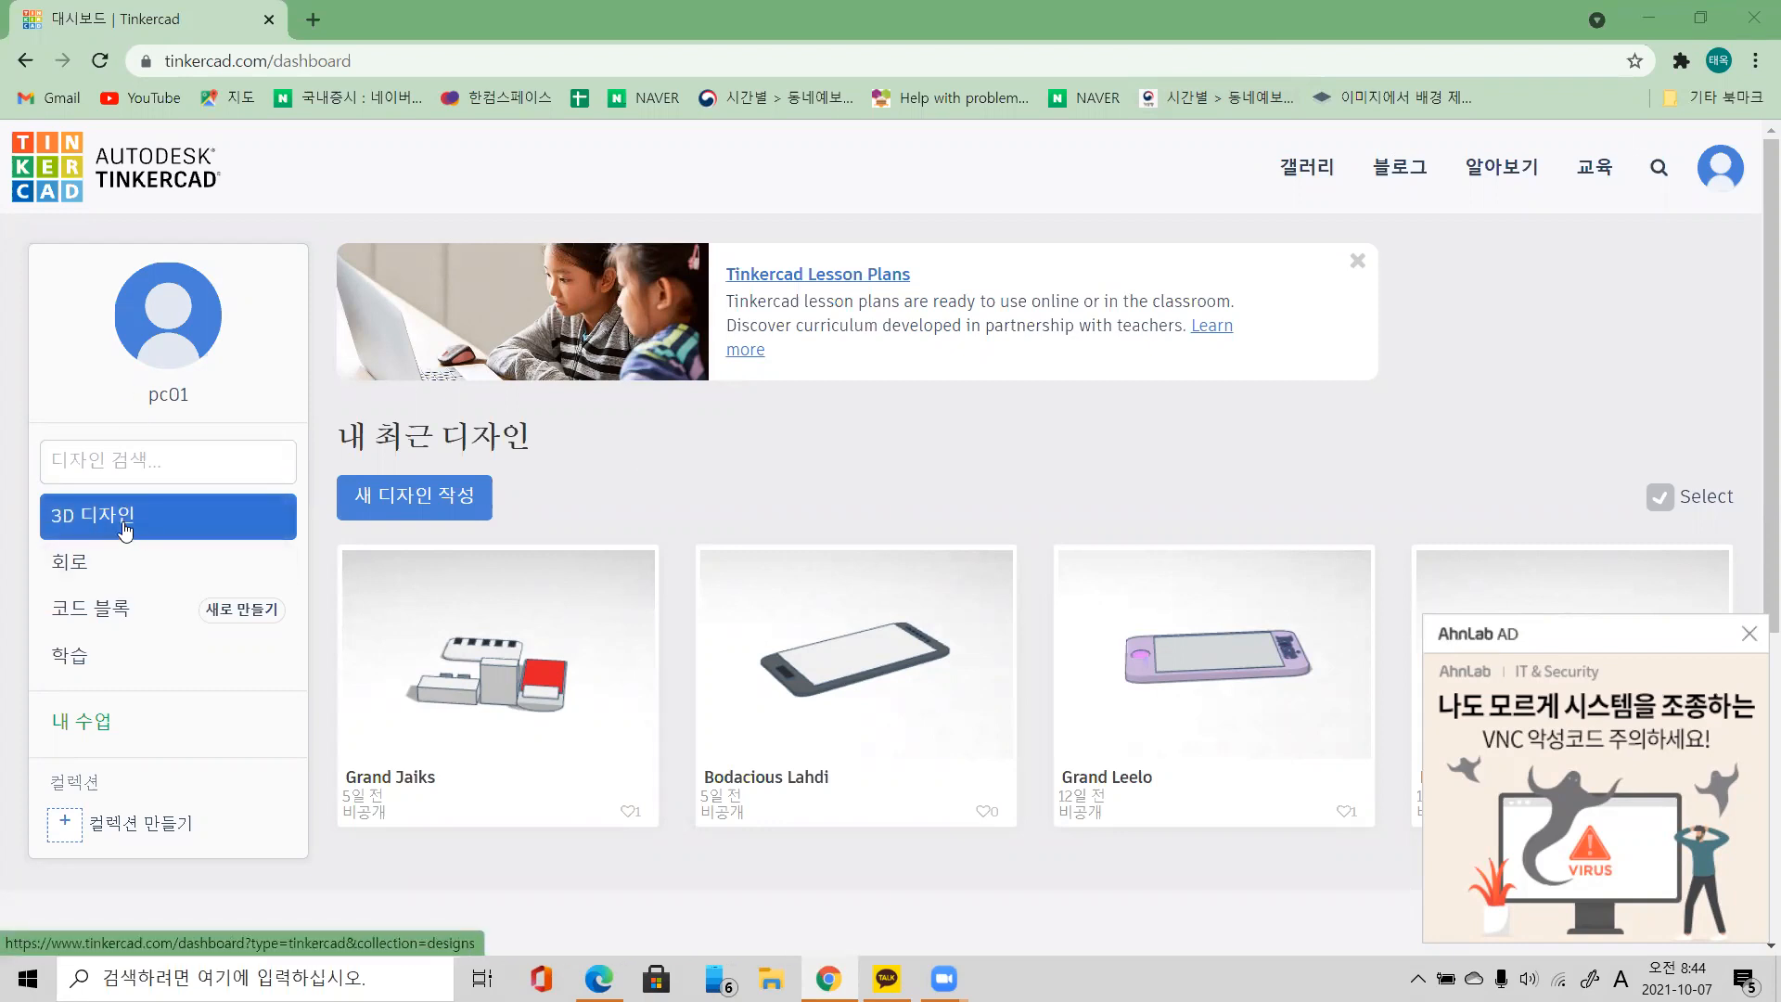
Step: Create a new 3D design, add a solid box to the workplane and stretch its footprint to about 46 × 97 mm
click(422, 505)
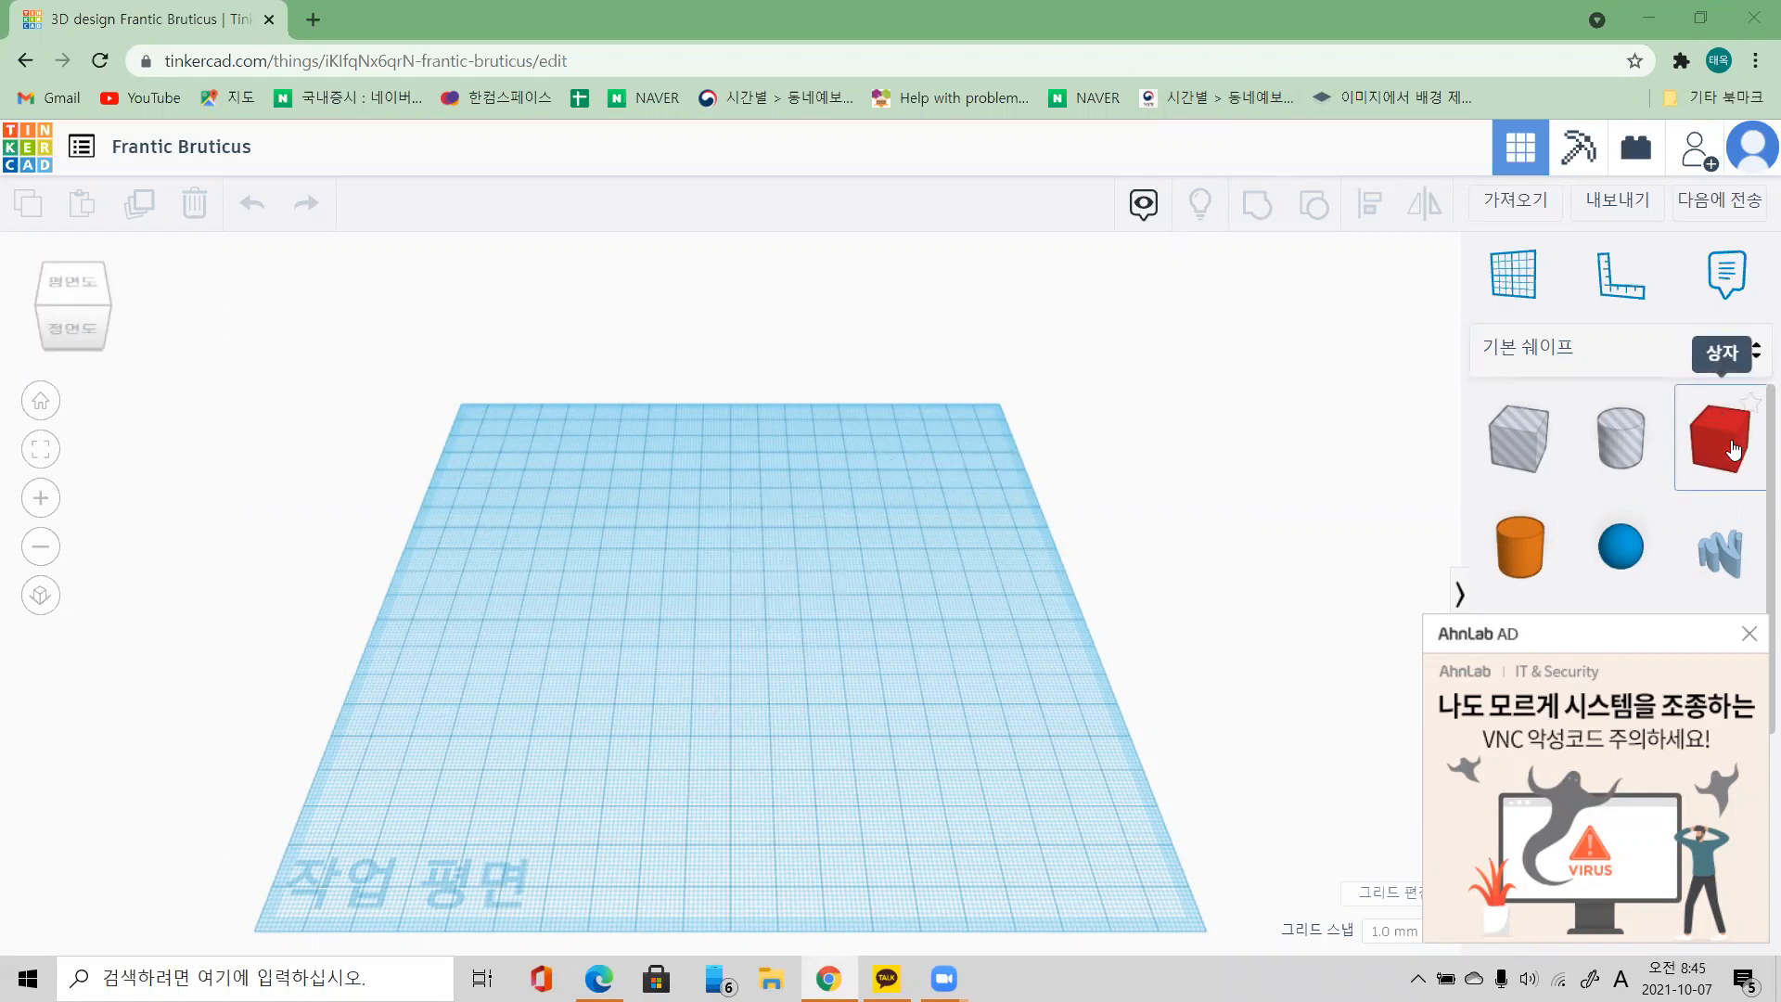
drag(1733, 452, 621, 644)
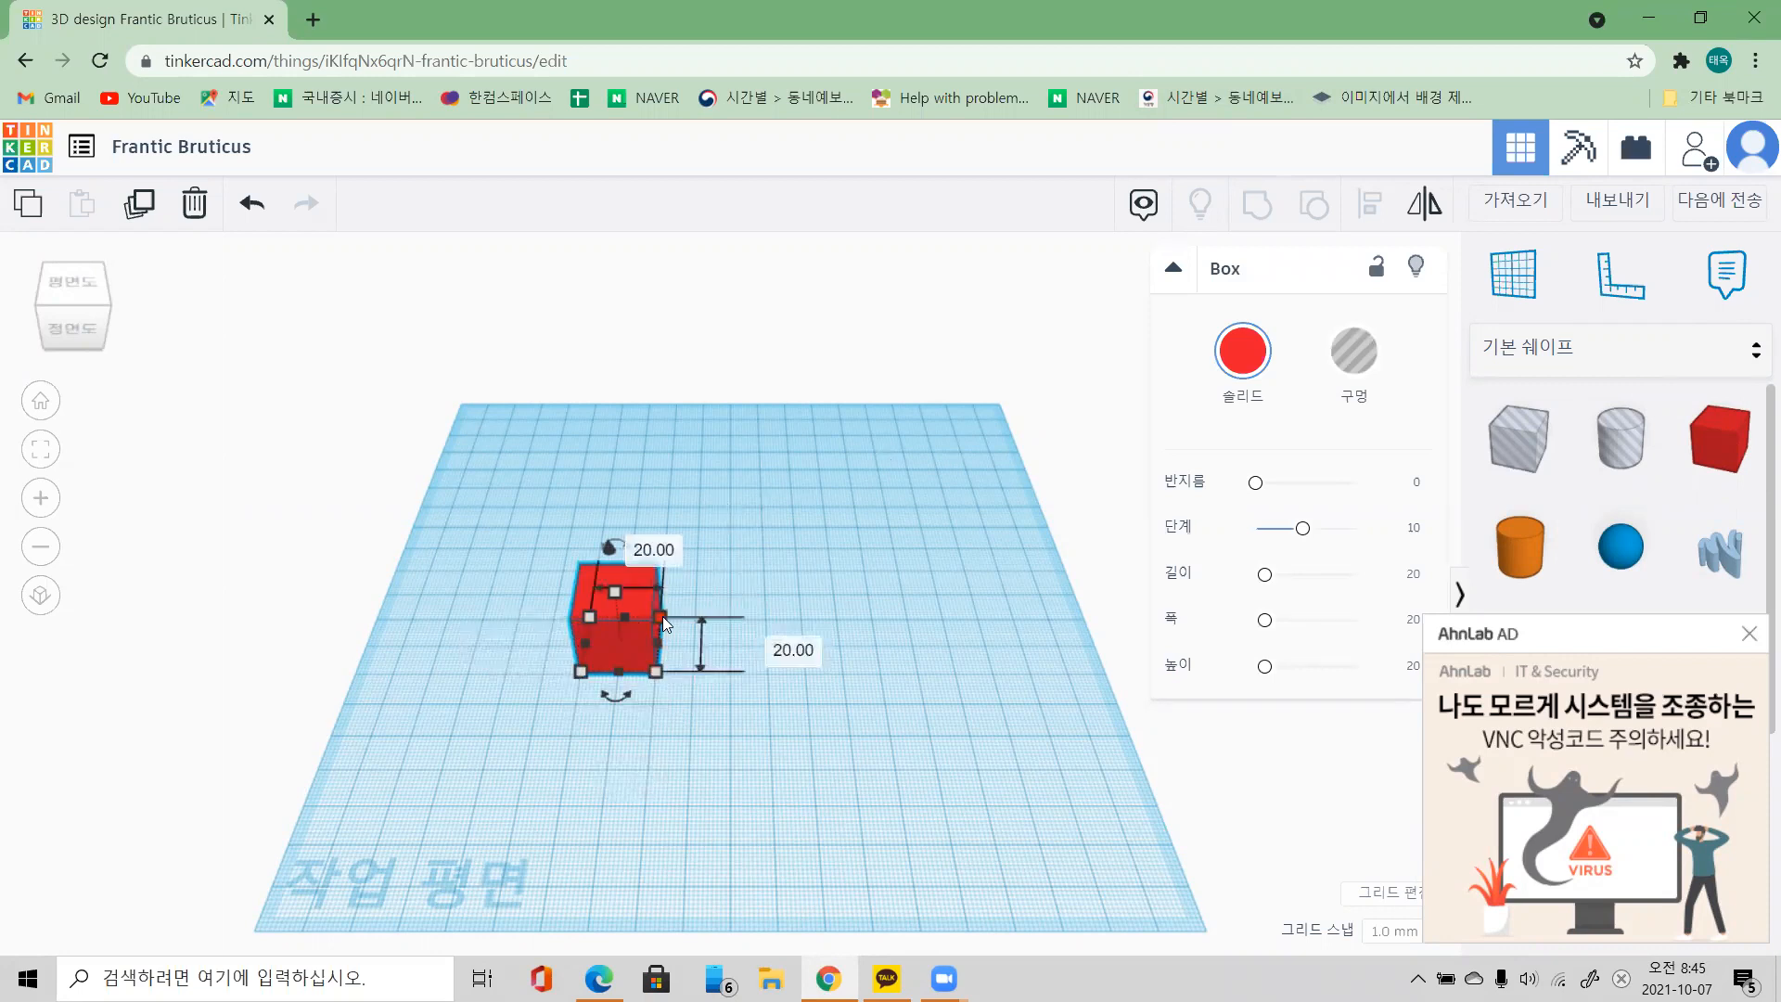
drag(662, 616, 751, 455)
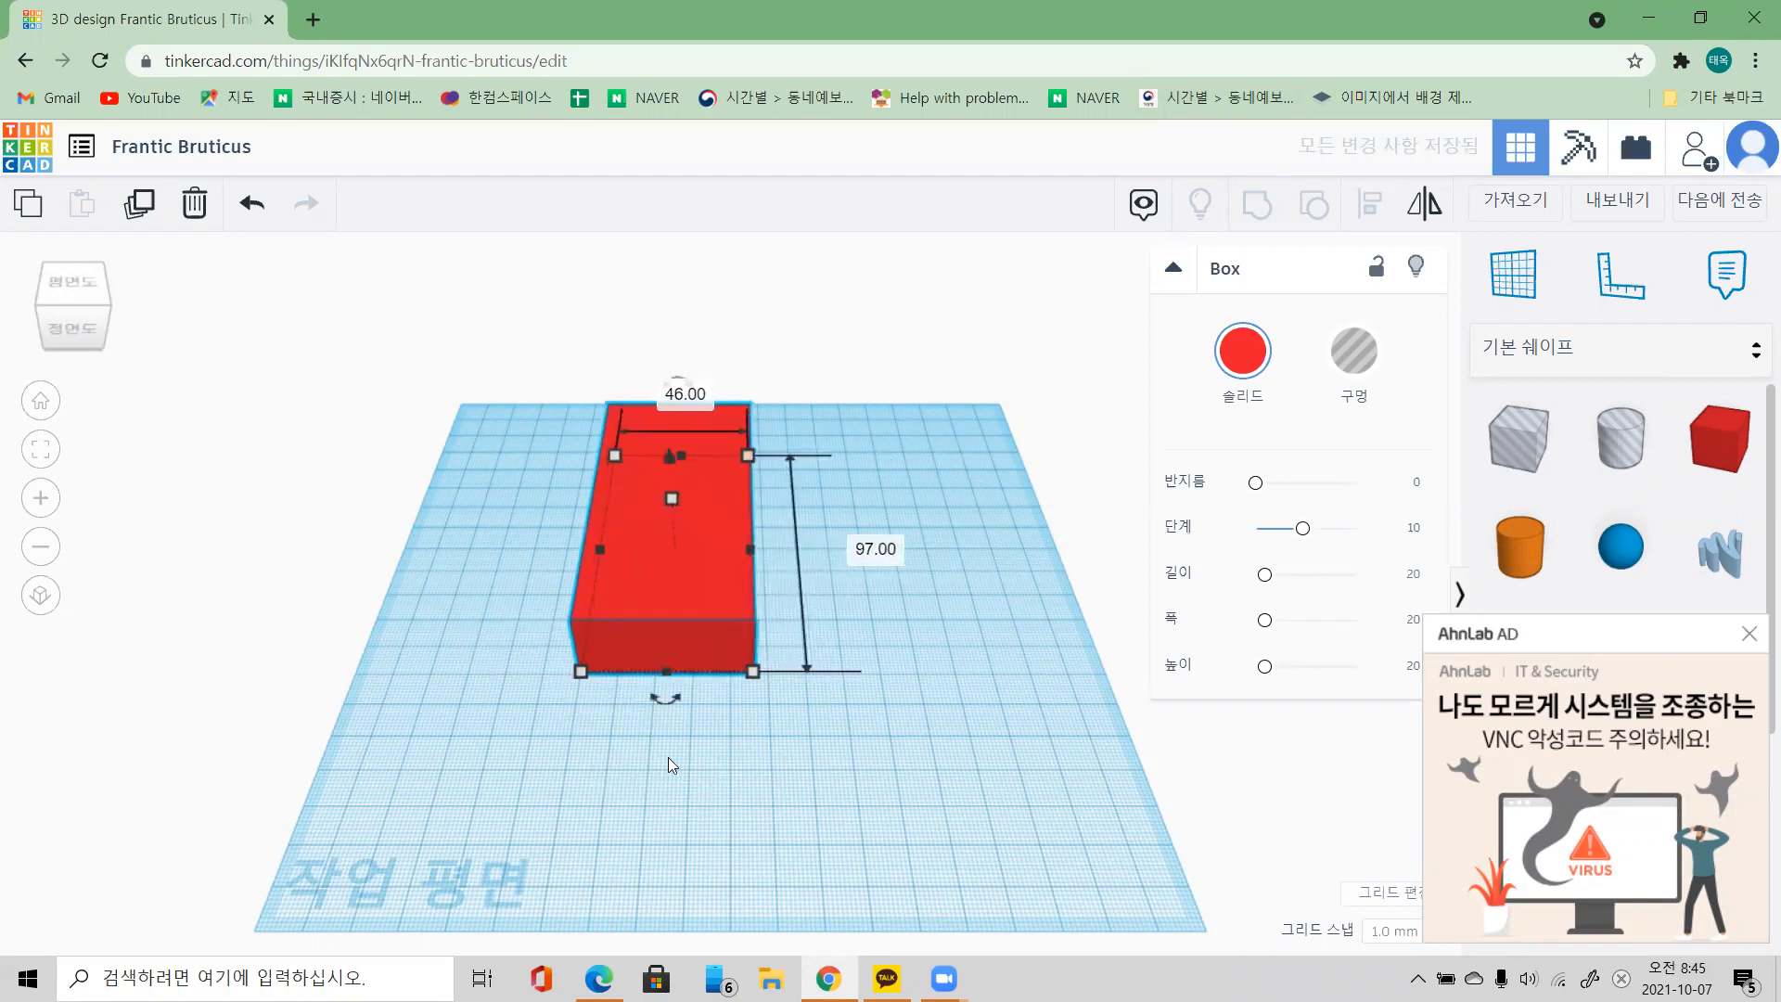
Step: Set the box's width to 50 mm and its length to 100 mm
click(677, 392)
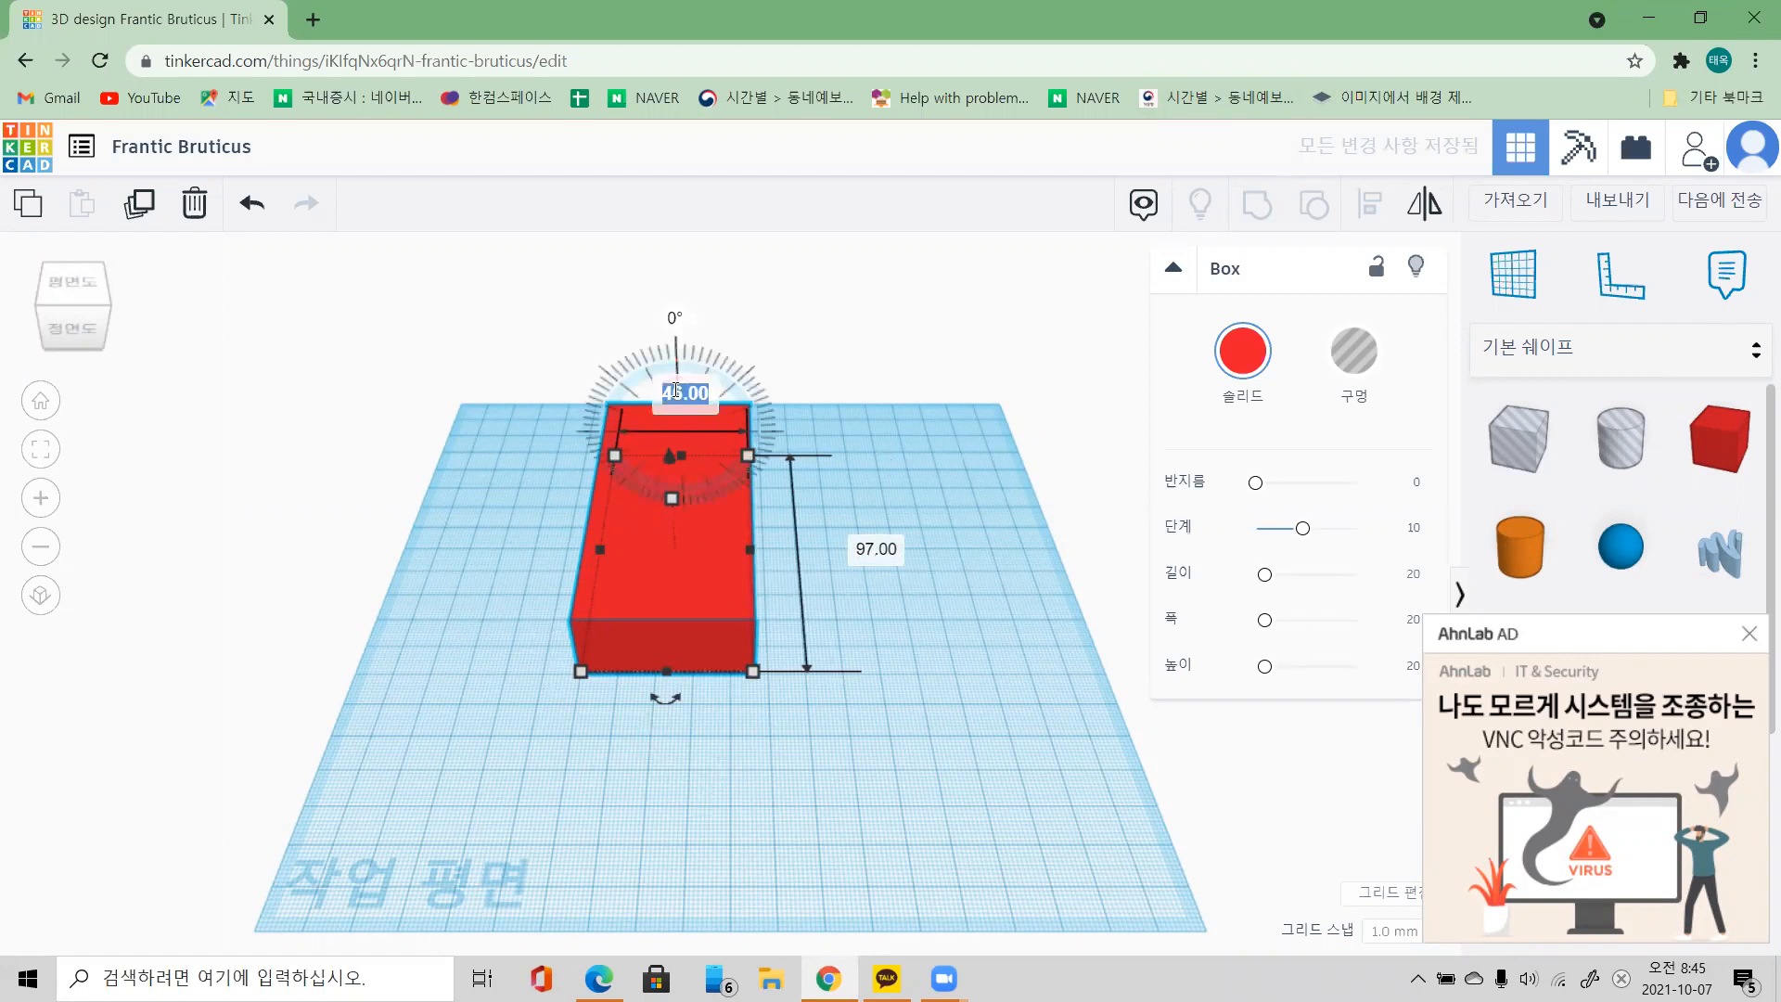
text(50)
key(Return)
click(899, 550)
text(100)
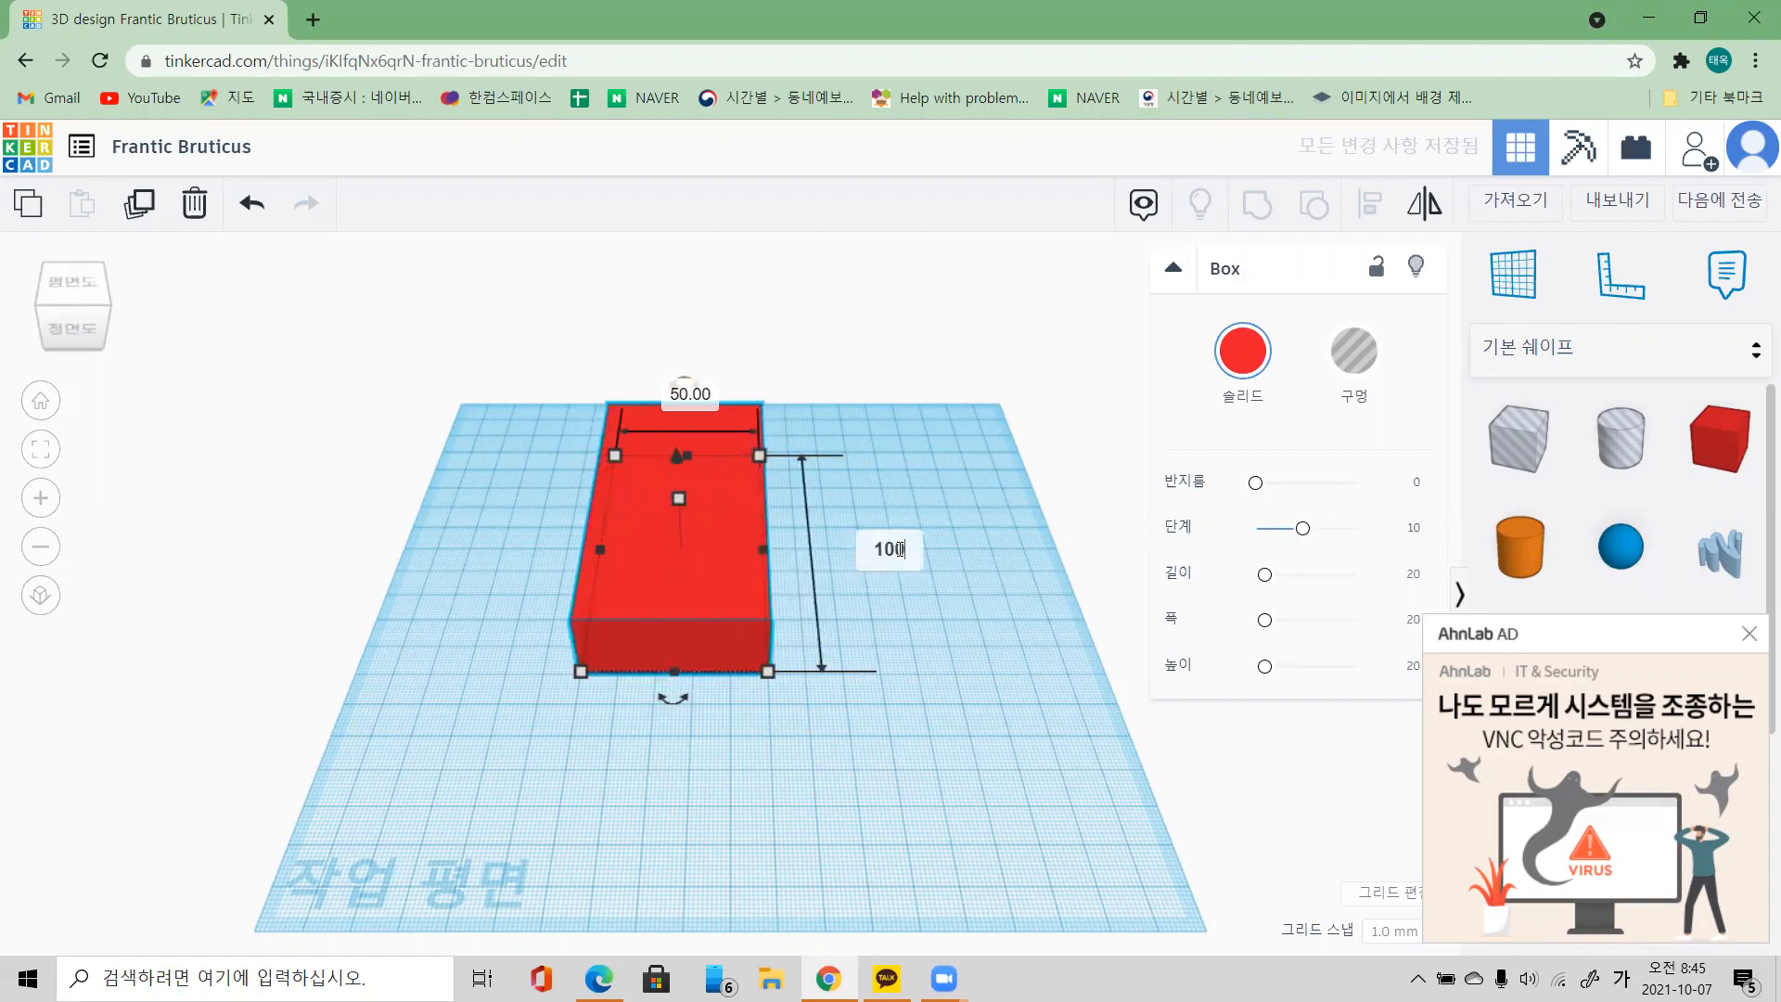
key(Return)
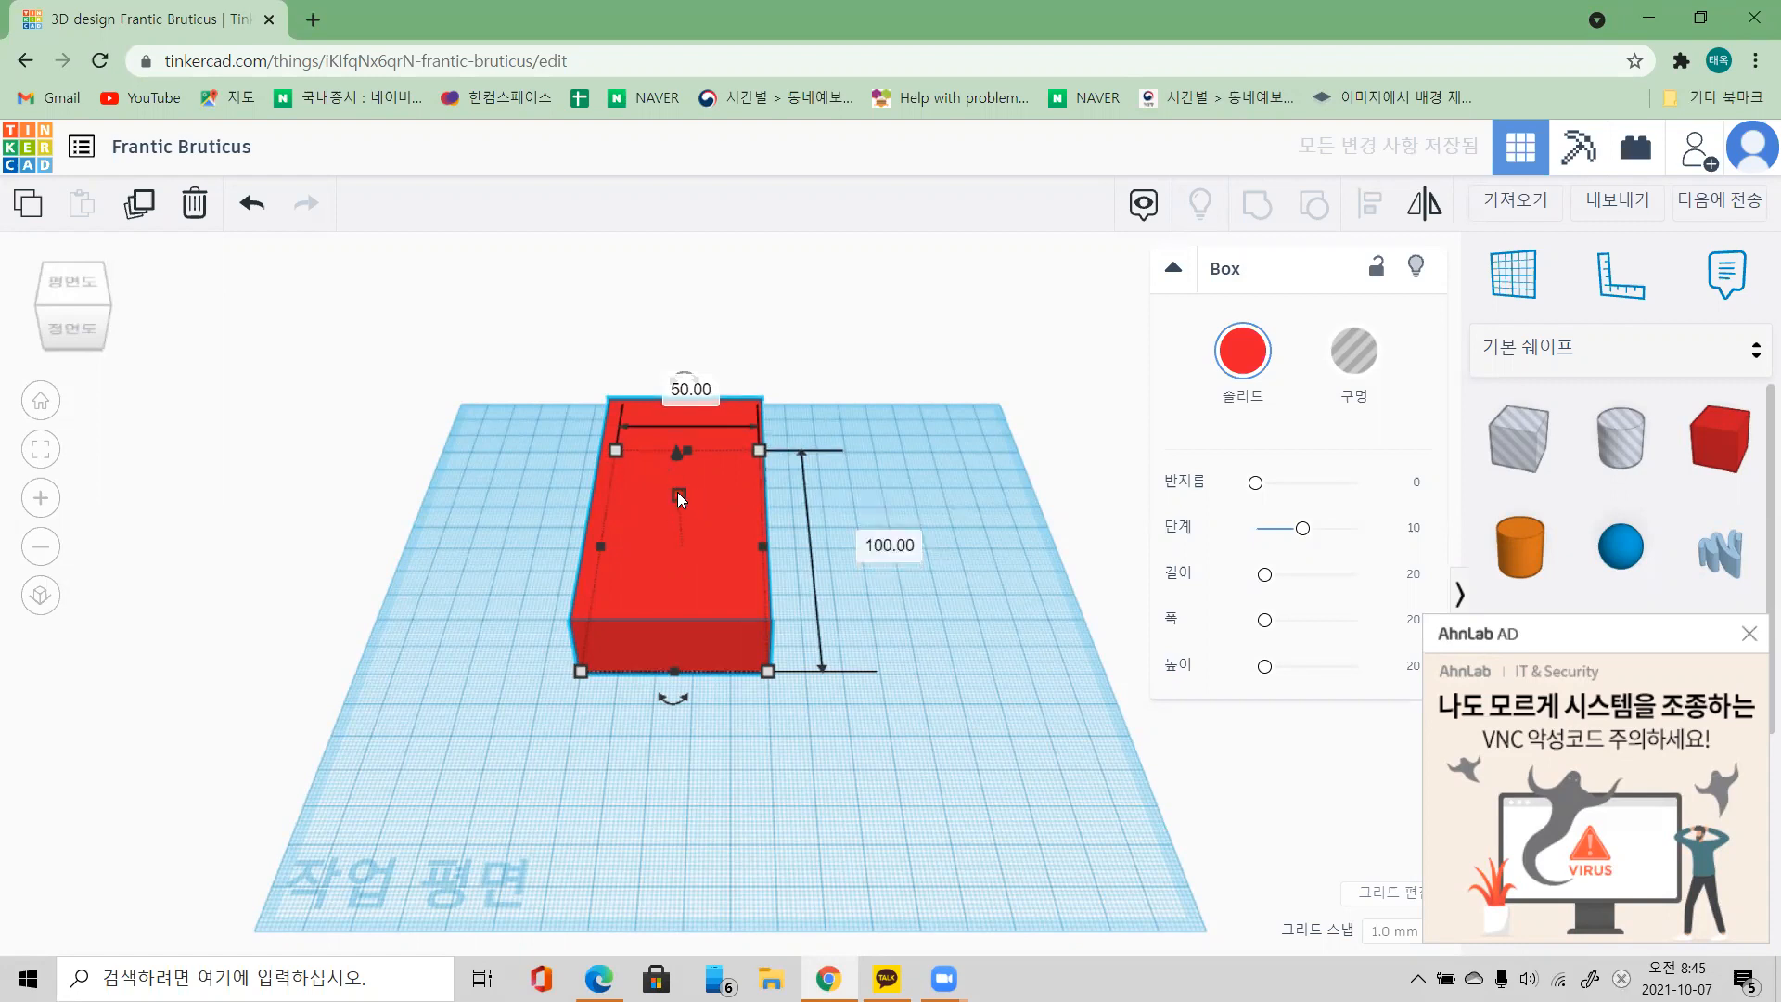
Step: Set the box's height to 5 mm and round its corners with the radius setting
mouse_move(677, 493)
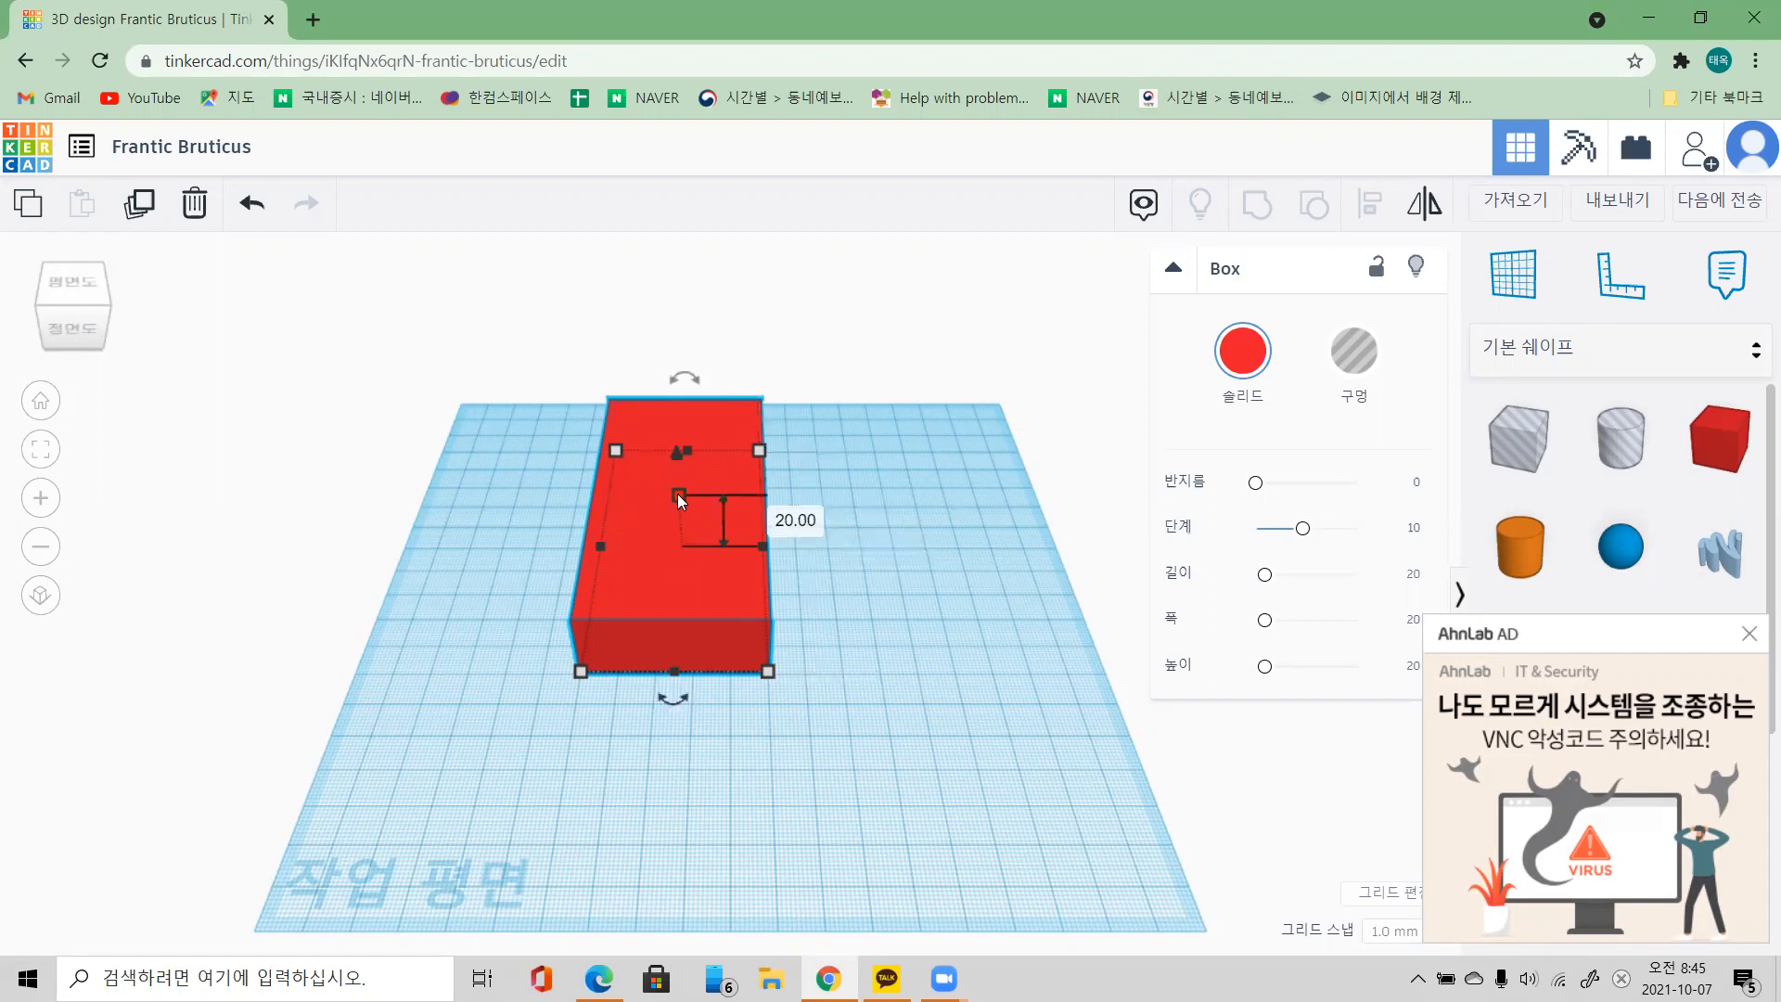
click(799, 526)
text(5)
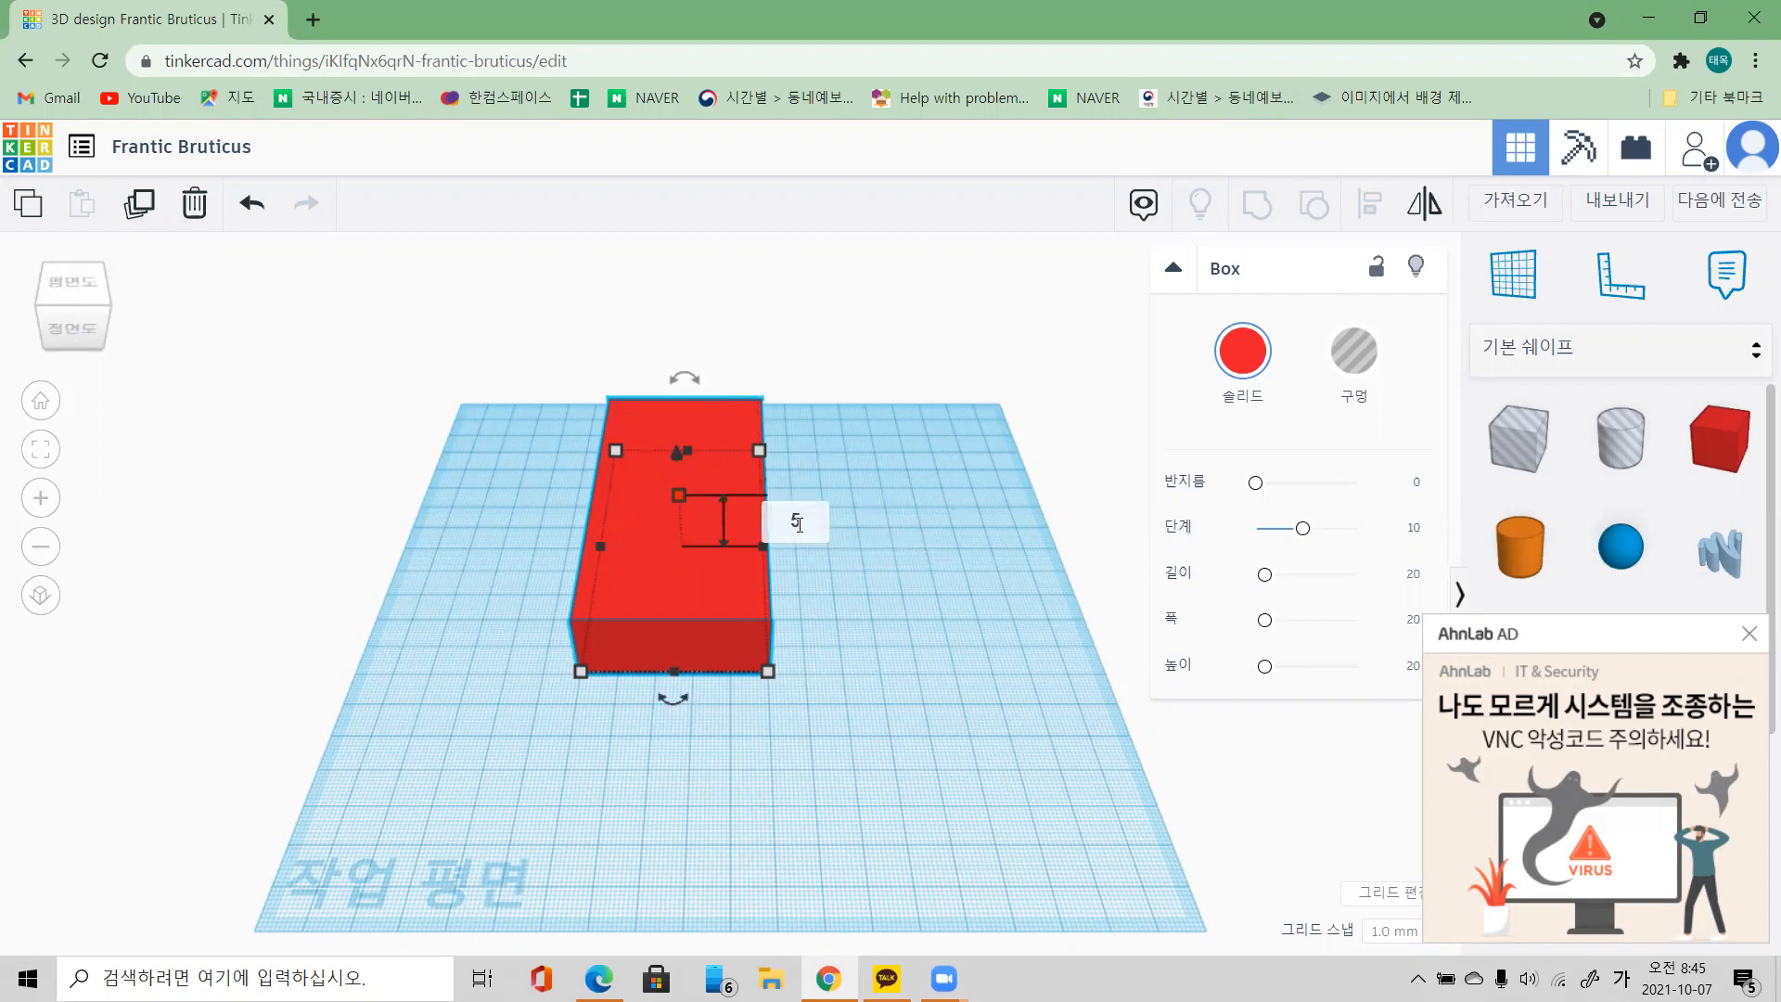
key(Return)
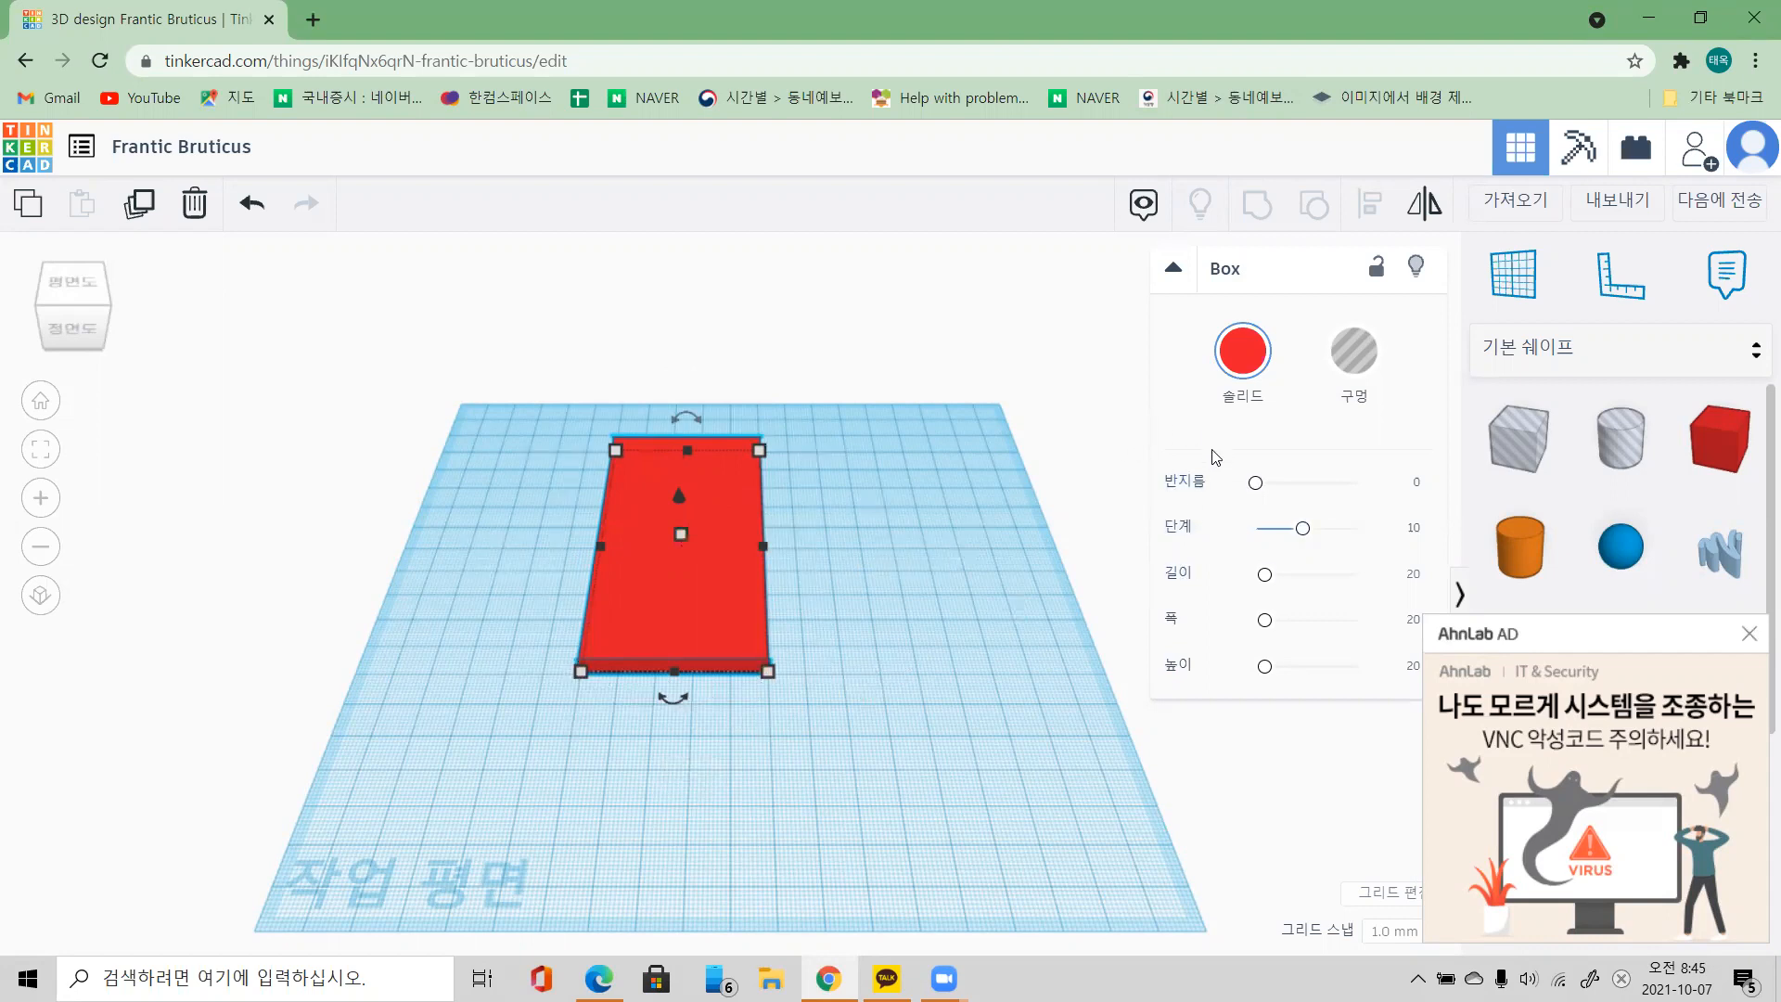
click(1417, 482)
click(1121, 505)
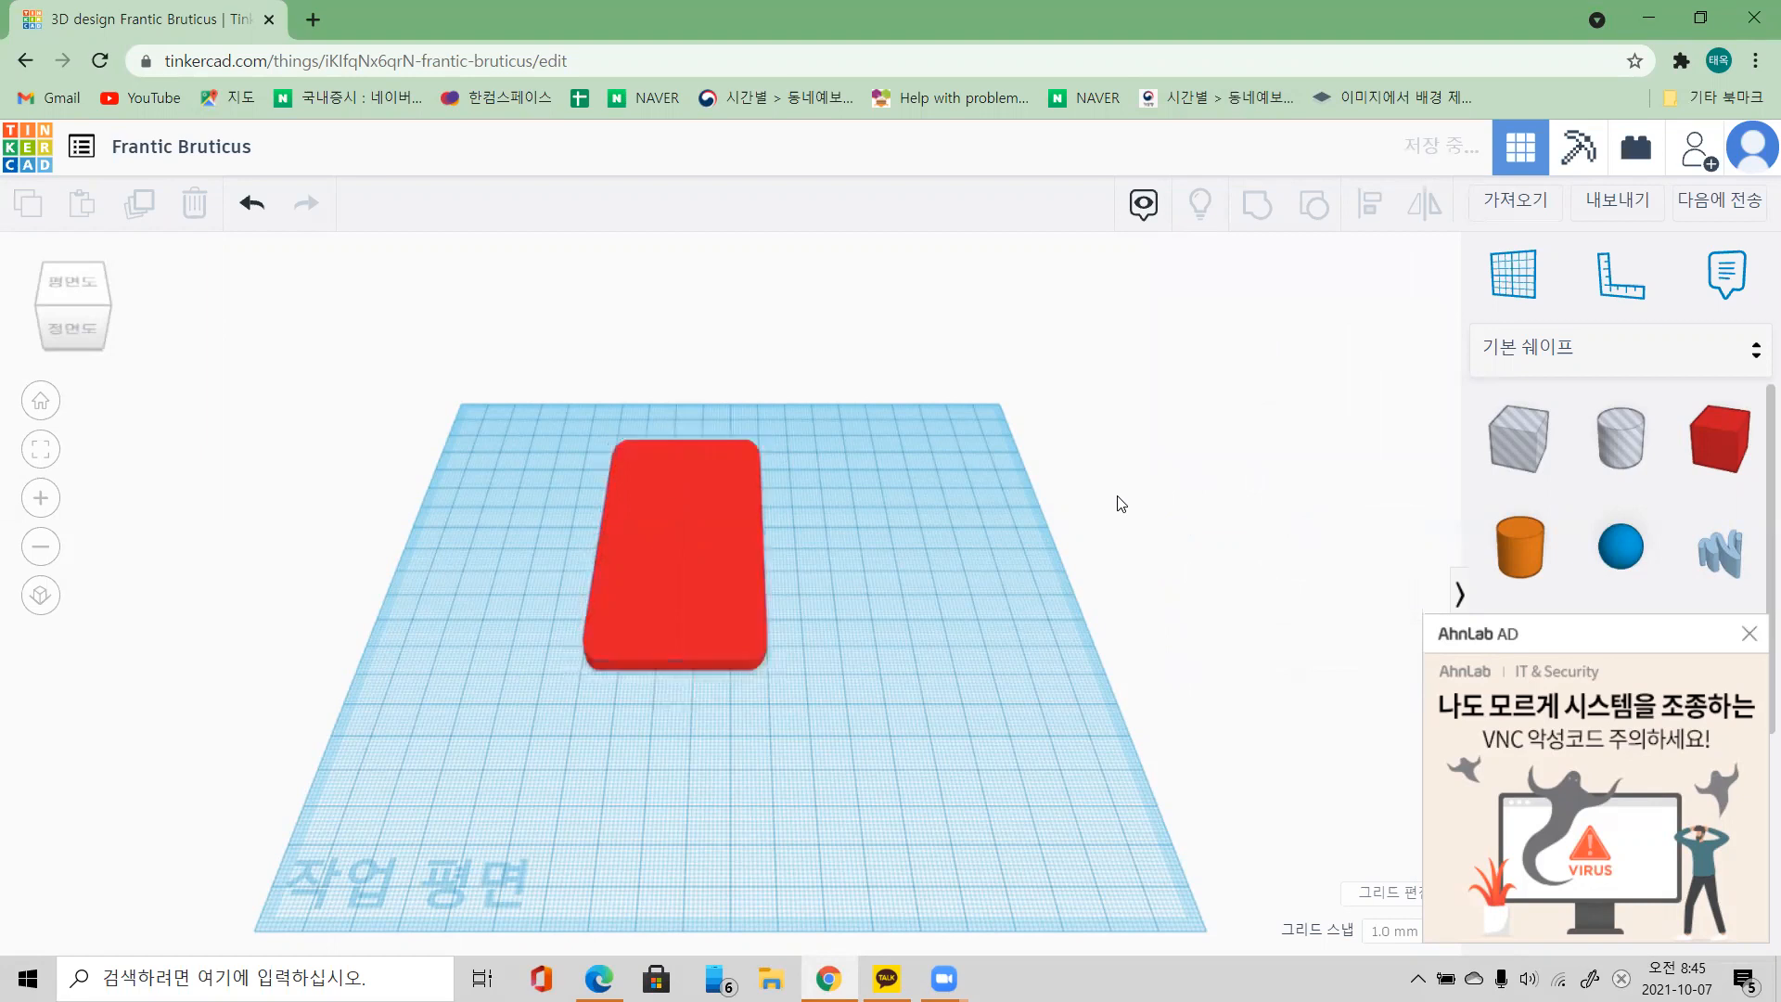
Step: Place a second solid box beside the rounded body and stretch its footprint to about 39 × 73 mm
mouse_move(922, 425)
right_down()
mouse_move(929, 471)
mouse_move(921, 434)
right_up()
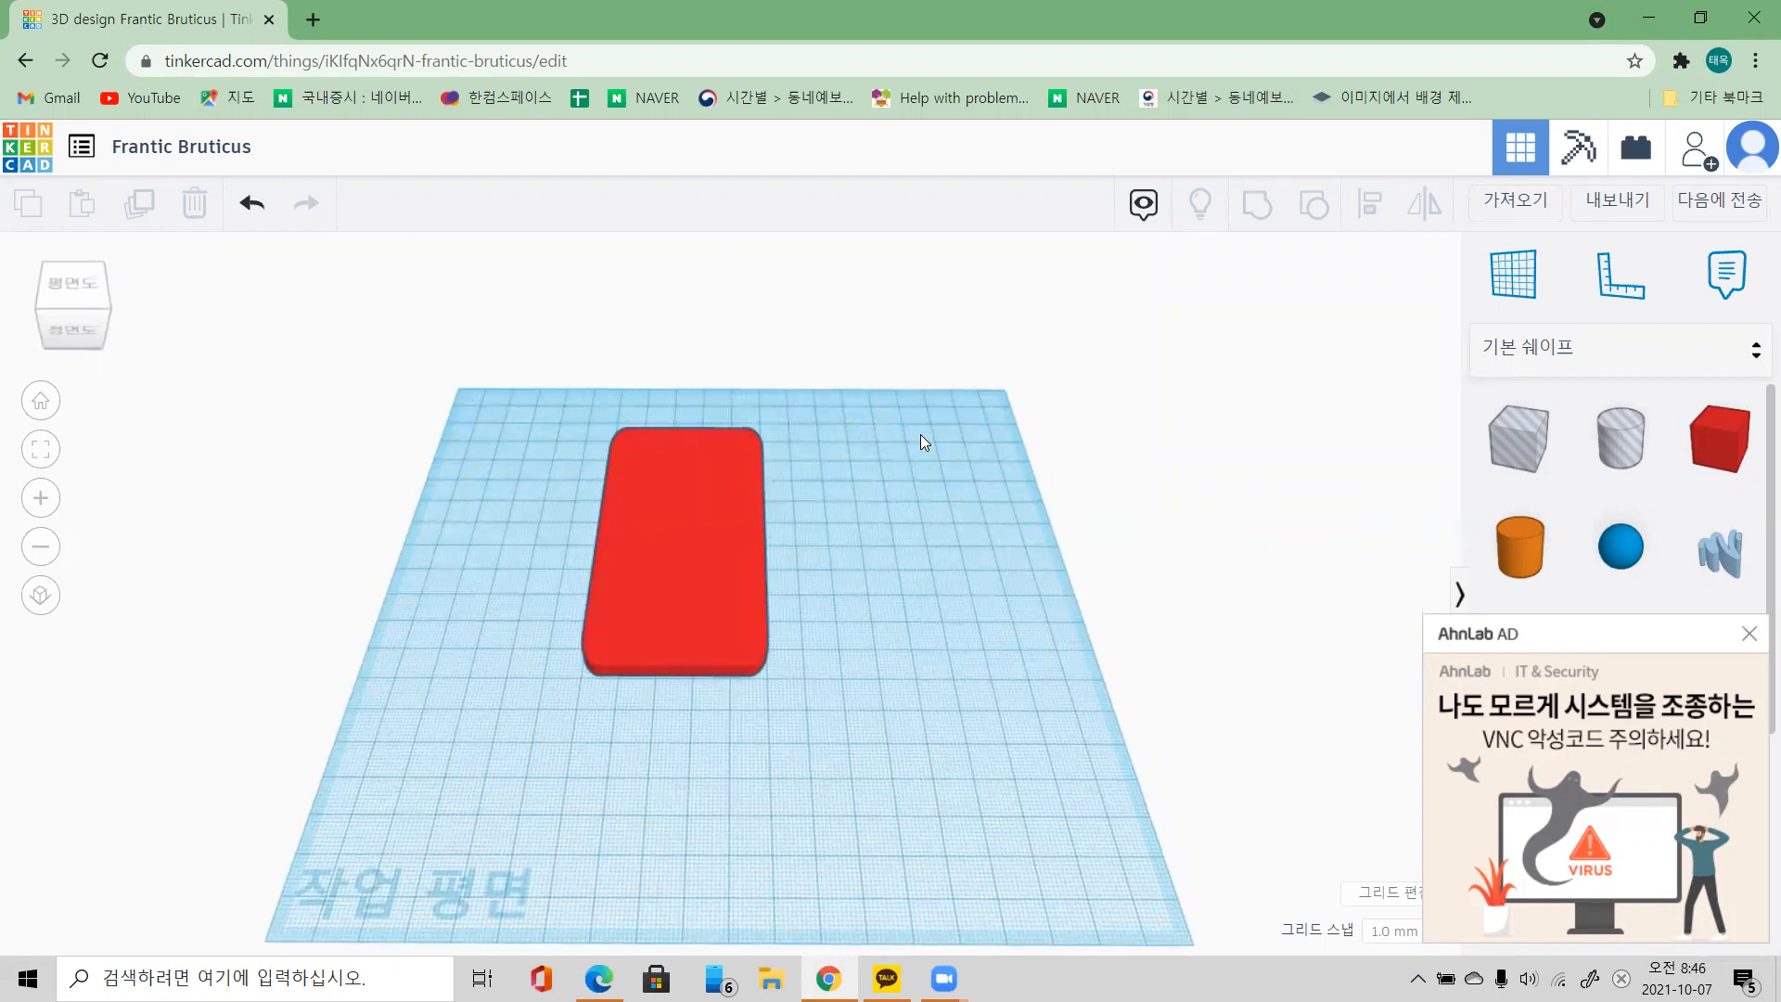
right_drag(920, 434, 938, 560)
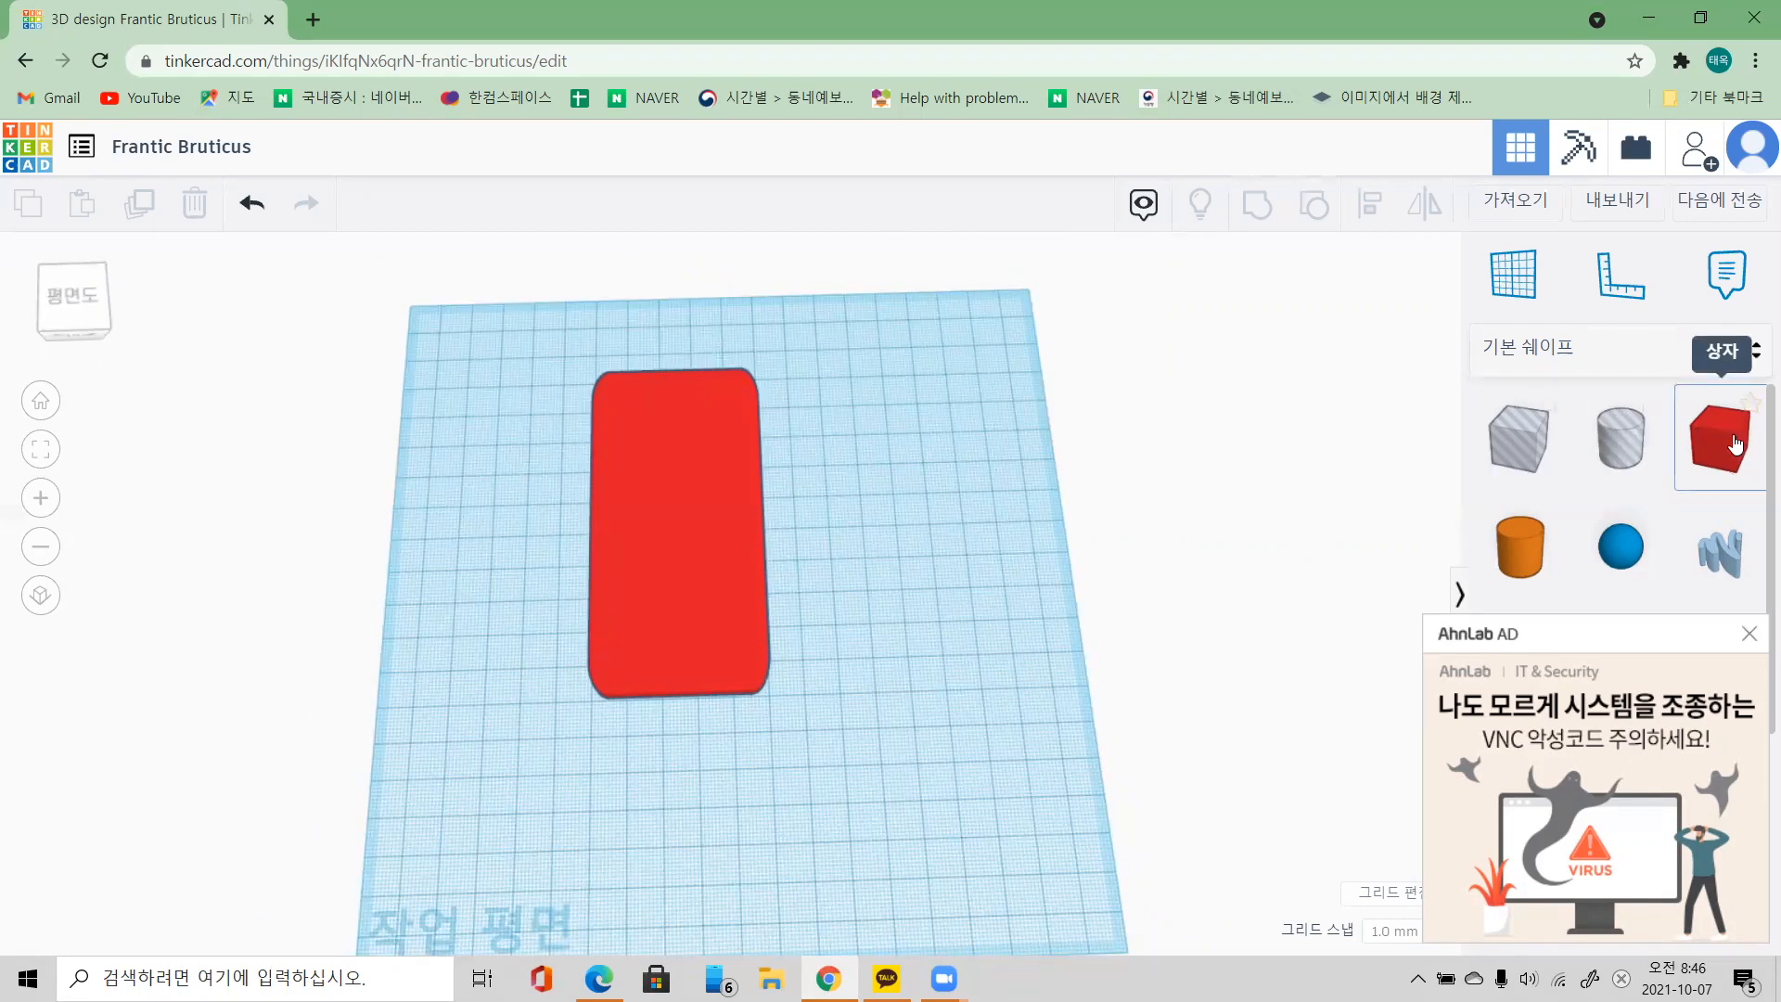
drag(1736, 443, 868, 568)
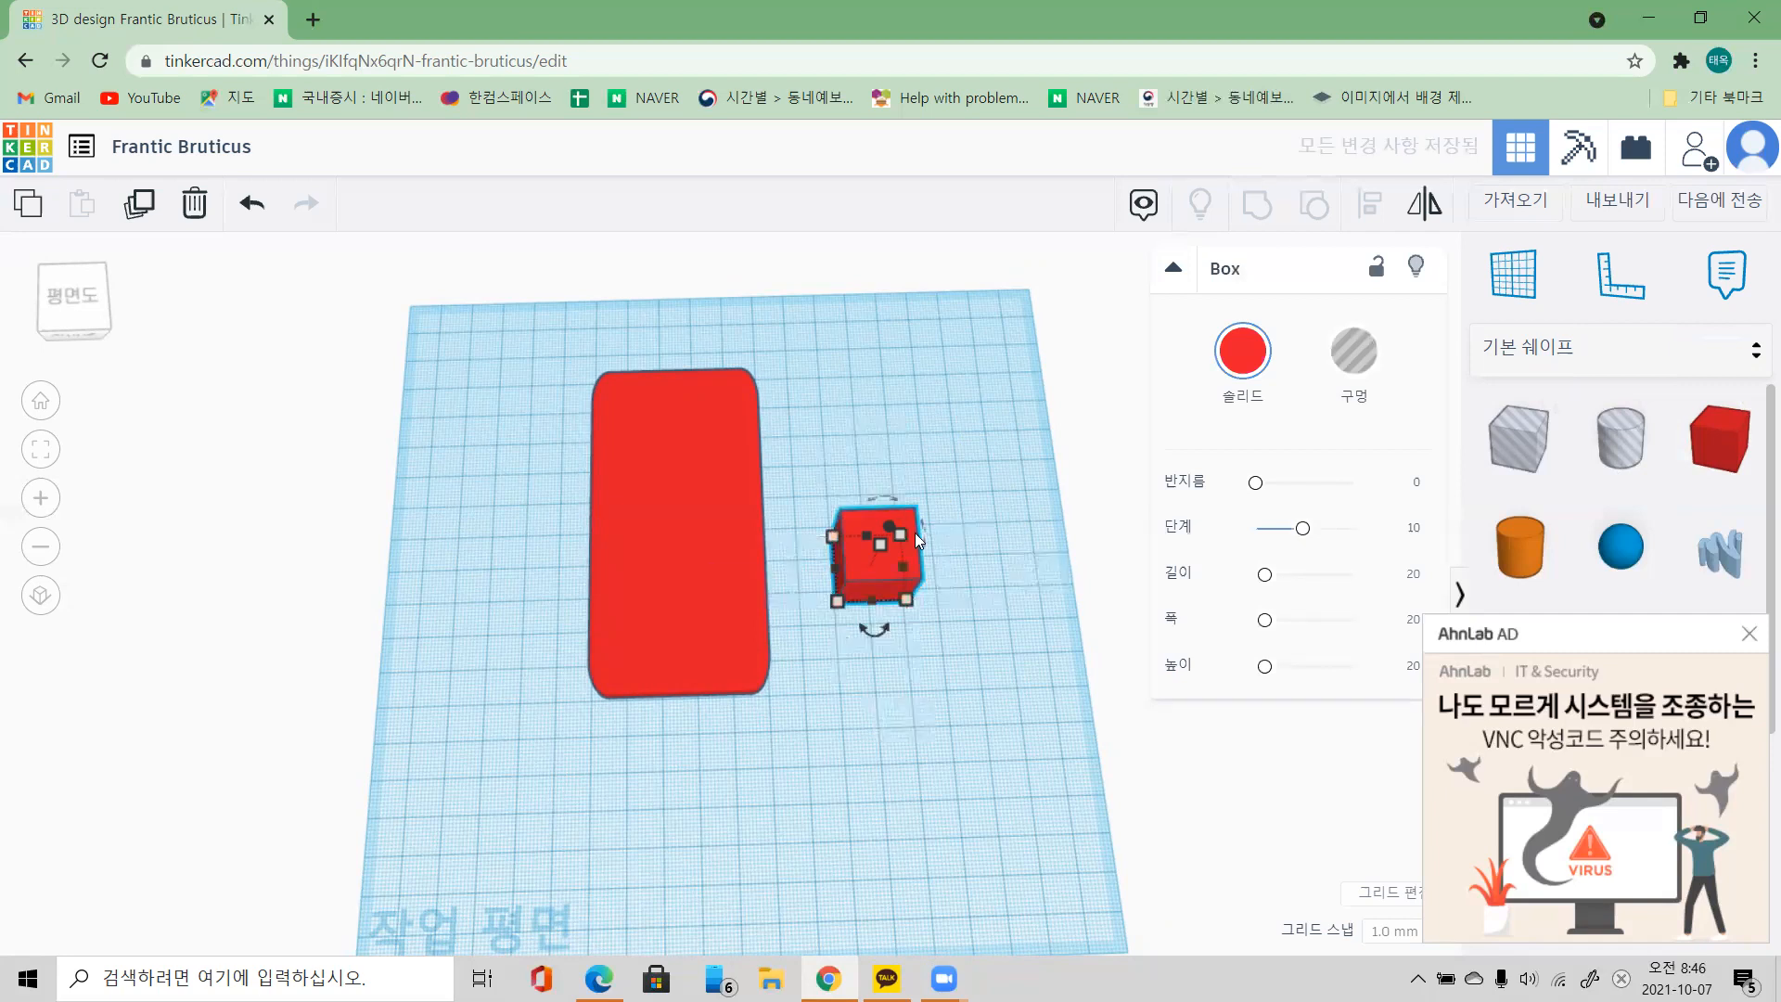
drag(904, 532, 950, 371)
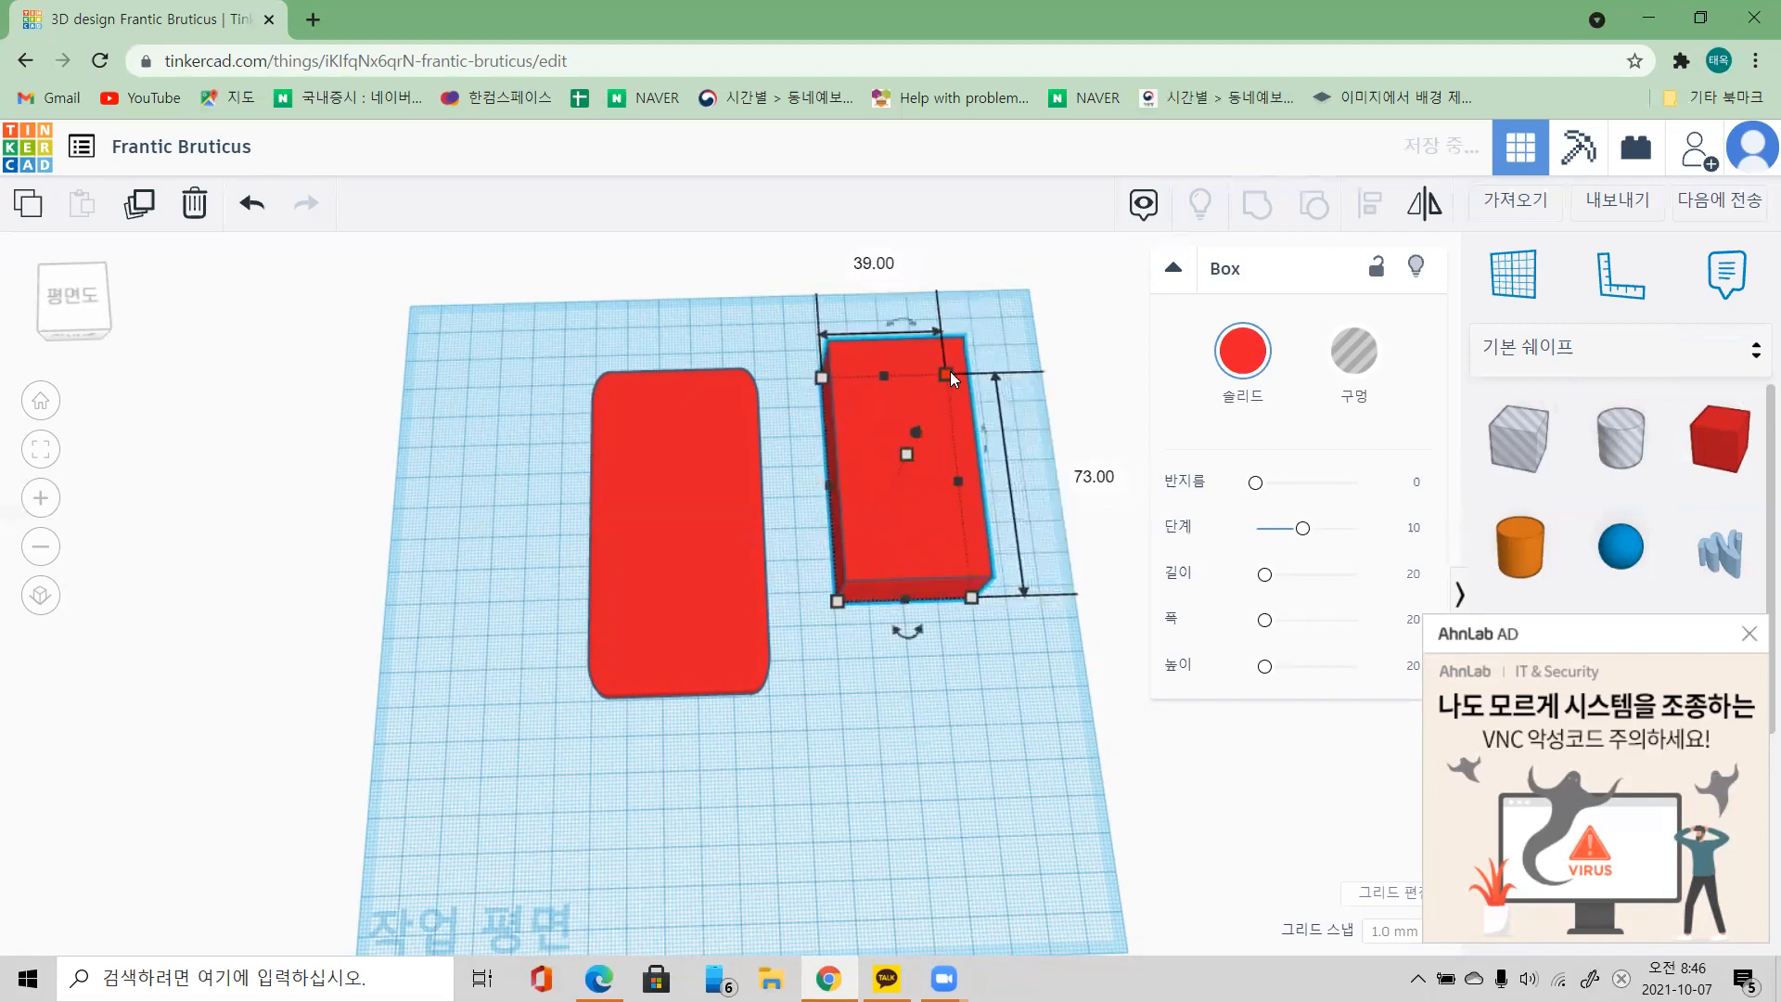
Step: Set the second box's width to 40 mm and its length to 80 mm
click(864, 262)
text(40)
click(1103, 477)
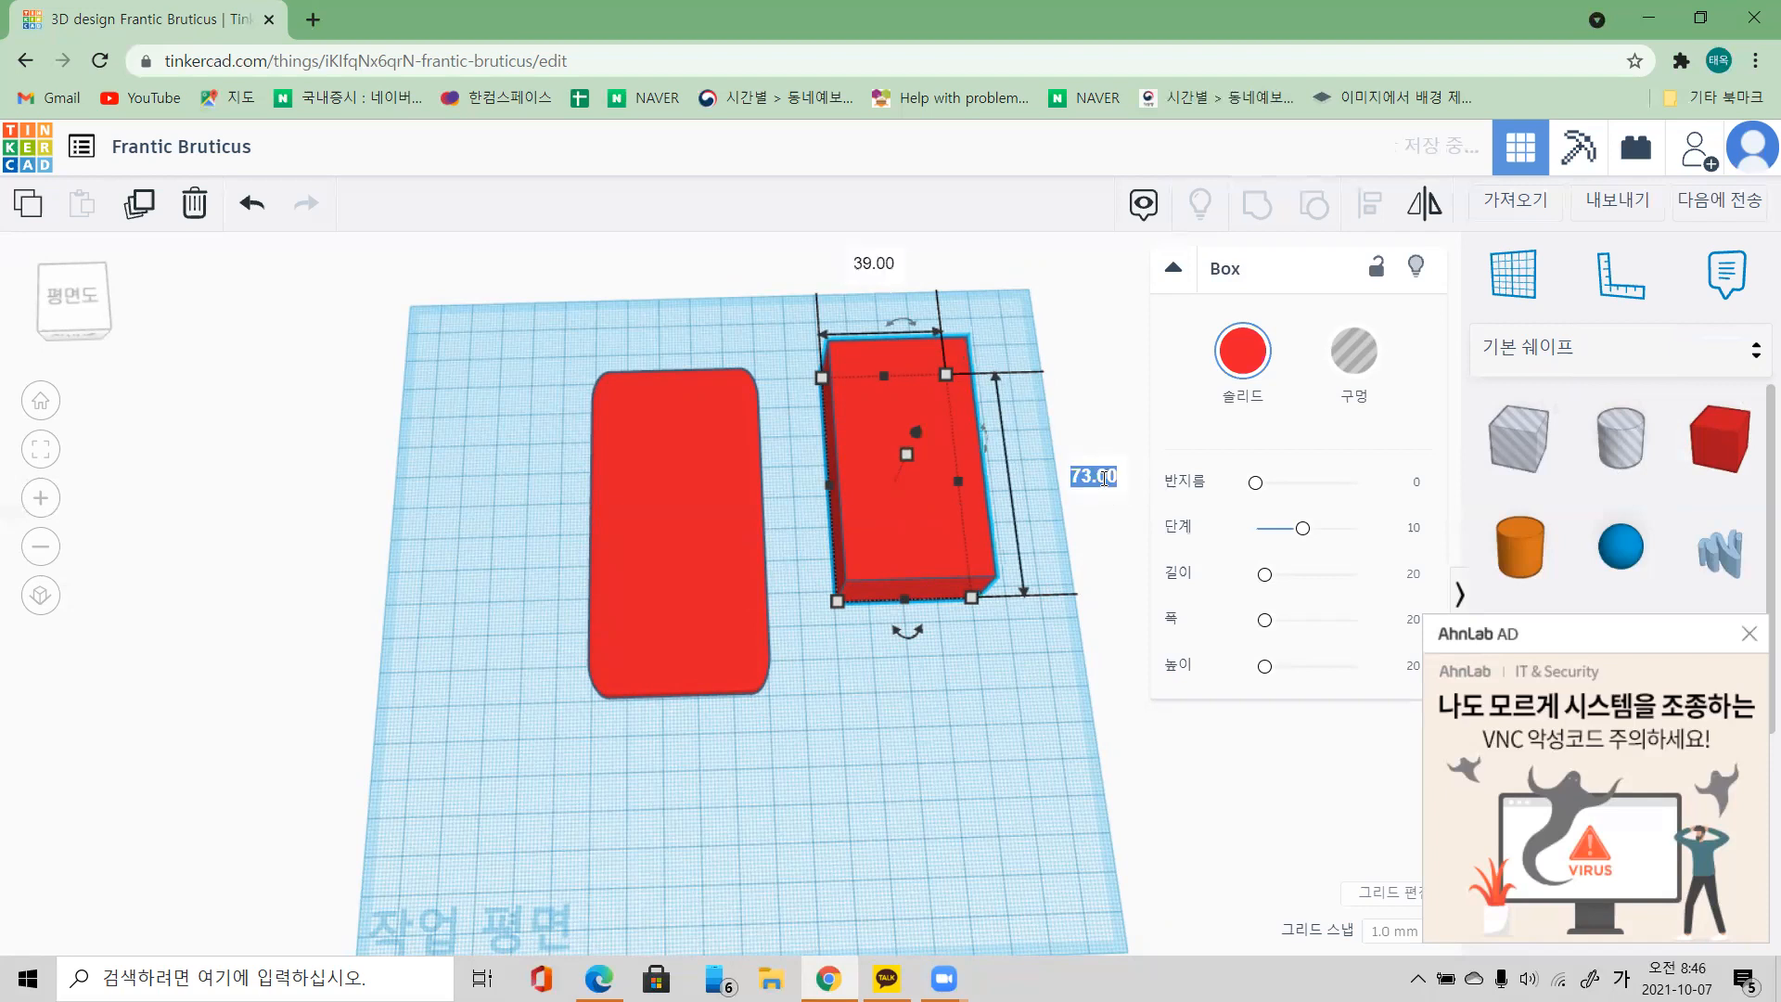
text(80)
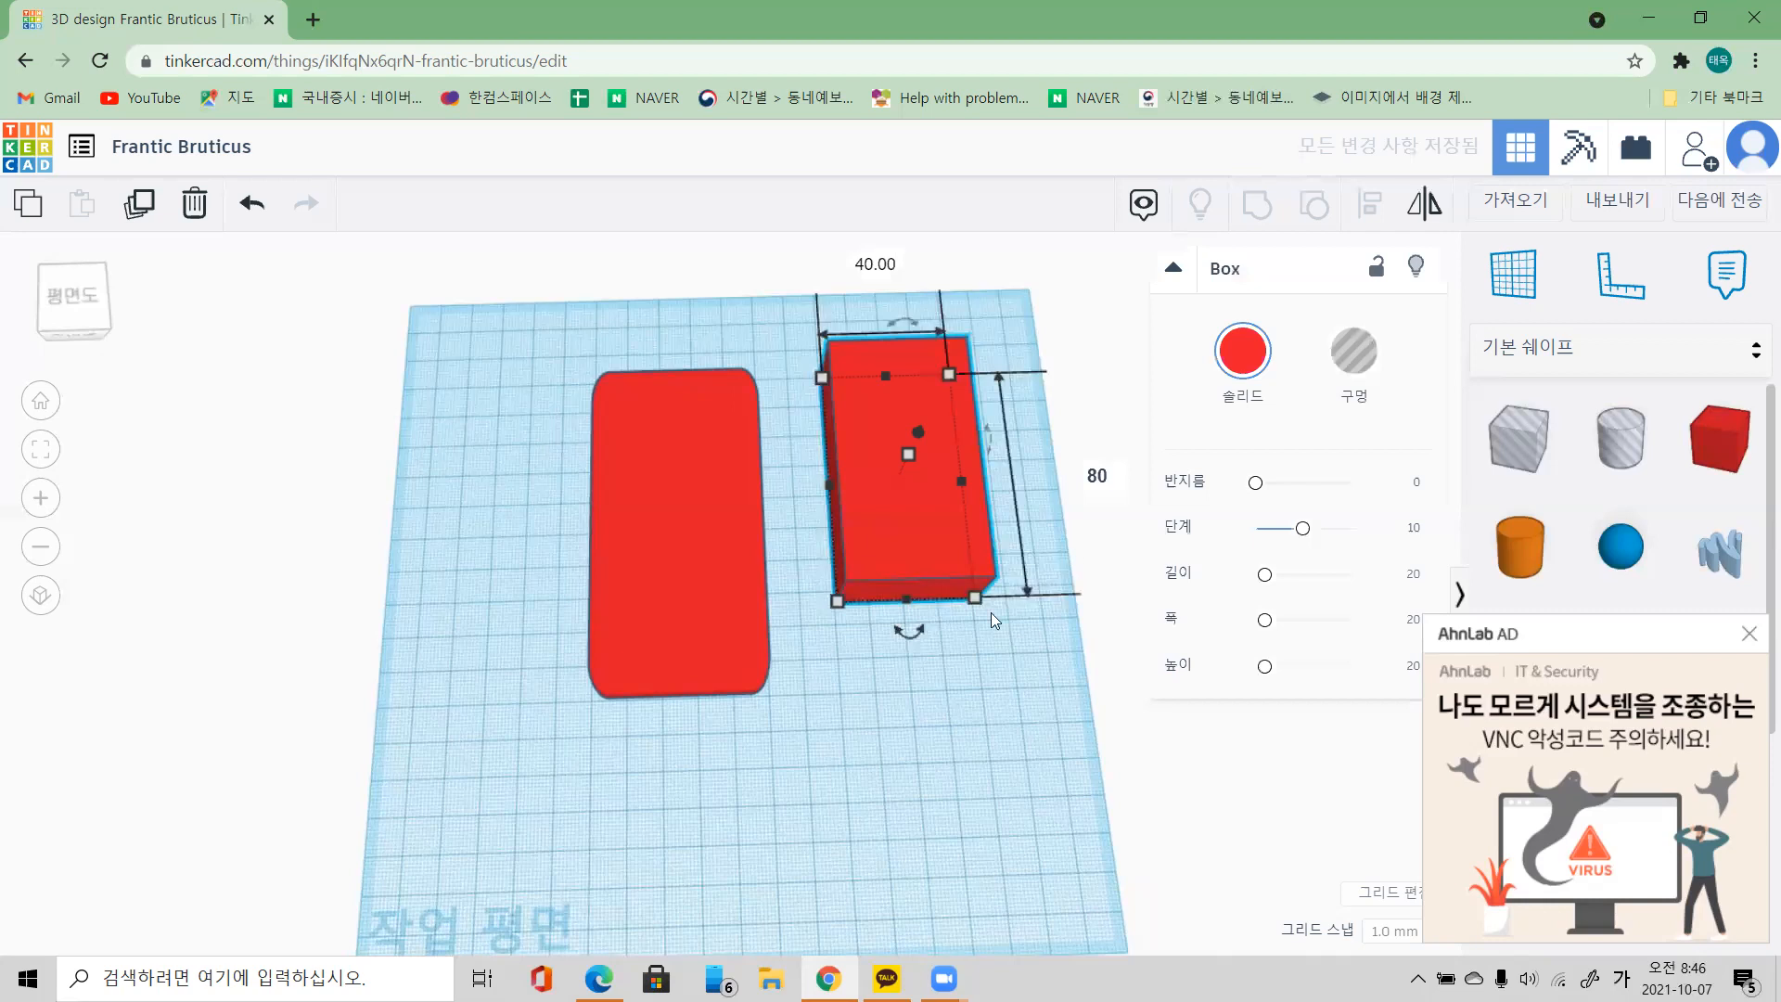
key(Return)
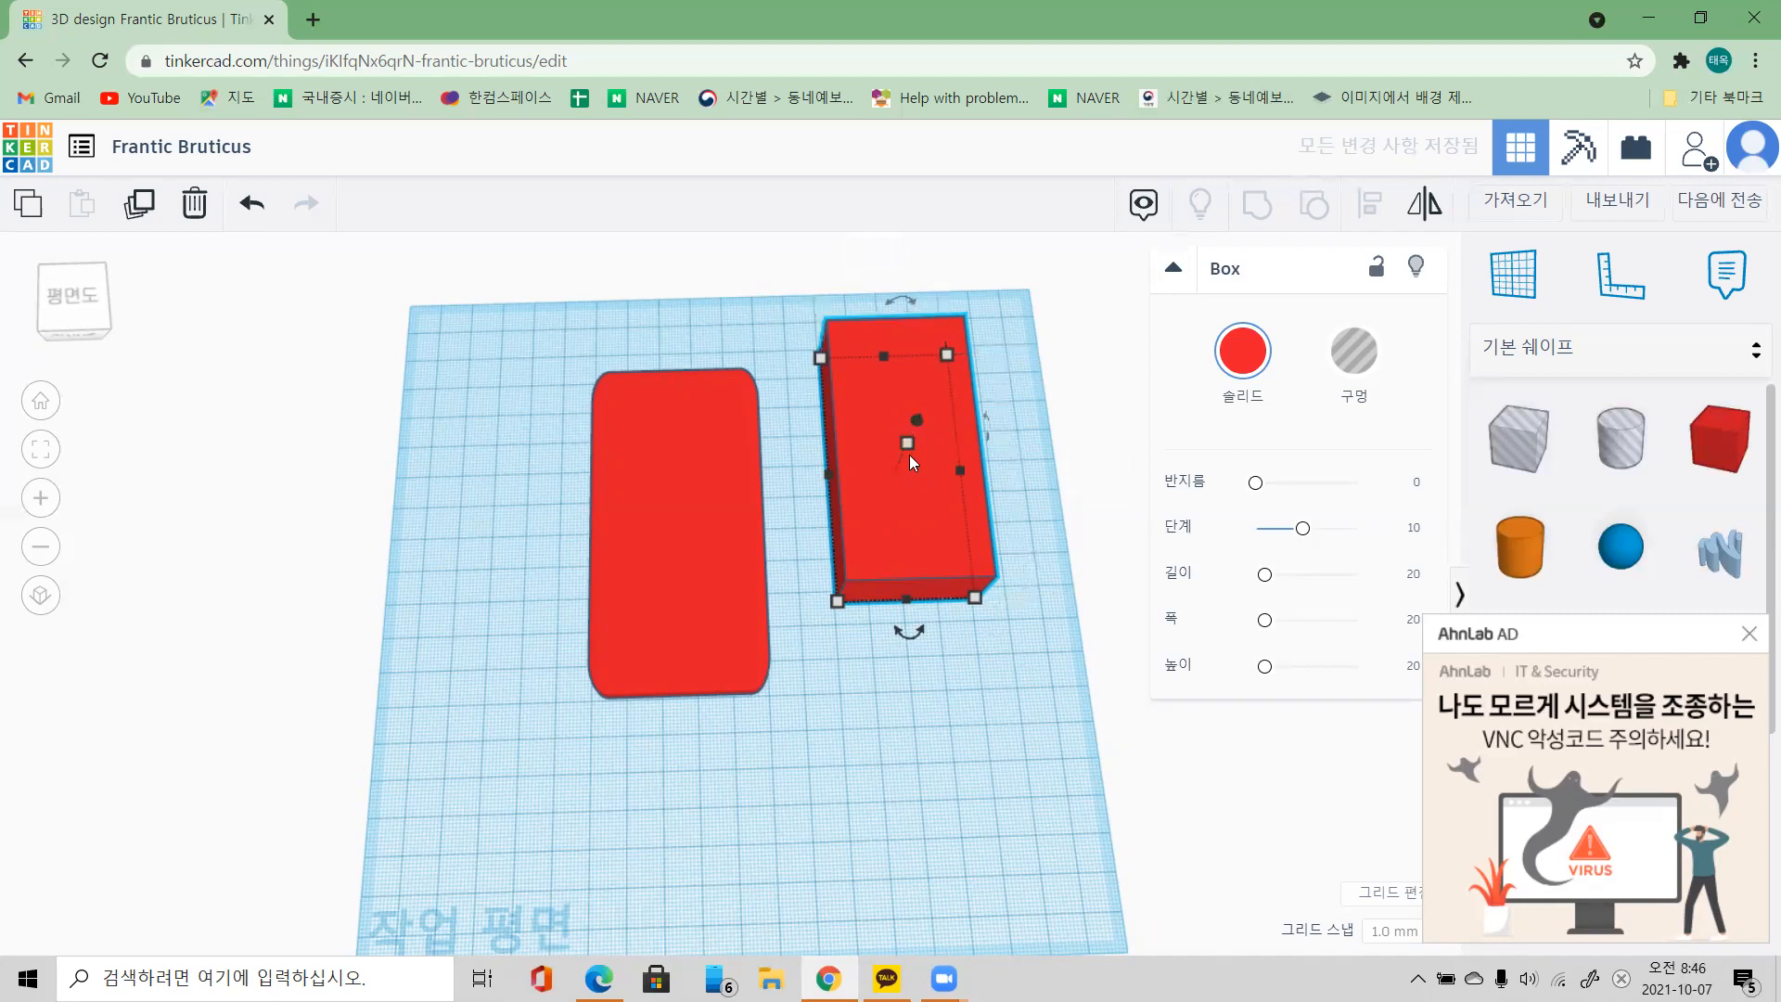
Step: Flatten the second box into a thin sheet with a height of 0.1 mm
click(1032, 462)
text(0.1)
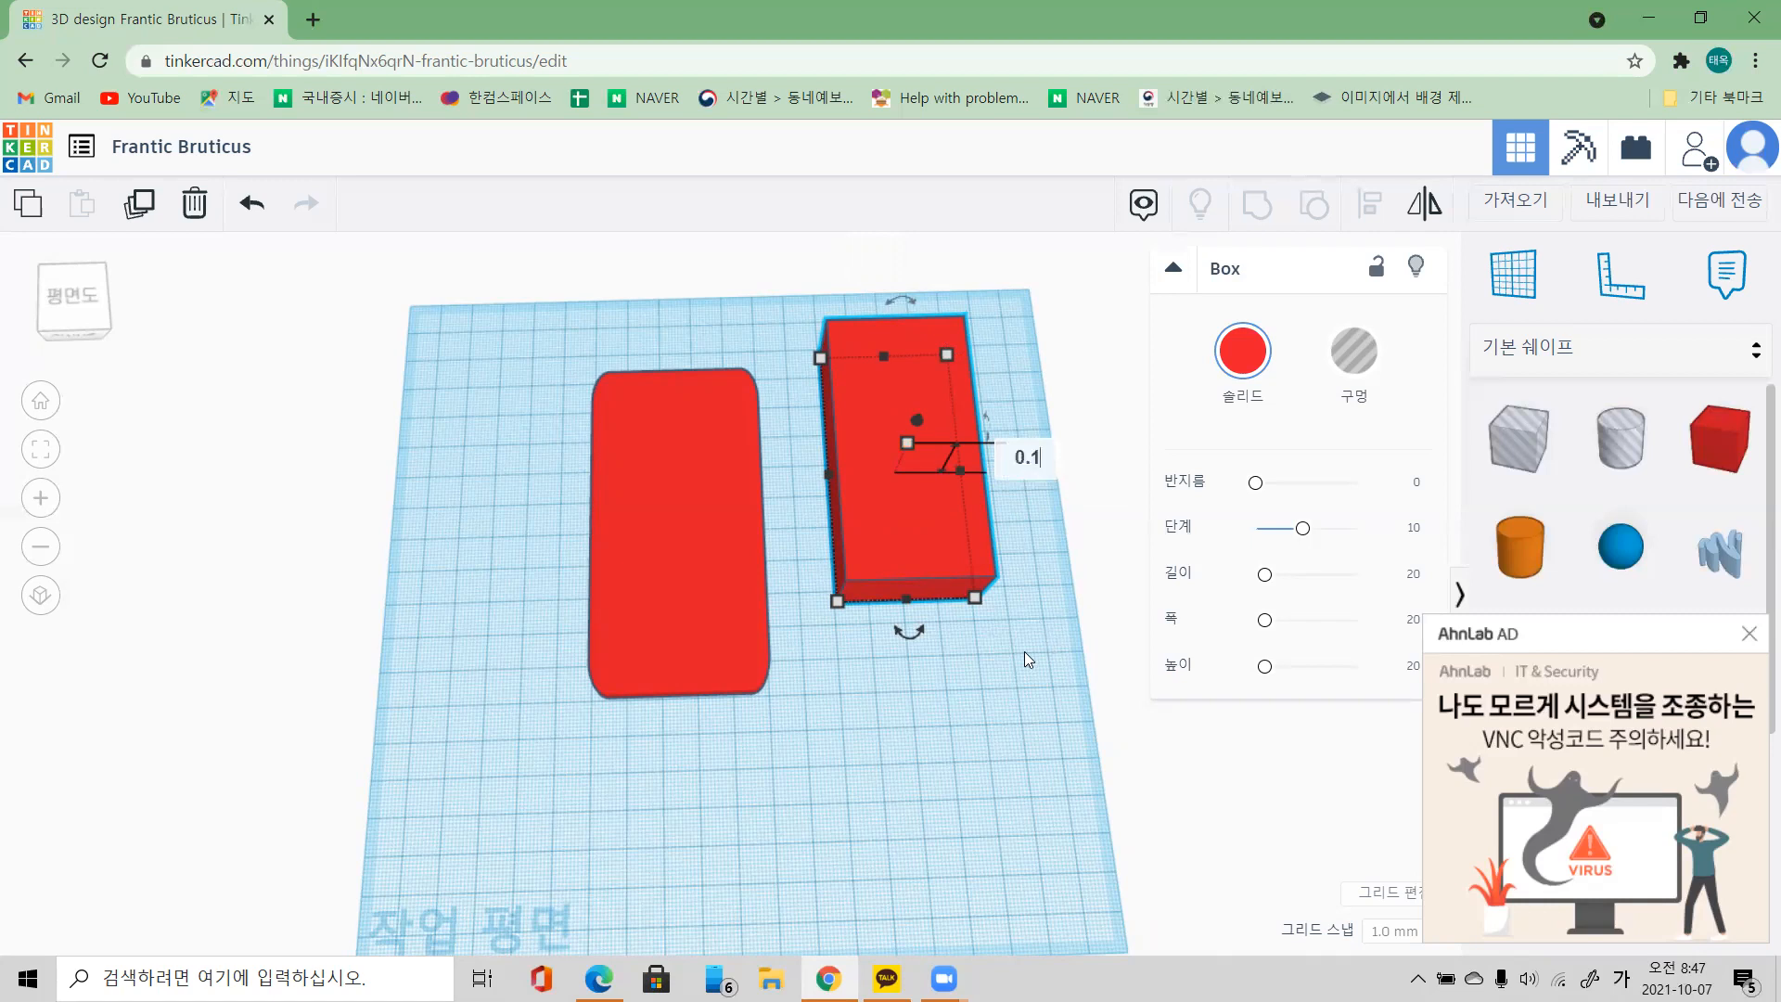
key(Return)
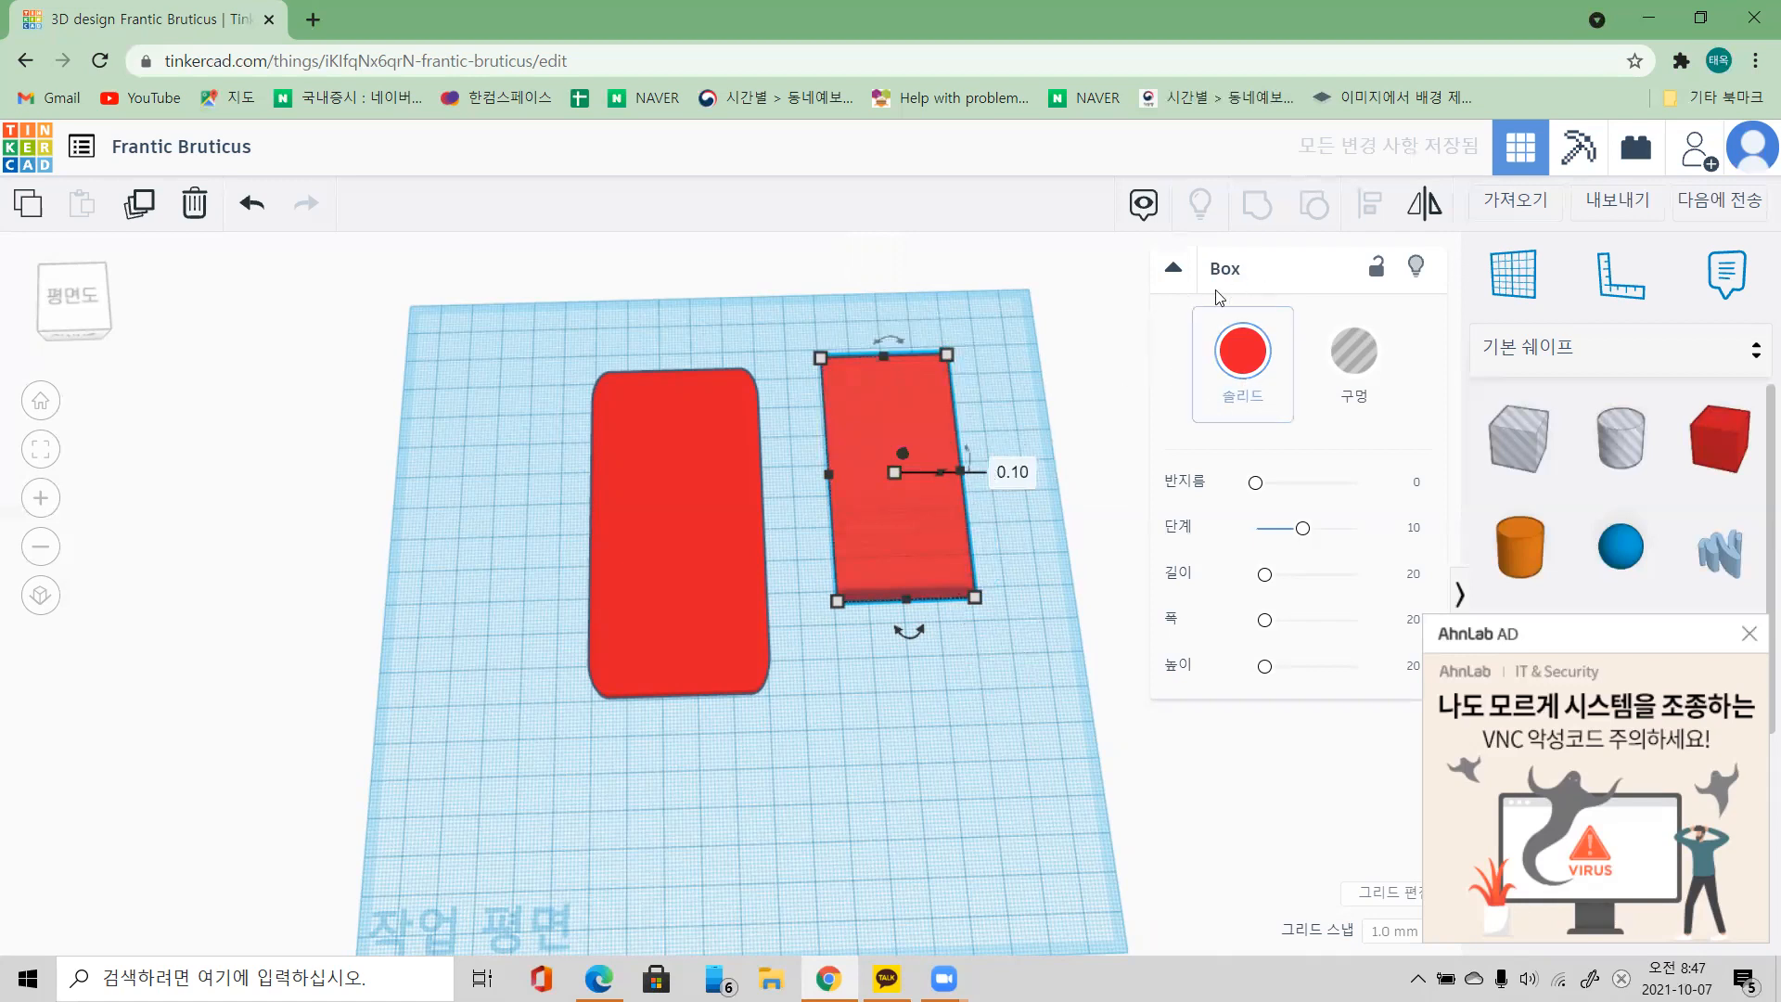
Step: Dismiss the advertisement covering the workspace and recolour the thin sheet light grey
click(1243, 353)
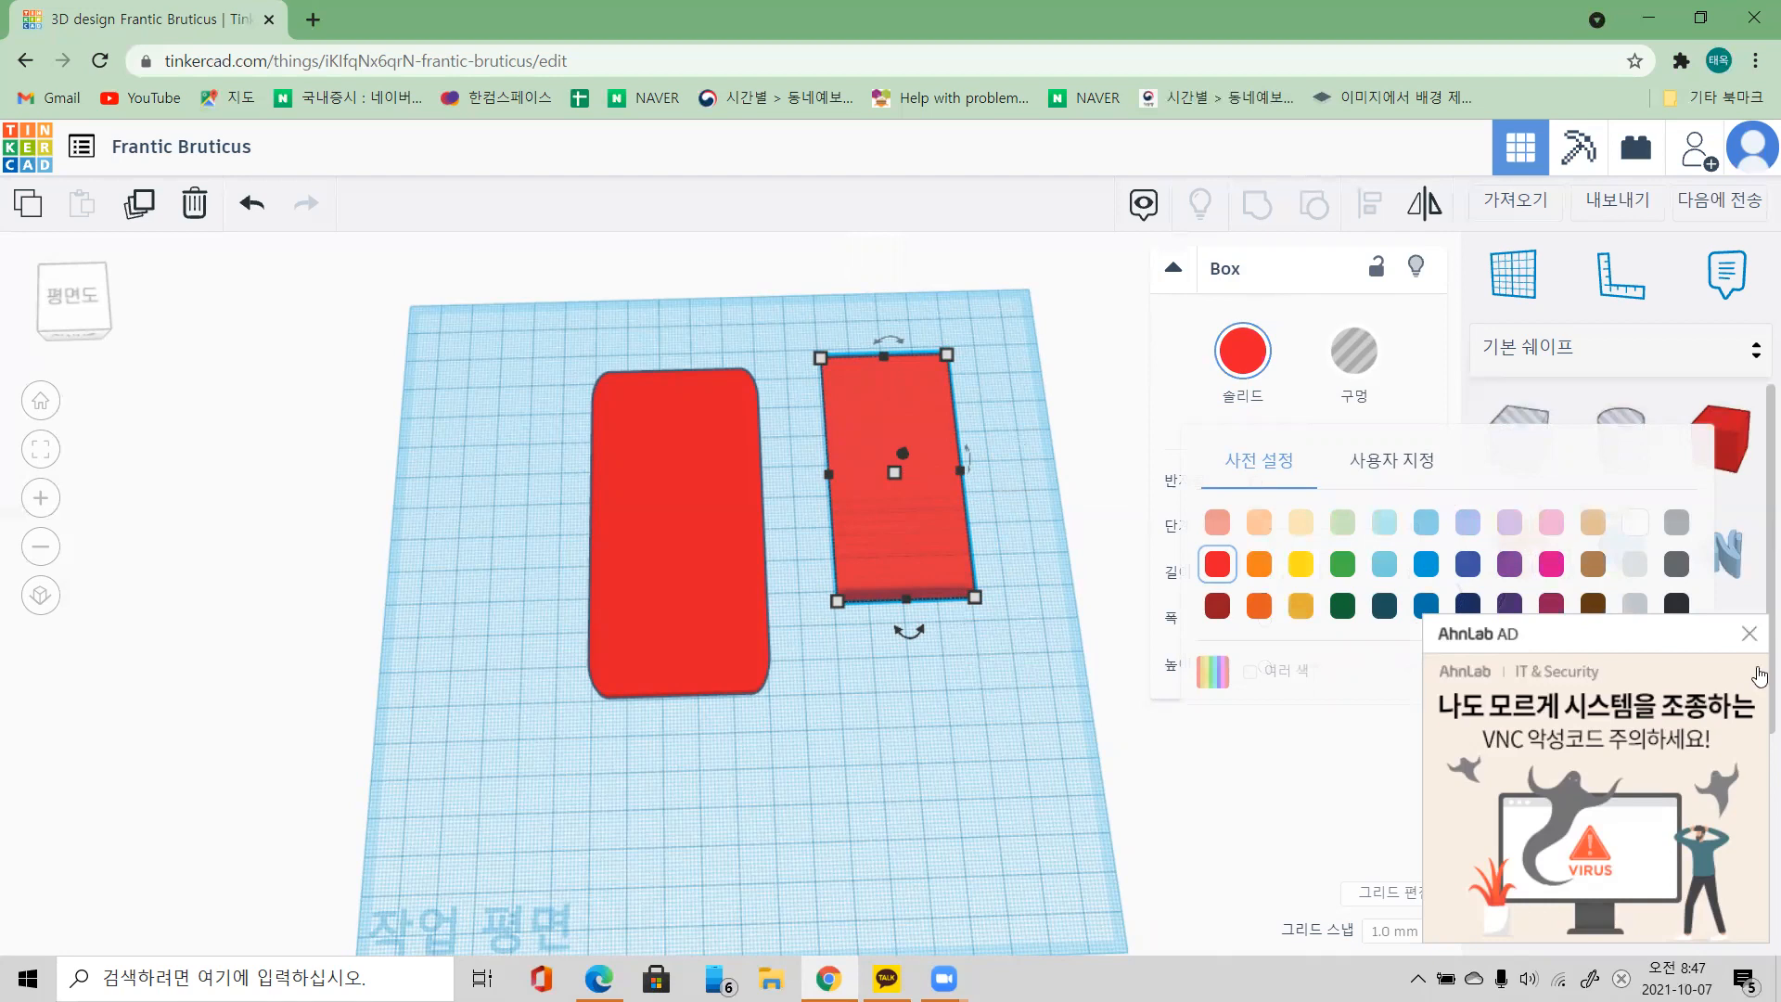
click(1752, 639)
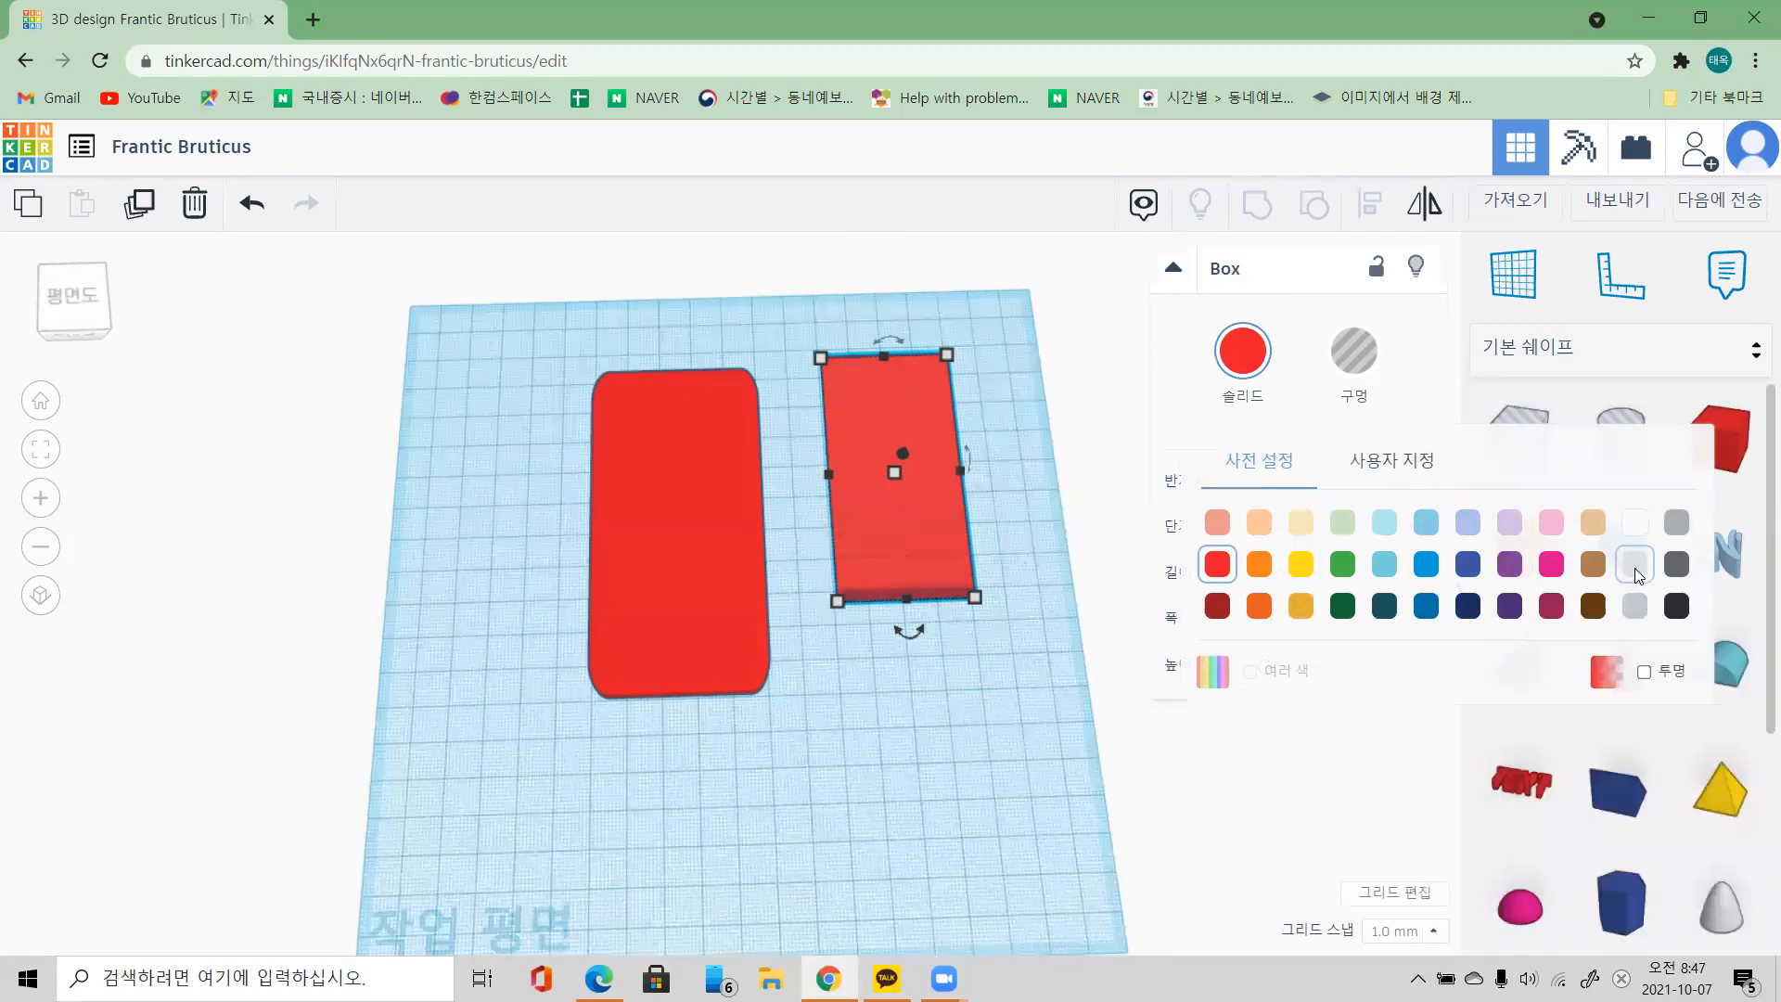
click(1635, 568)
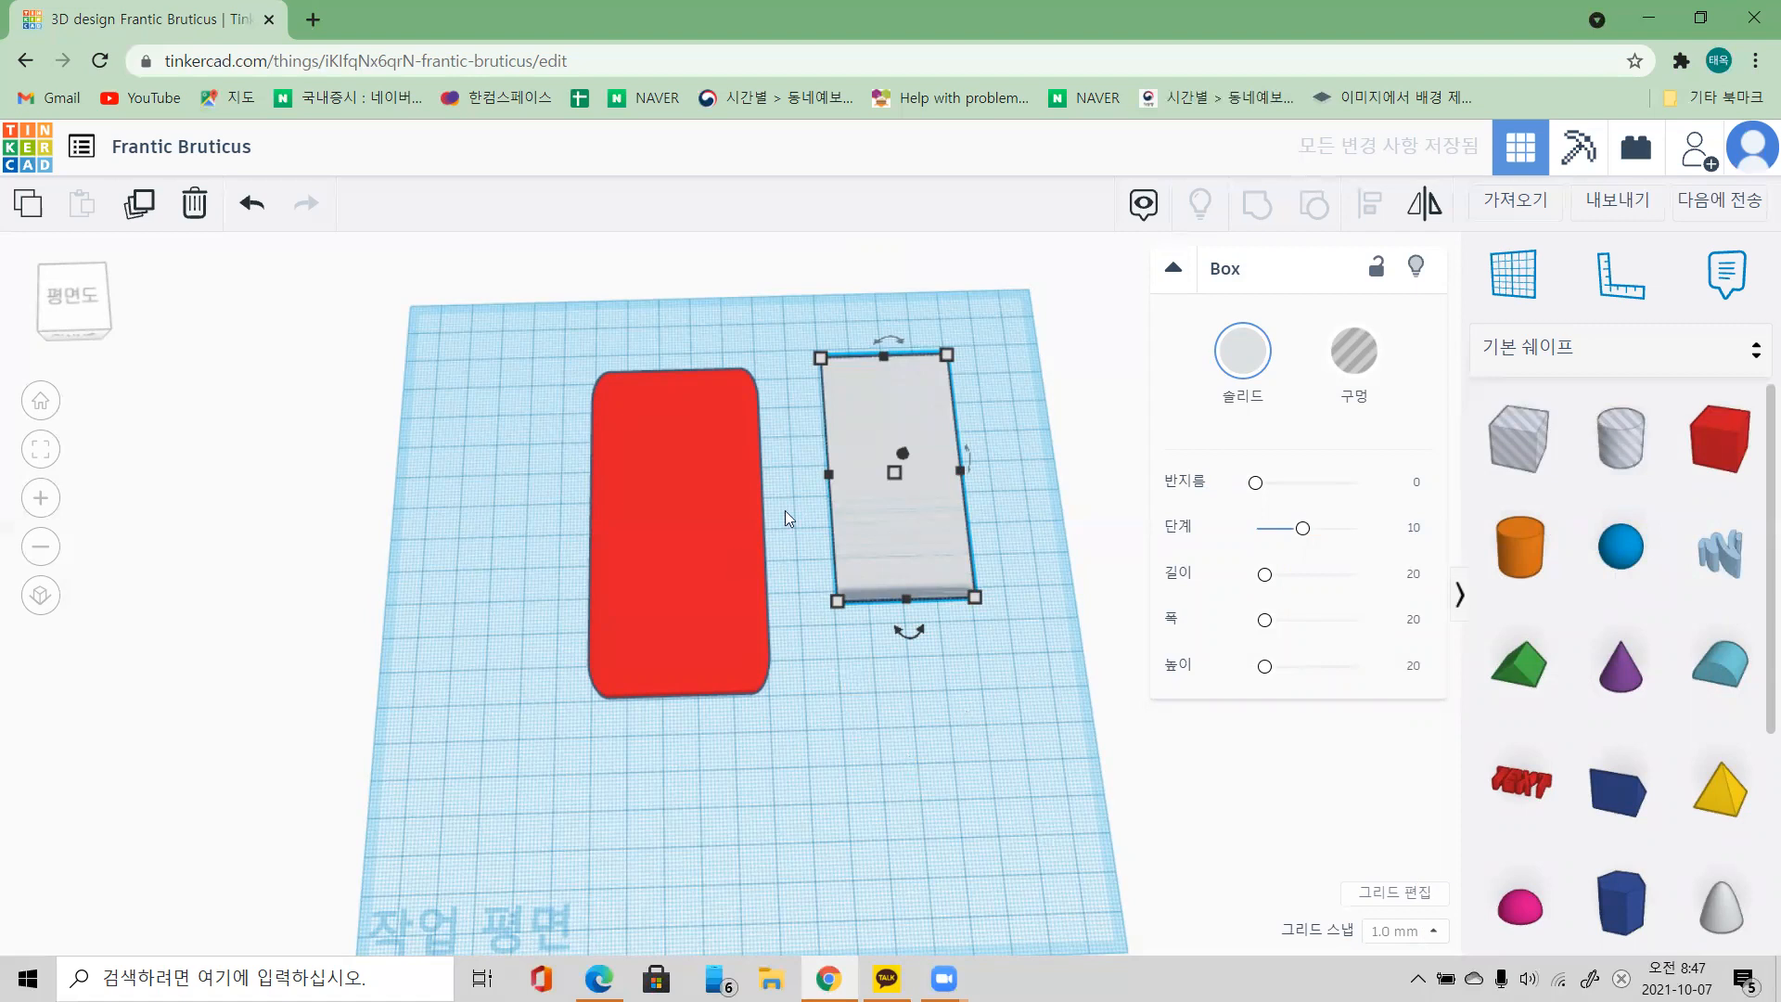
Step: Raise the light grey sheet so that it sits 5 mm above the workplane
click(924, 707)
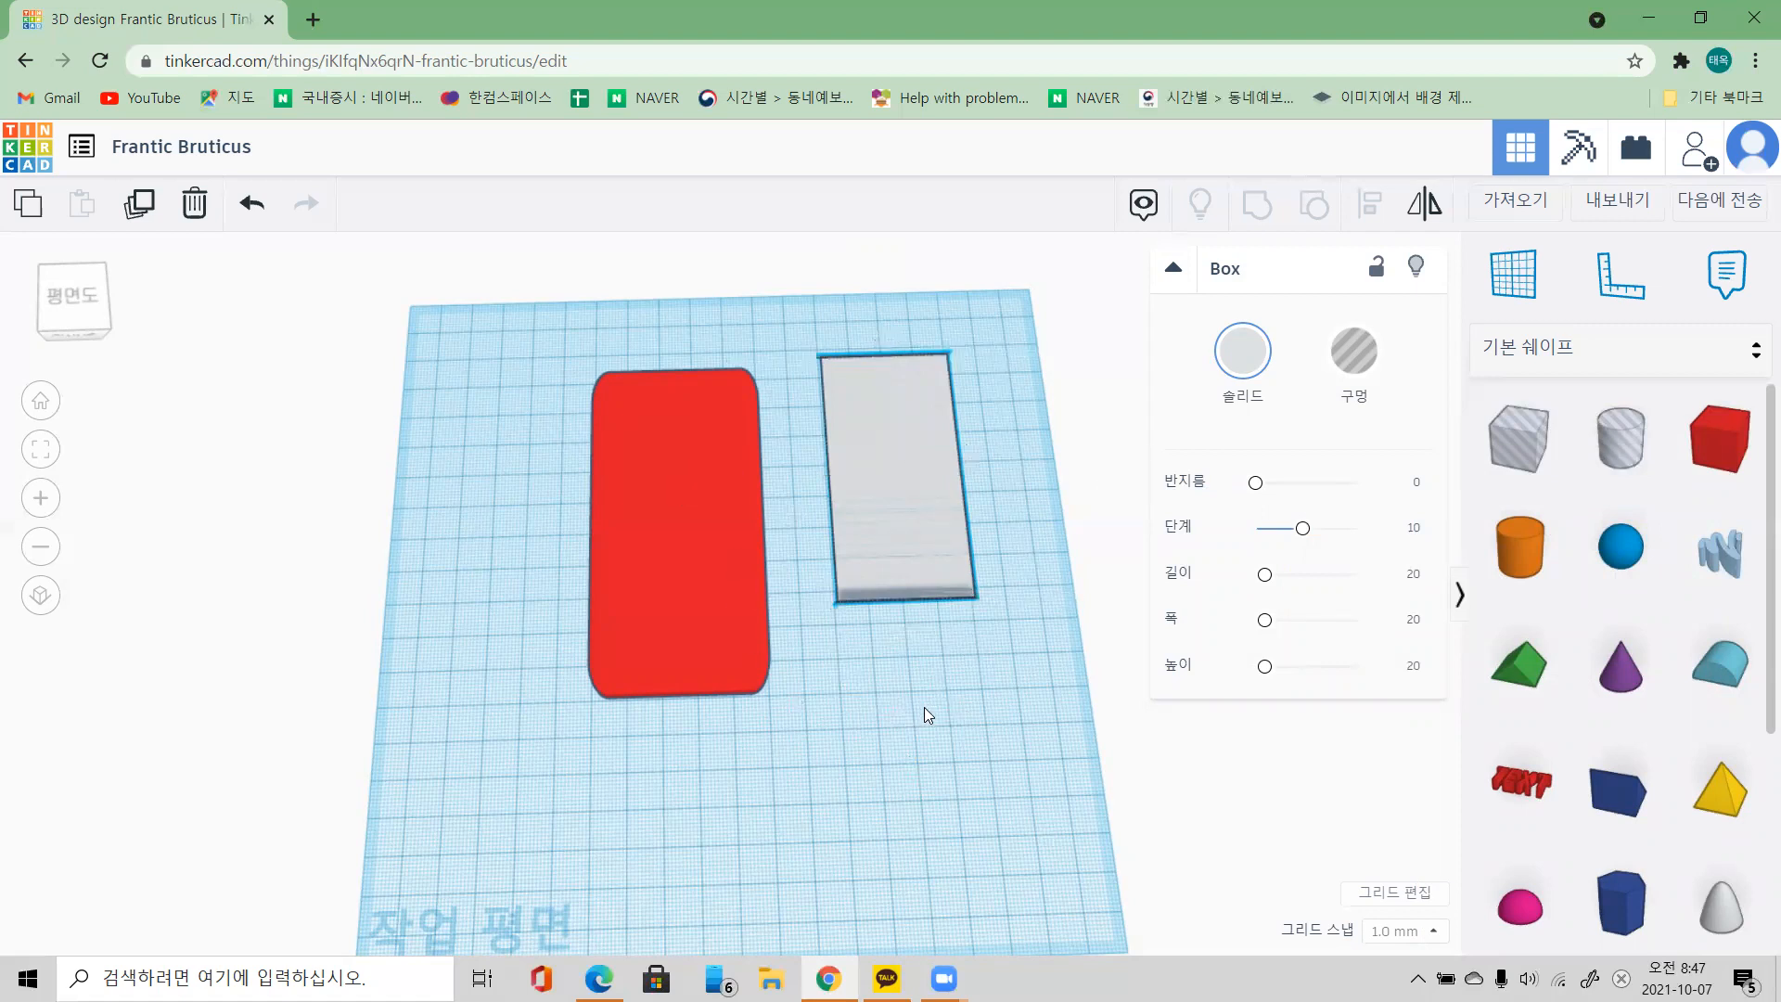
right_drag(924, 706, 916, 549)
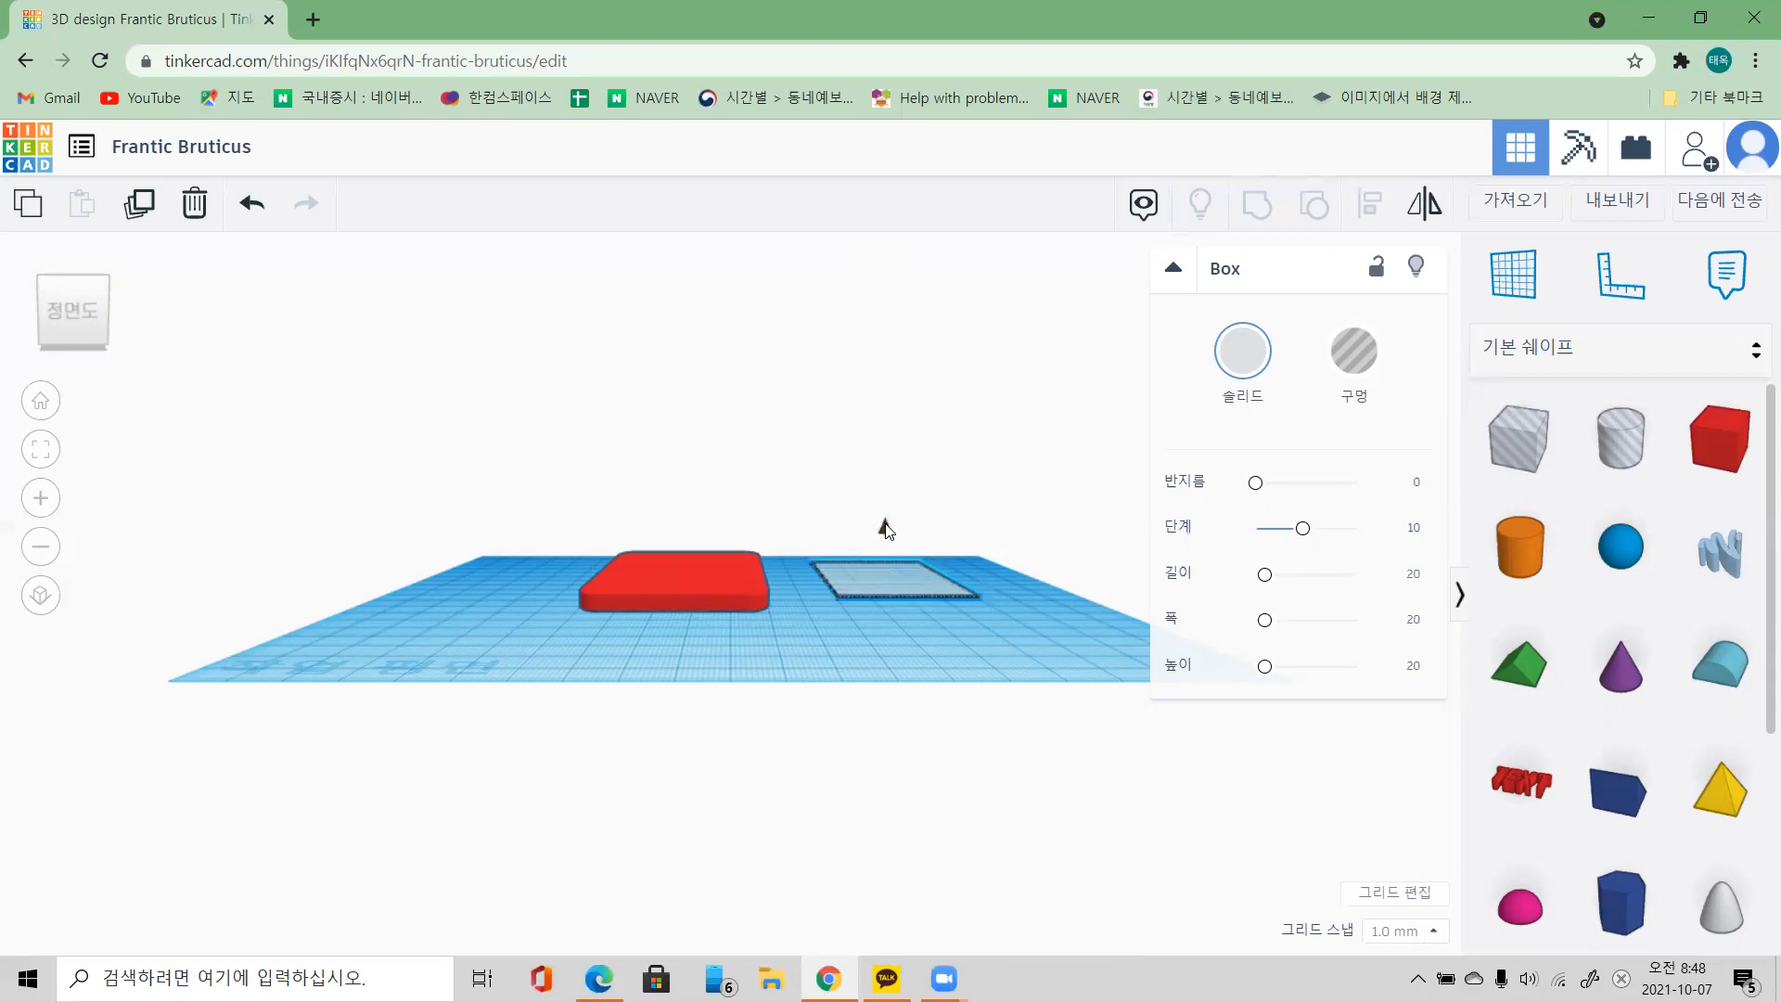
drag(885, 529, 880, 492)
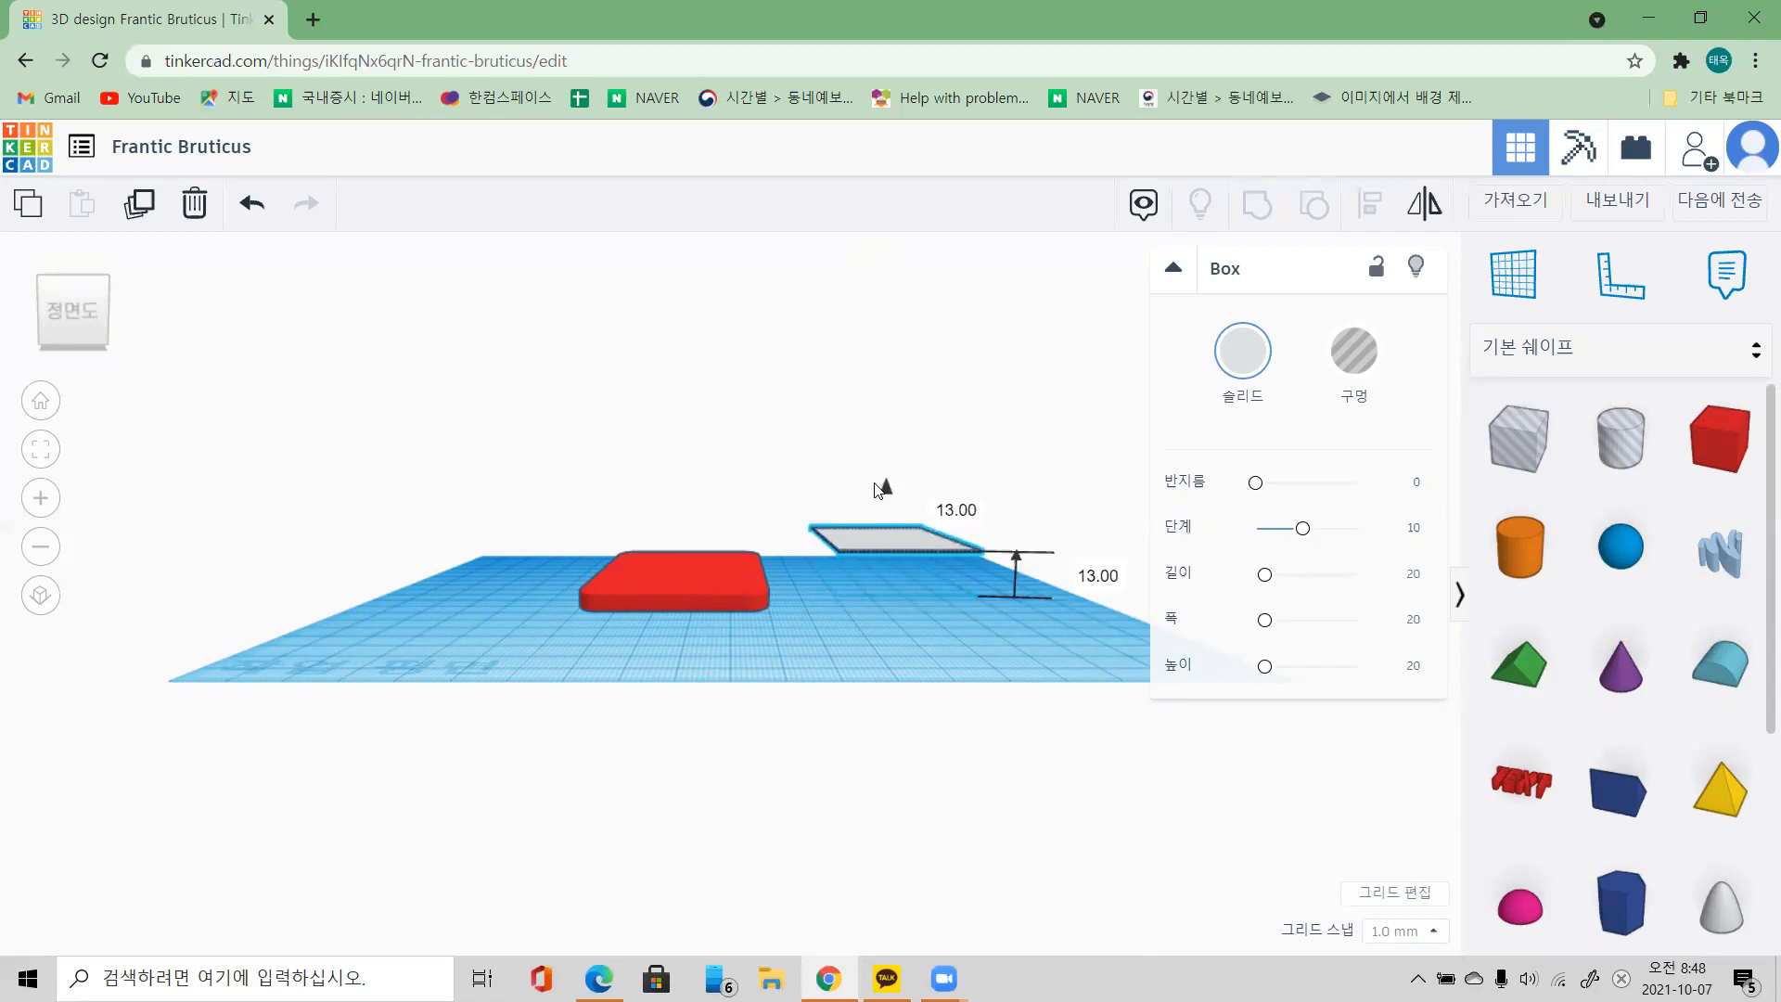
drag(876, 484, 876, 484)
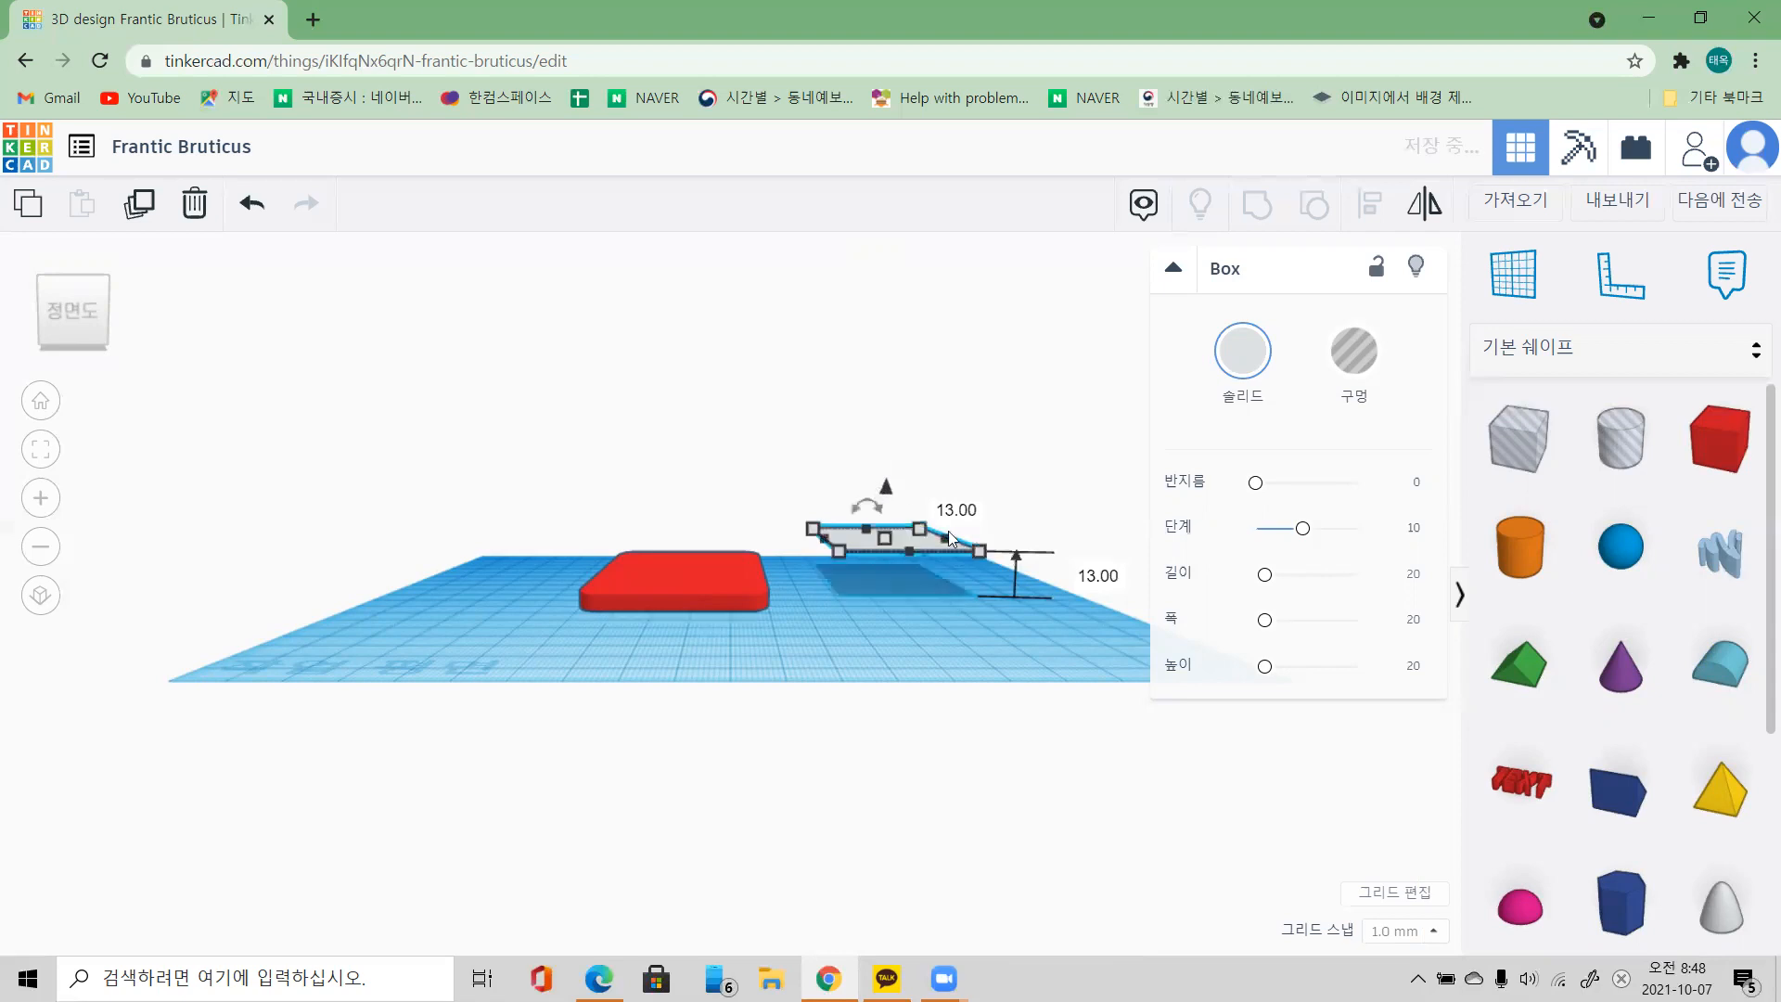
click(1098, 575)
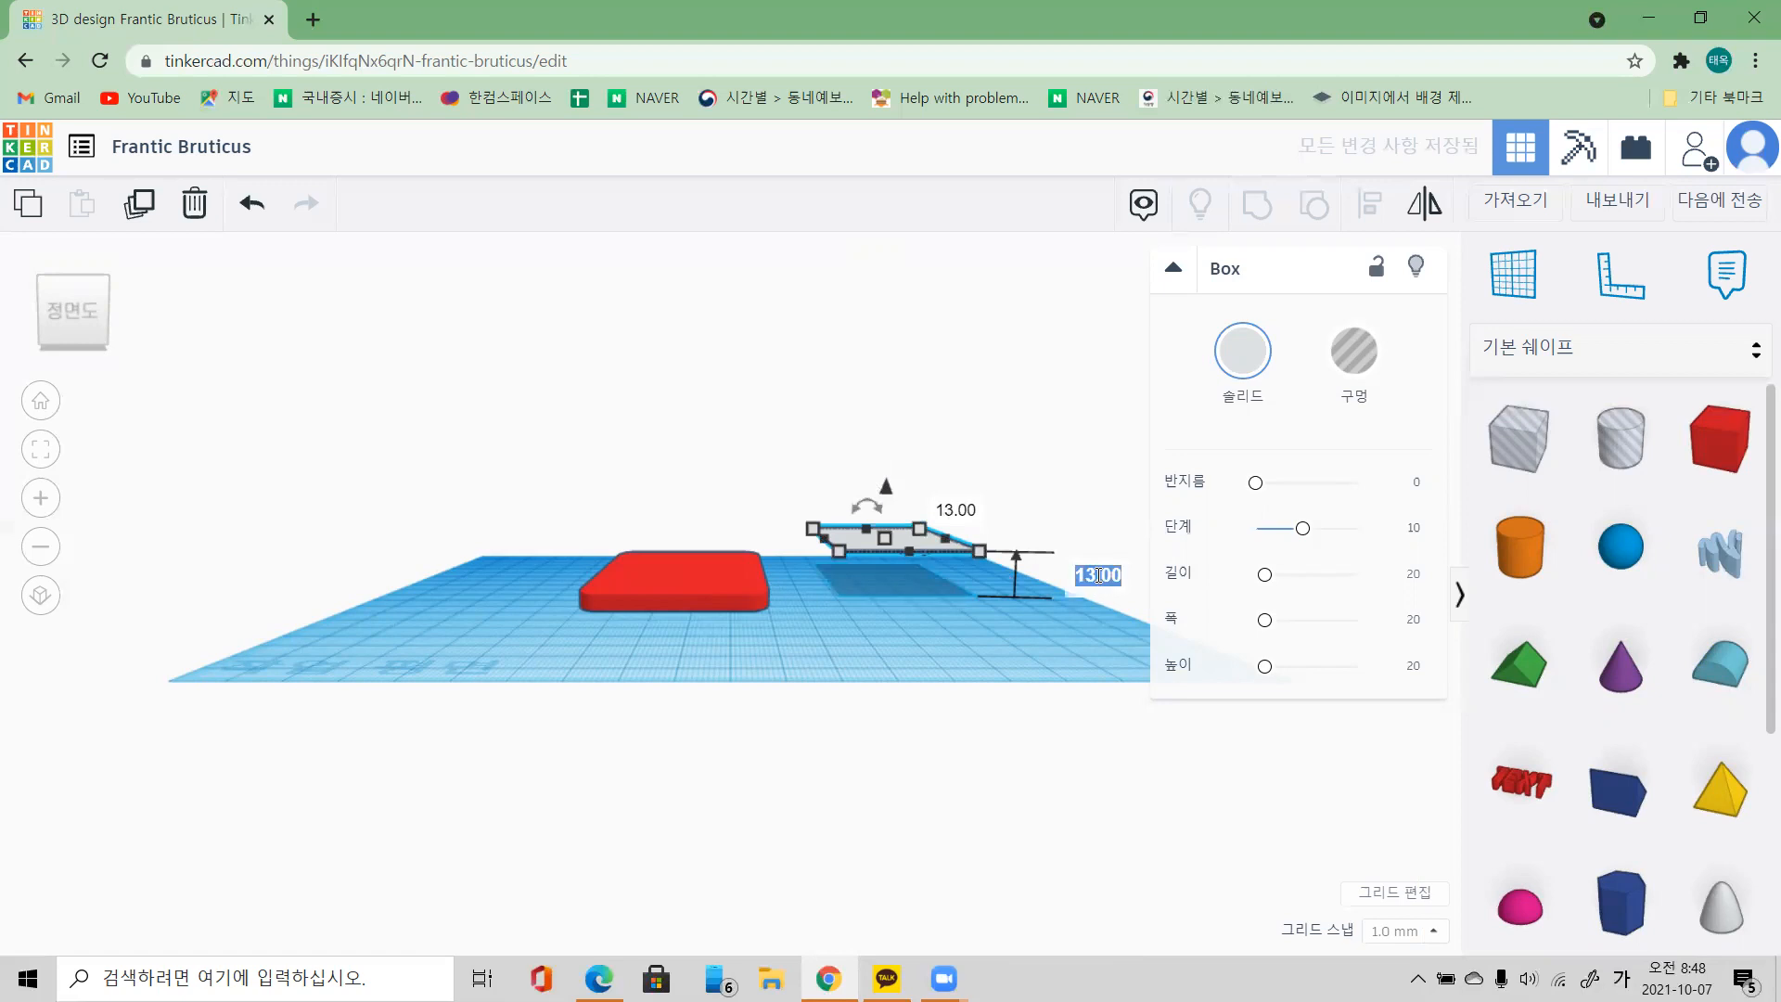
key(BackSpace)
text(5)
key(Return)
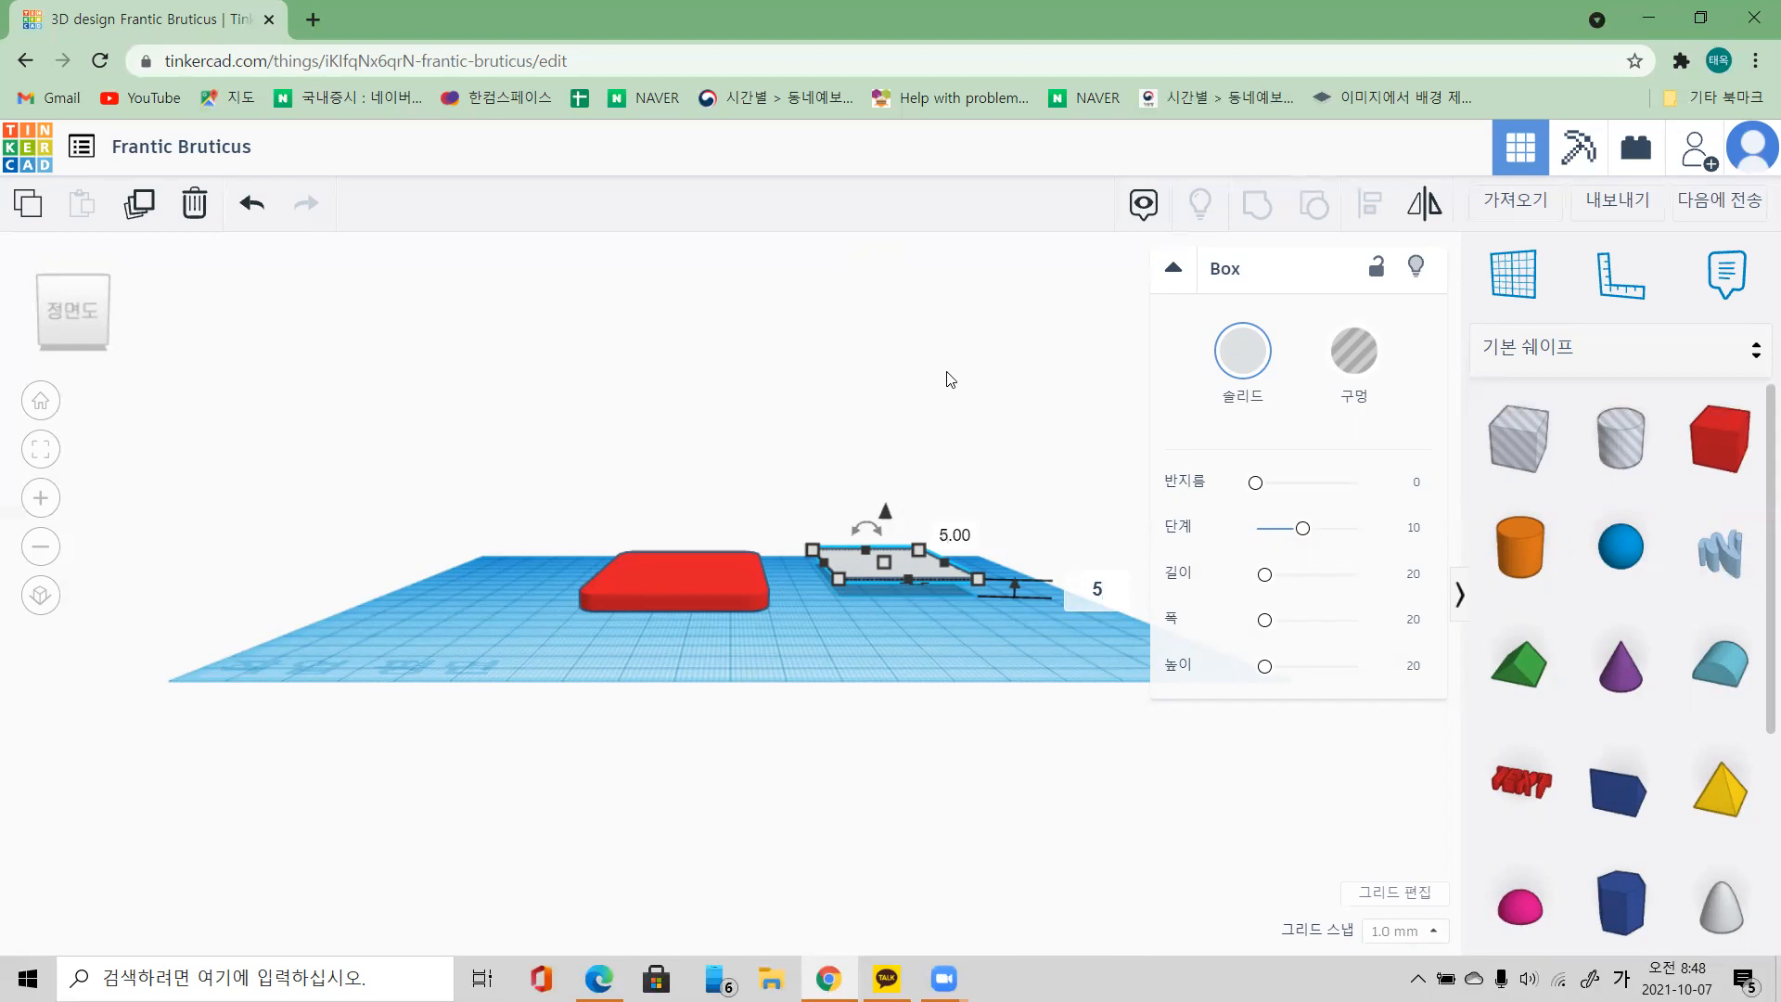
Step: Select the red body together with the grey sheet and align their centres across the width
right_drag(950, 380, 957, 522)
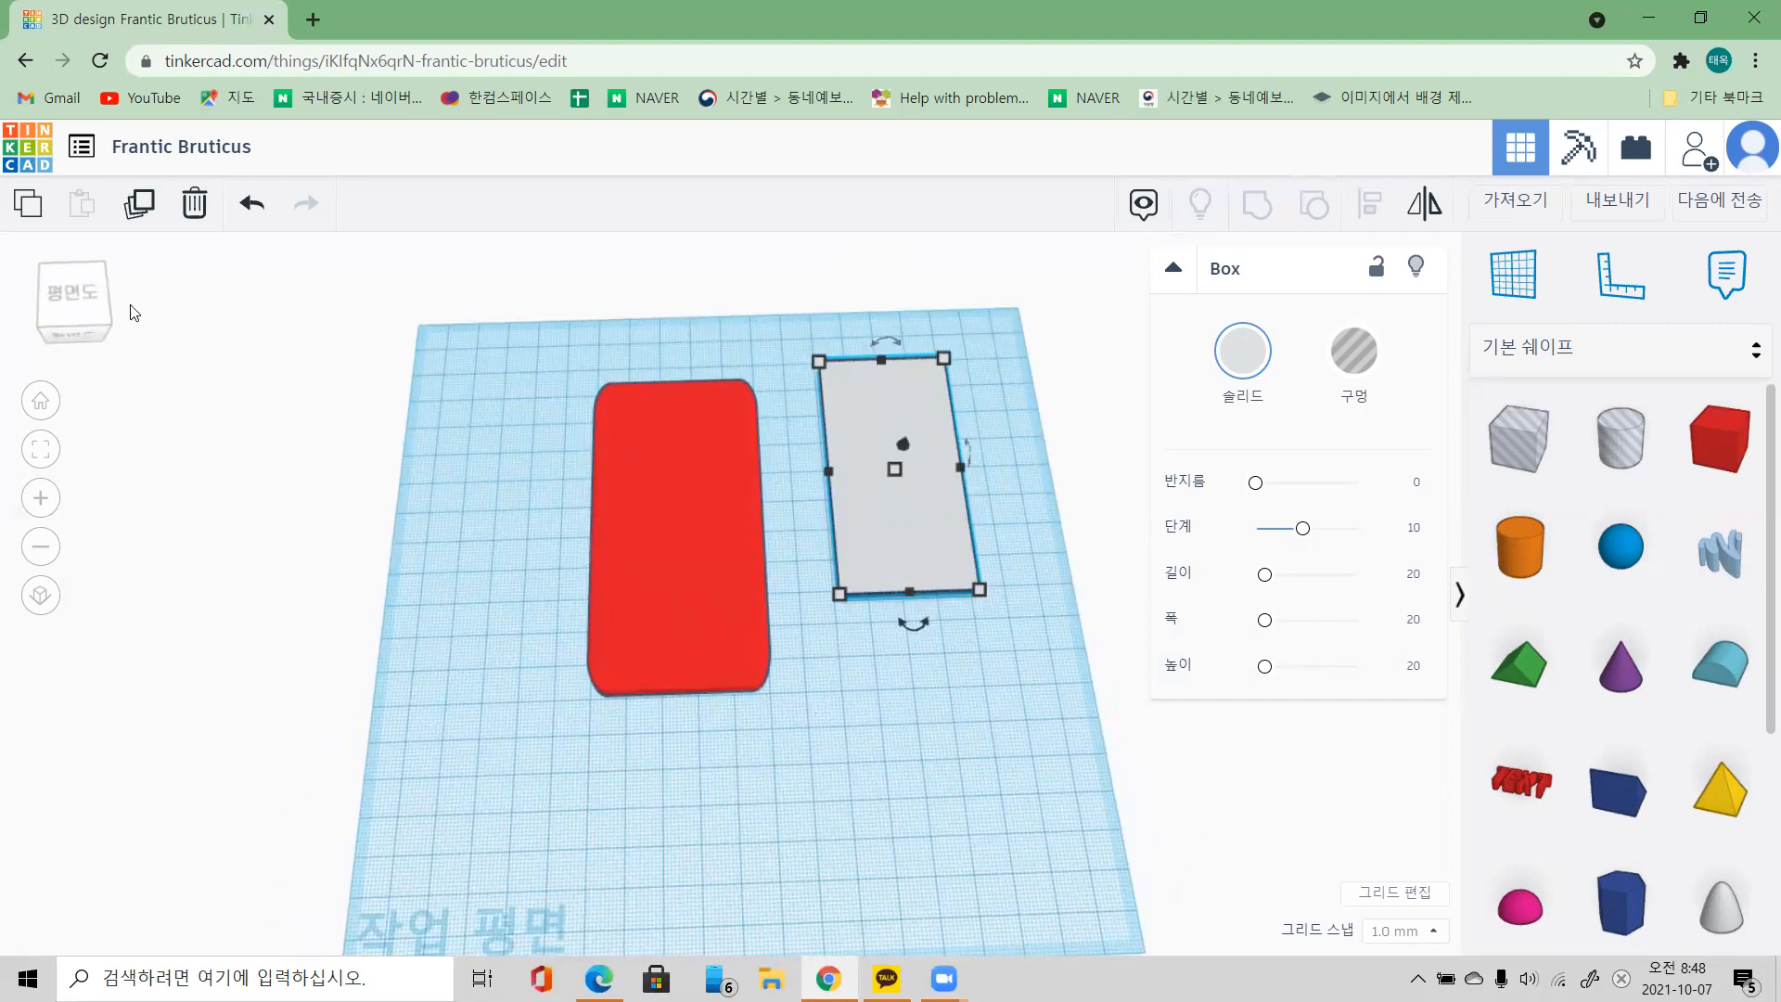
click(74, 295)
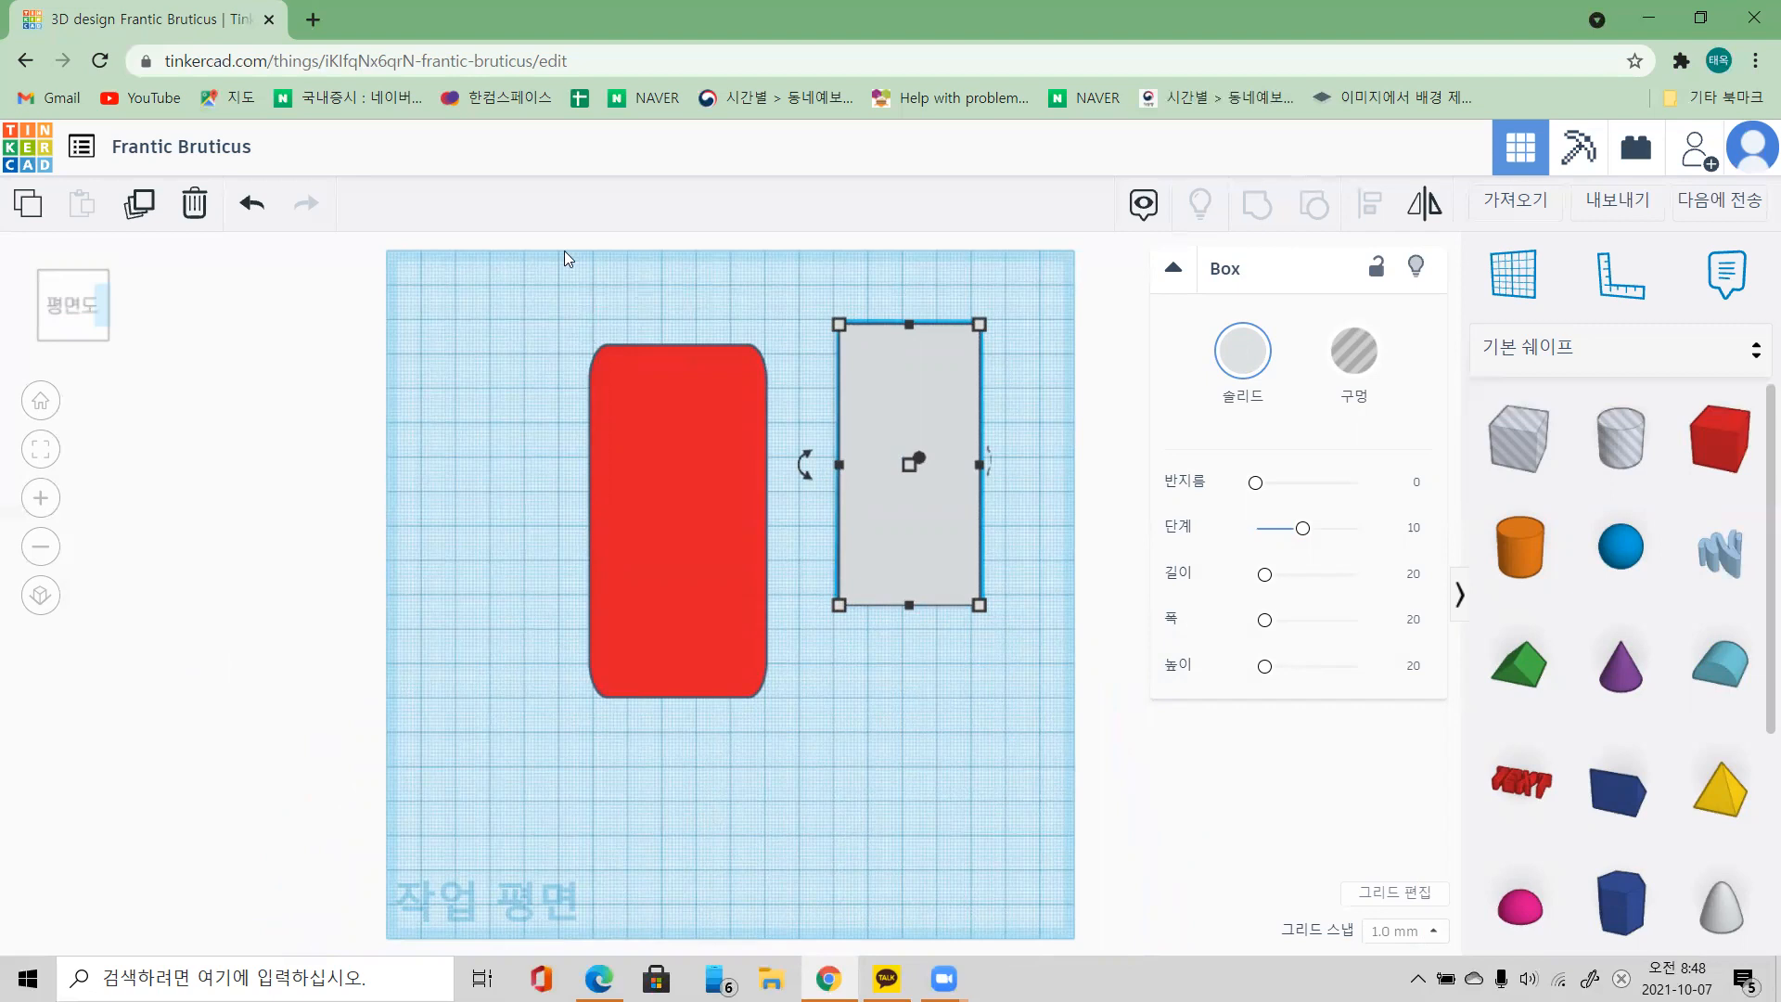
drag(669, 254, 896, 412)
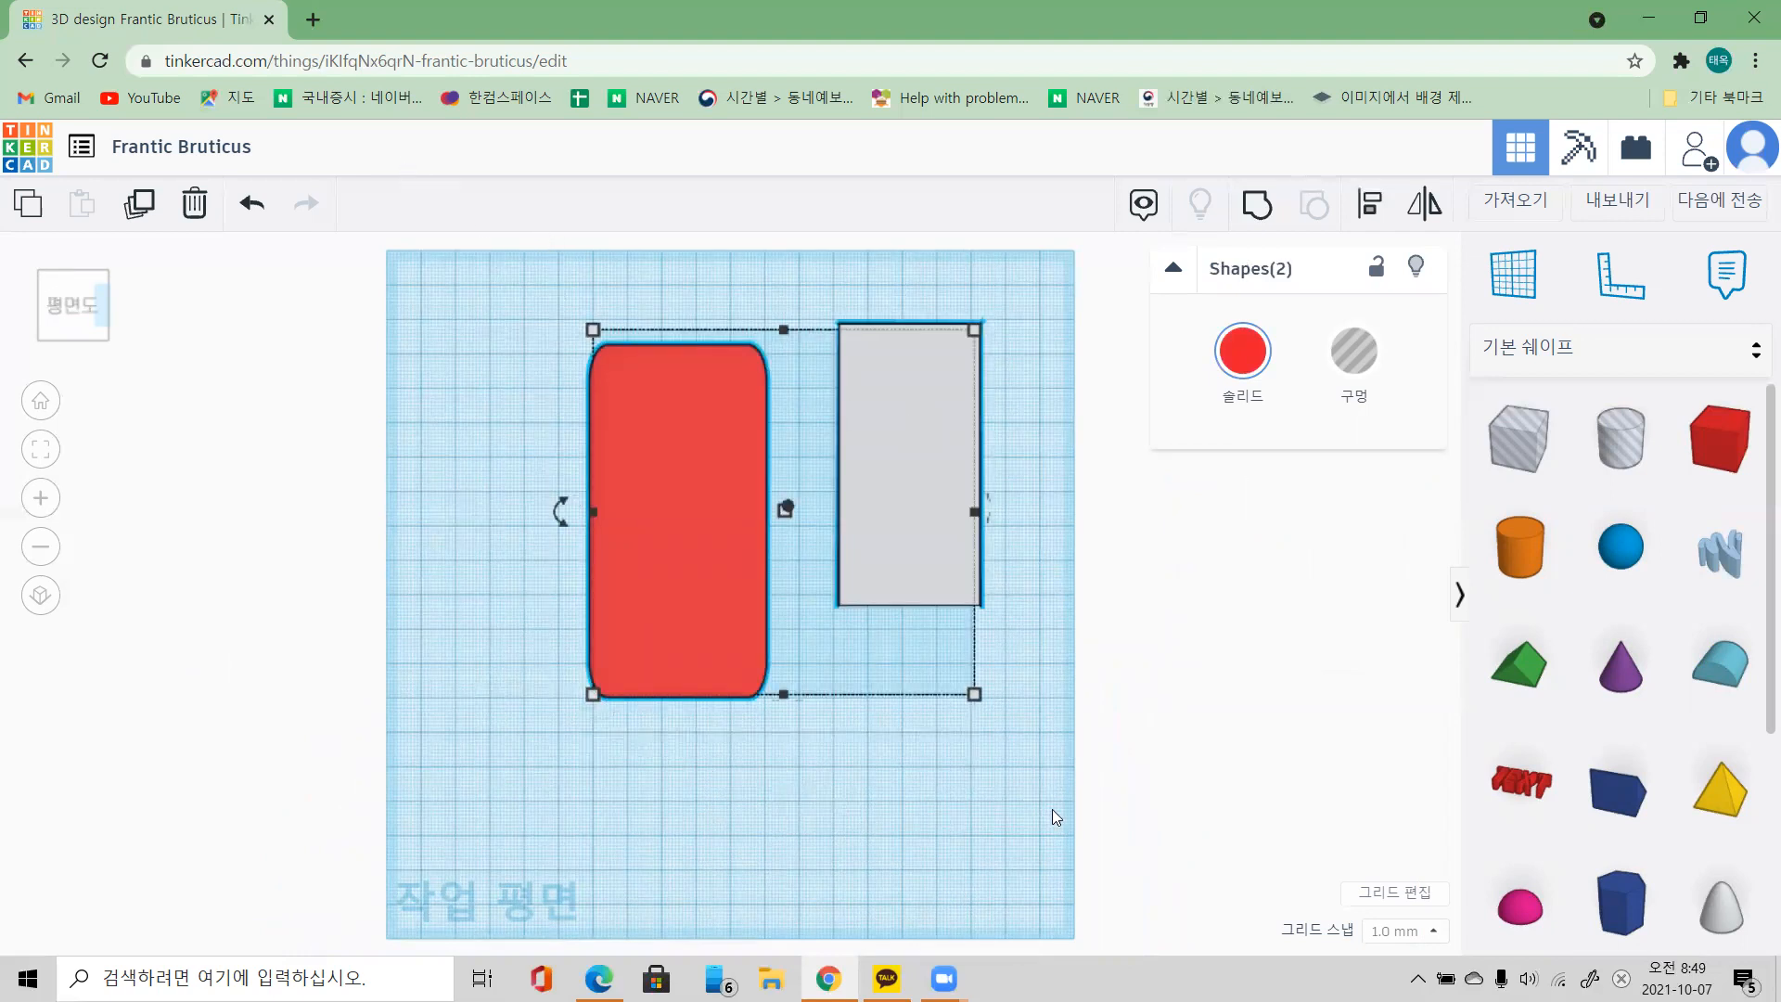
click(1119, 767)
drag(529, 246, 1063, 772)
click(1161, 668)
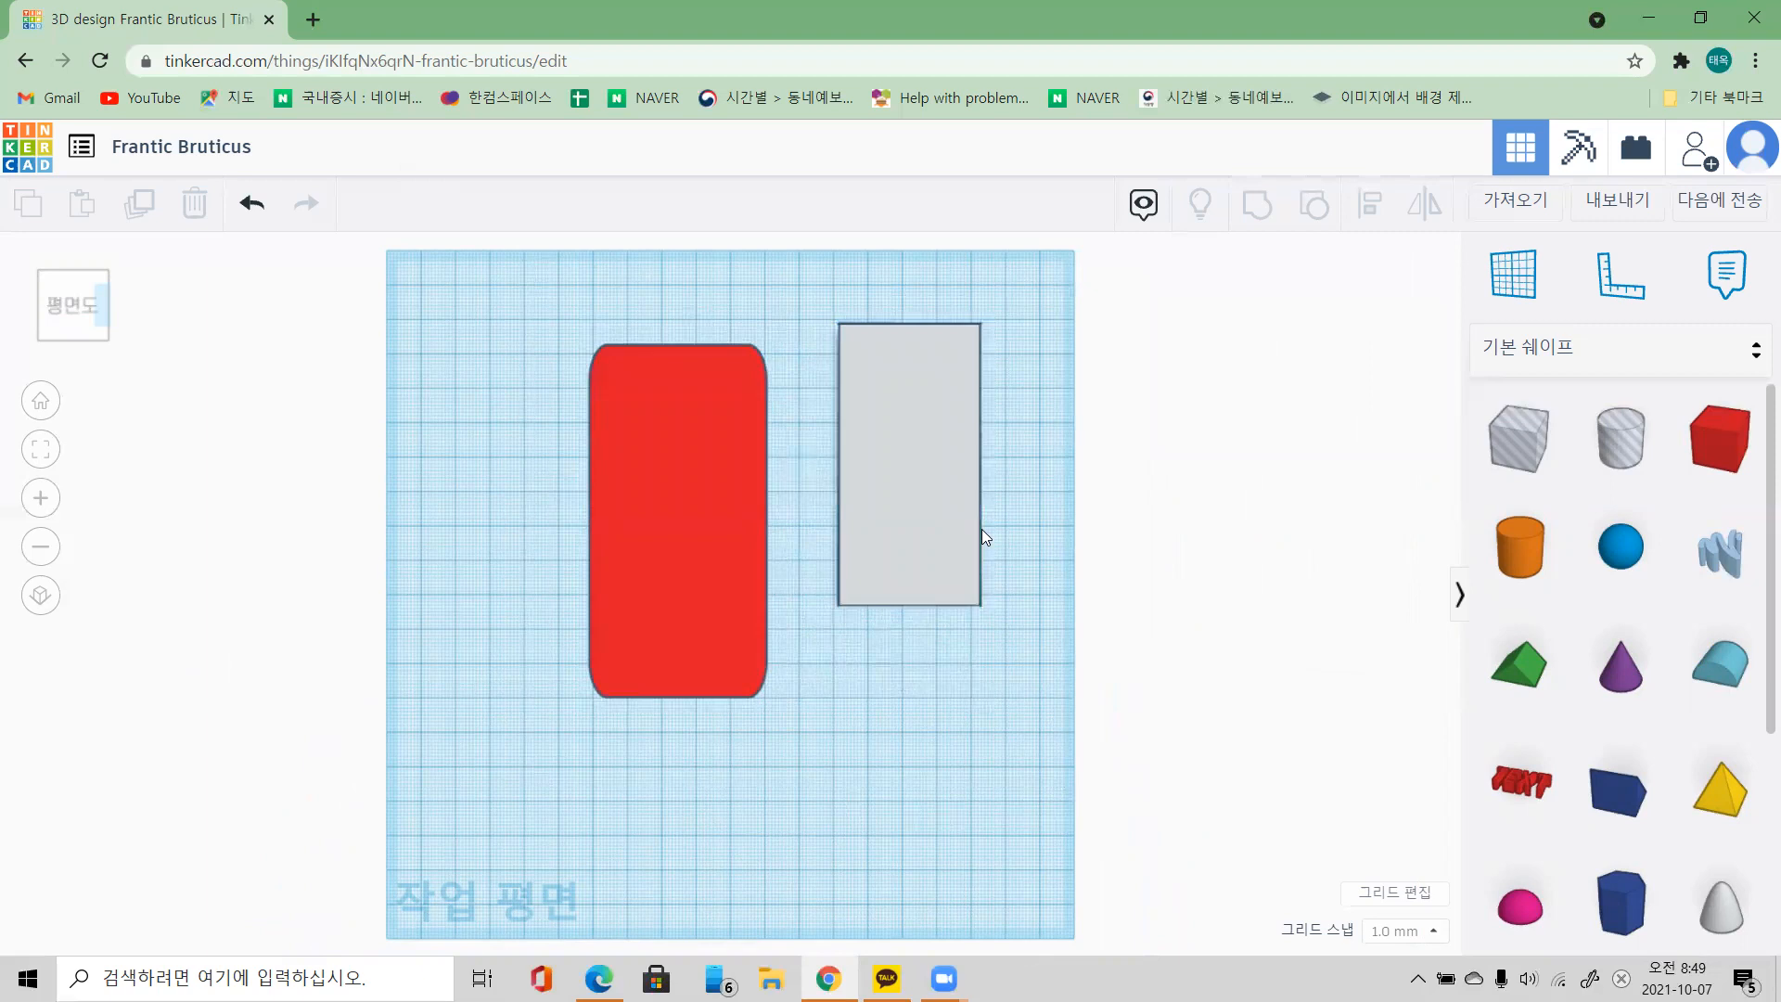
drag(756, 367, 883, 432)
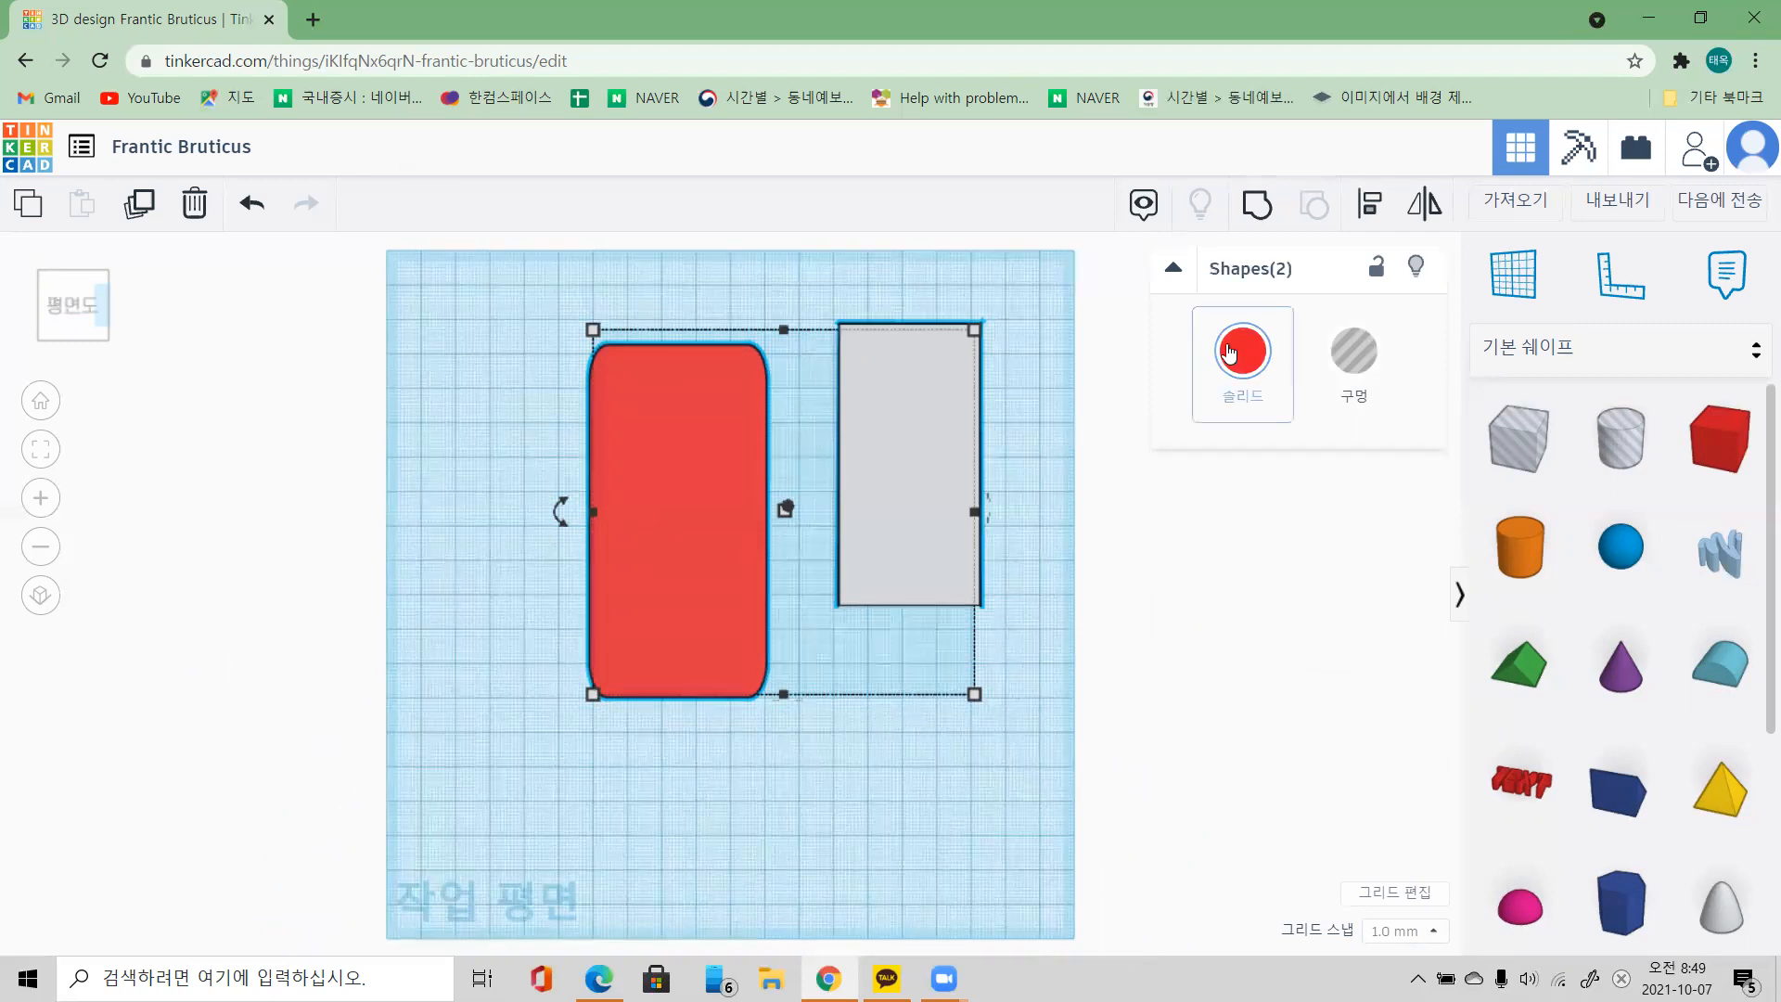
click(1367, 224)
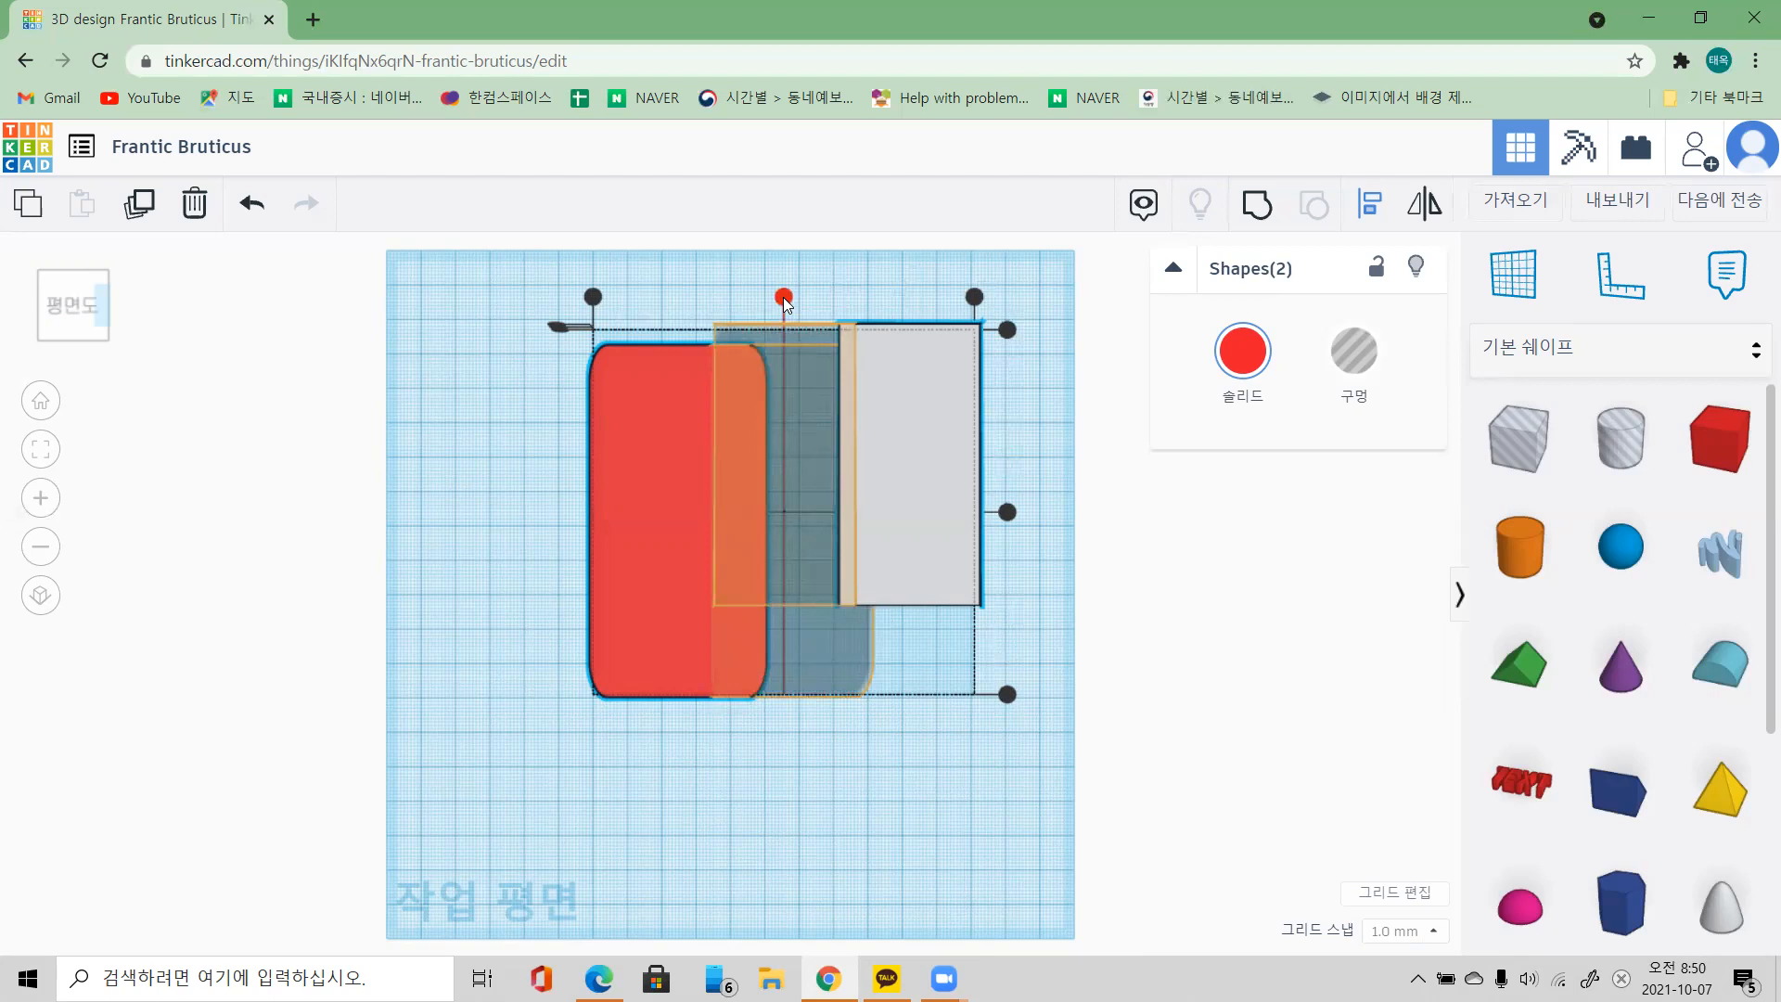
click(784, 299)
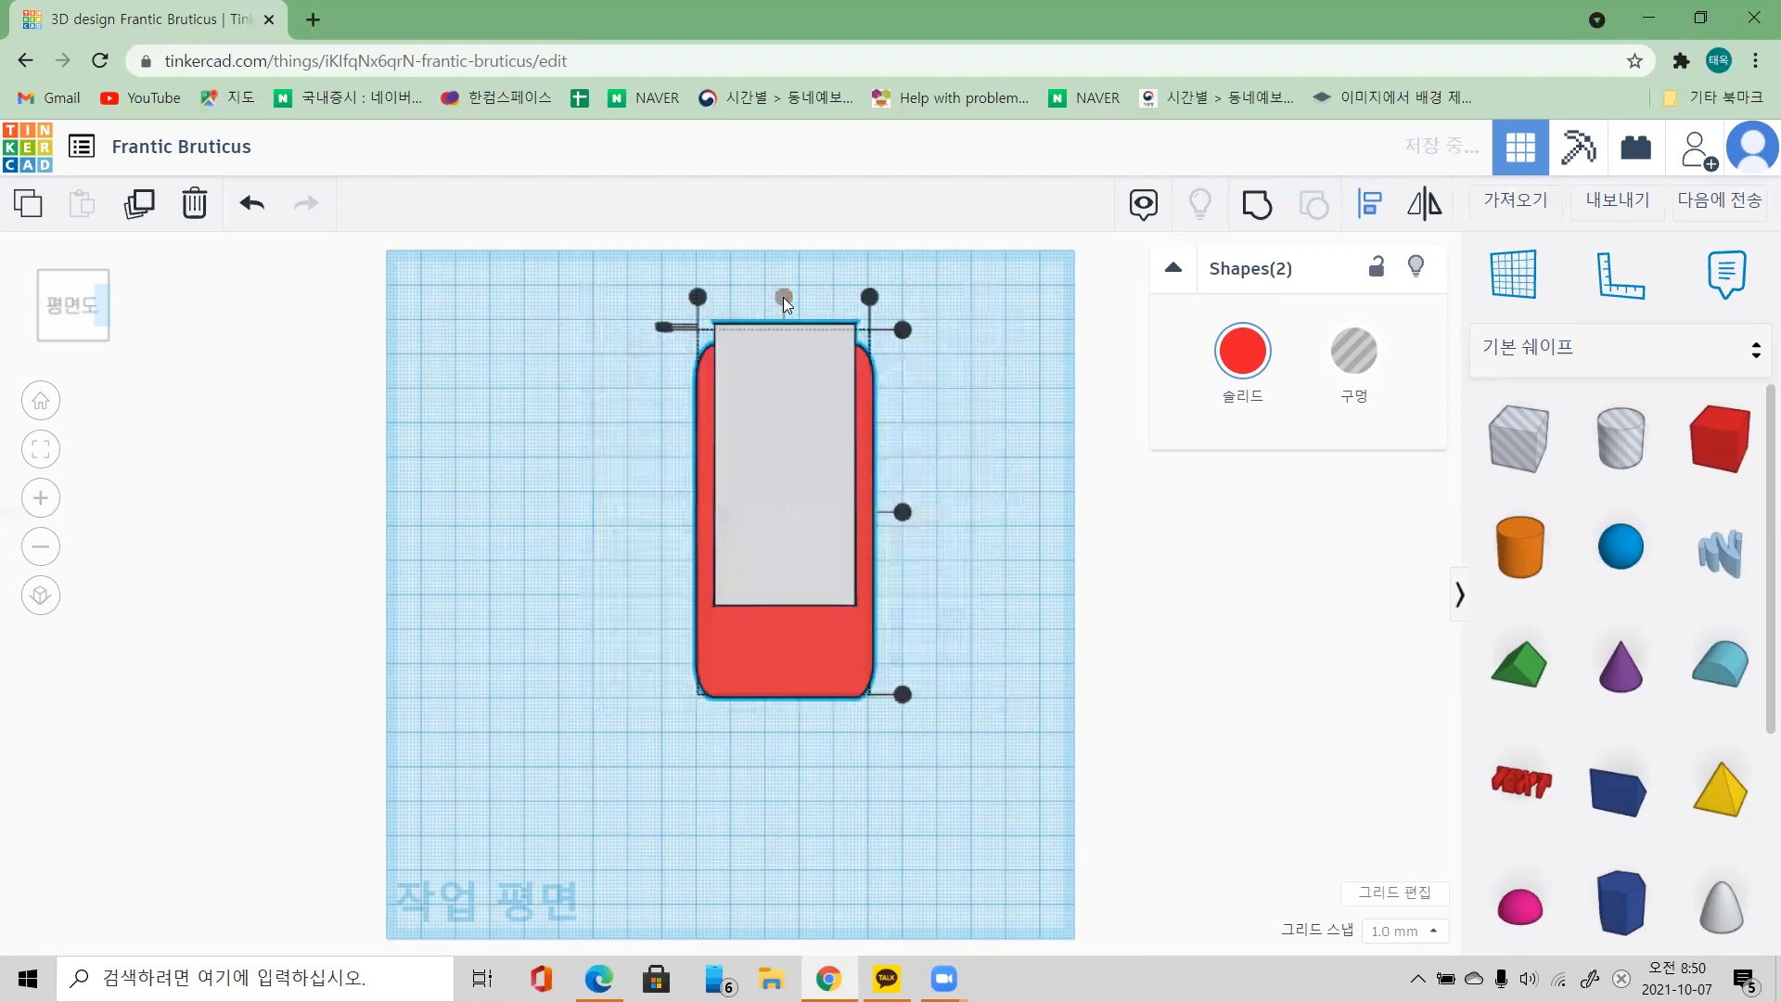
Step: Align the centres of the red body and the grey sheet along the length and deselect both shapes
click(903, 512)
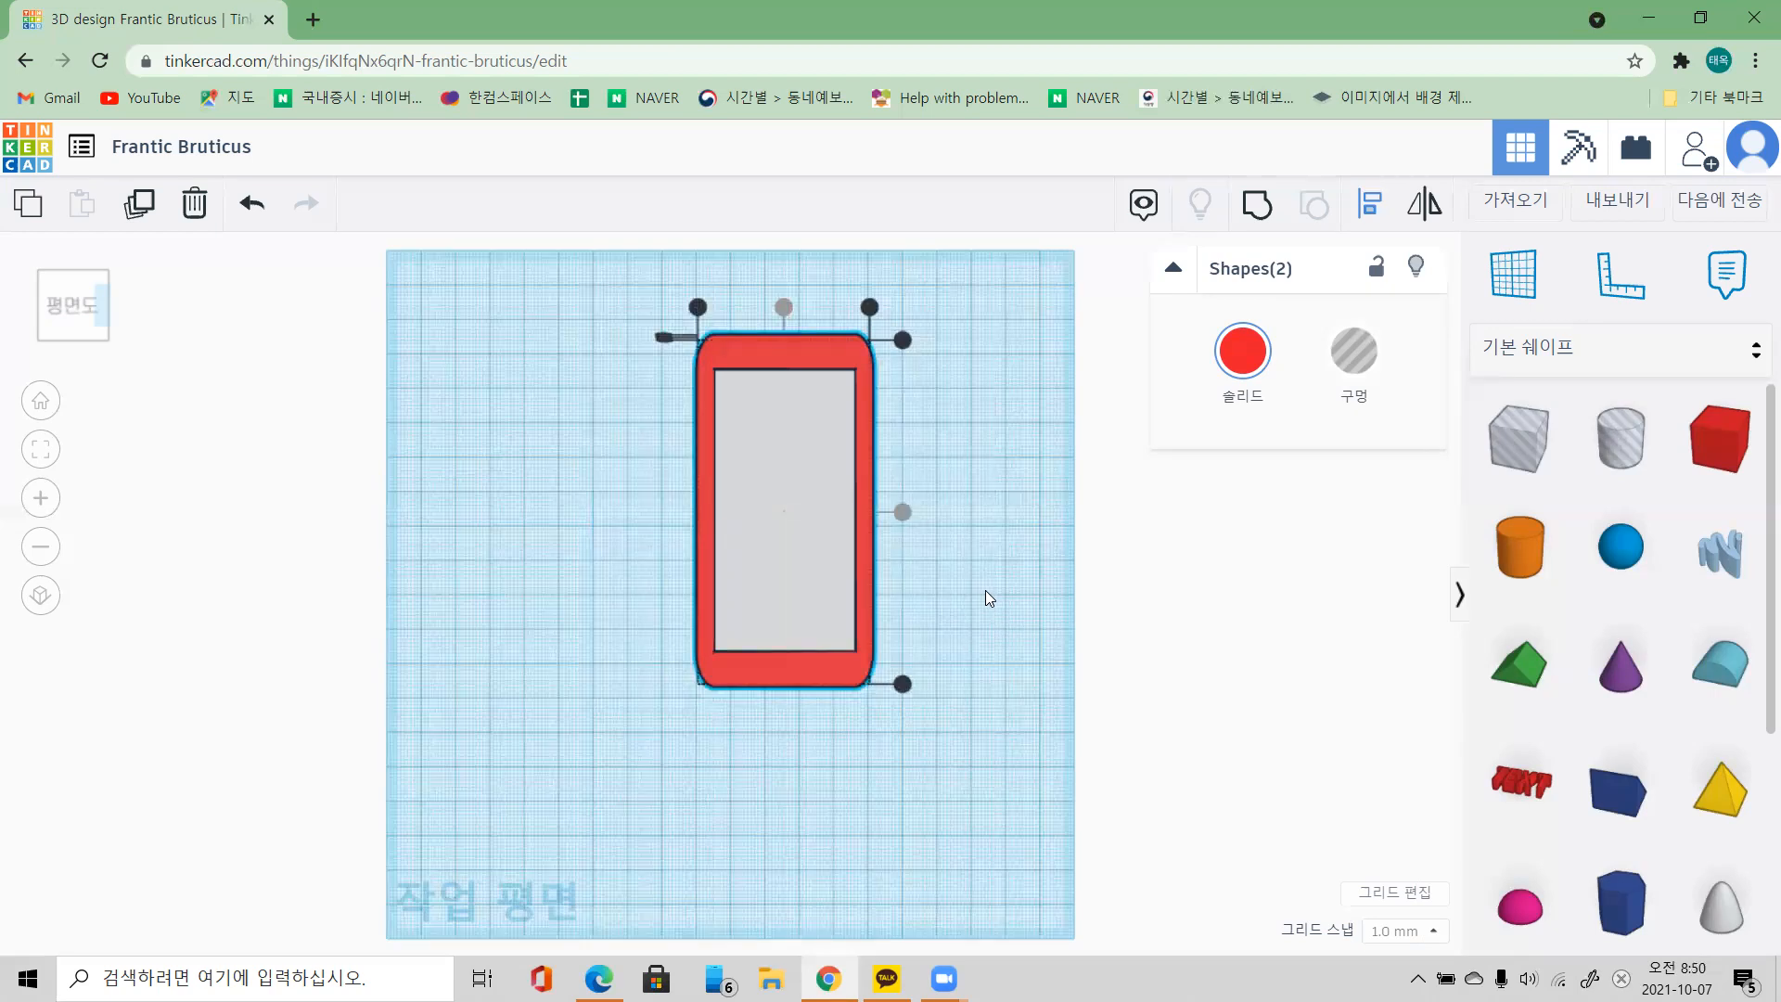
mouse_move(985, 590)
right_down()
mouse_move(993, 373)
mouse_move(983, 598)
right_up()
click(1049, 611)
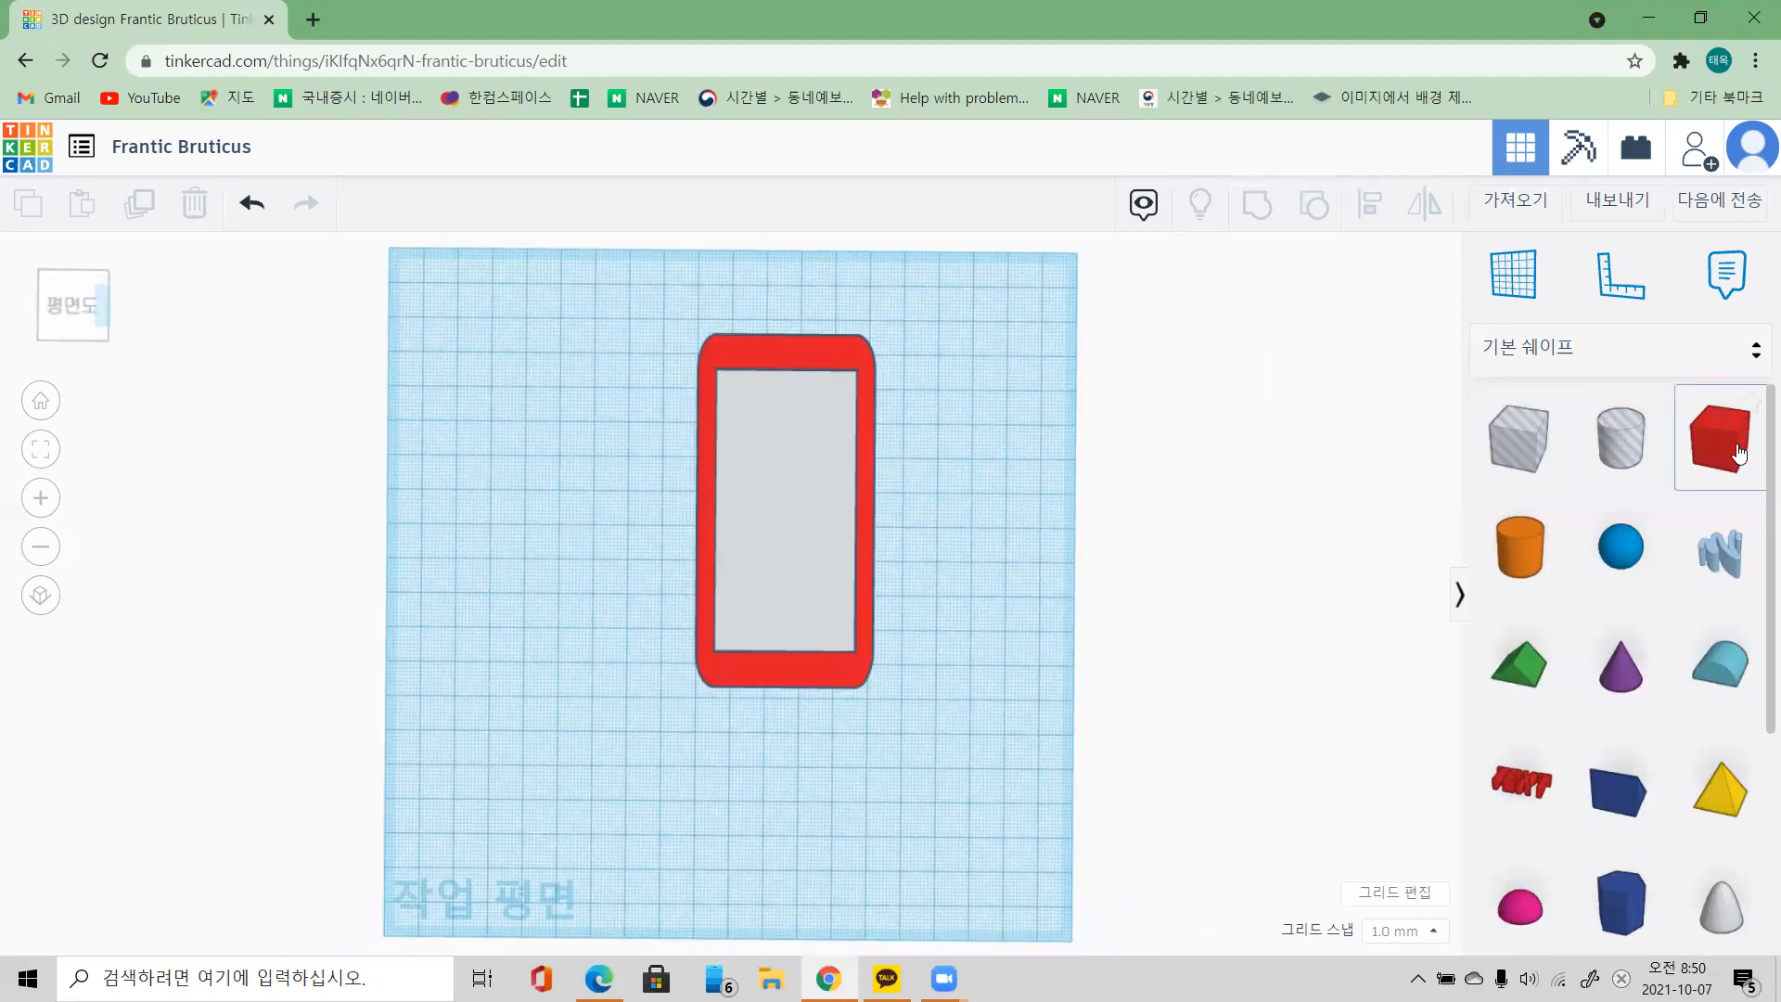
Step: Place a new box in front of the phone's lower end and set its footprint to 15 mm by 5 mm
drag(1736, 451, 931, 810)
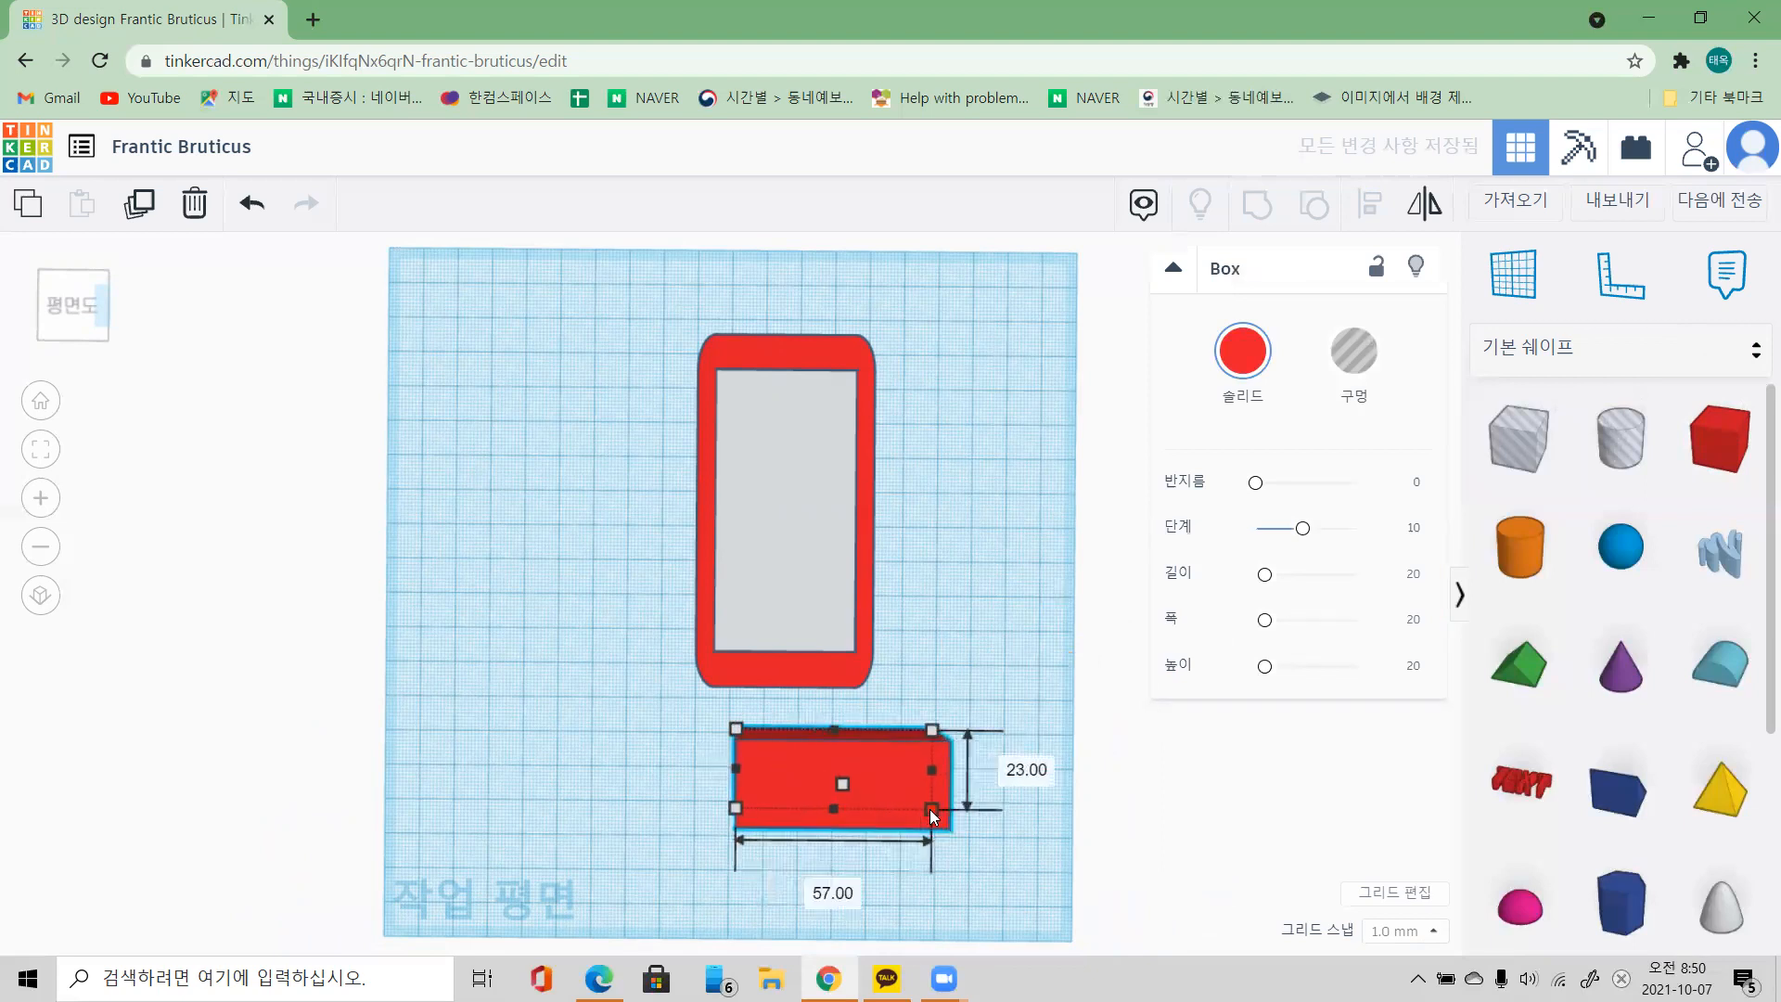
click(832, 890)
text(15)
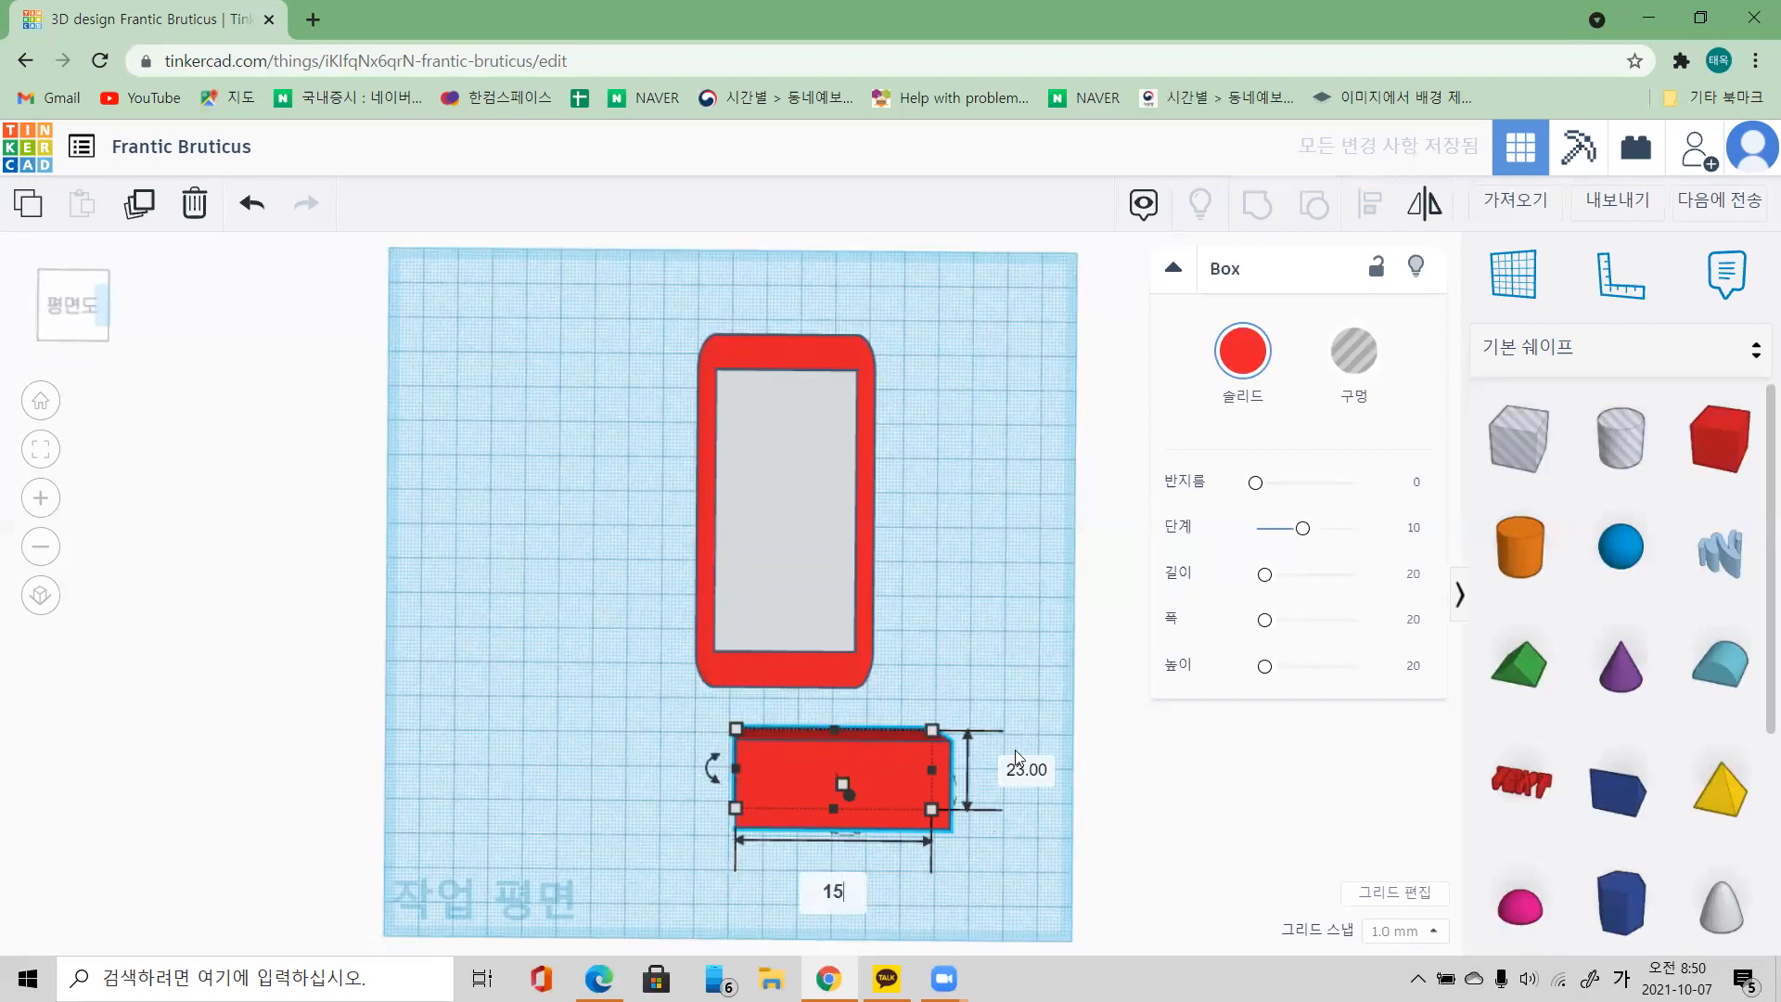
click(1022, 772)
text(5)
key(Return)
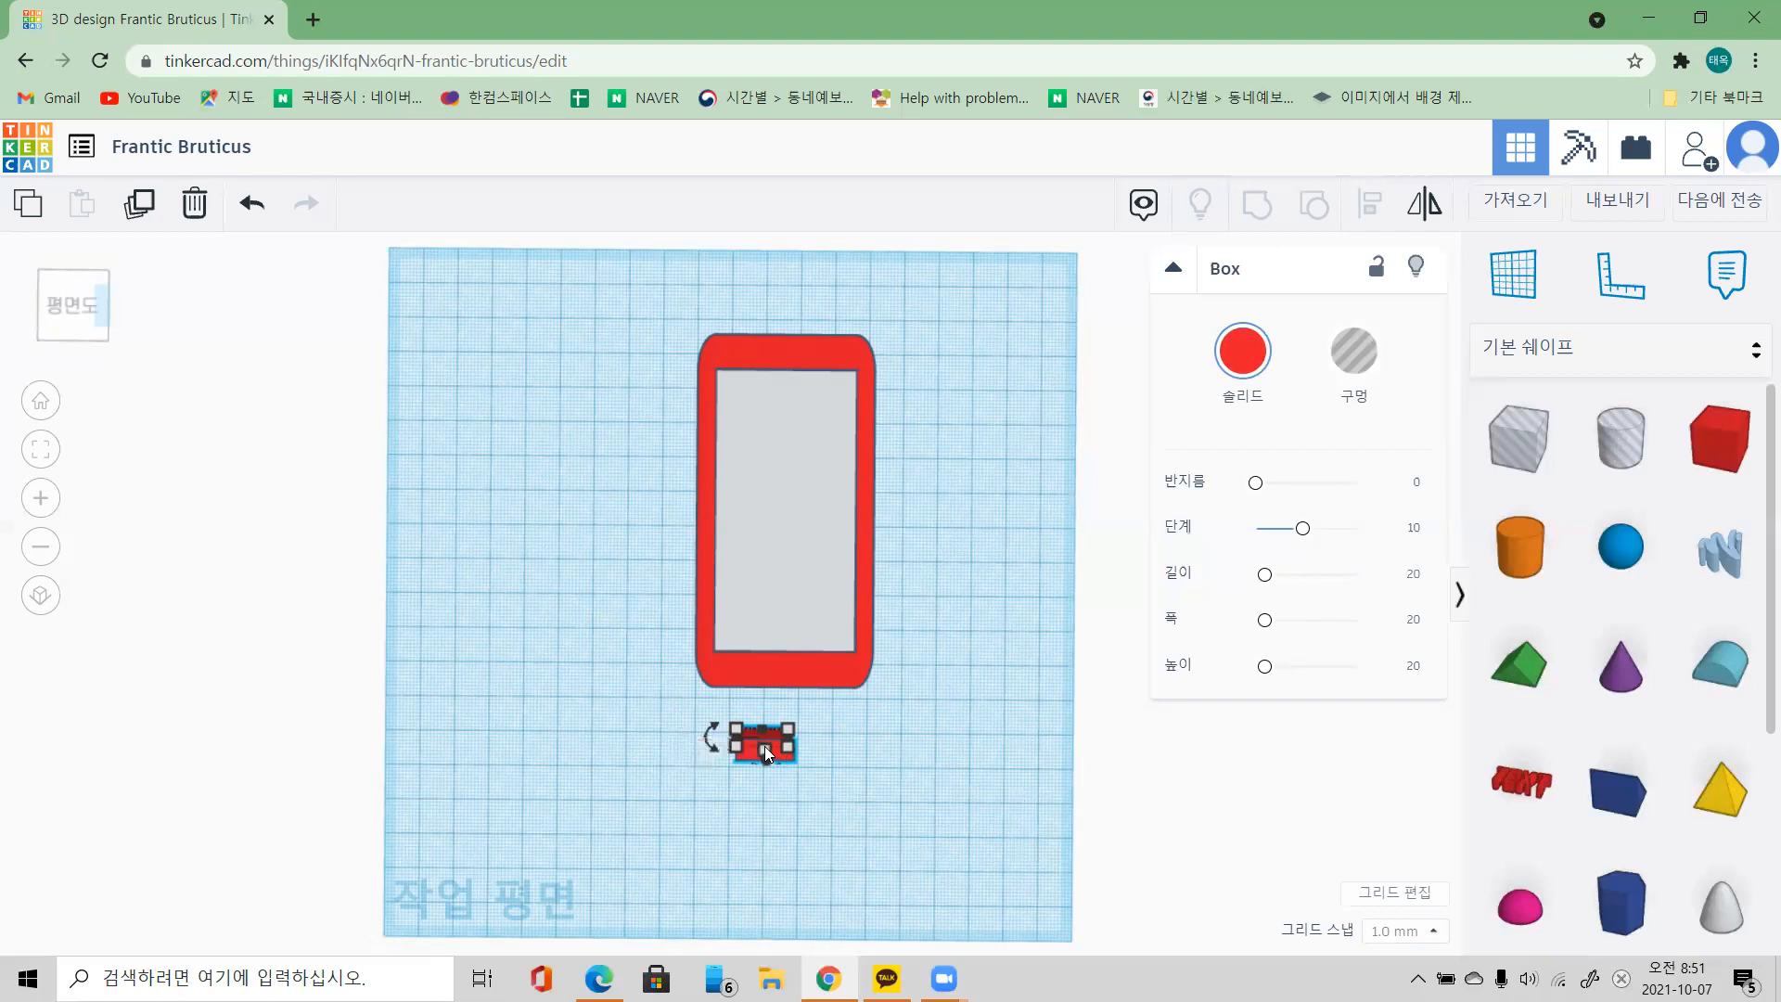
Step: Set the small box's height to 1 mm
click(666, 739)
key(BackSpace)
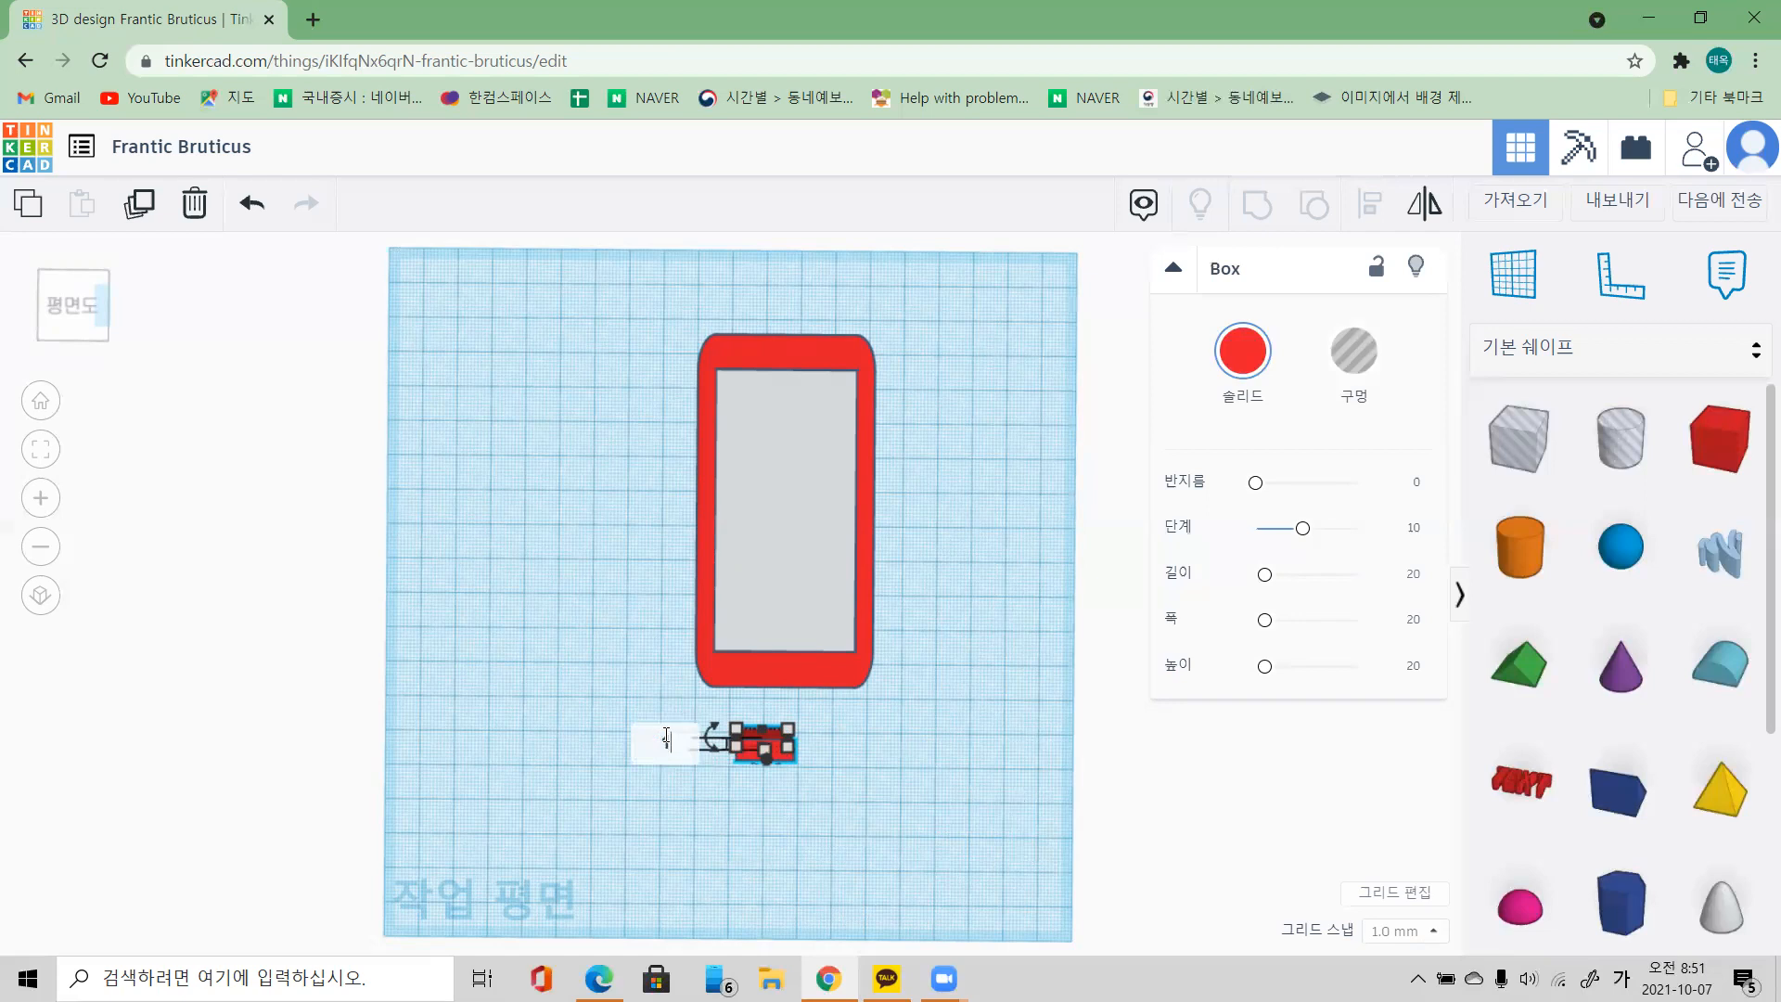
text(1)
key(Return)
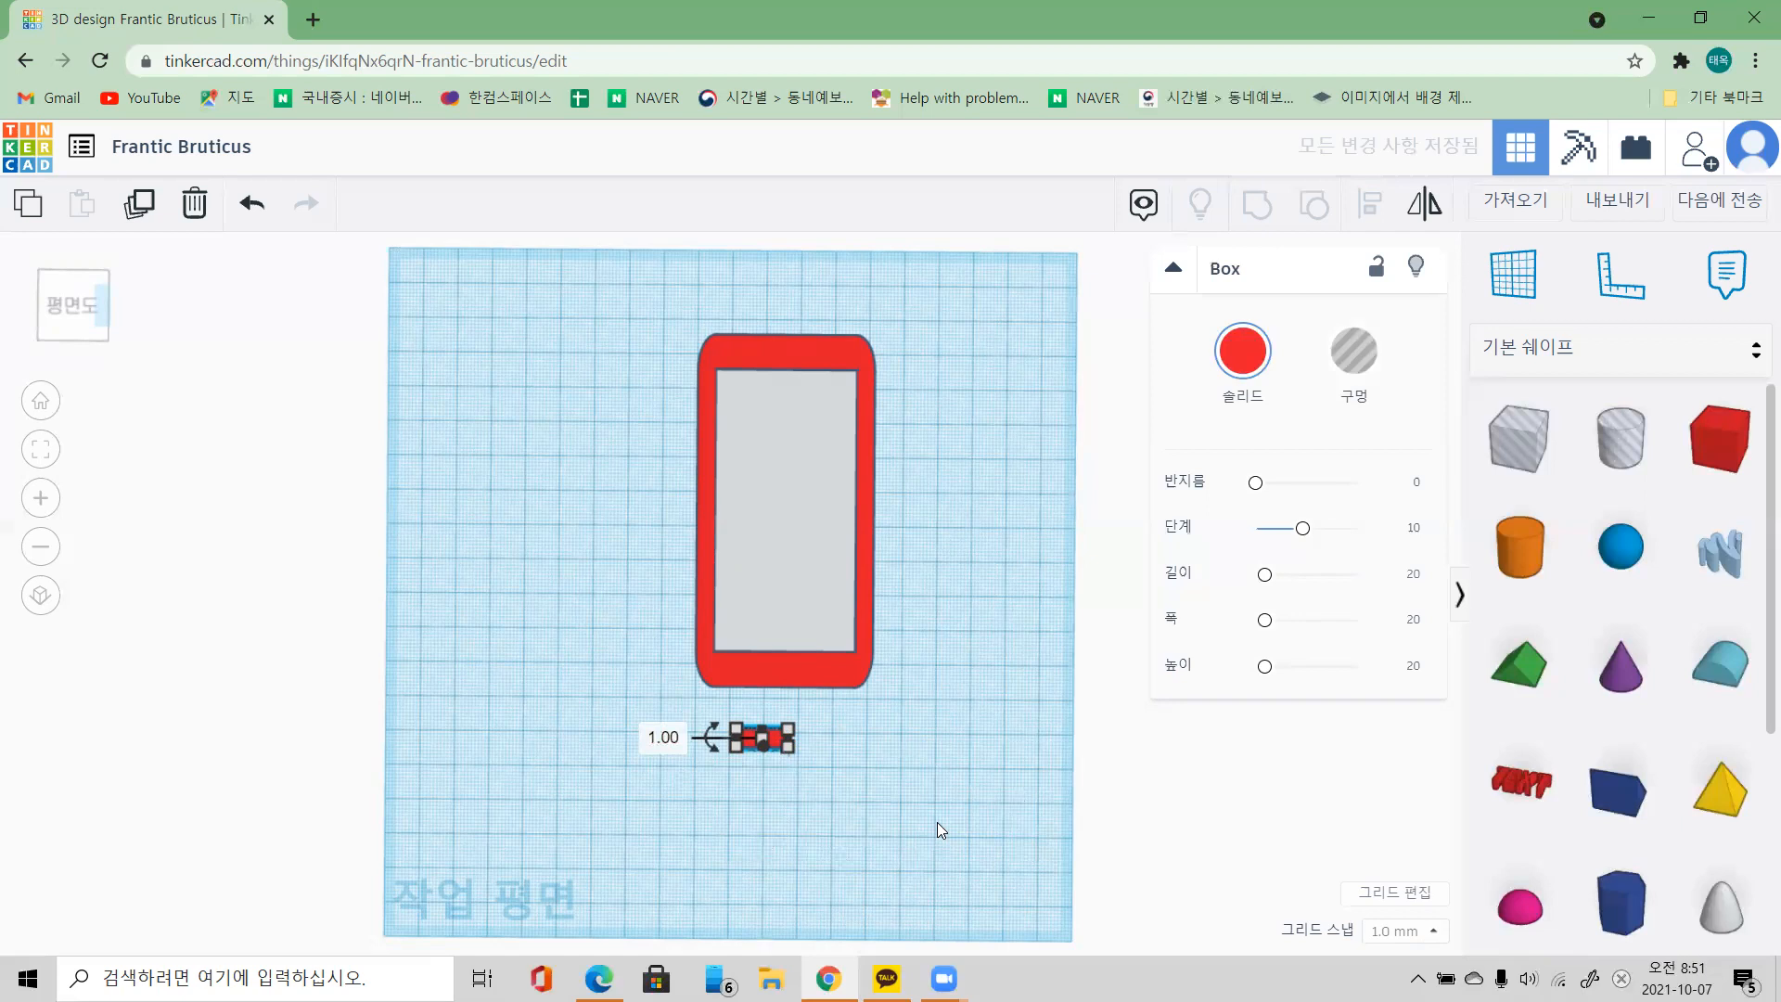
Step: Raise the small box so that it sits 5 mm above the workplane
right_drag(935, 810, 942, 729)
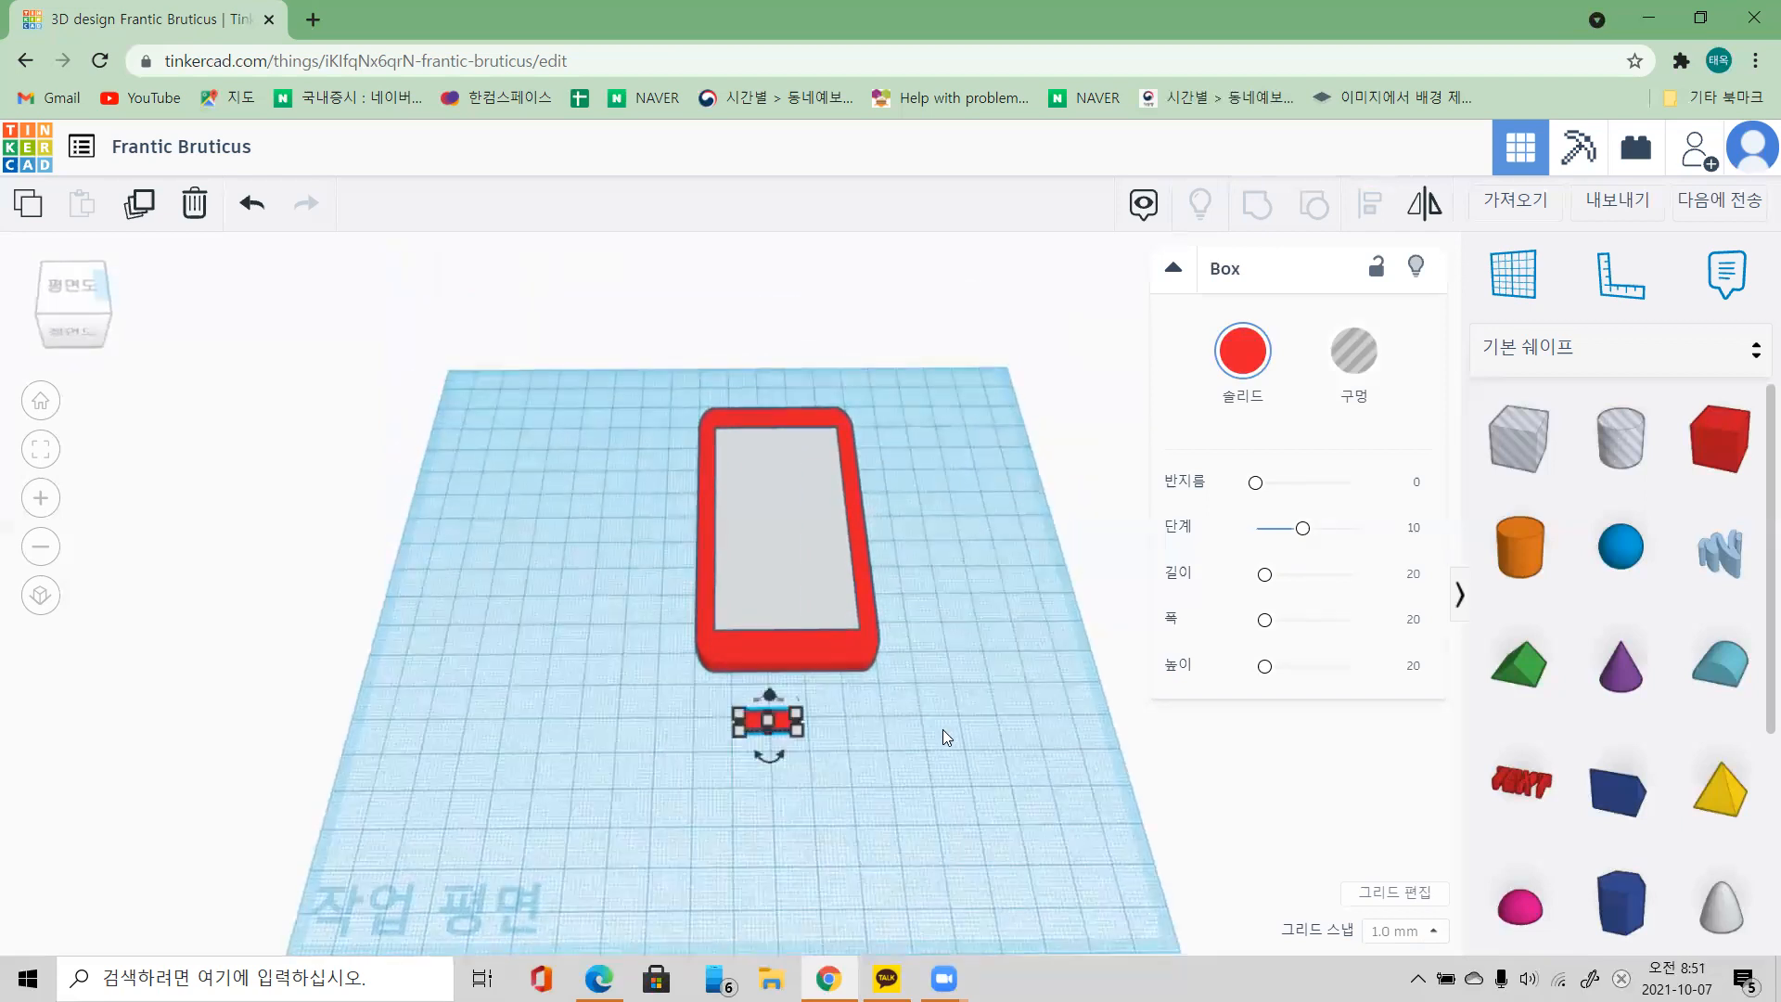
click(75, 287)
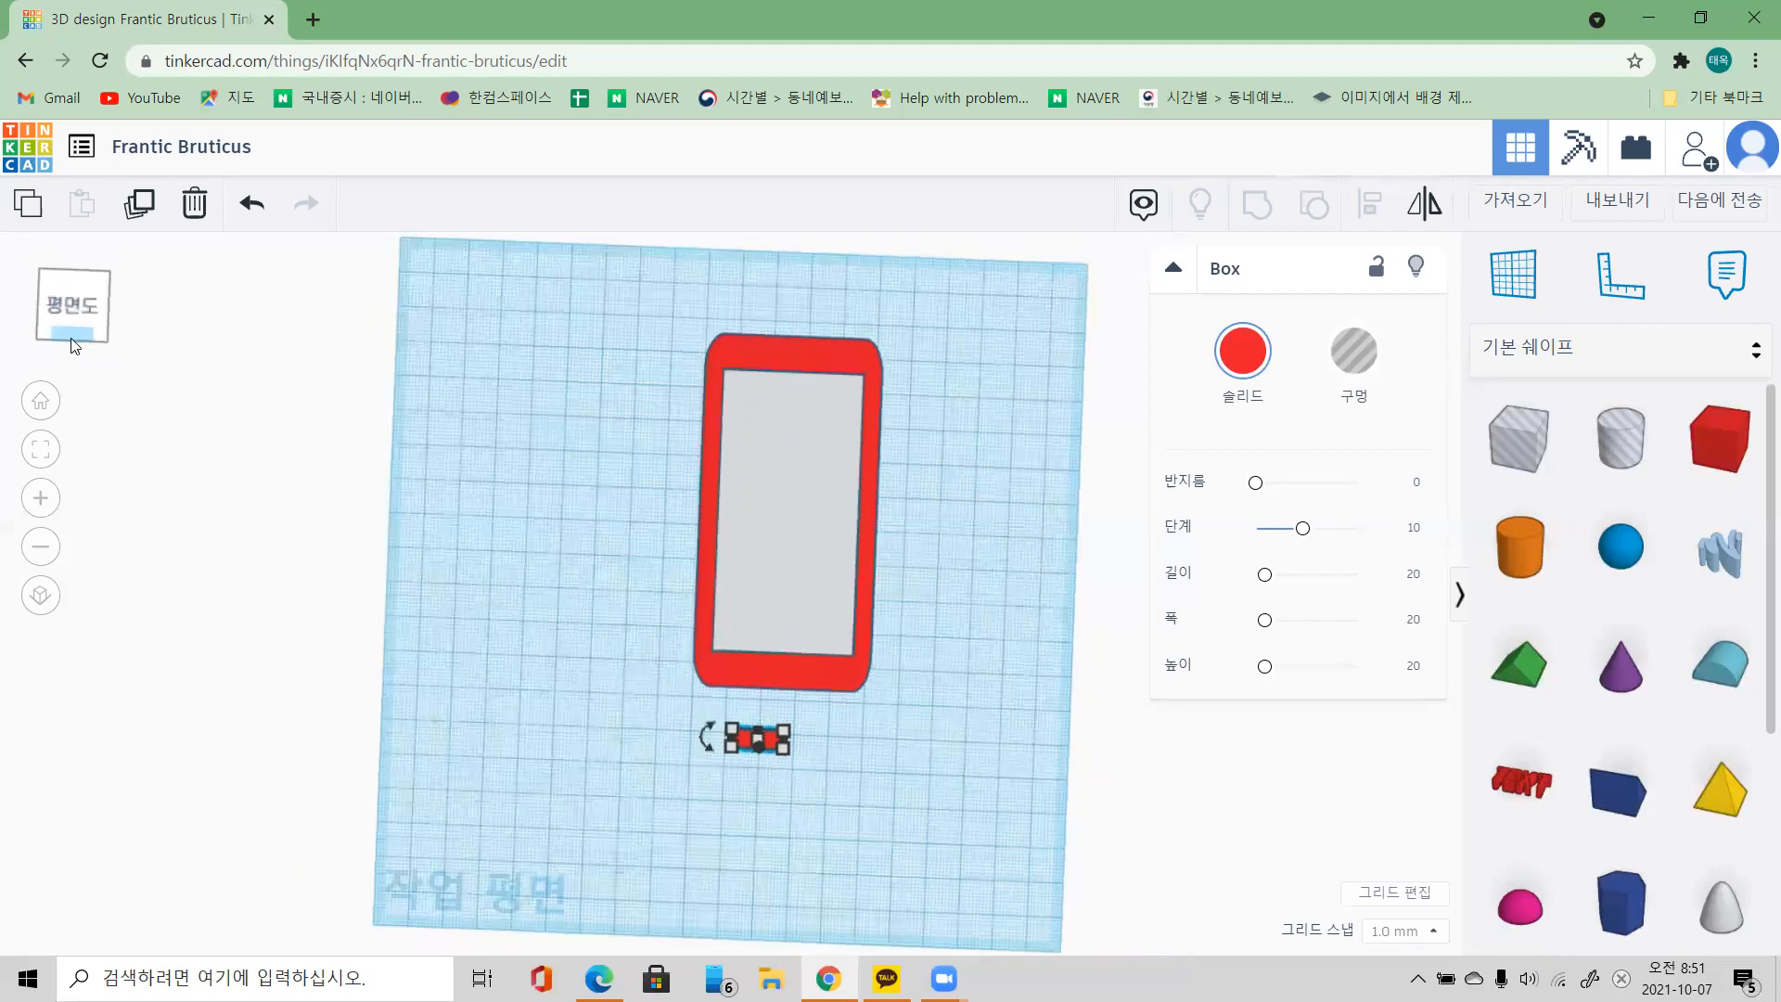
click(71, 338)
click(74, 312)
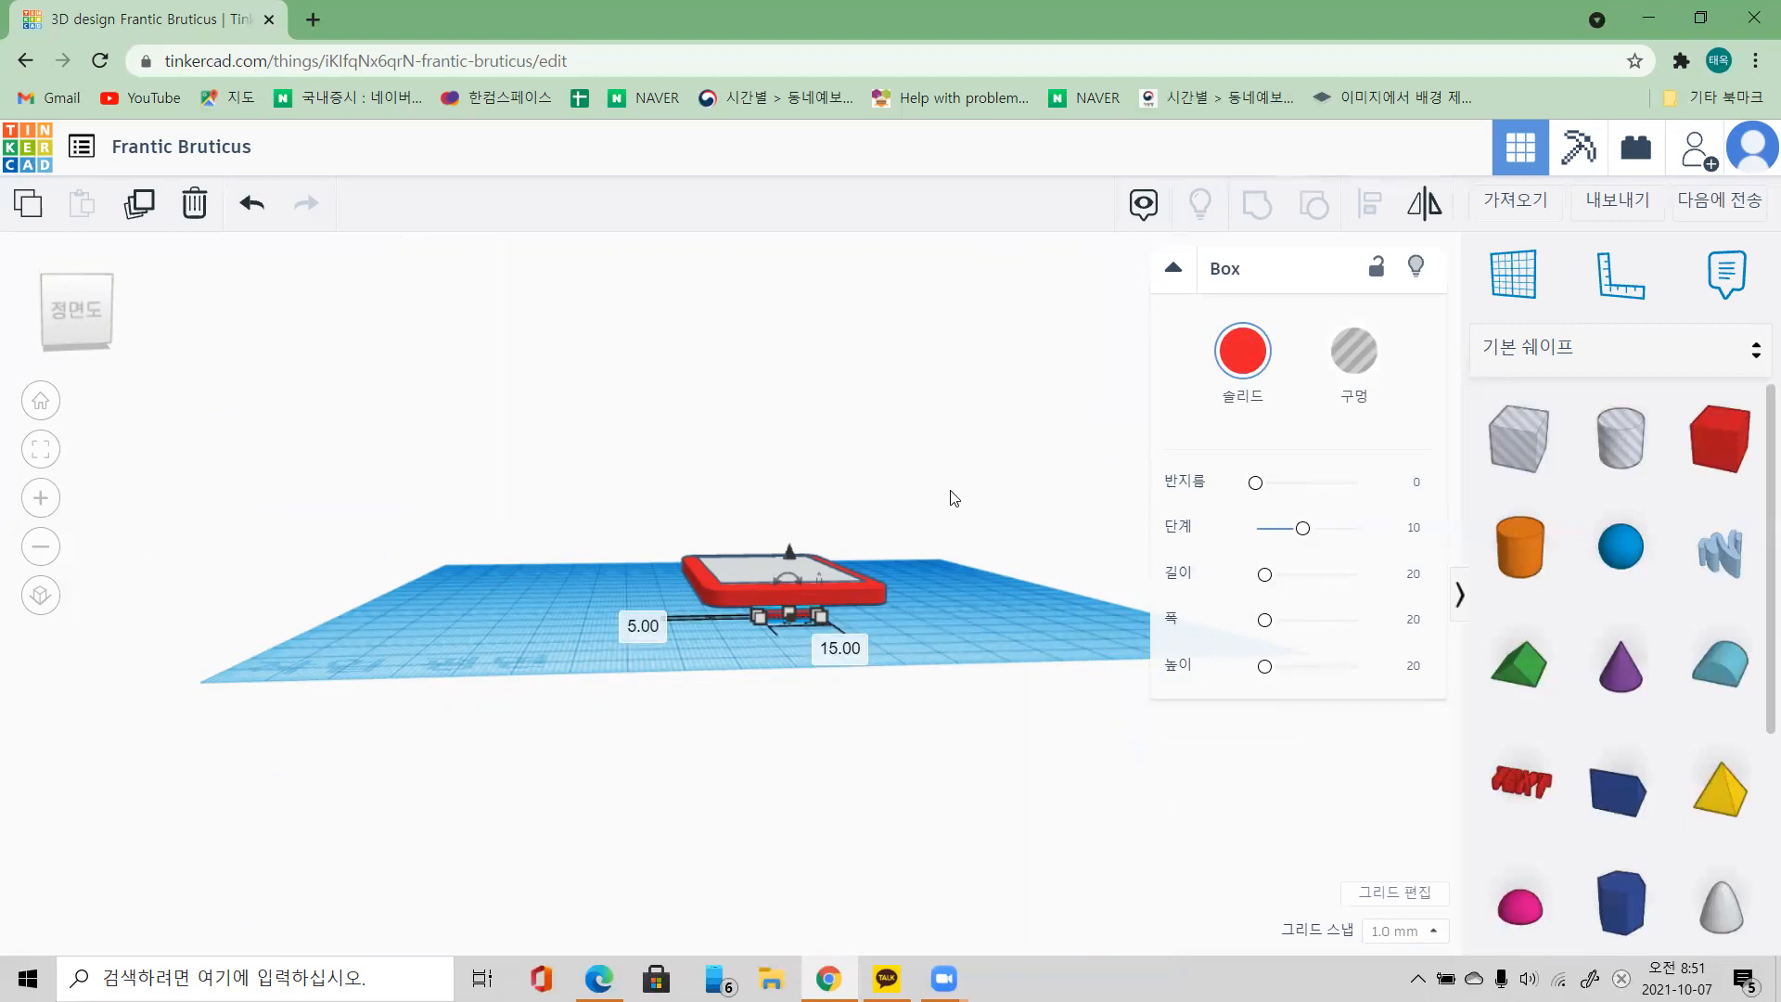
scroll(926, 523, up, 1)
mouse_move(926, 522)
right_down()
mouse_move(885, 548)
mouse_move(887, 524)
mouse_move(882, 610)
mouse_move(894, 521)
right_up()
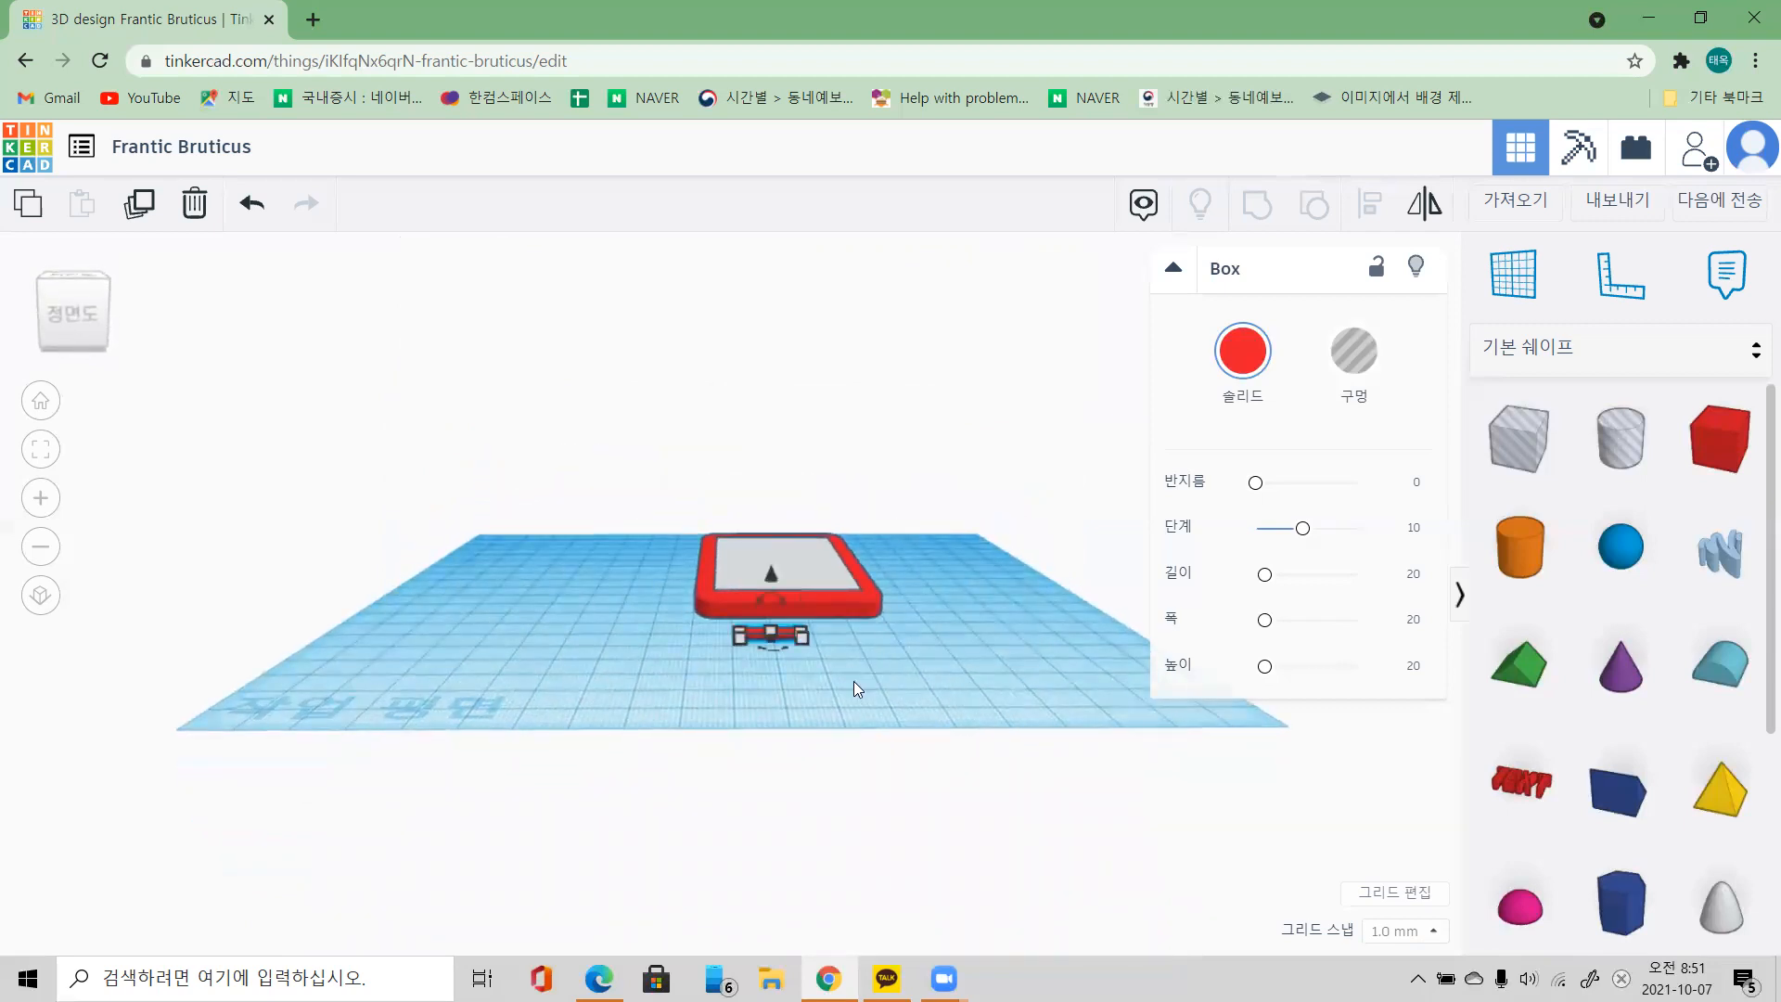
click(65, 315)
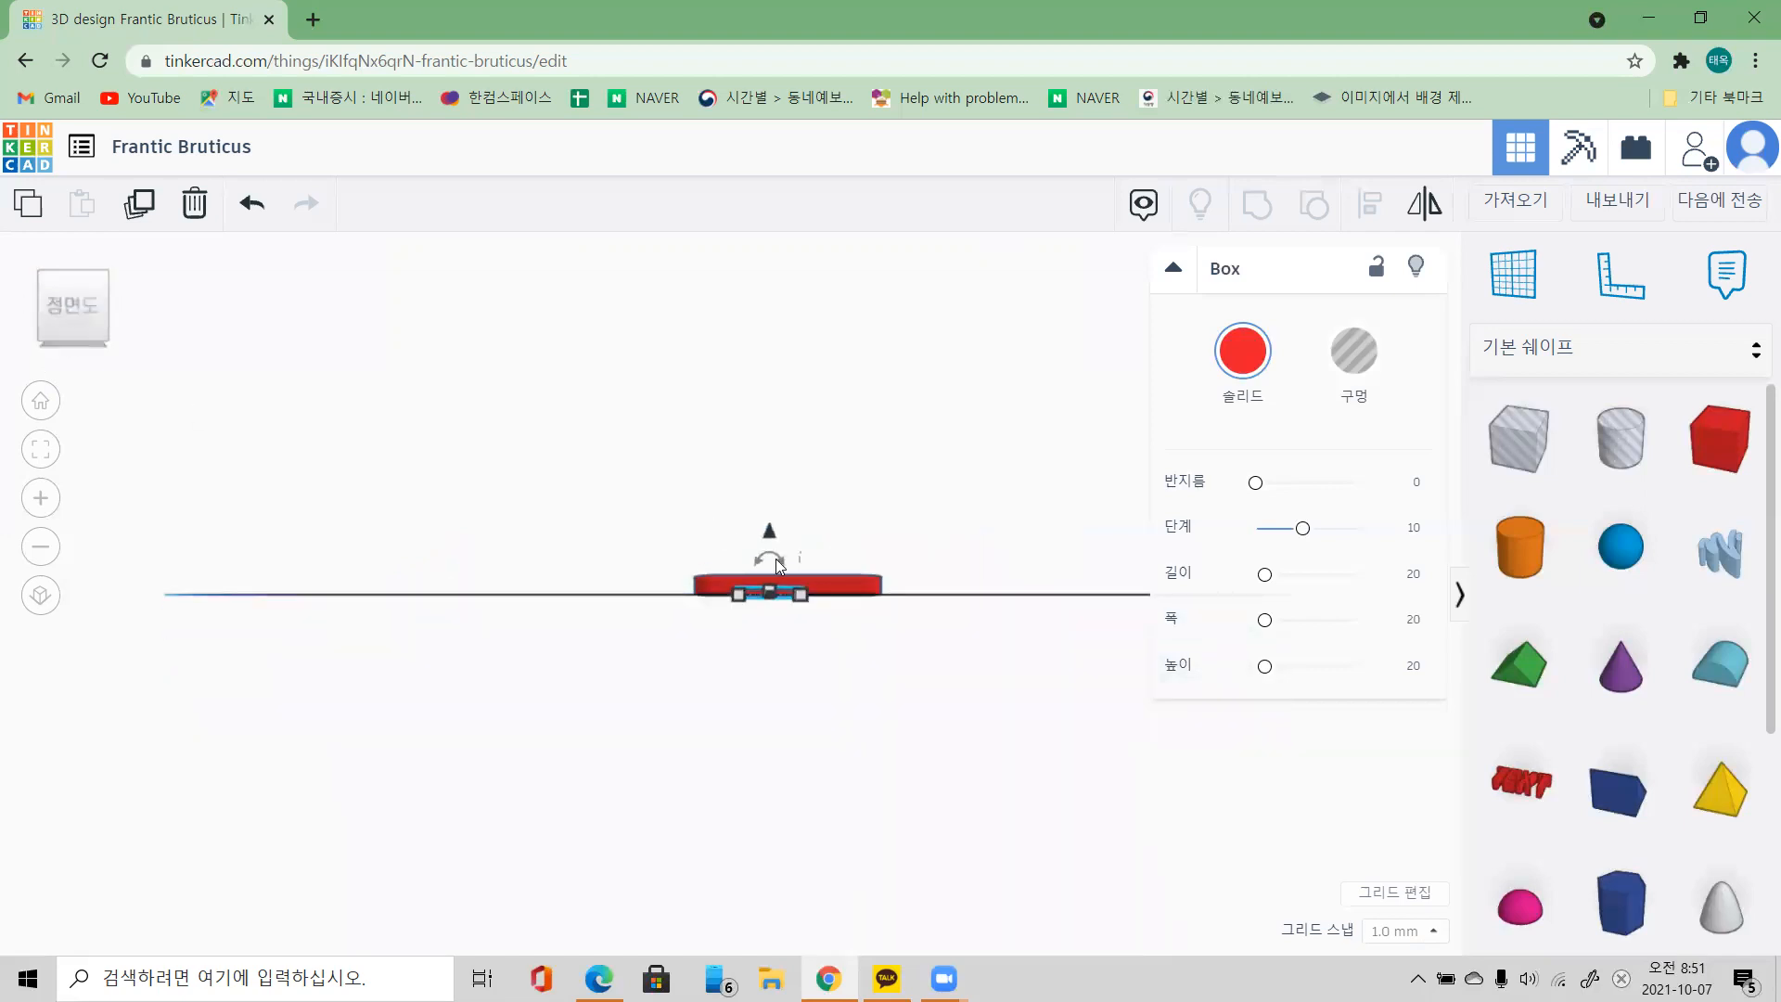
drag(770, 535, 772, 471)
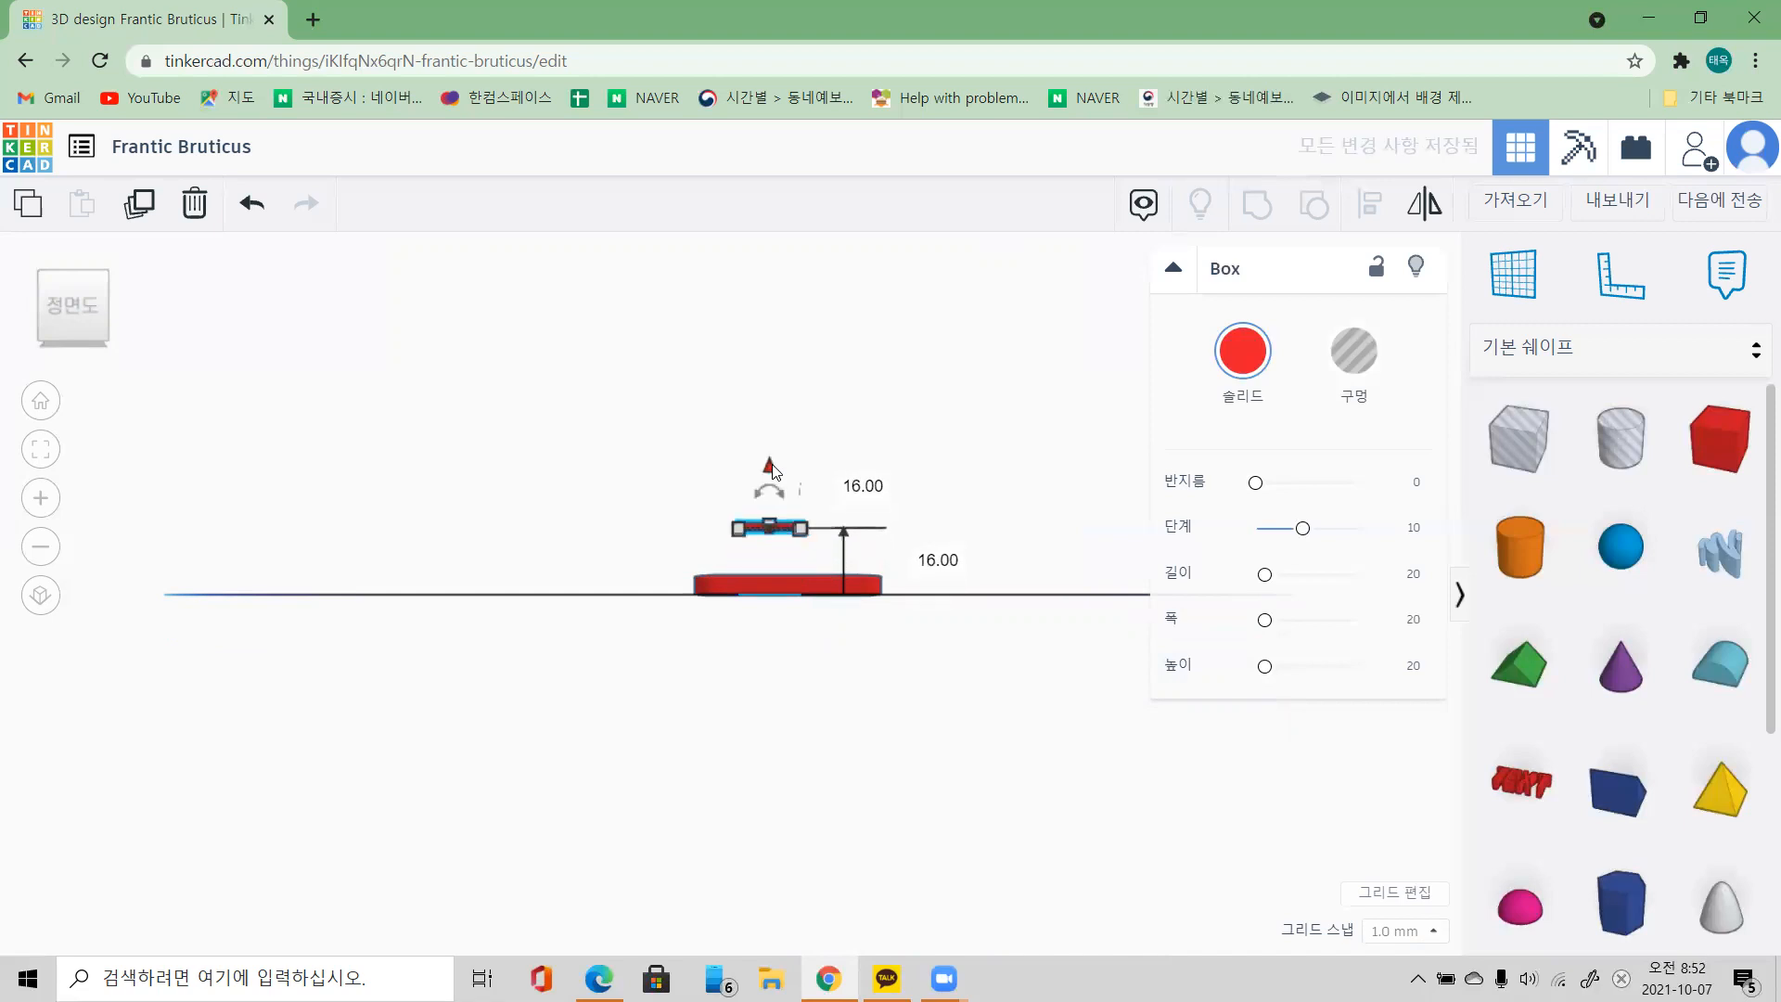
click(942, 561)
text(5)
key(Return)
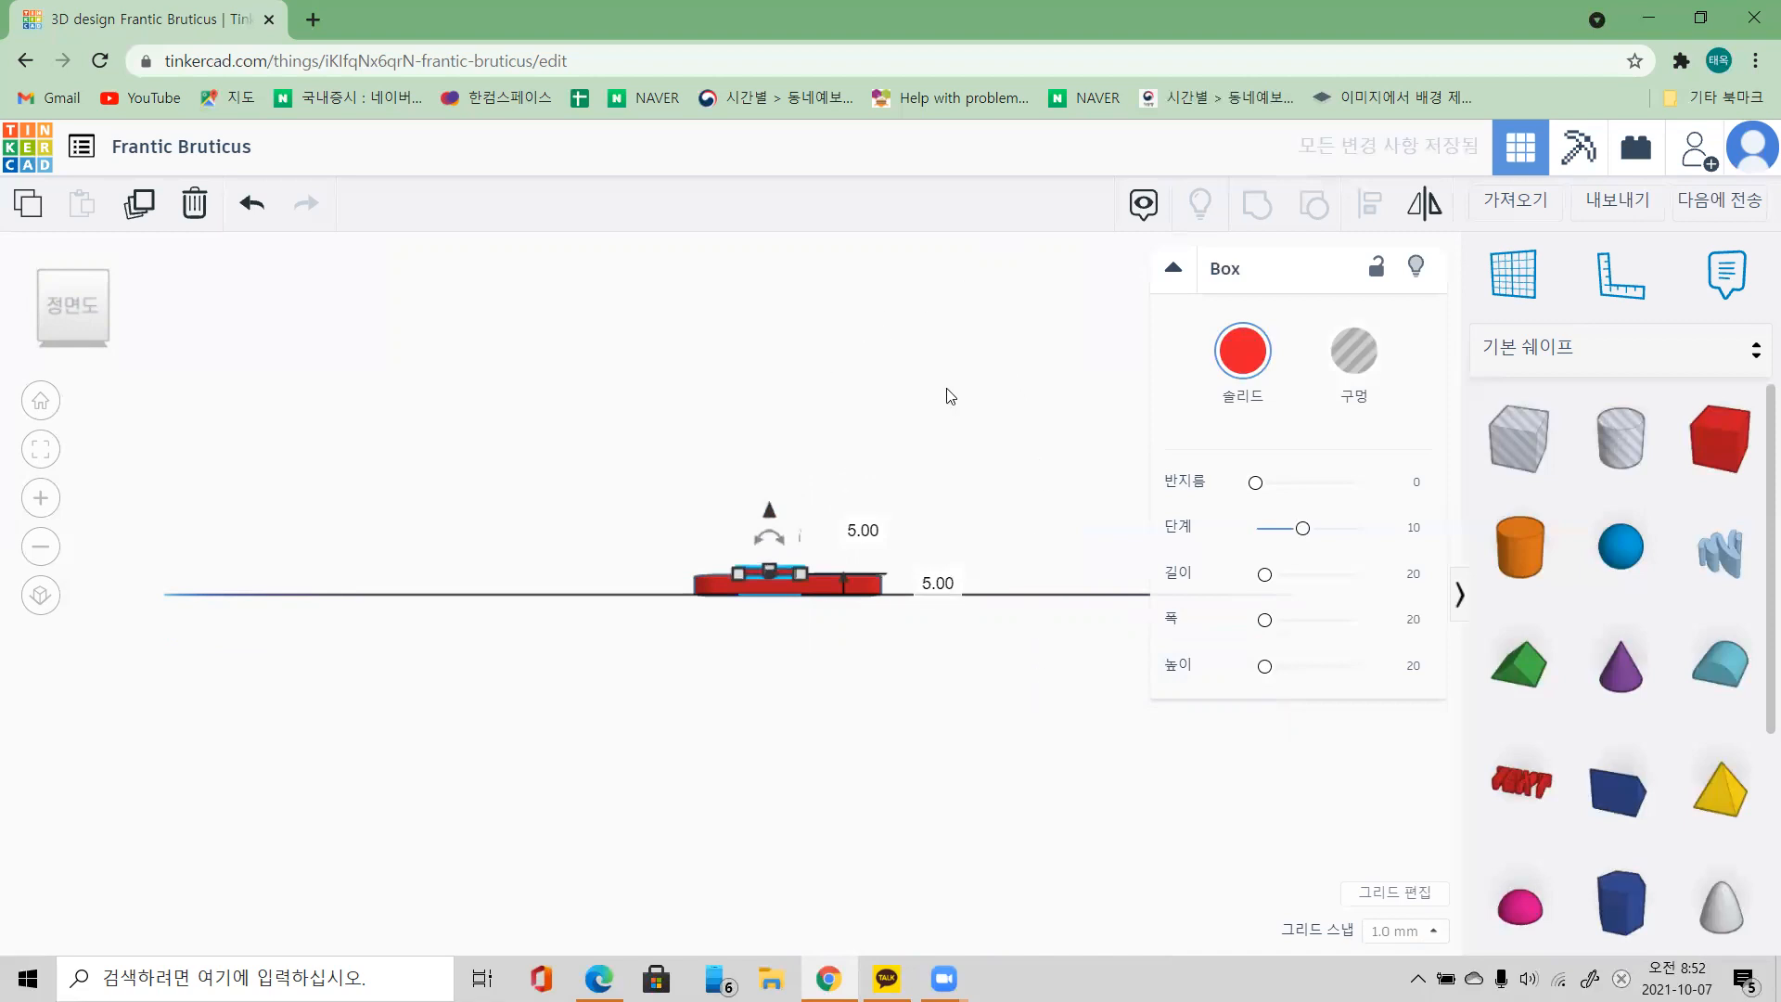
Step: Group the red body with the grey screen and enable the multicolour option to keep their original colours
right_drag(981, 383, 970, 549)
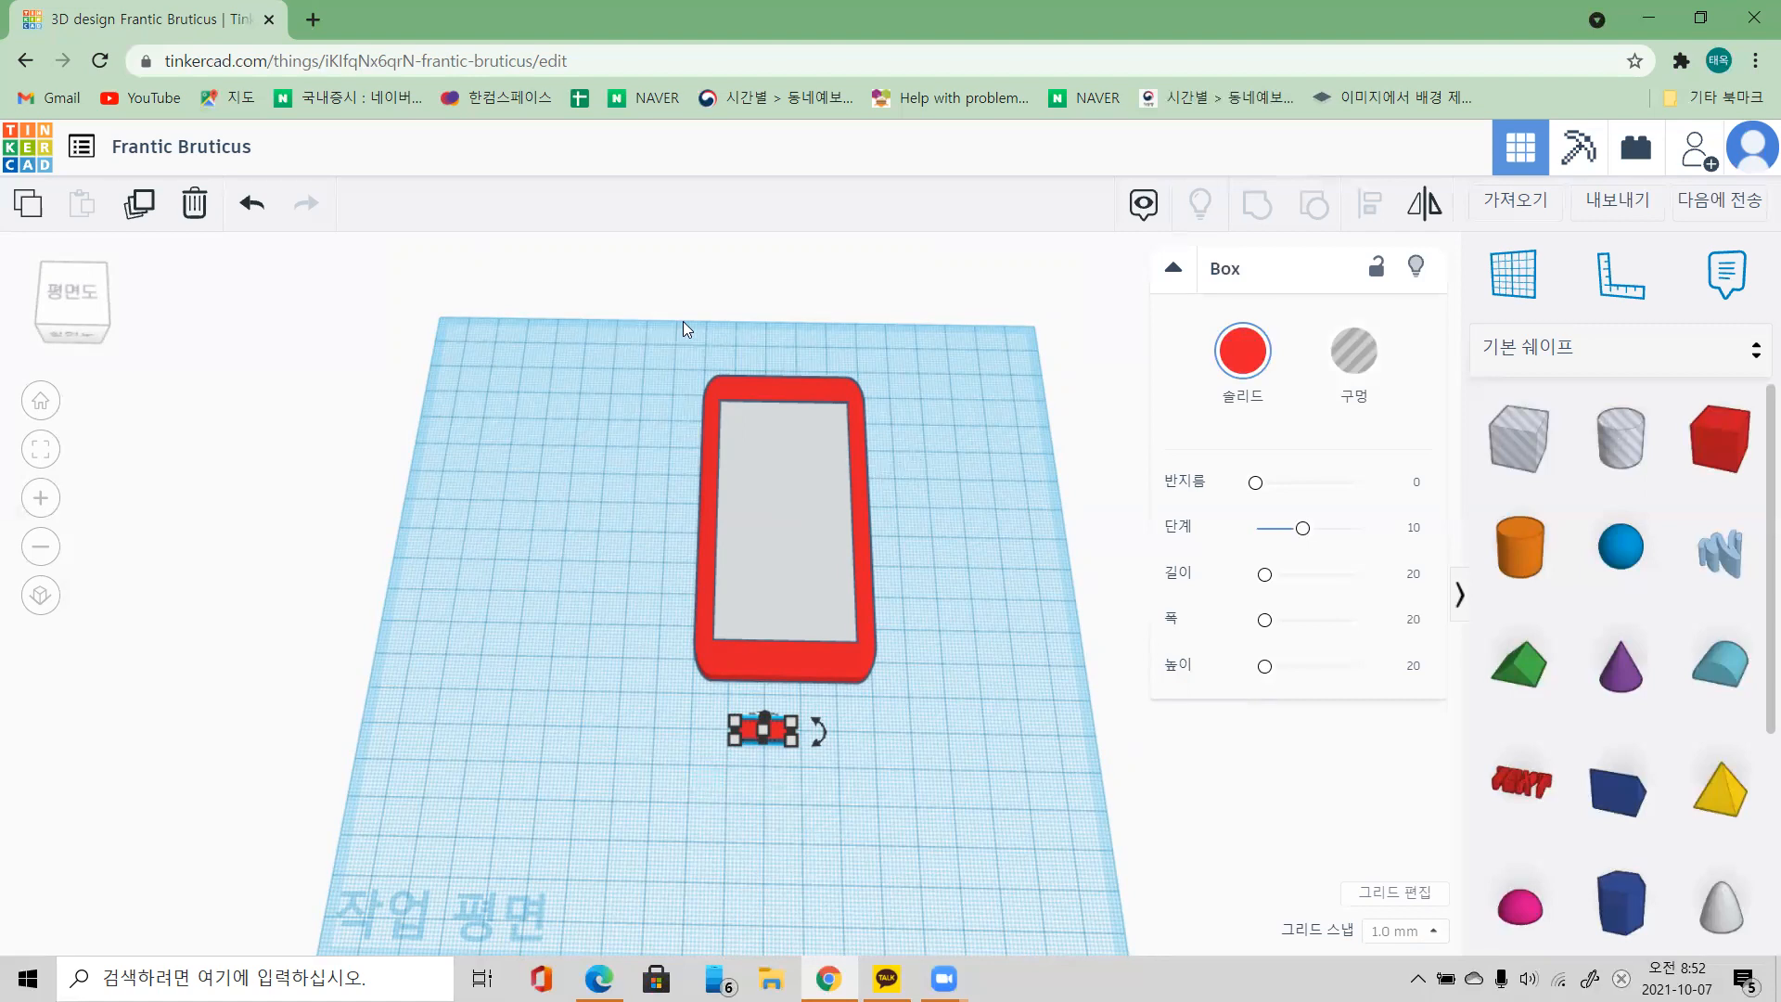
drag(707, 419, 896, 458)
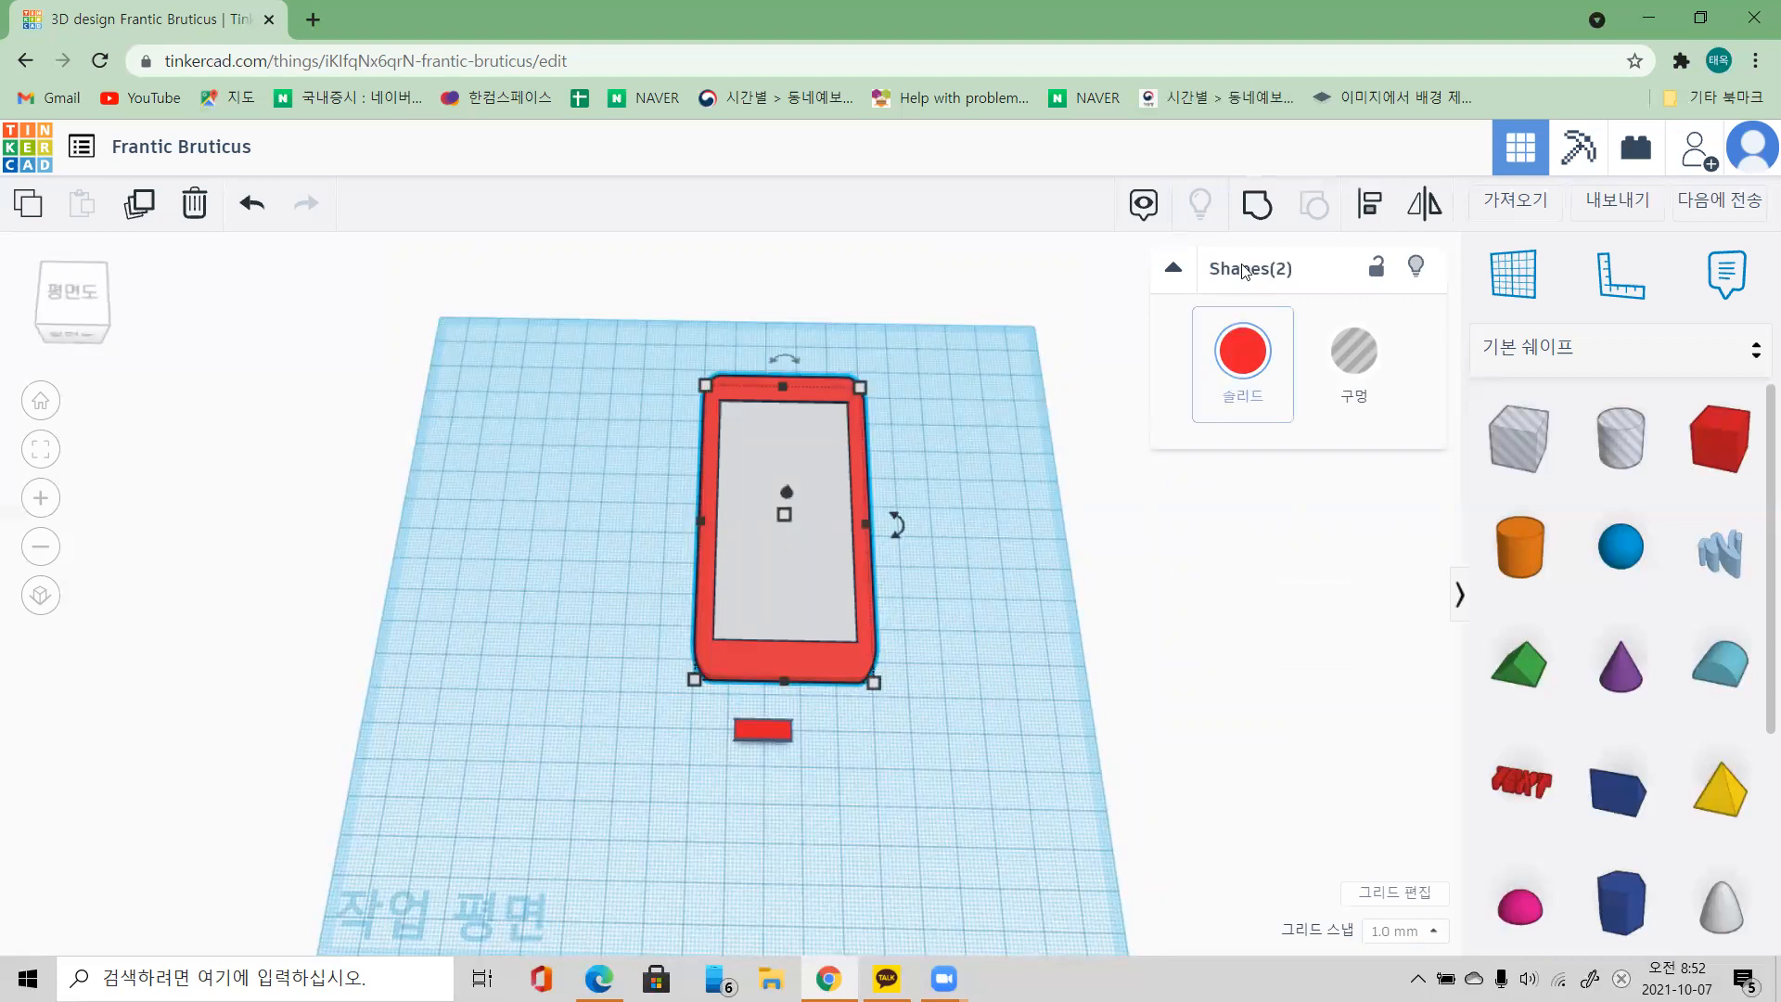
click(1255, 207)
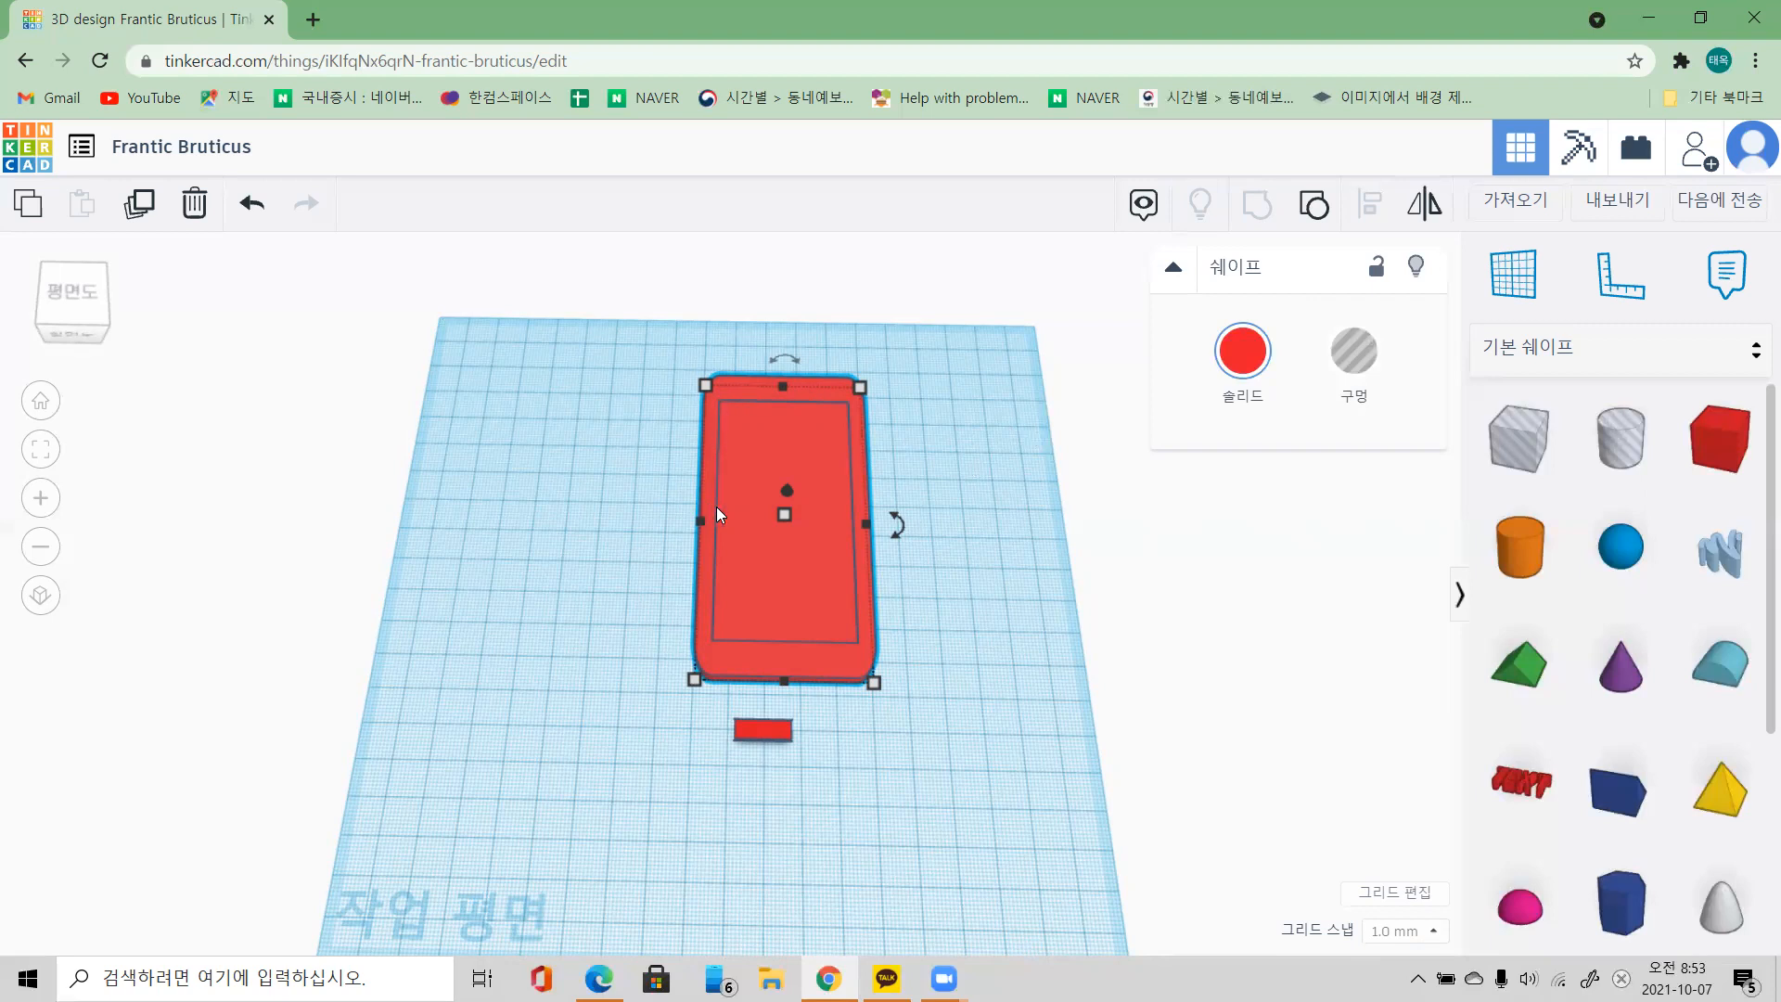
mouse_move(782, 520)
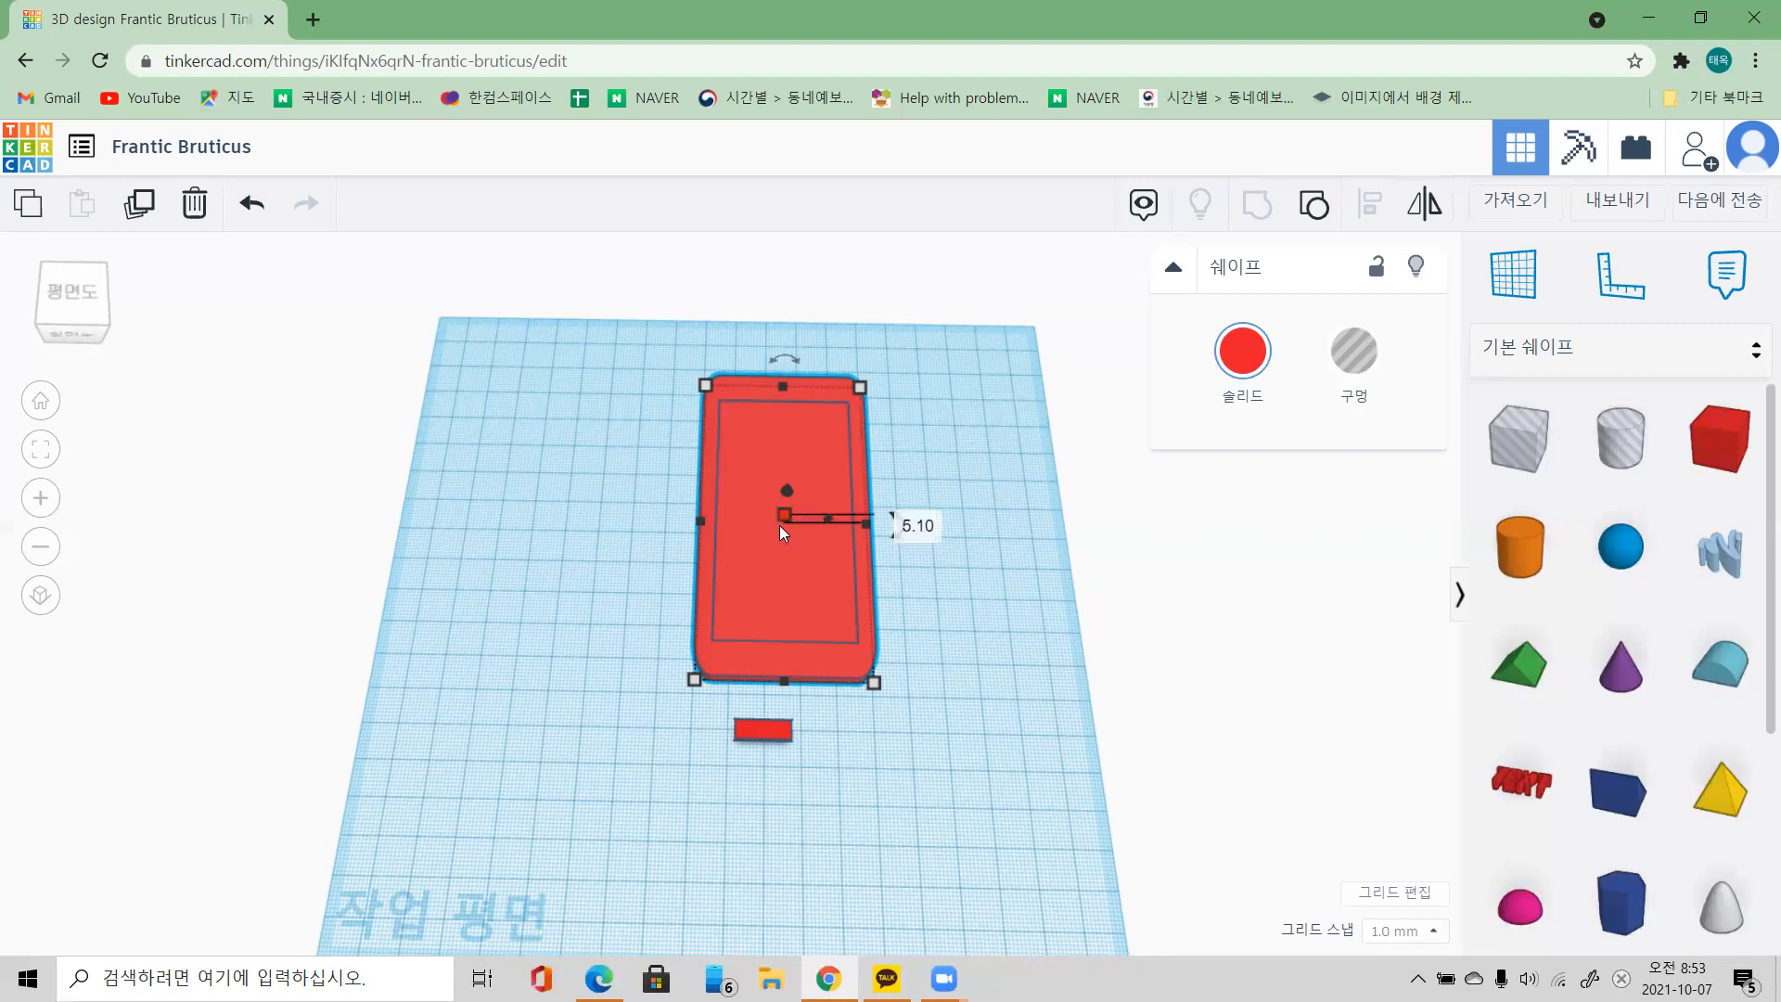
click(1243, 352)
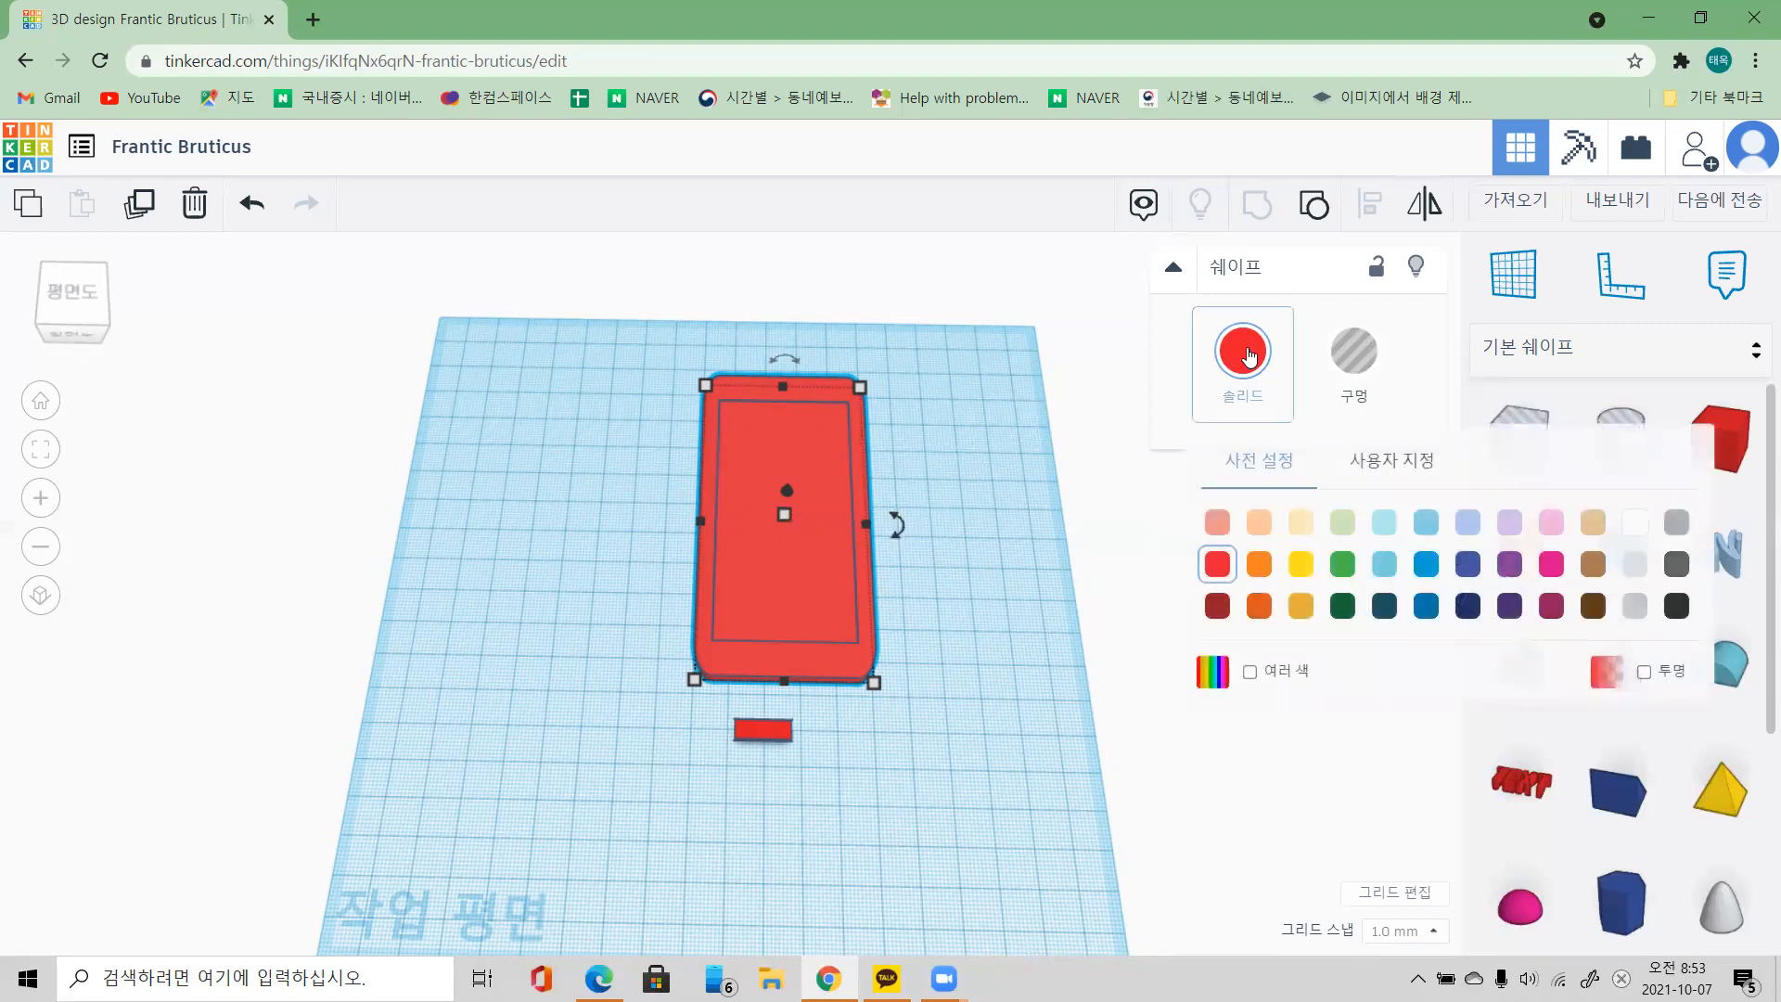
click(1251, 673)
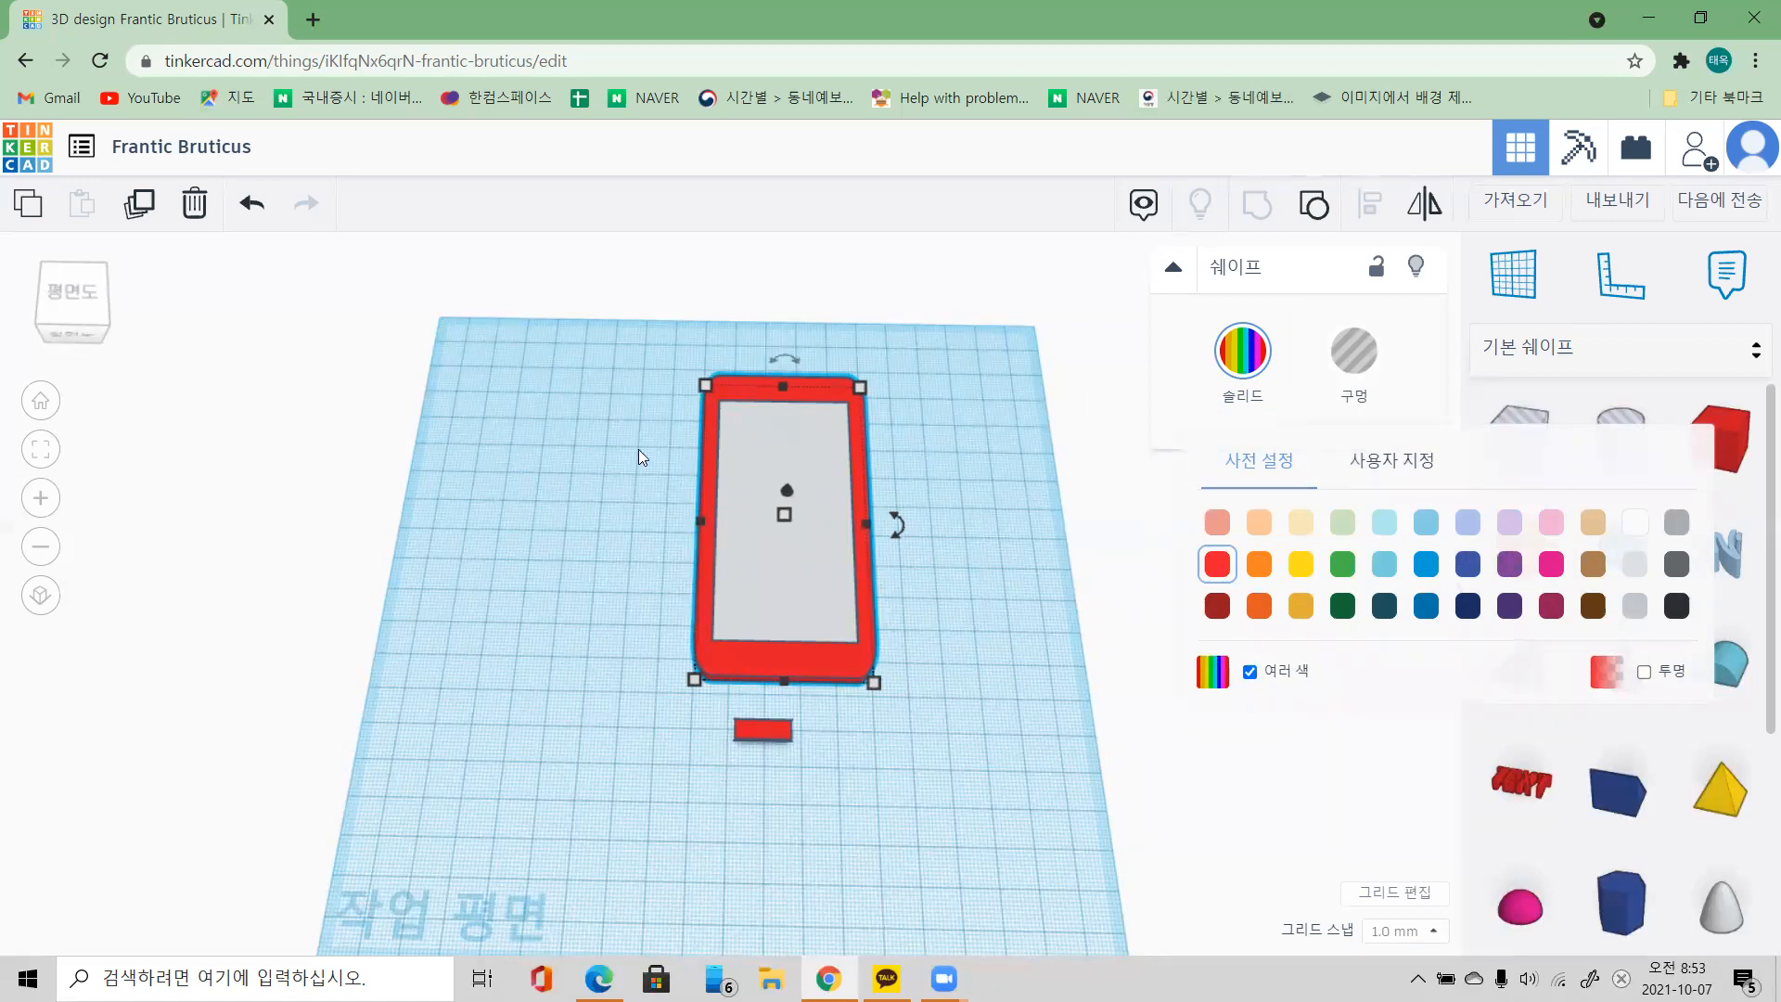
Step: Align the small box with the phone group, centred across the width and flush with the phone's lower edge
drag(657, 340, 929, 763)
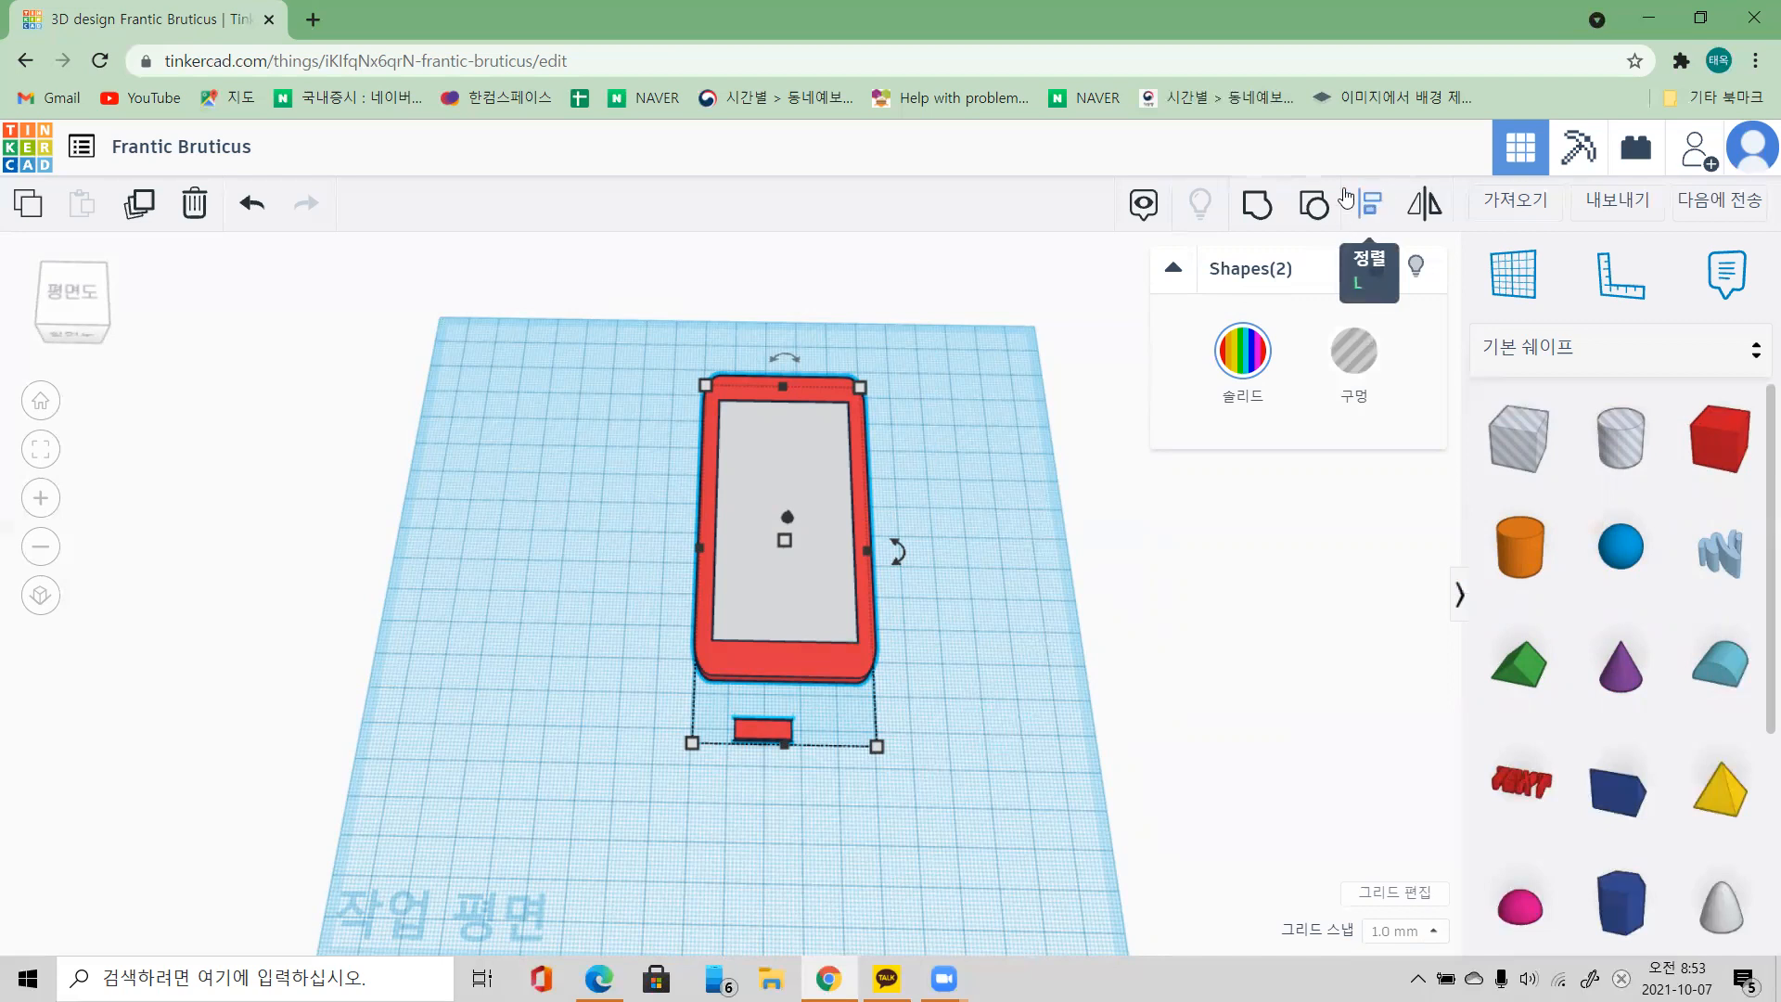
click(1374, 213)
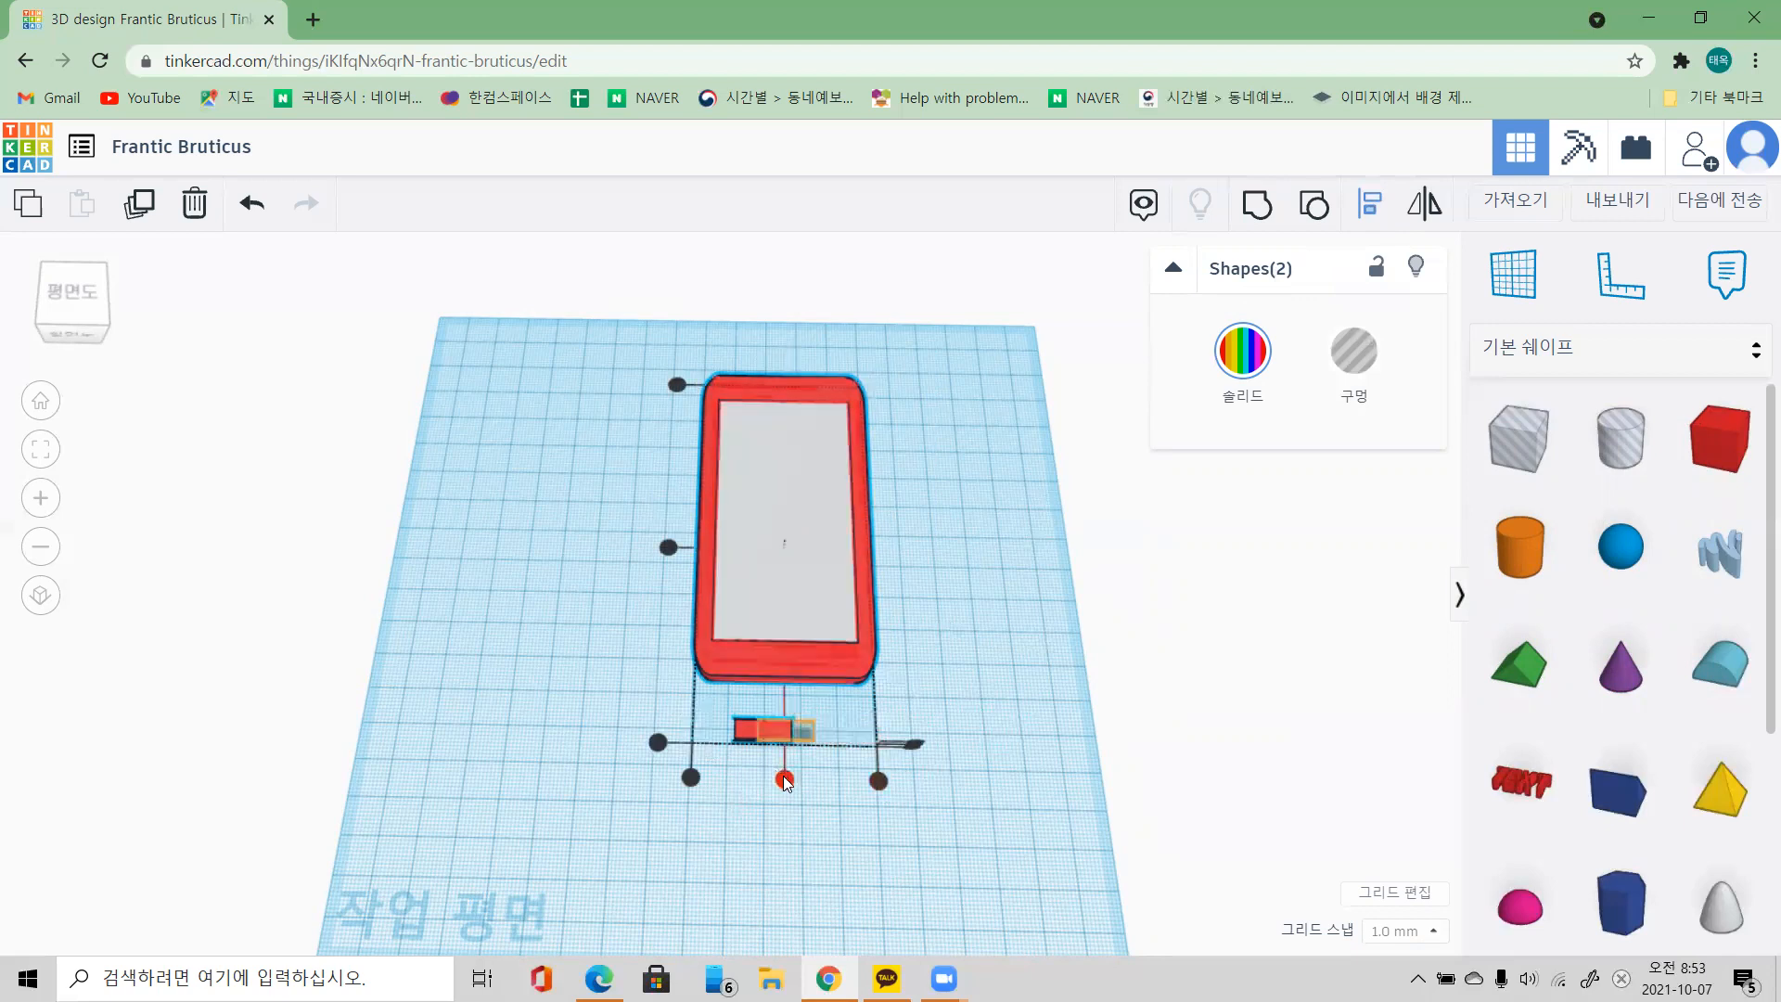
click(784, 779)
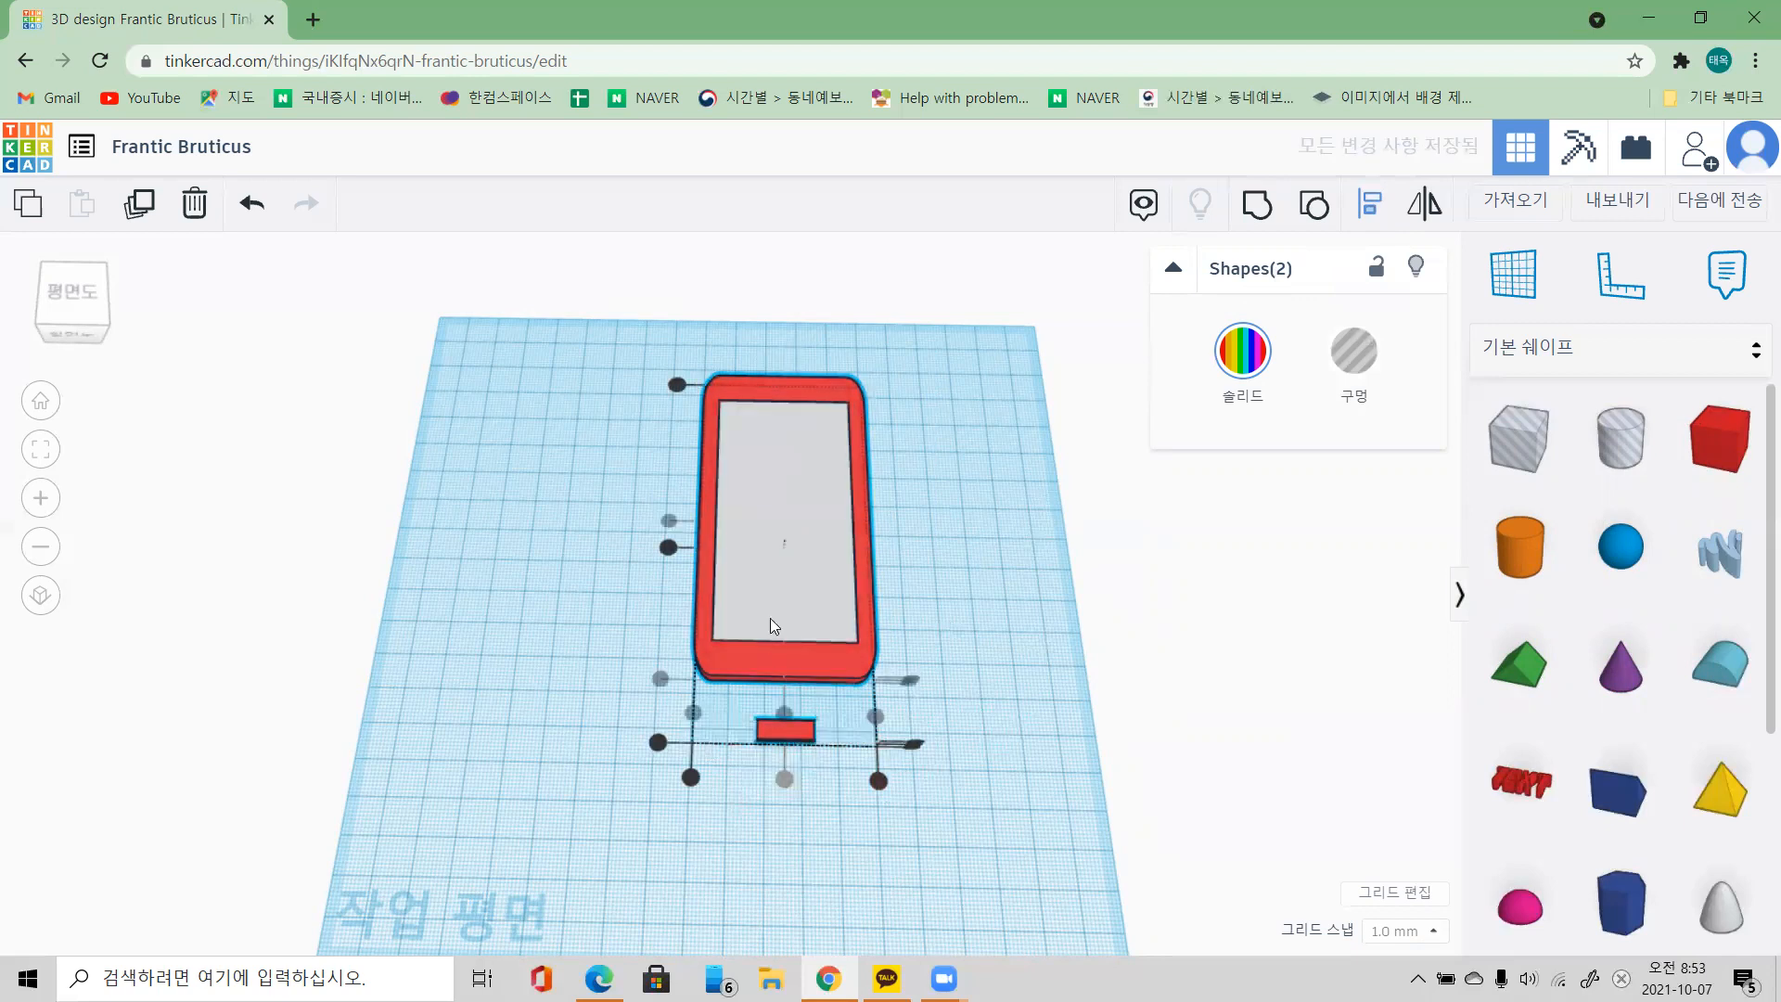
click(669, 546)
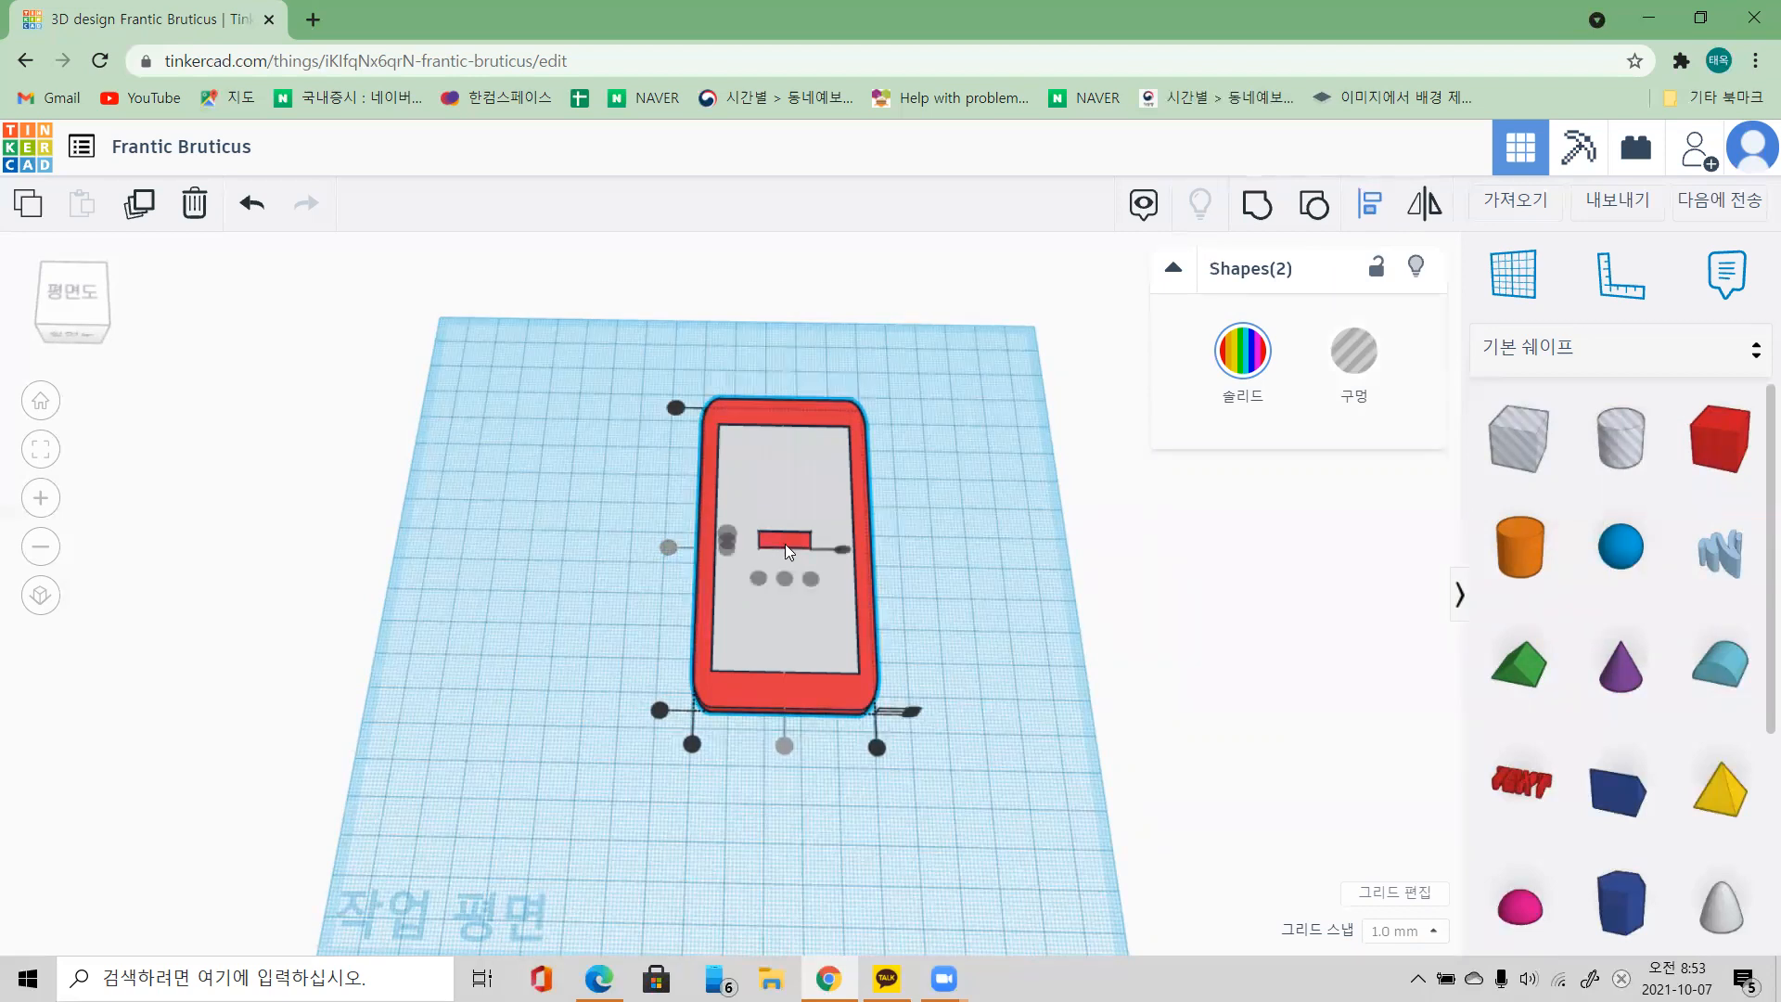
click(657, 710)
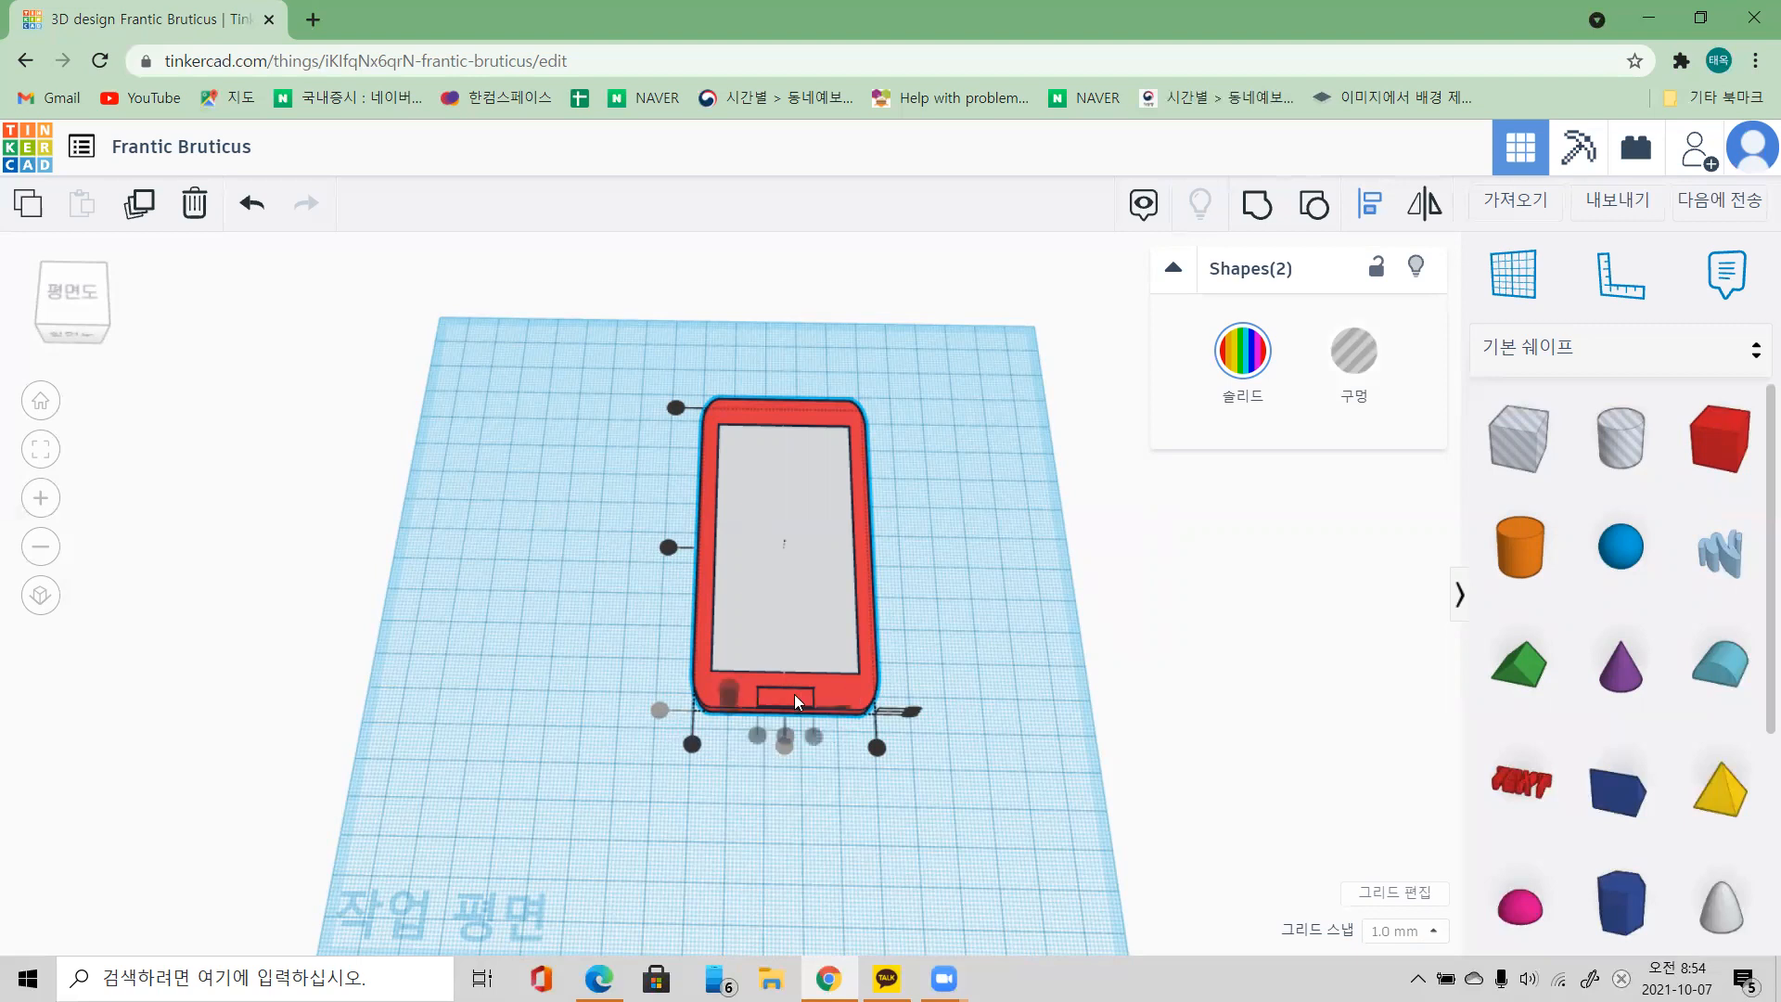
click(989, 782)
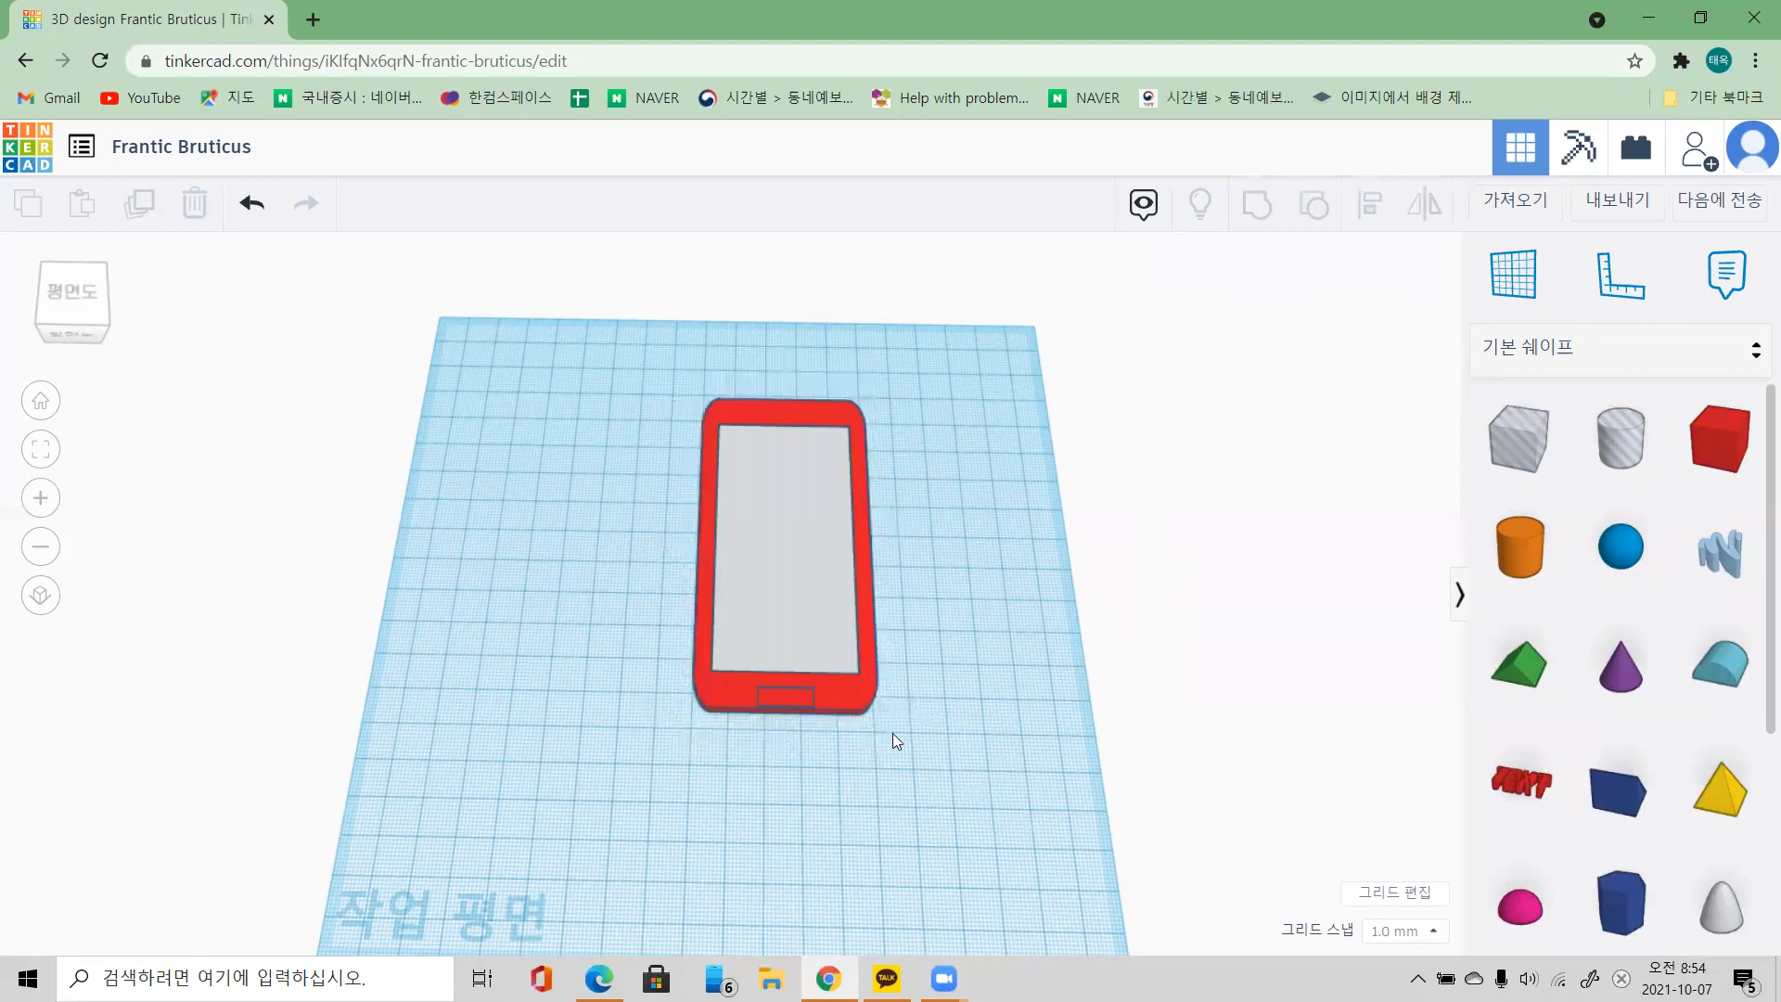
Step: Recolour the small box at the phone's lower edge white and round its corners with a radius of 3
click(792, 692)
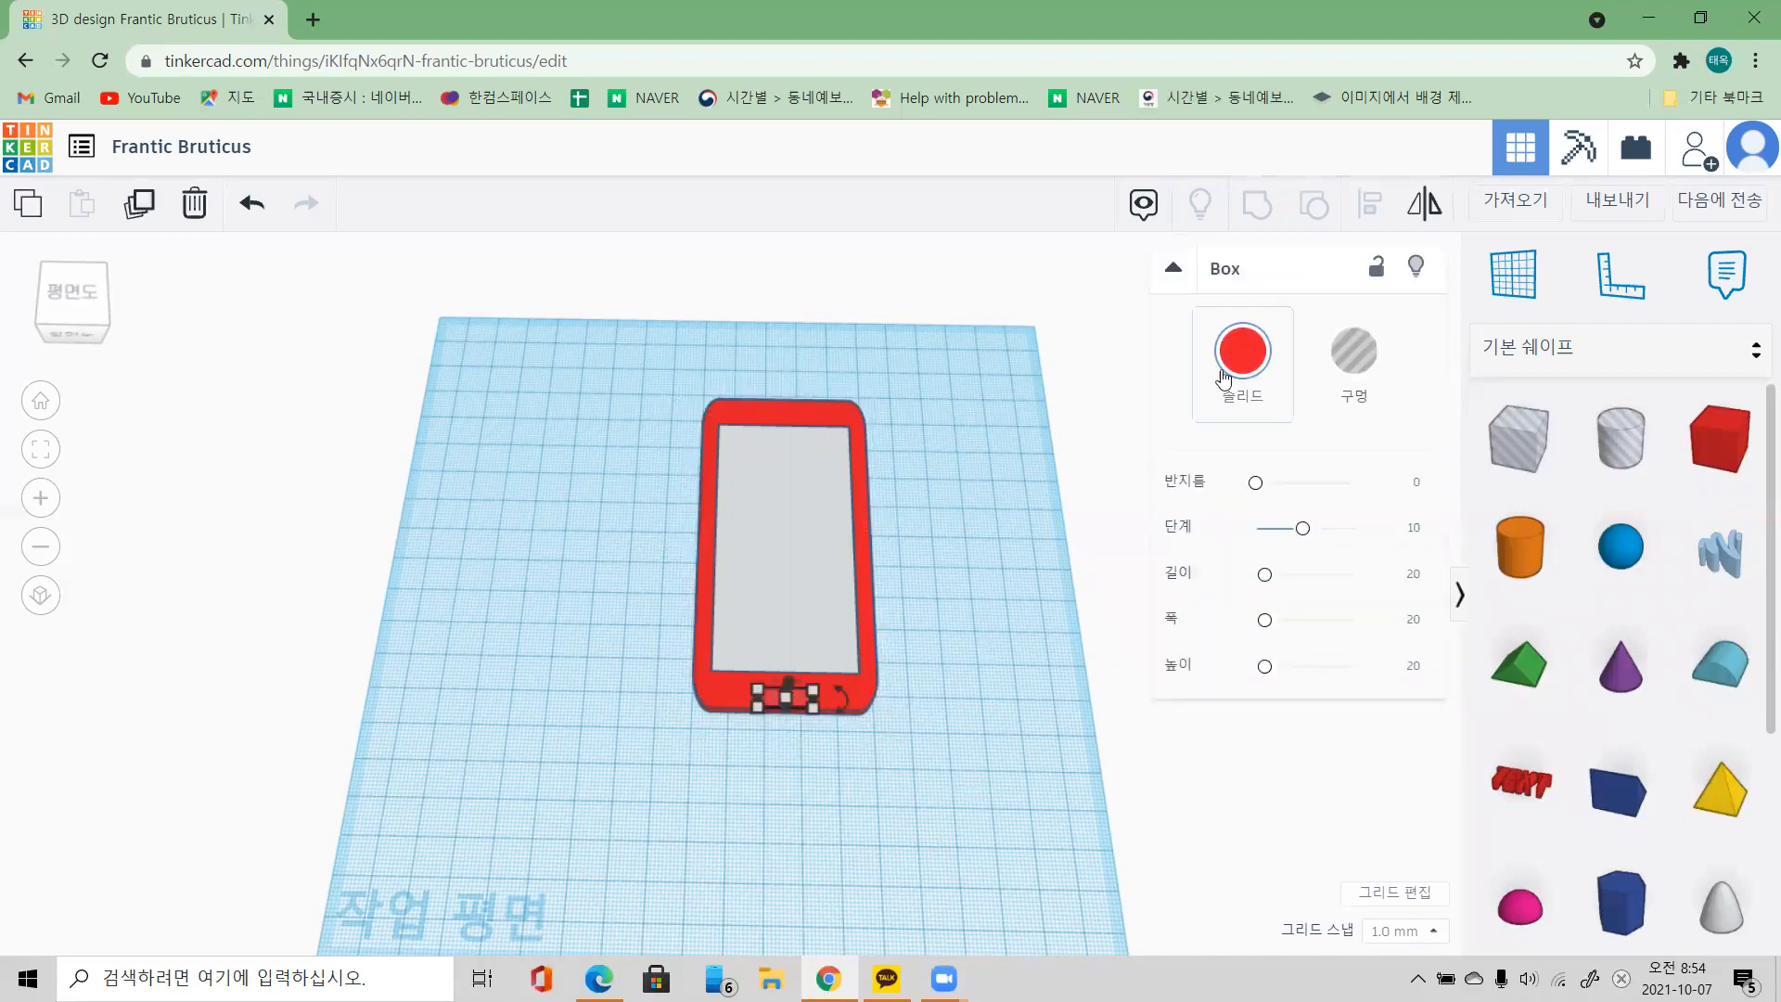
click(1247, 353)
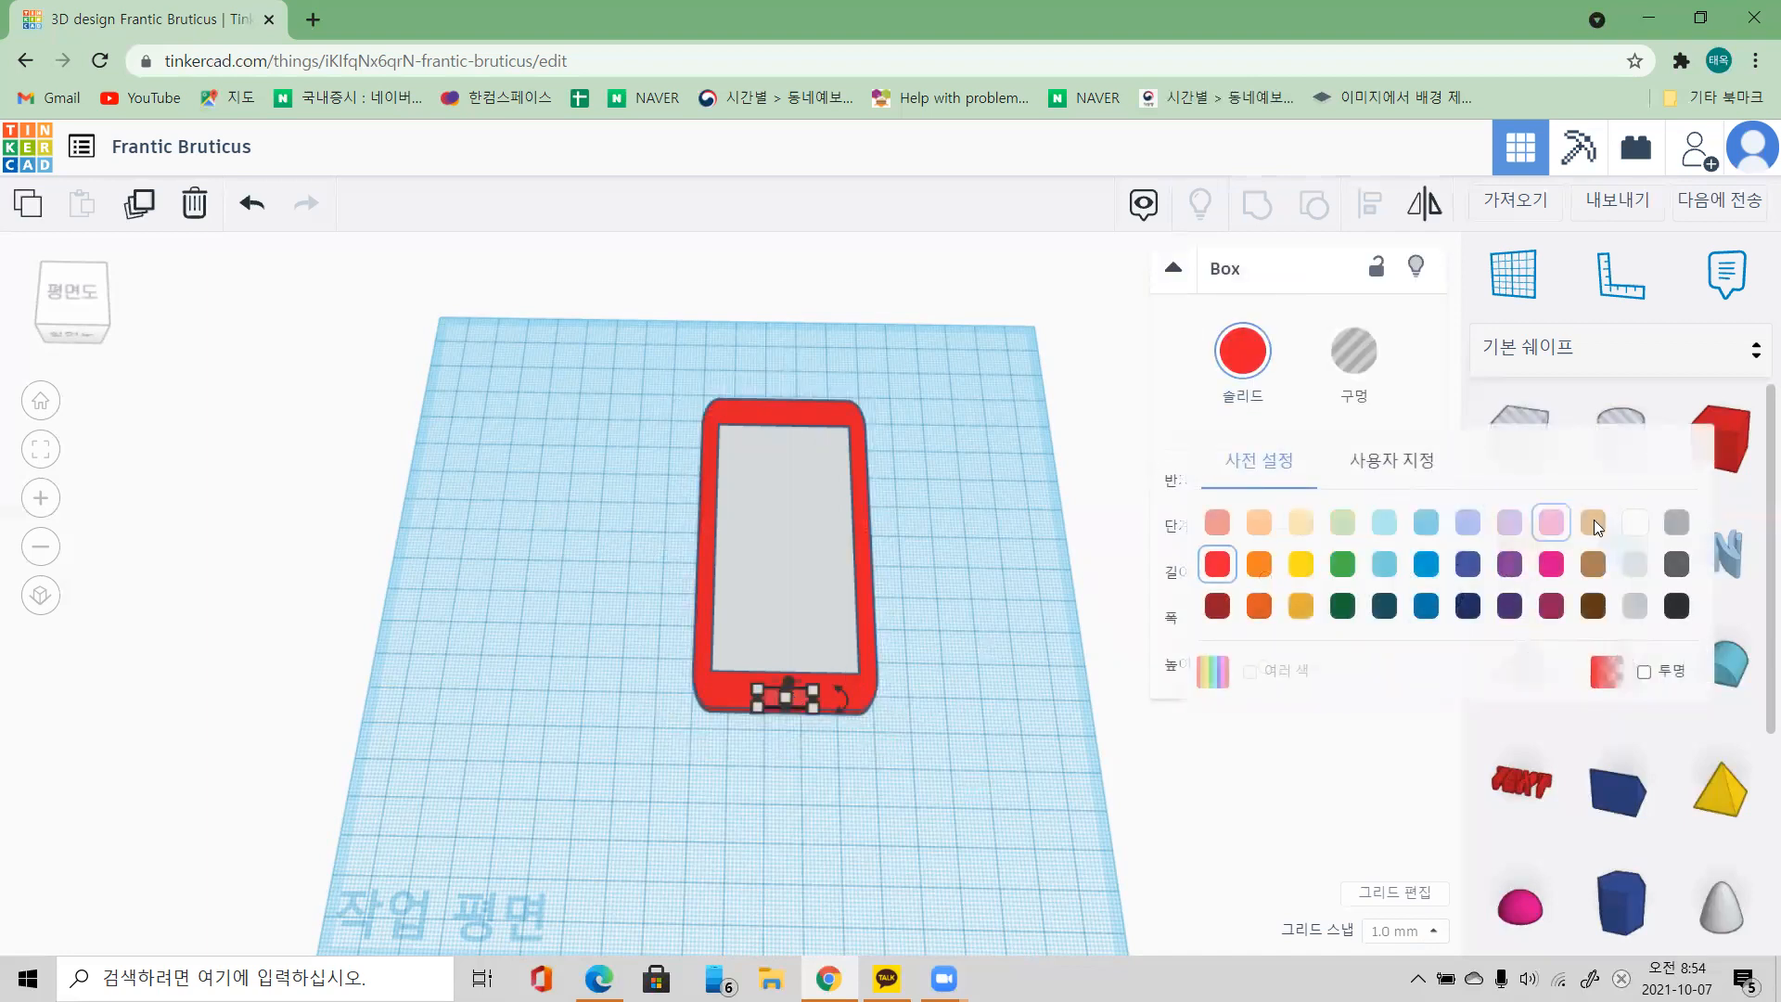
click(1633, 524)
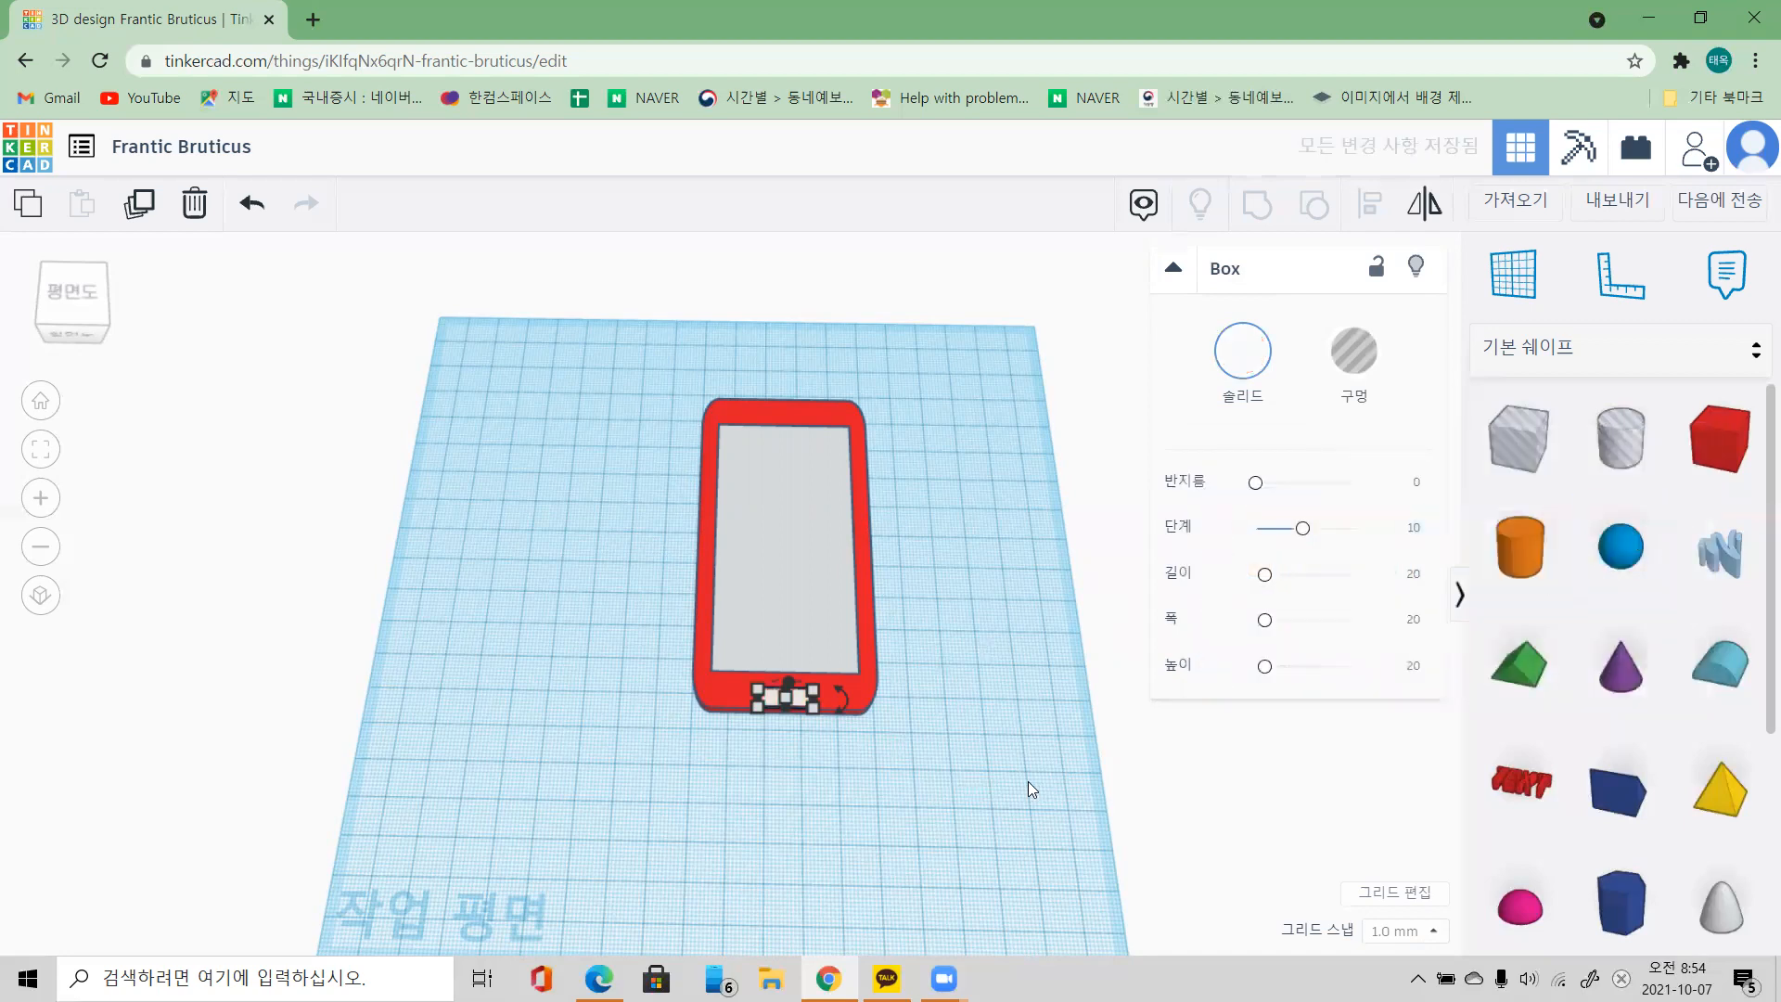
click(1417, 483)
text(3)
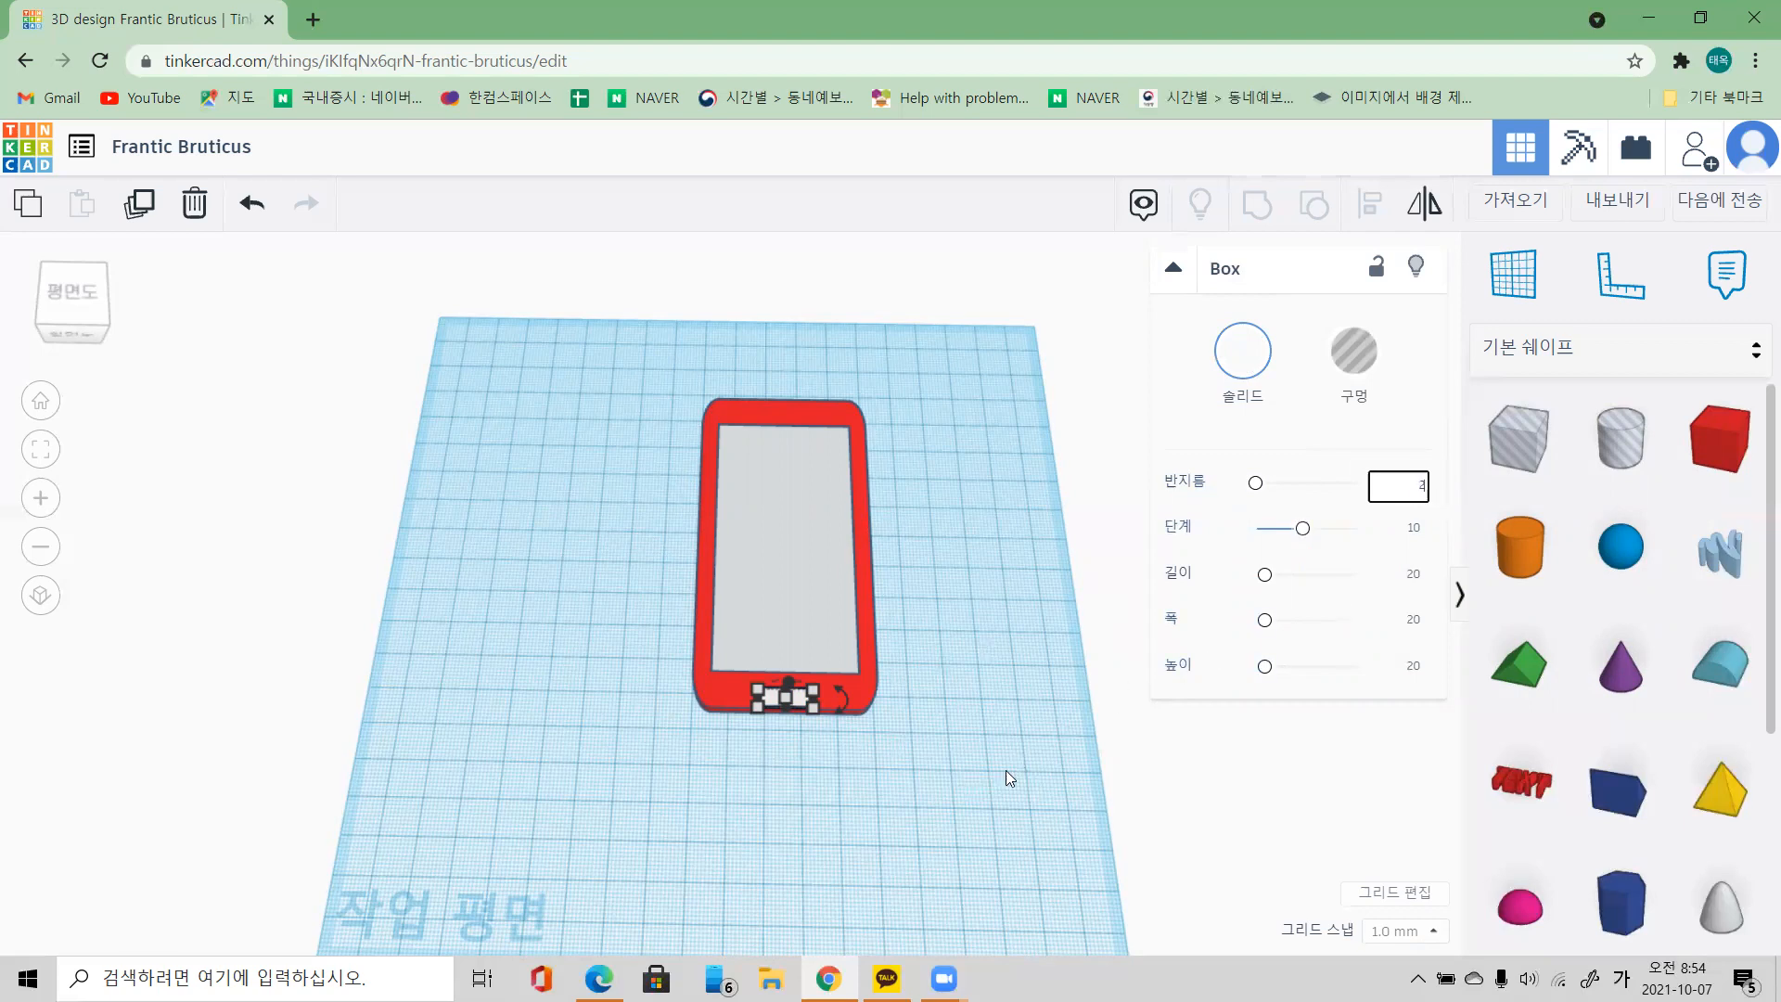
click(994, 775)
Step: Set the workplane's grid snap to 0.5 mm
scroll(955, 780, up, 4)
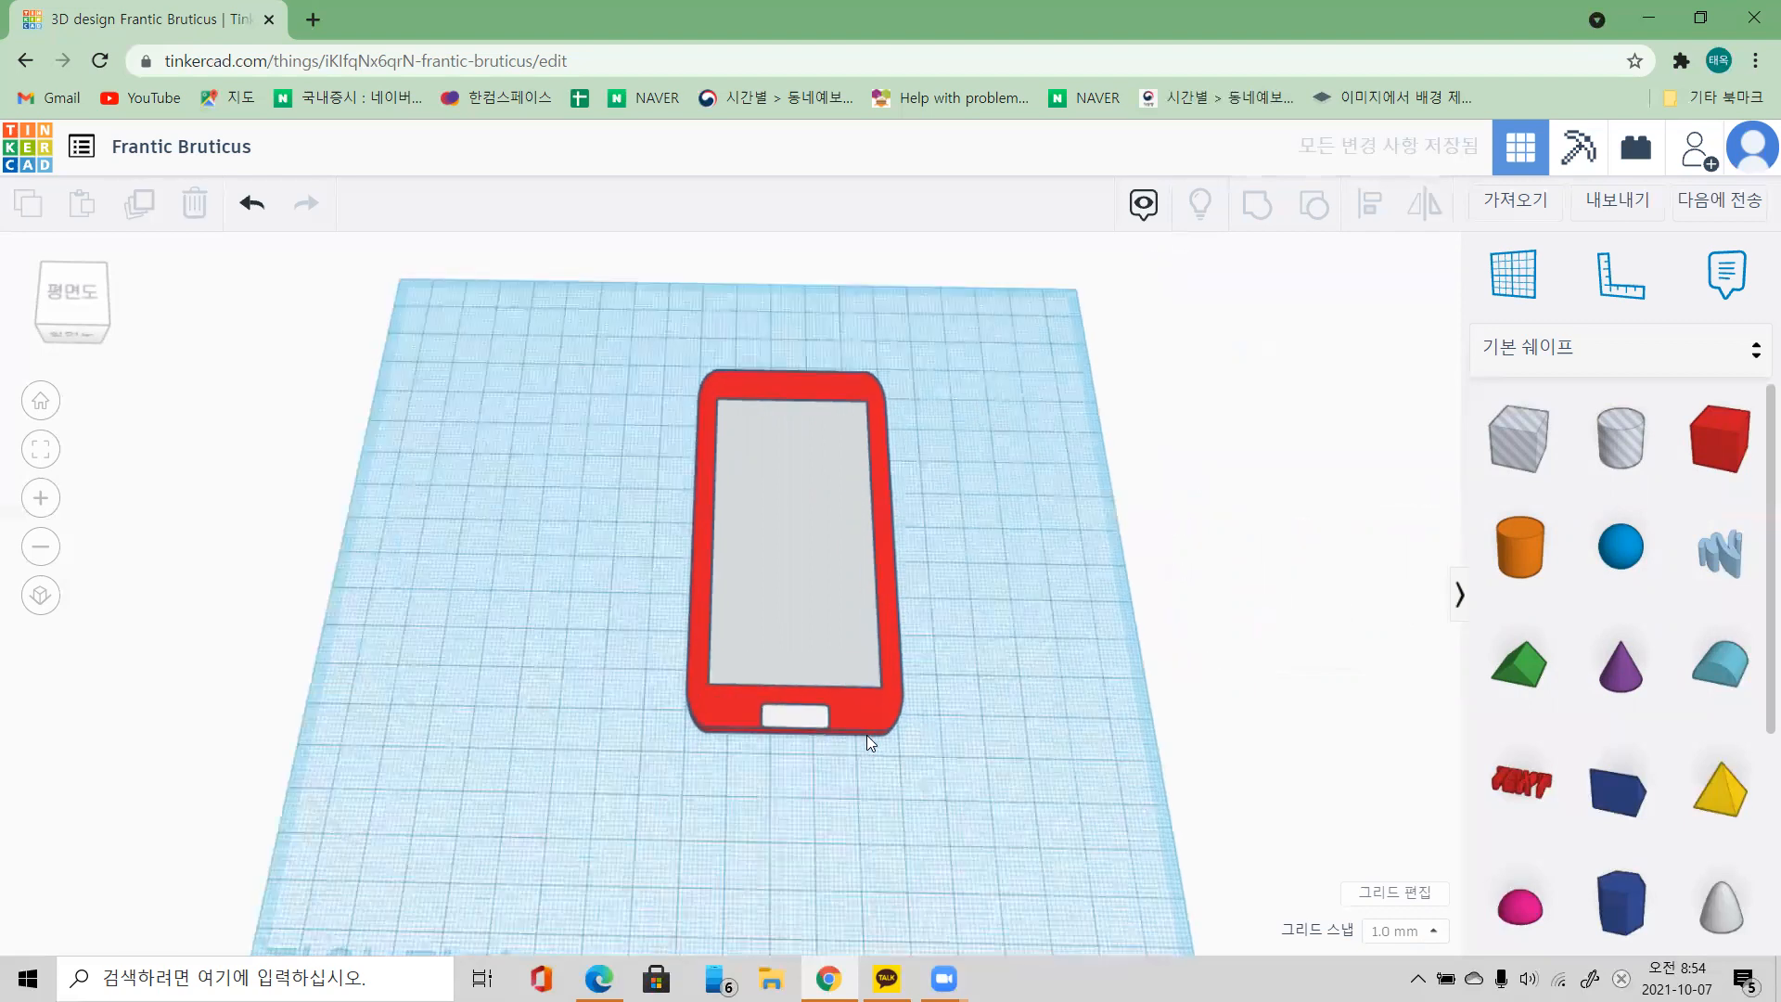
scroll(946, 830, up, 2)
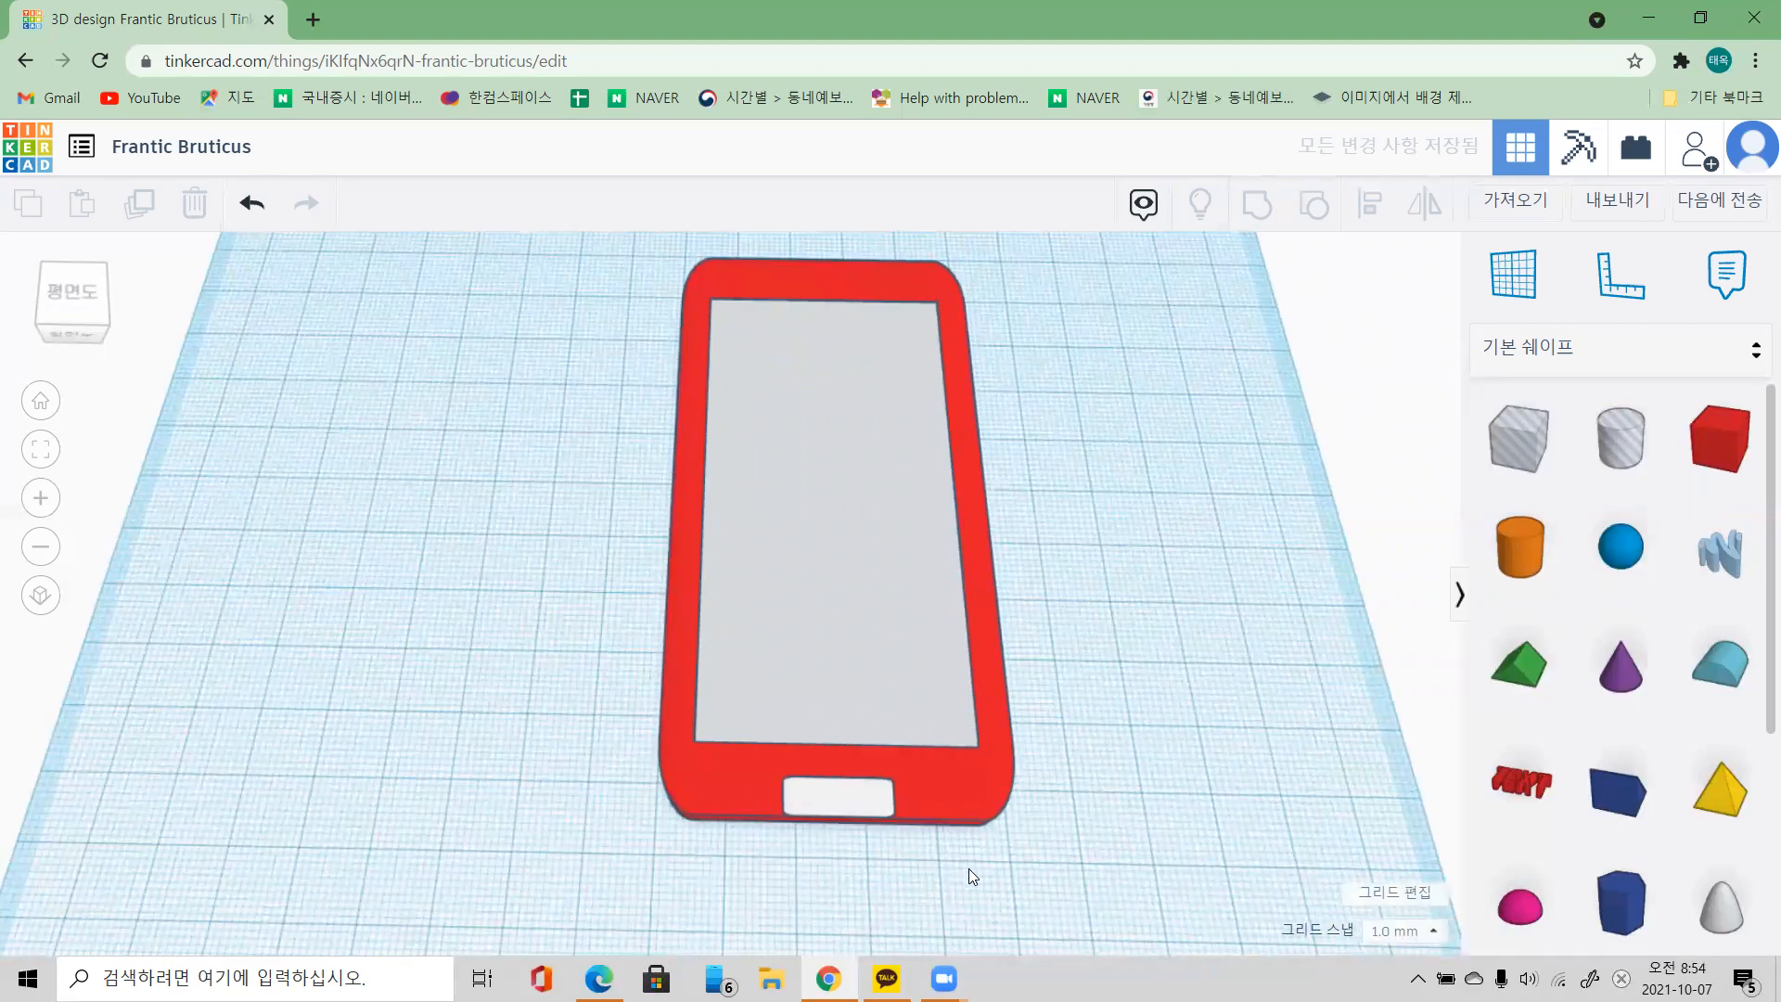
scroll(1074, 714, down, 3)
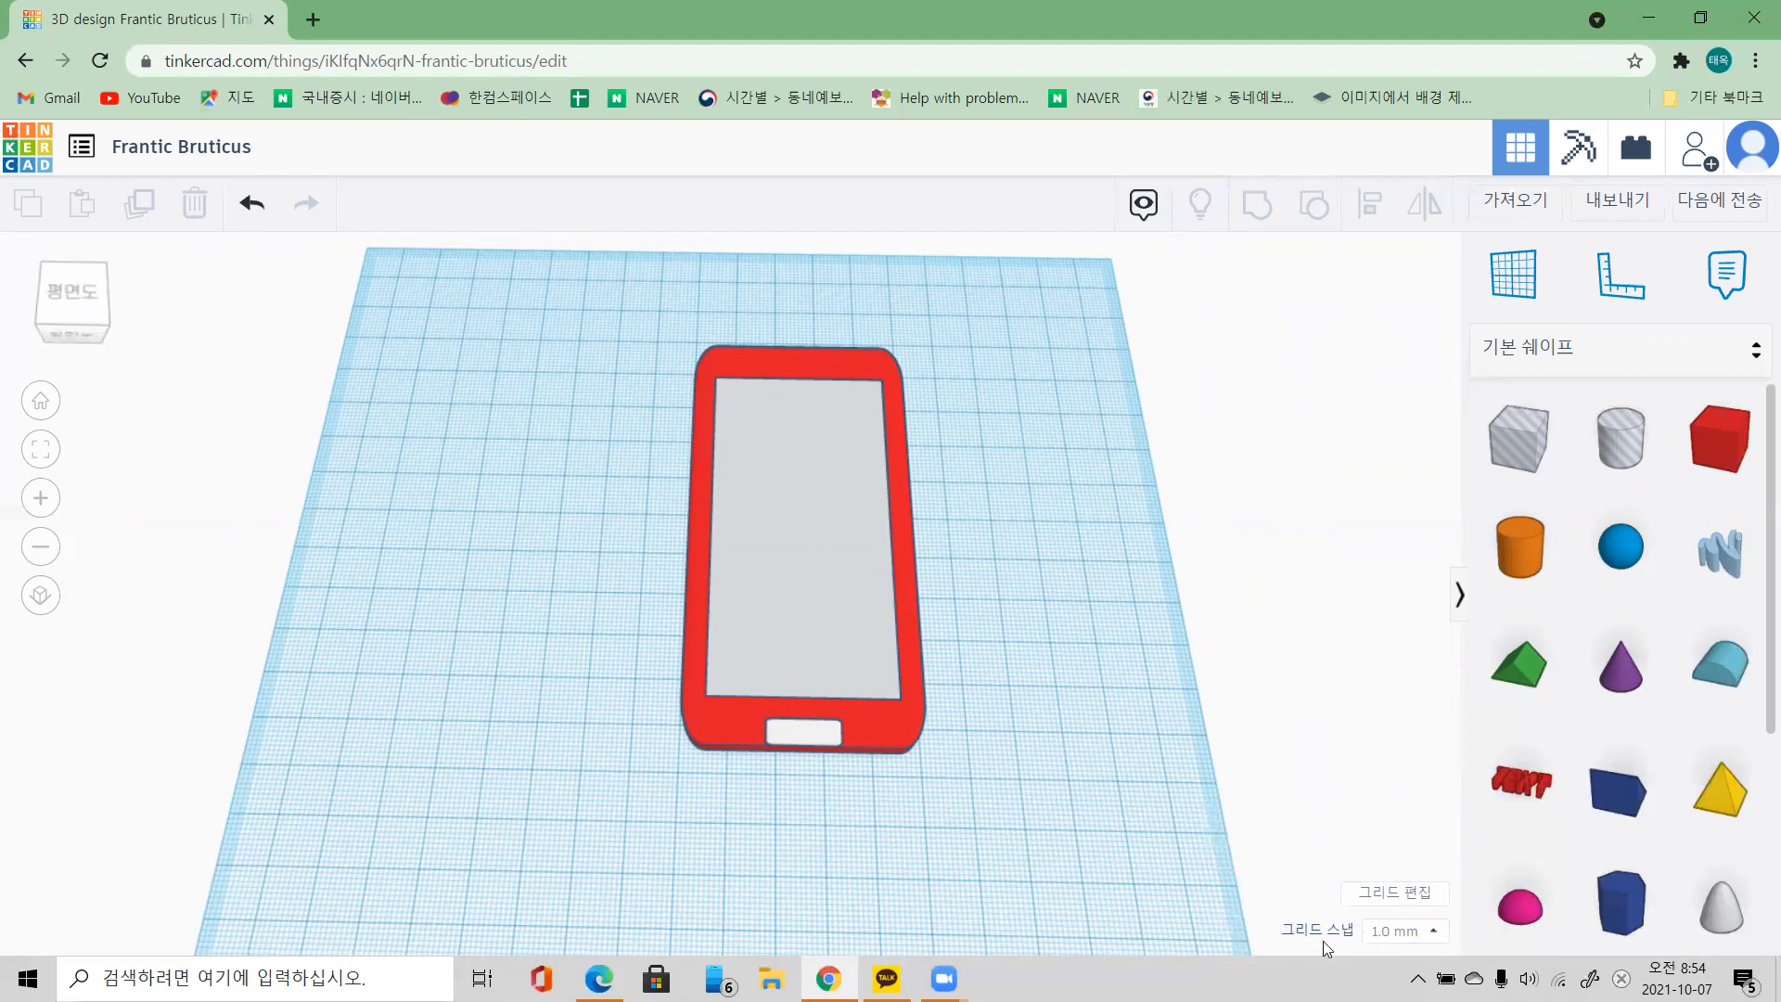
click(1435, 933)
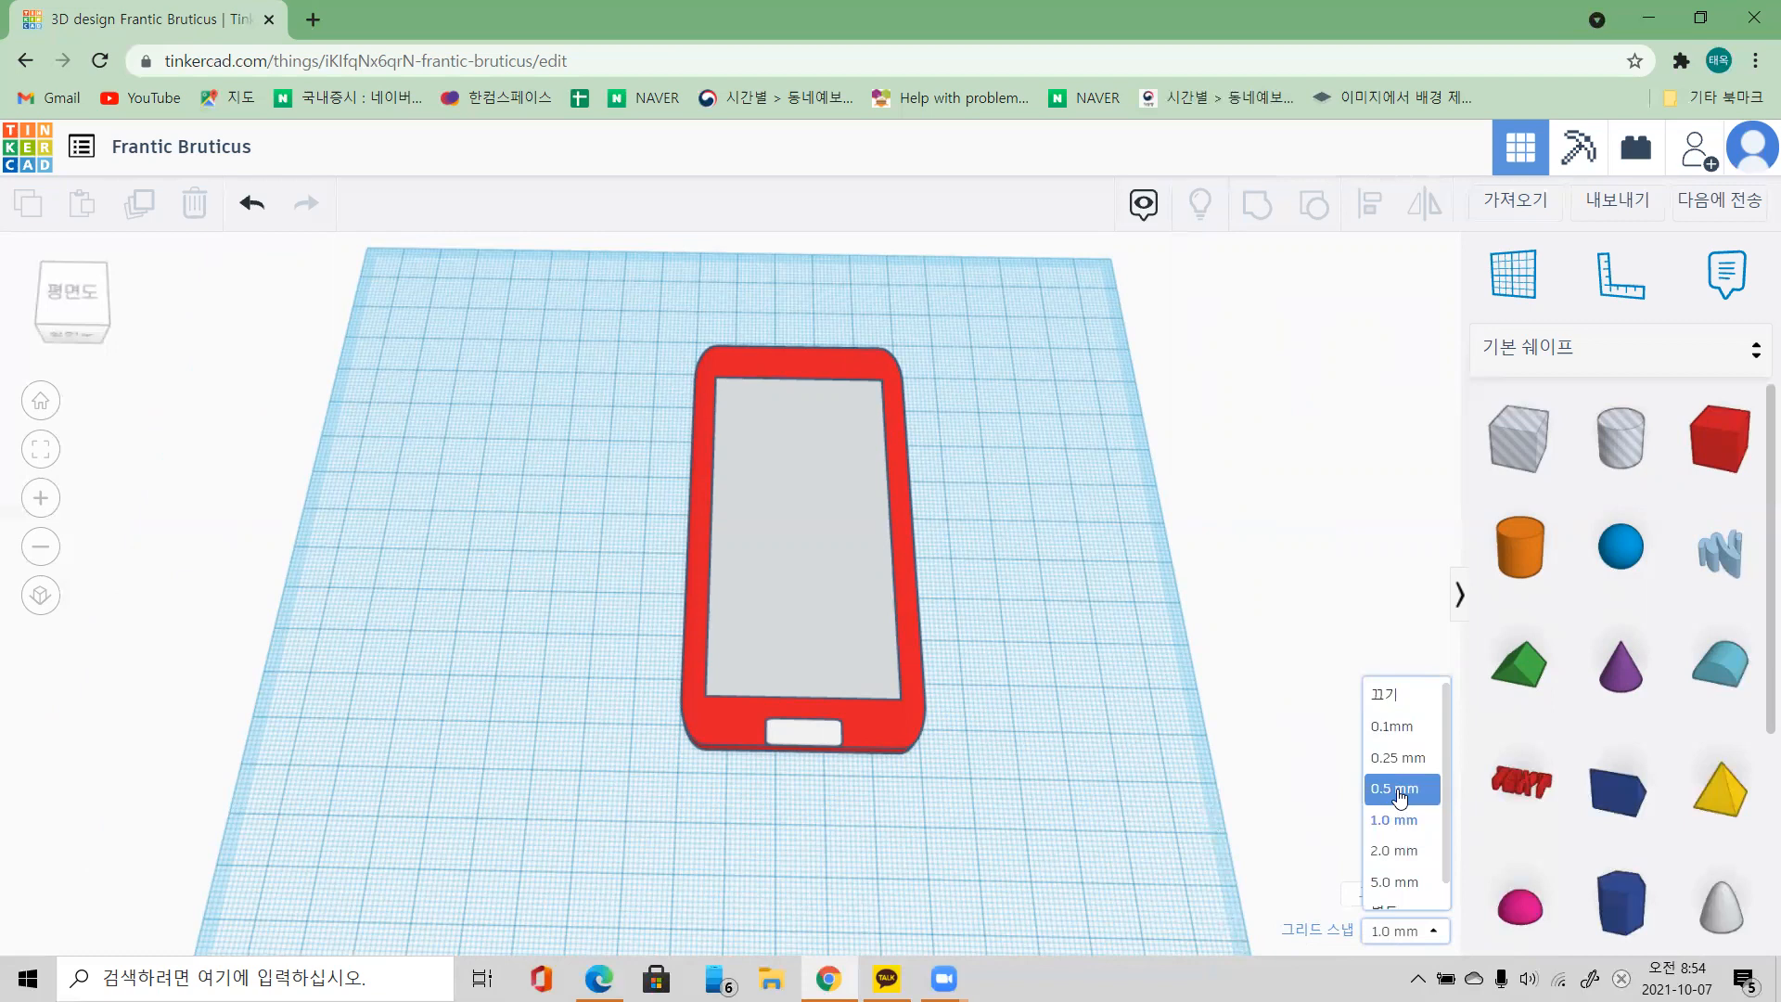
click(1399, 794)
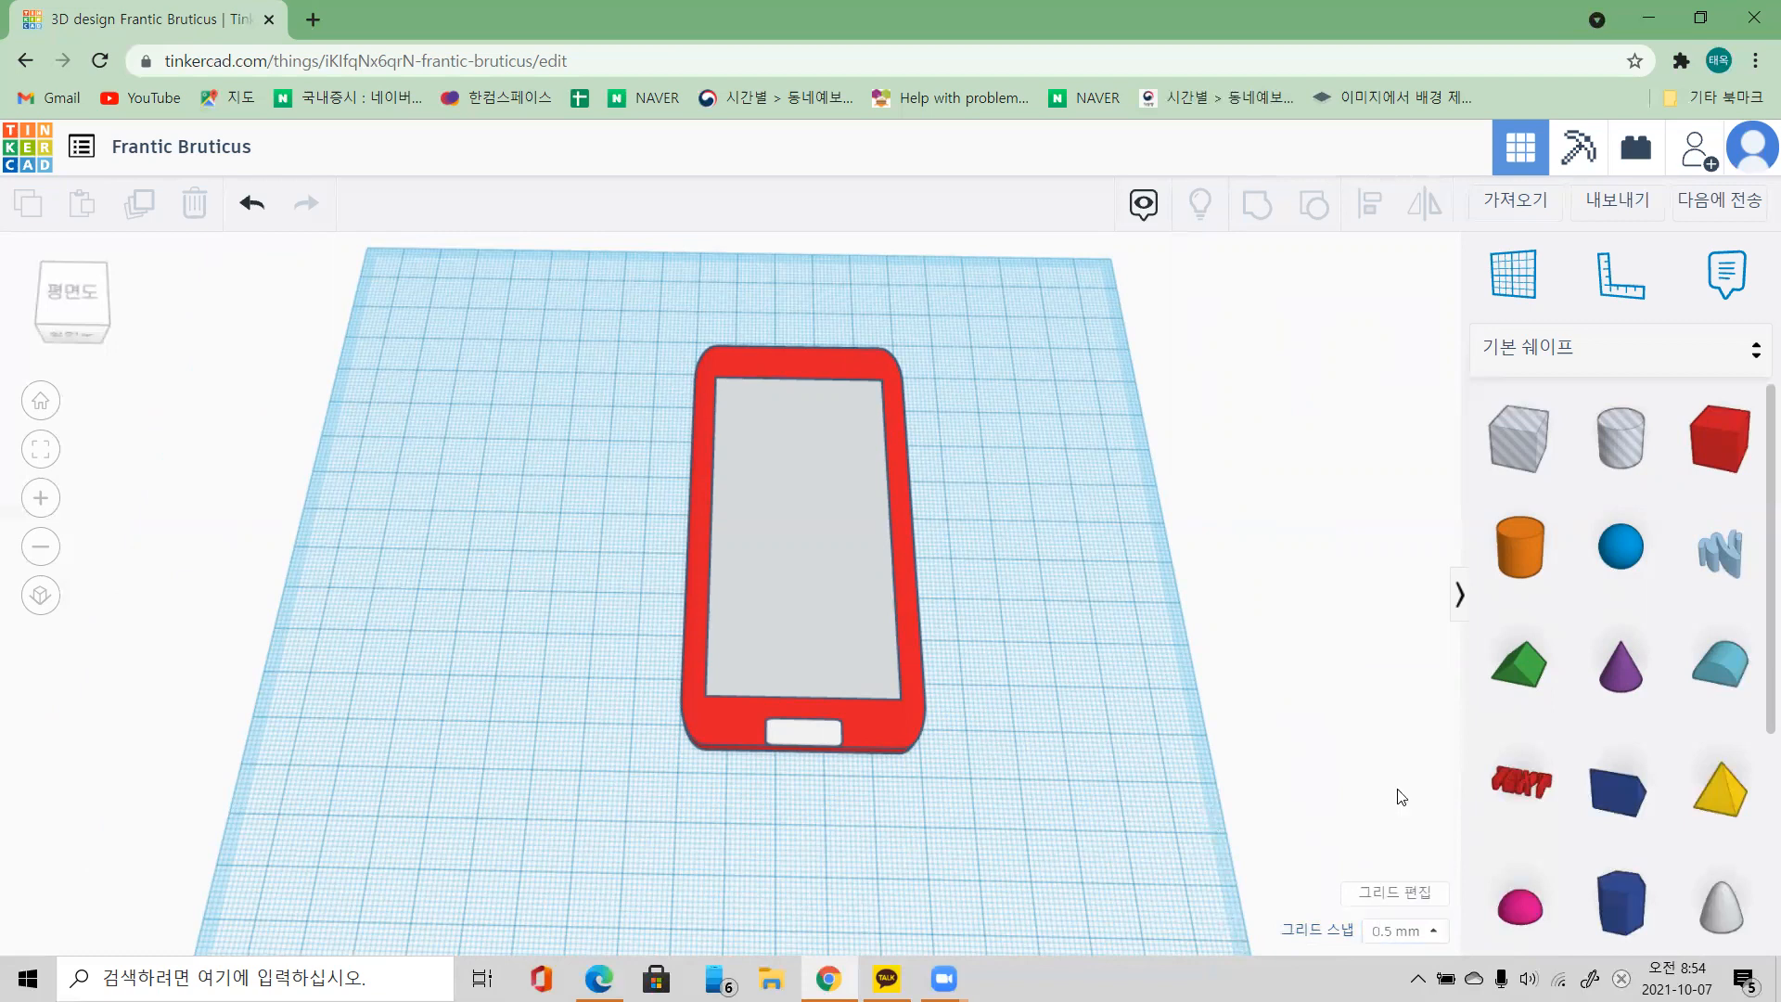
Step: Move the white home button up from the phone's lower edge to the middle of the lower bezel
click(803, 734)
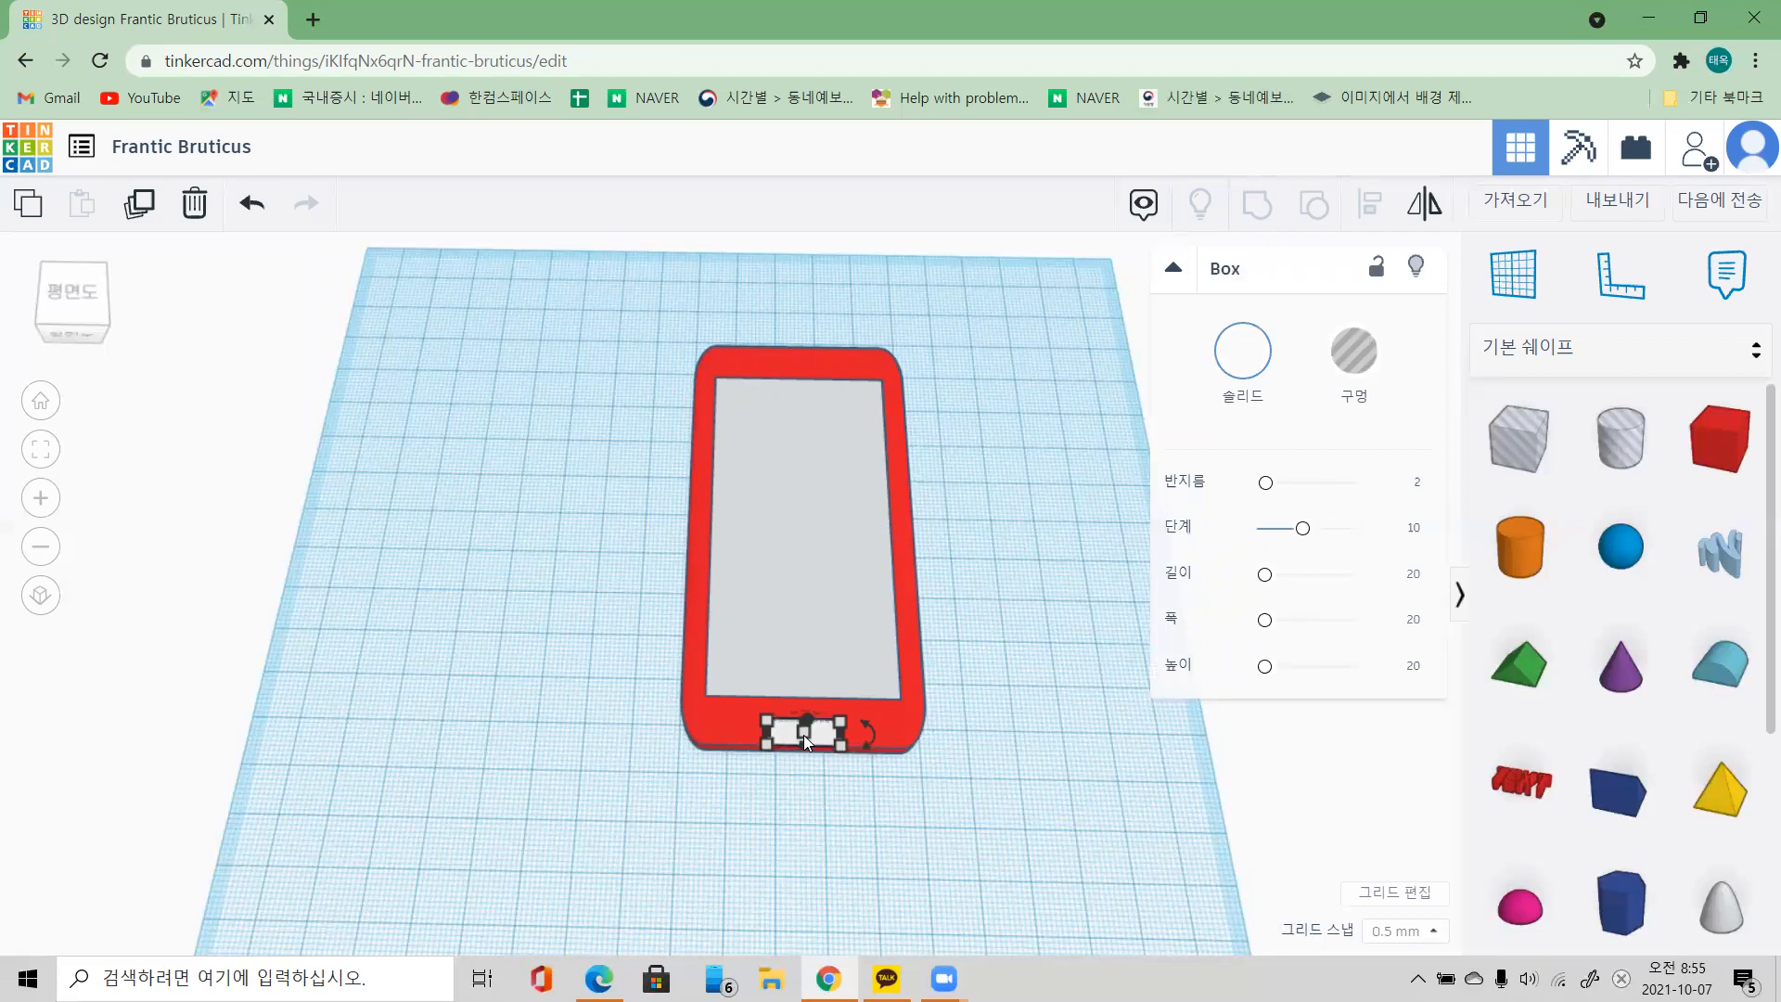
key(Up)
key(Up)
key(Up)
key(Up)
key(Up)
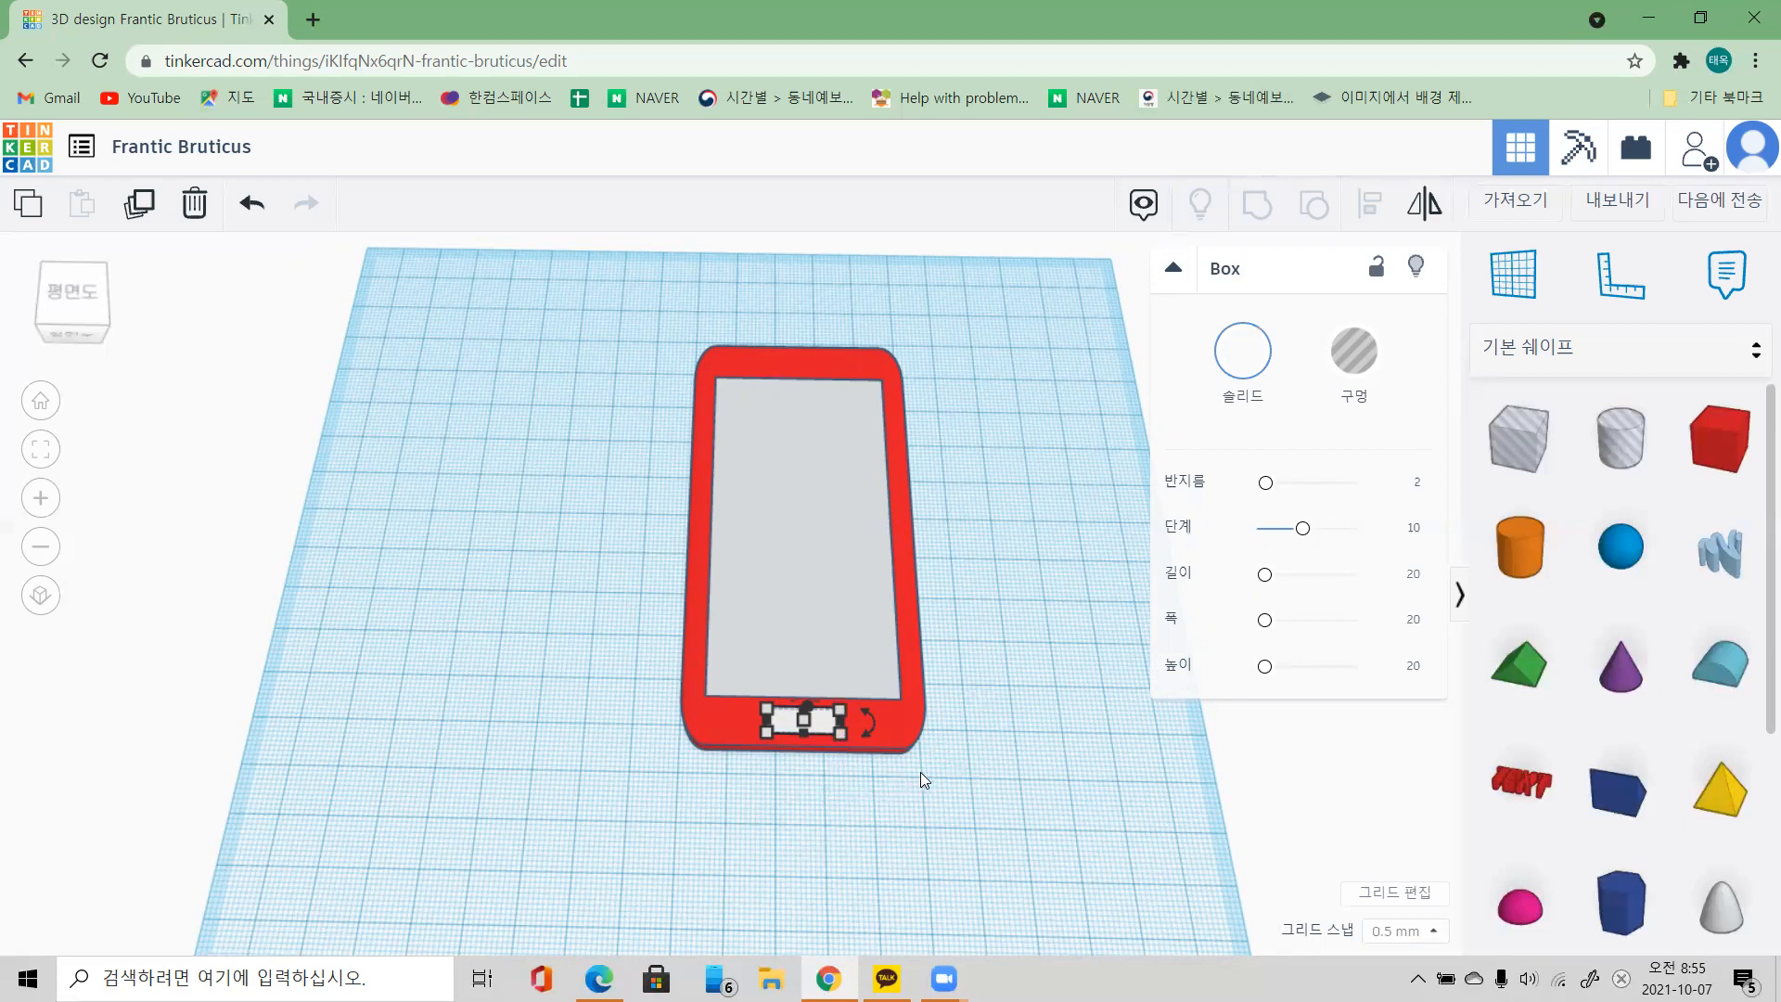
click(959, 778)
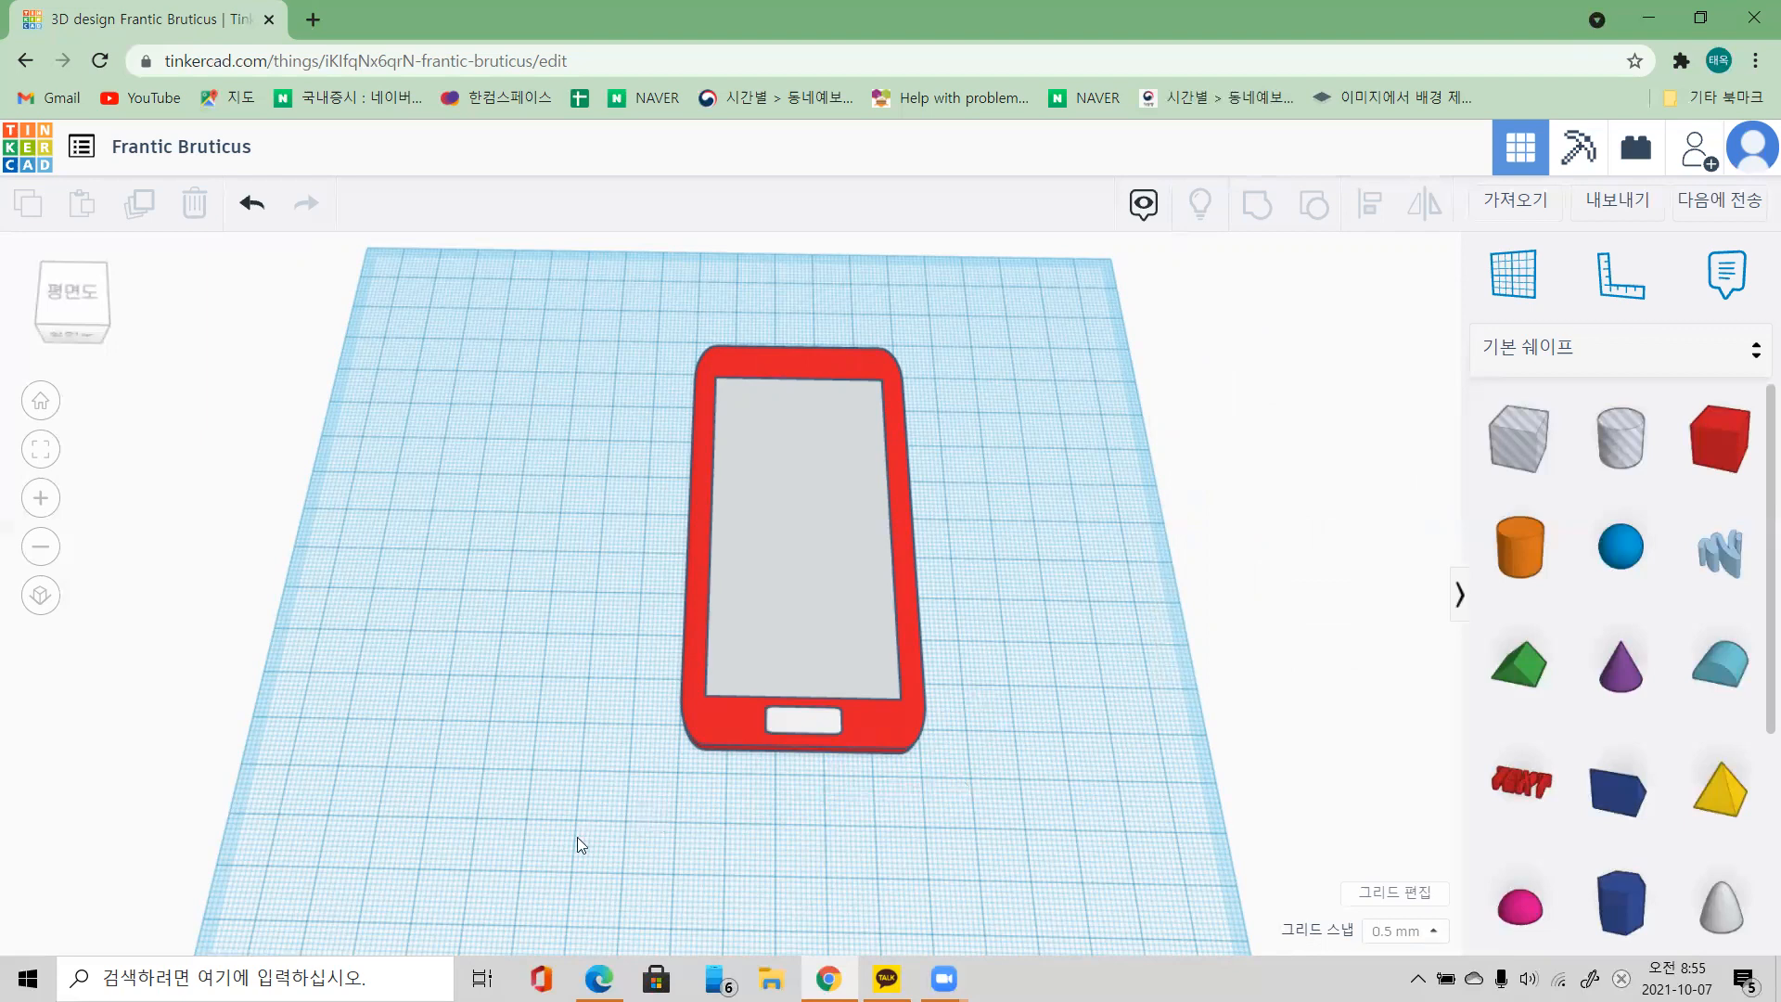
Step: Group the white home button with the phone body and screen
drag(665, 799, 963, 605)
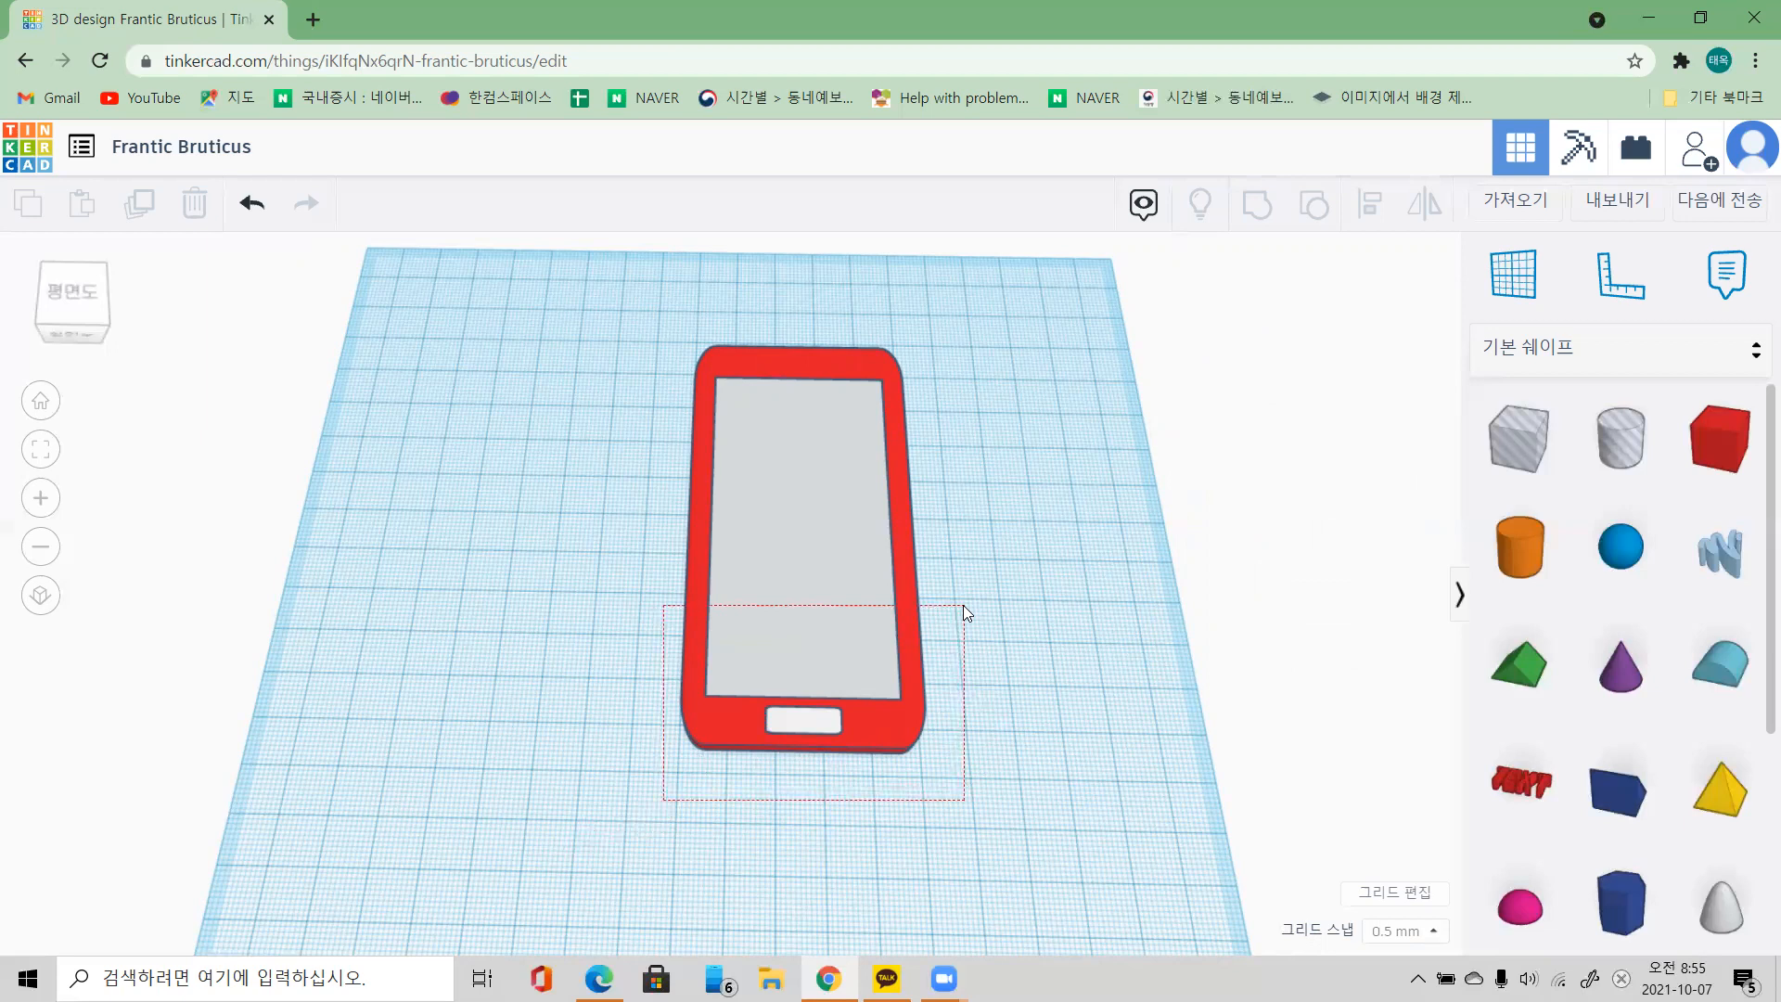
drag(963, 605, 963, 604)
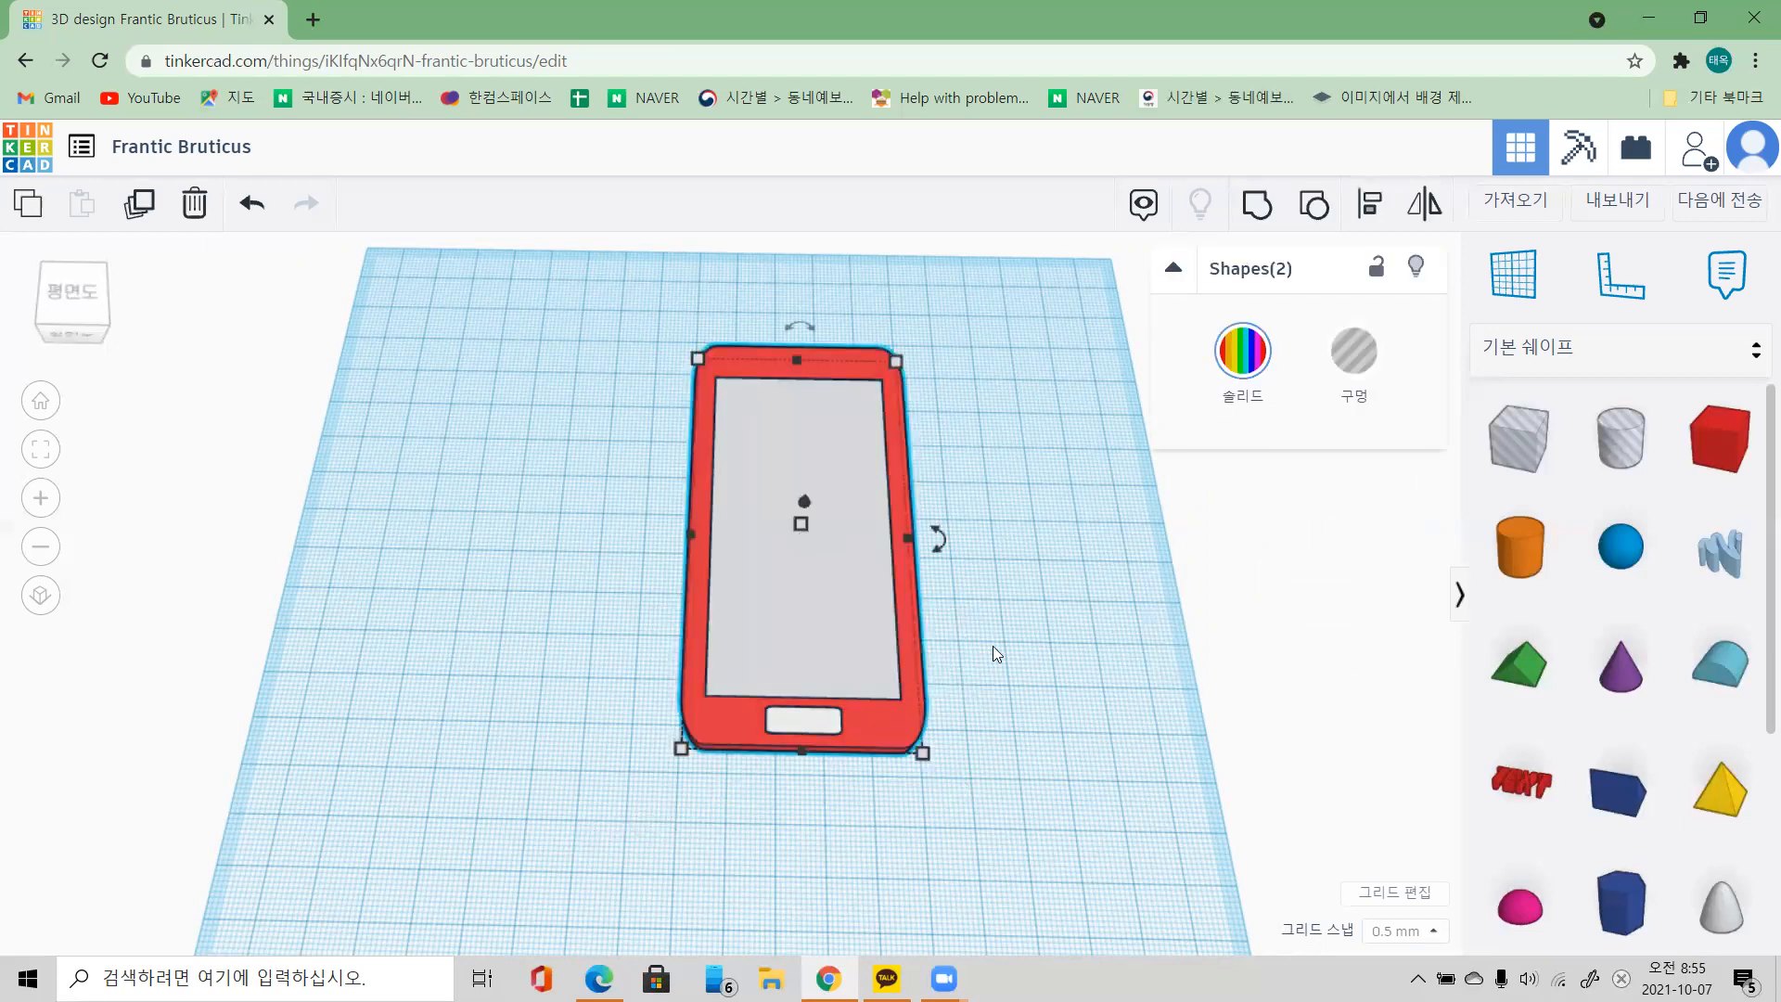
click(1260, 213)
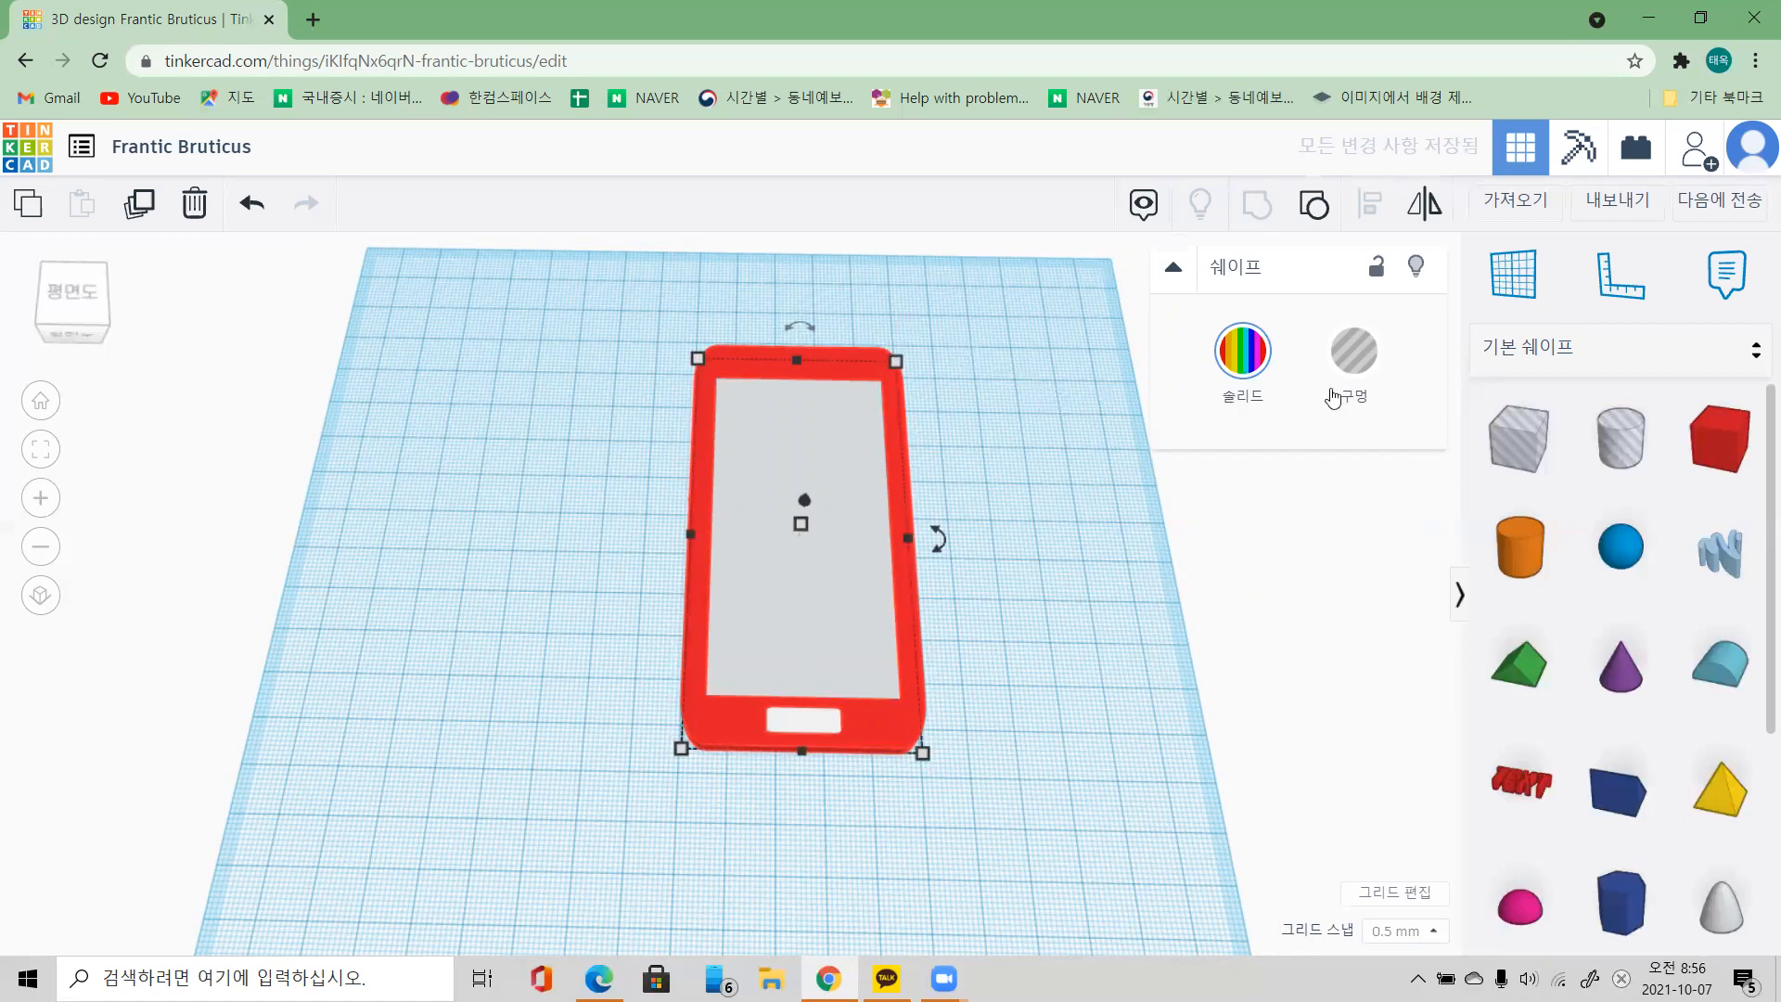
Step: Place a solid box beside the phone's upper end and set its width to 20 mm
click(1732, 442)
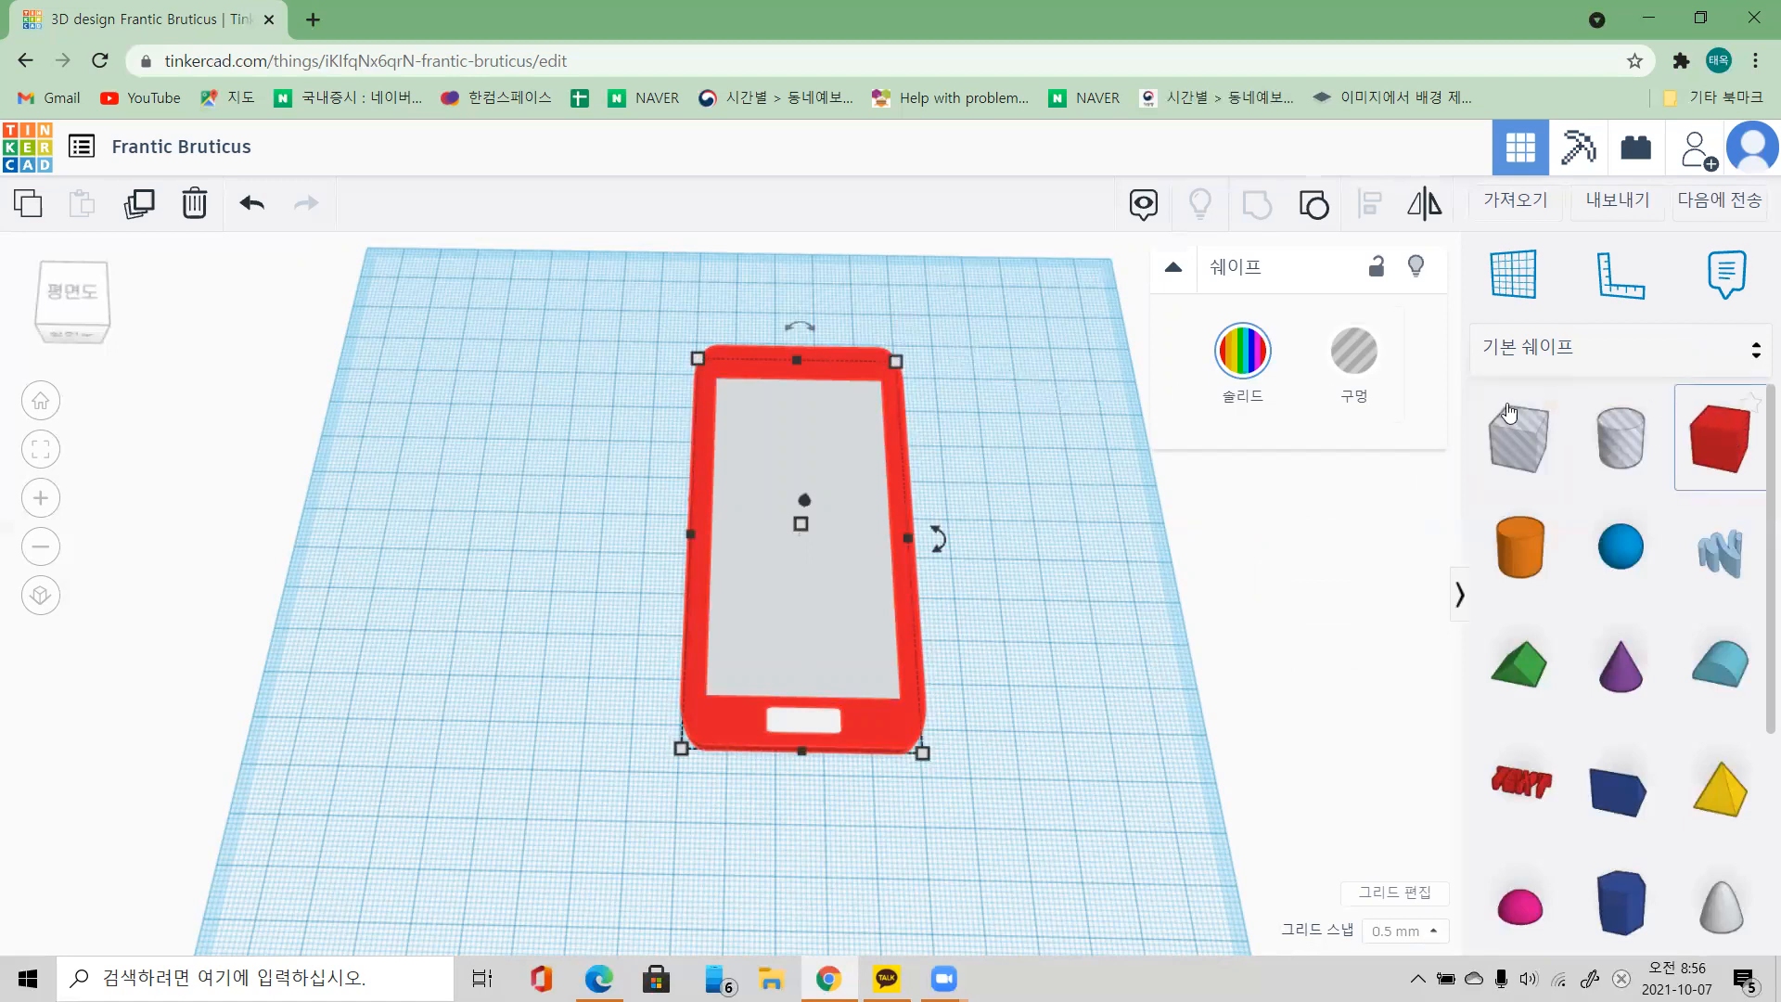
click(984, 397)
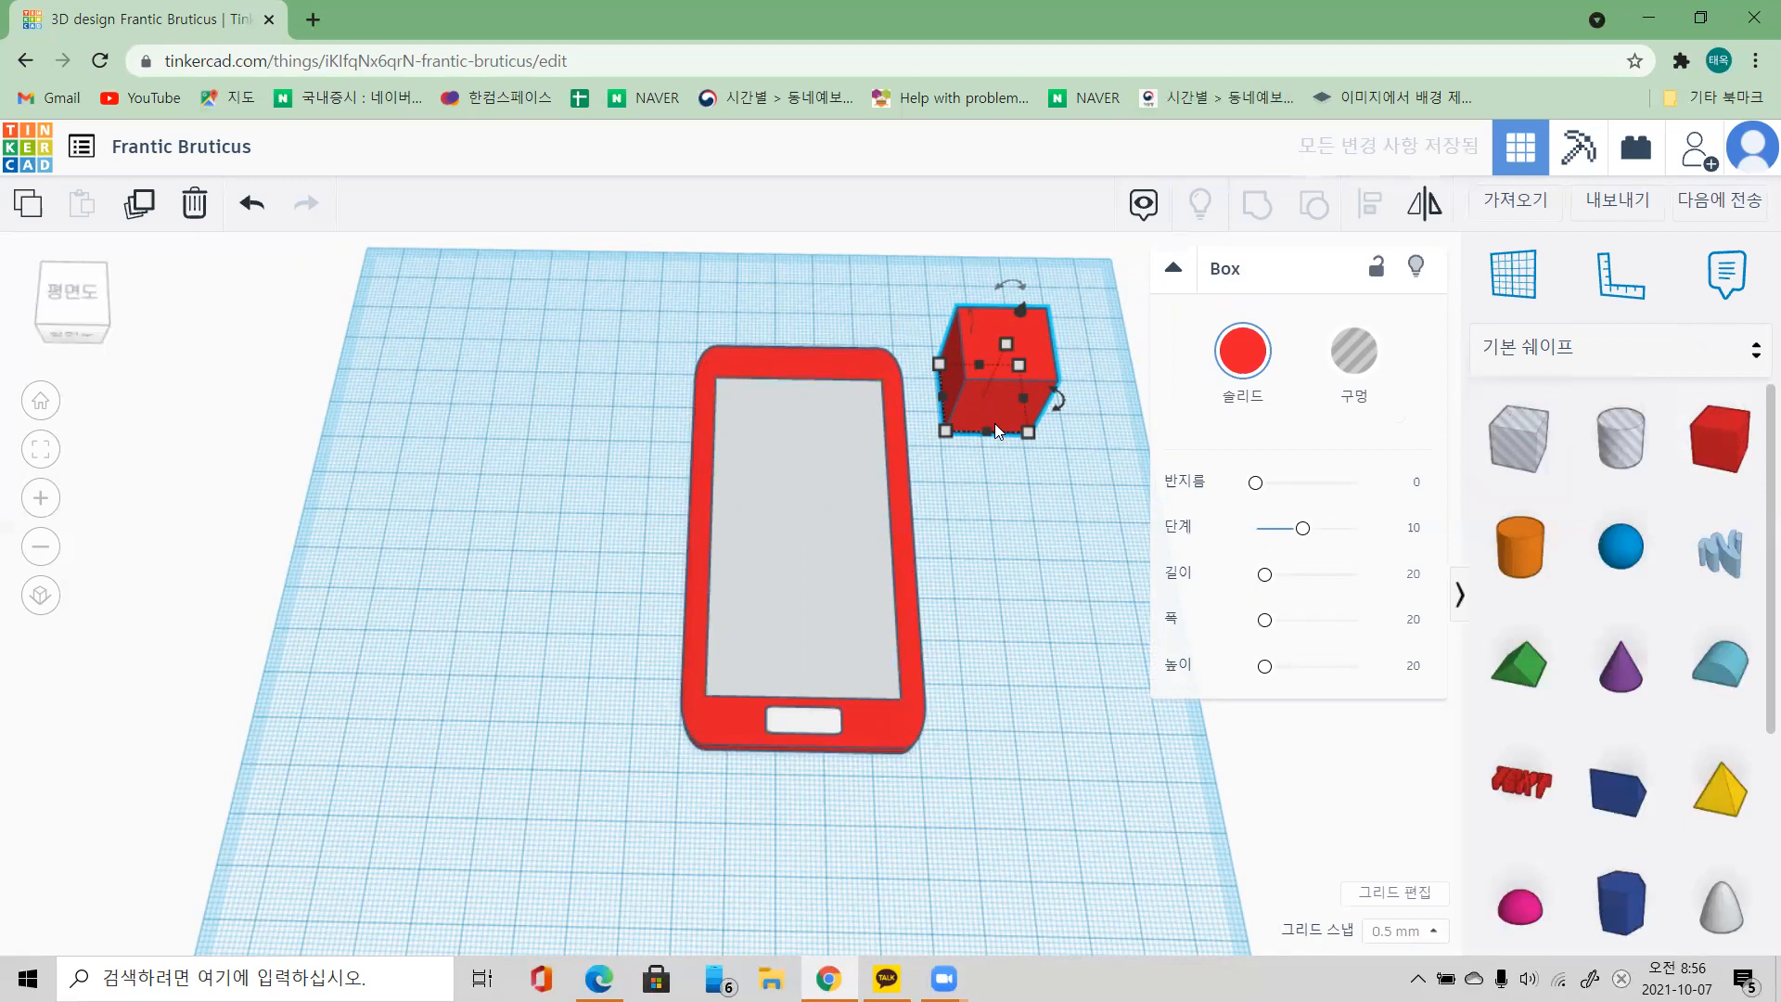
mouse_move(1029, 440)
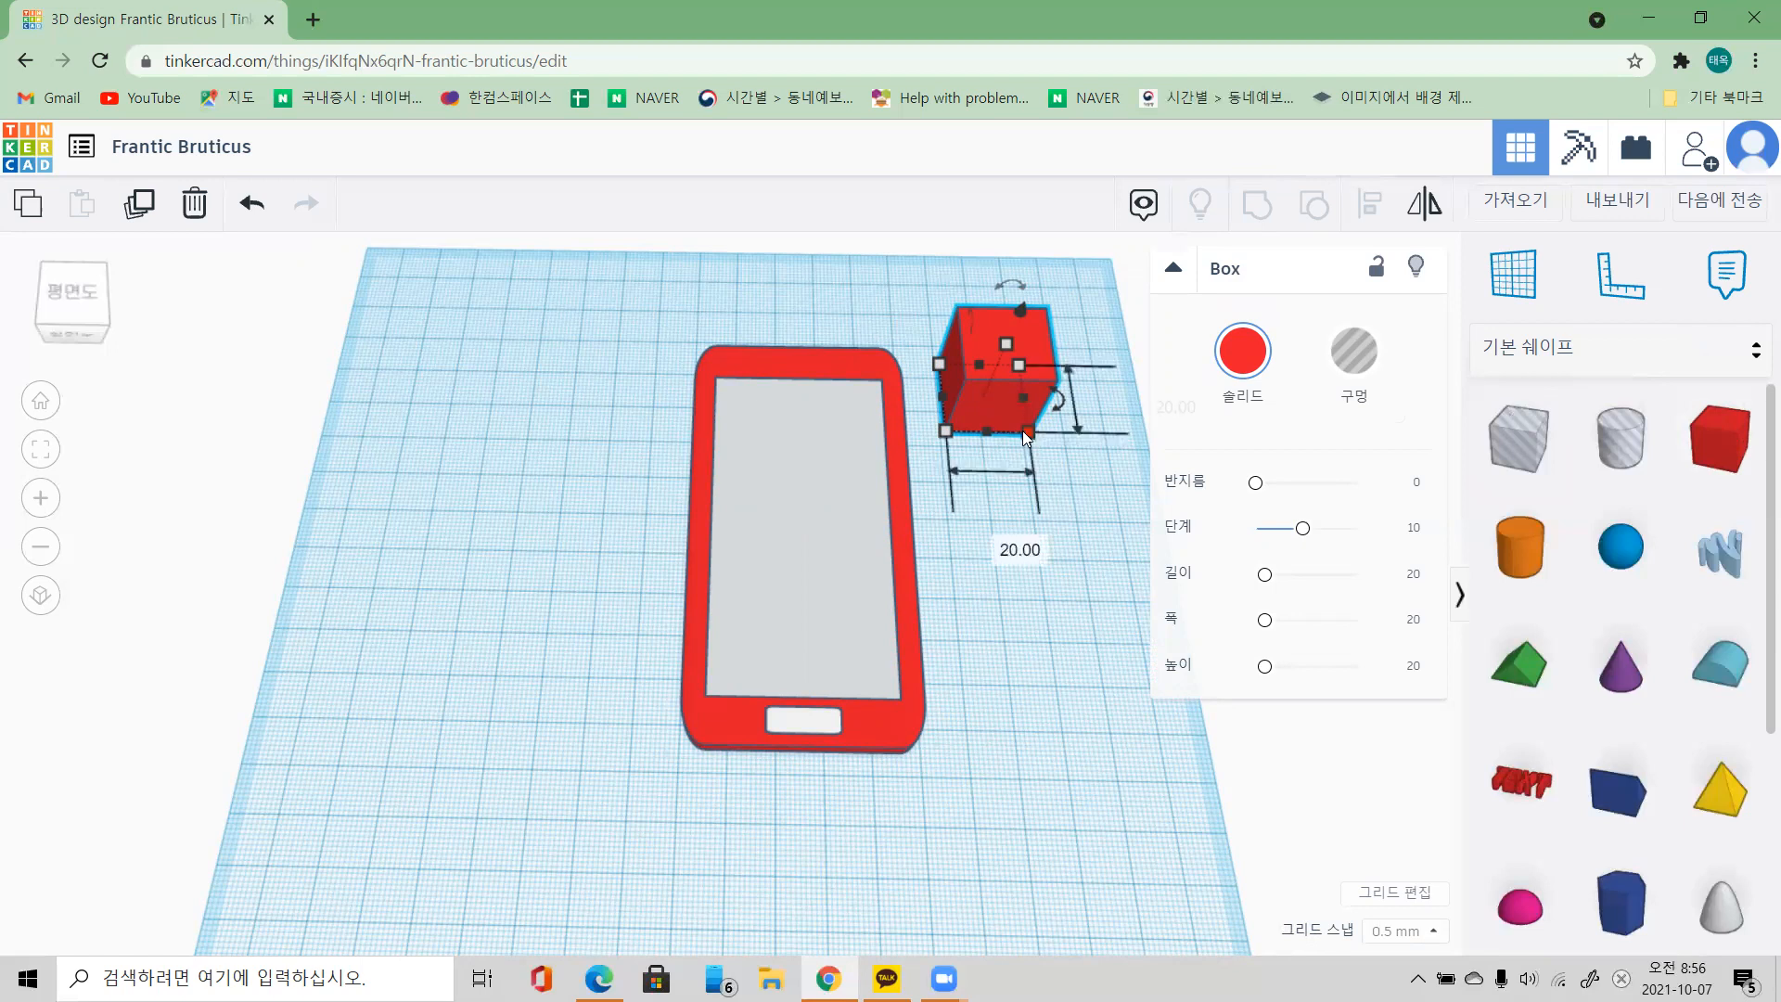
drag(1026, 430, 1111, 429)
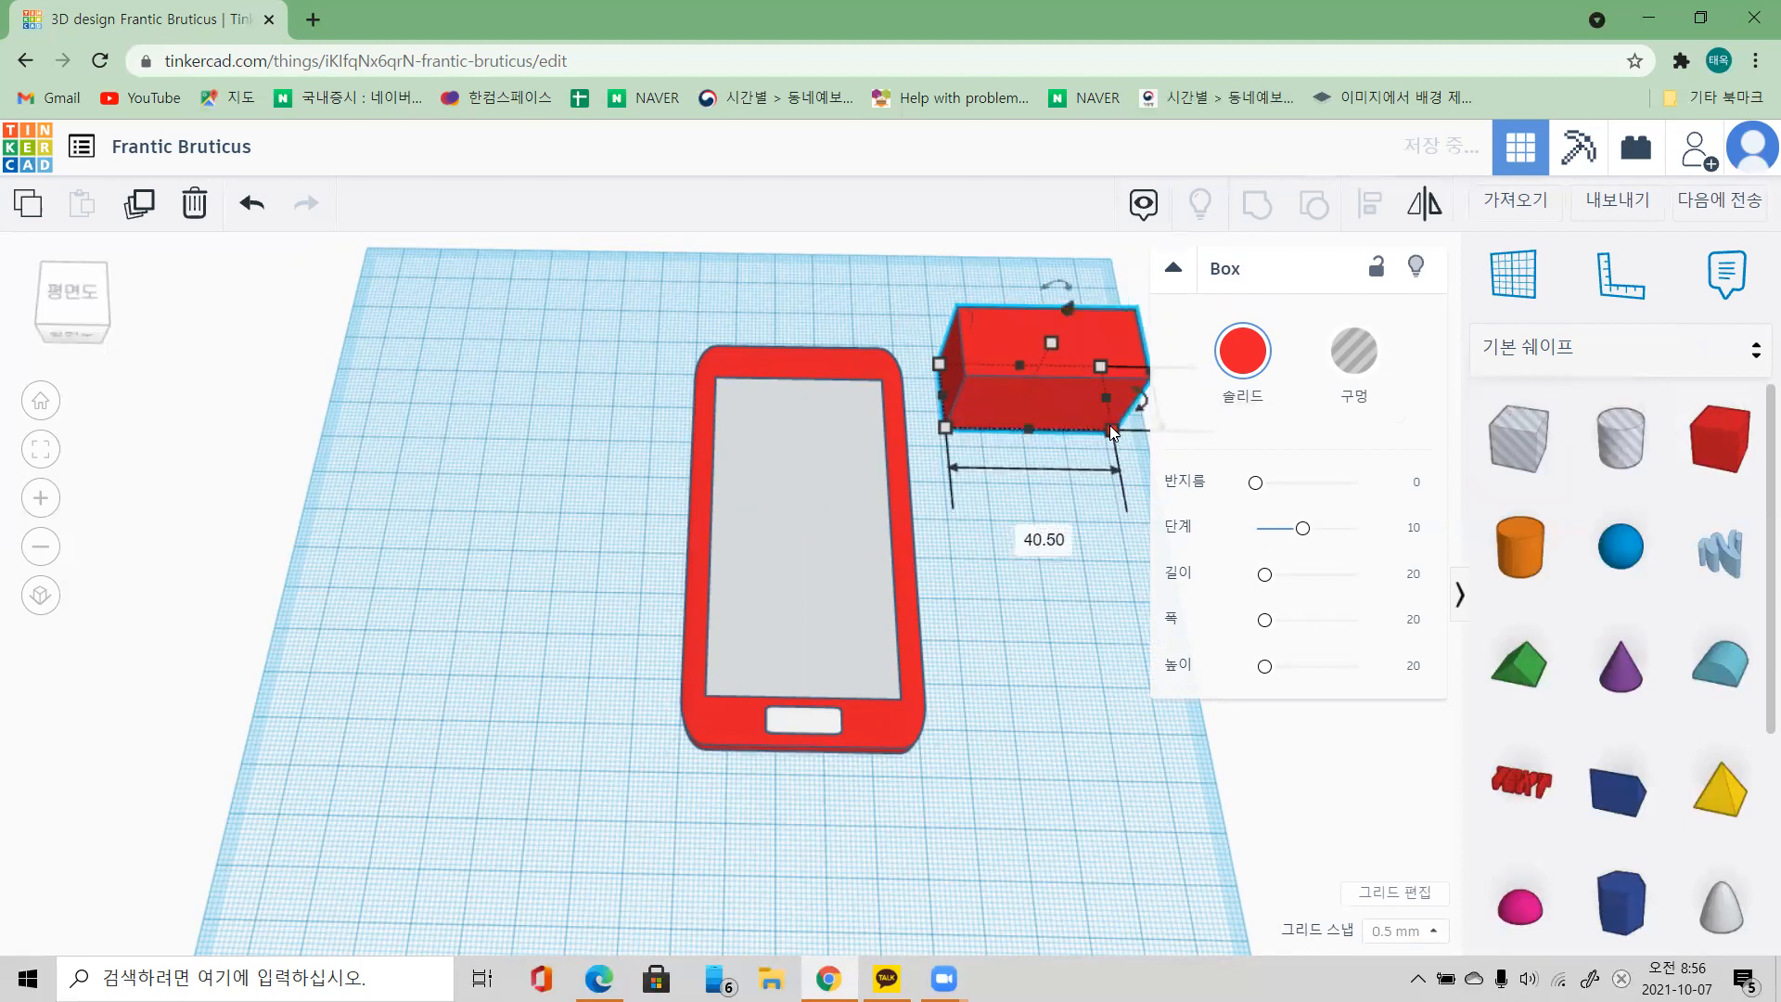
click(1045, 546)
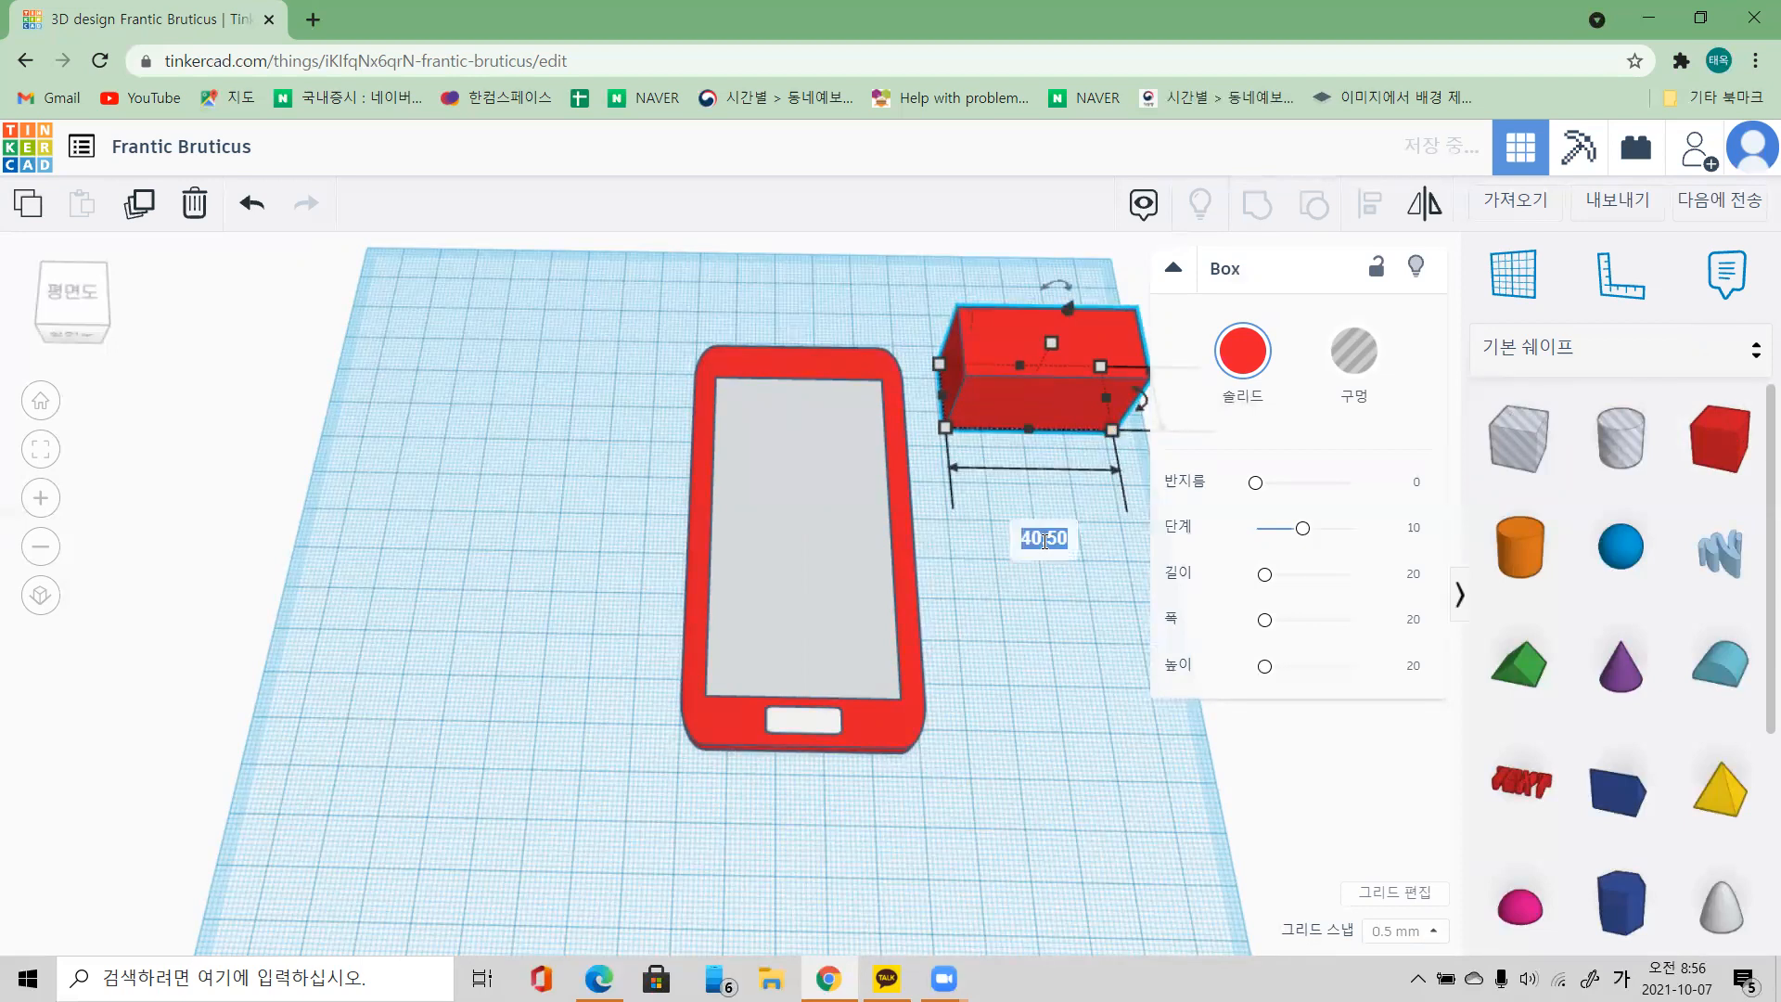
key(BackSpace)
text(20)
key(Return)
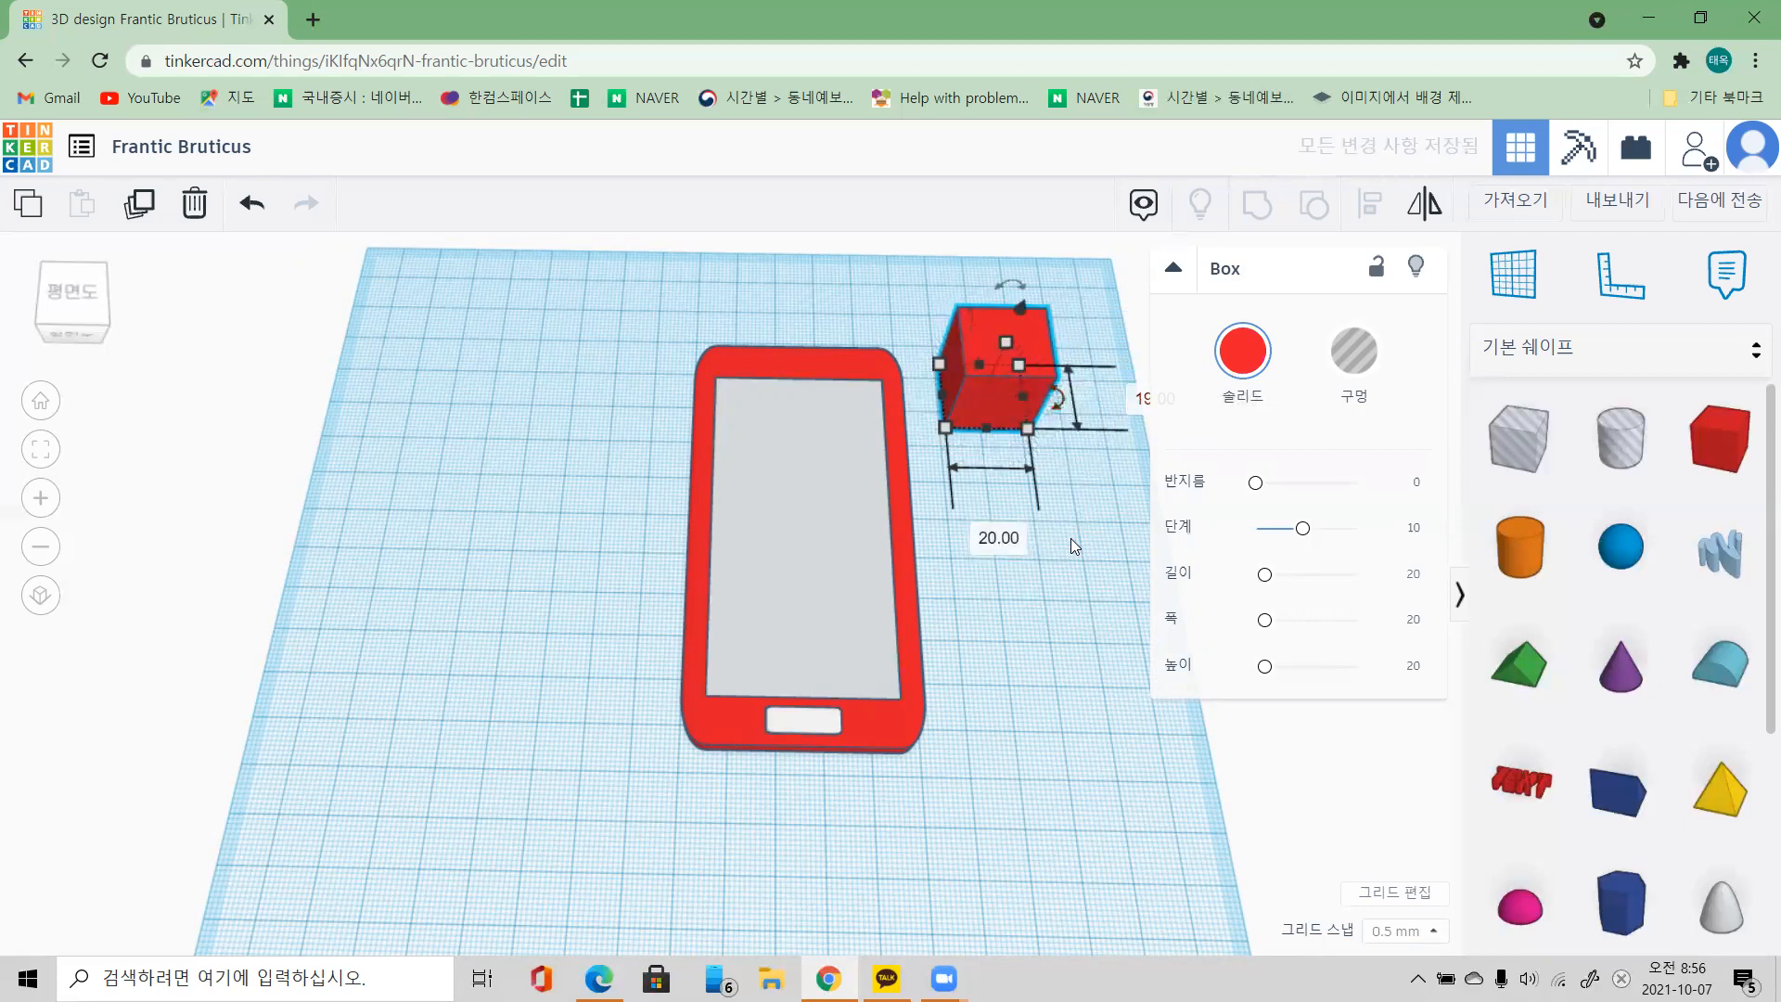
Step: Set the new box's depth to 2 mm and its height to 1 mm
right_drag(1082, 536, 776, 562)
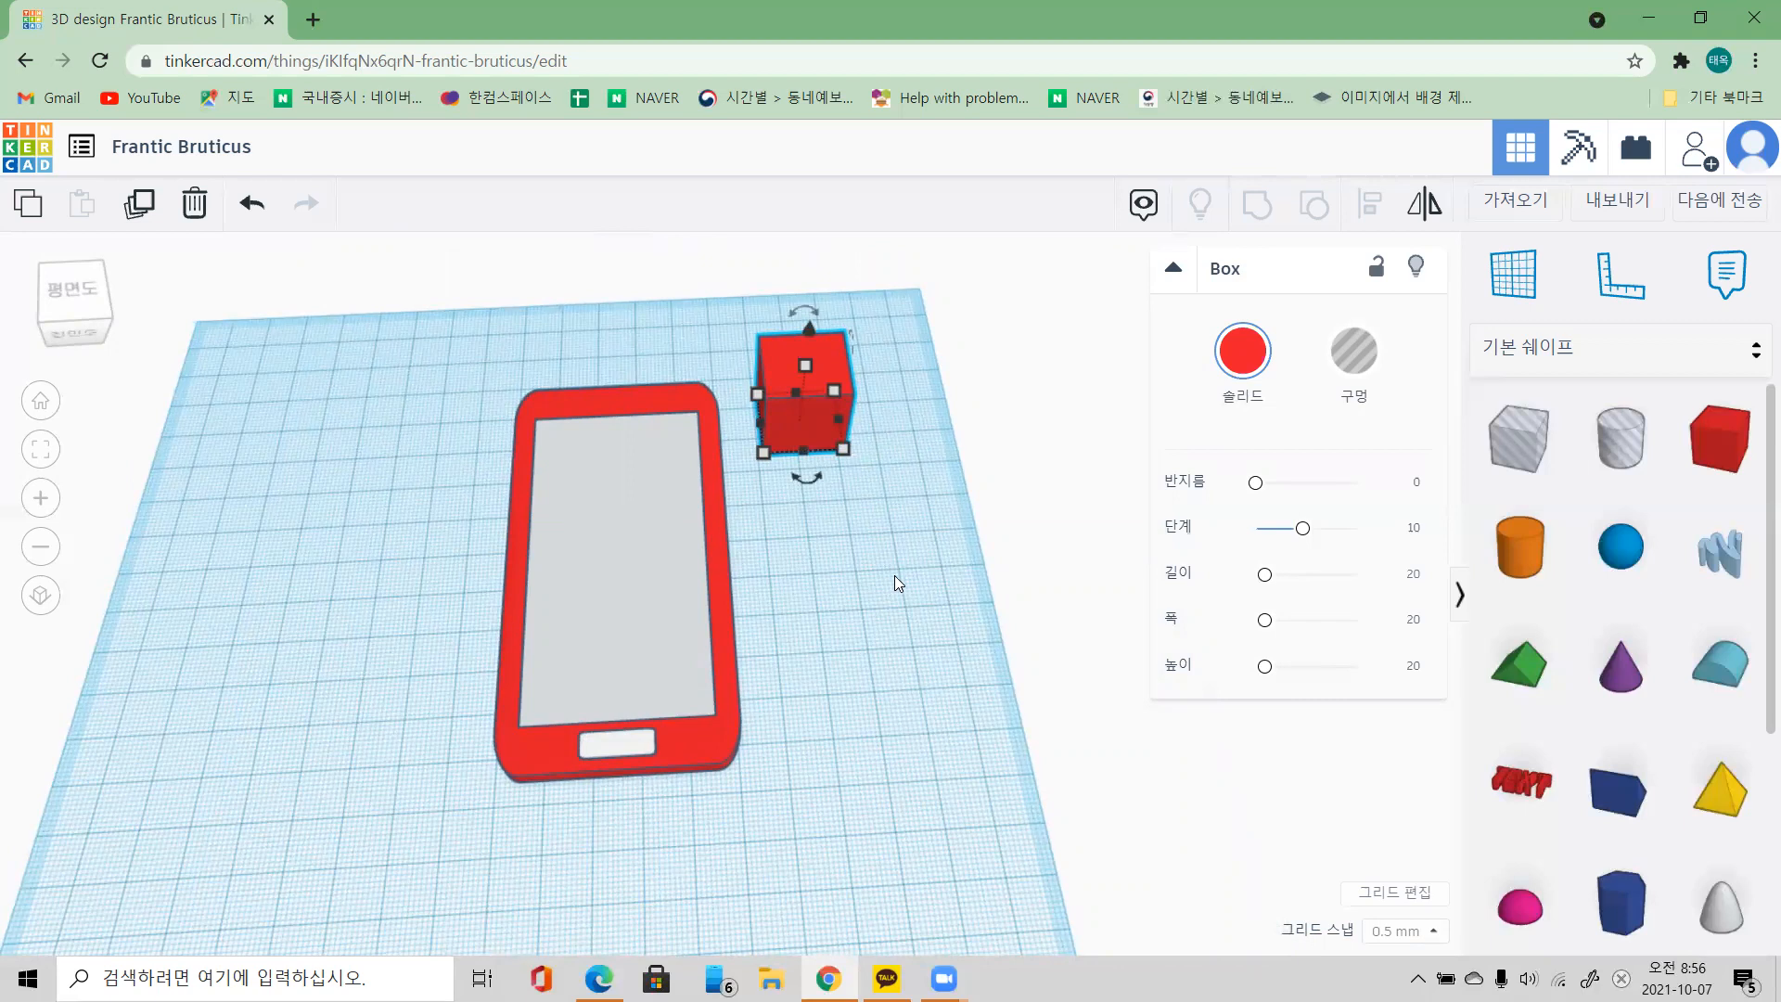
right_drag(888, 561, 718, 684)
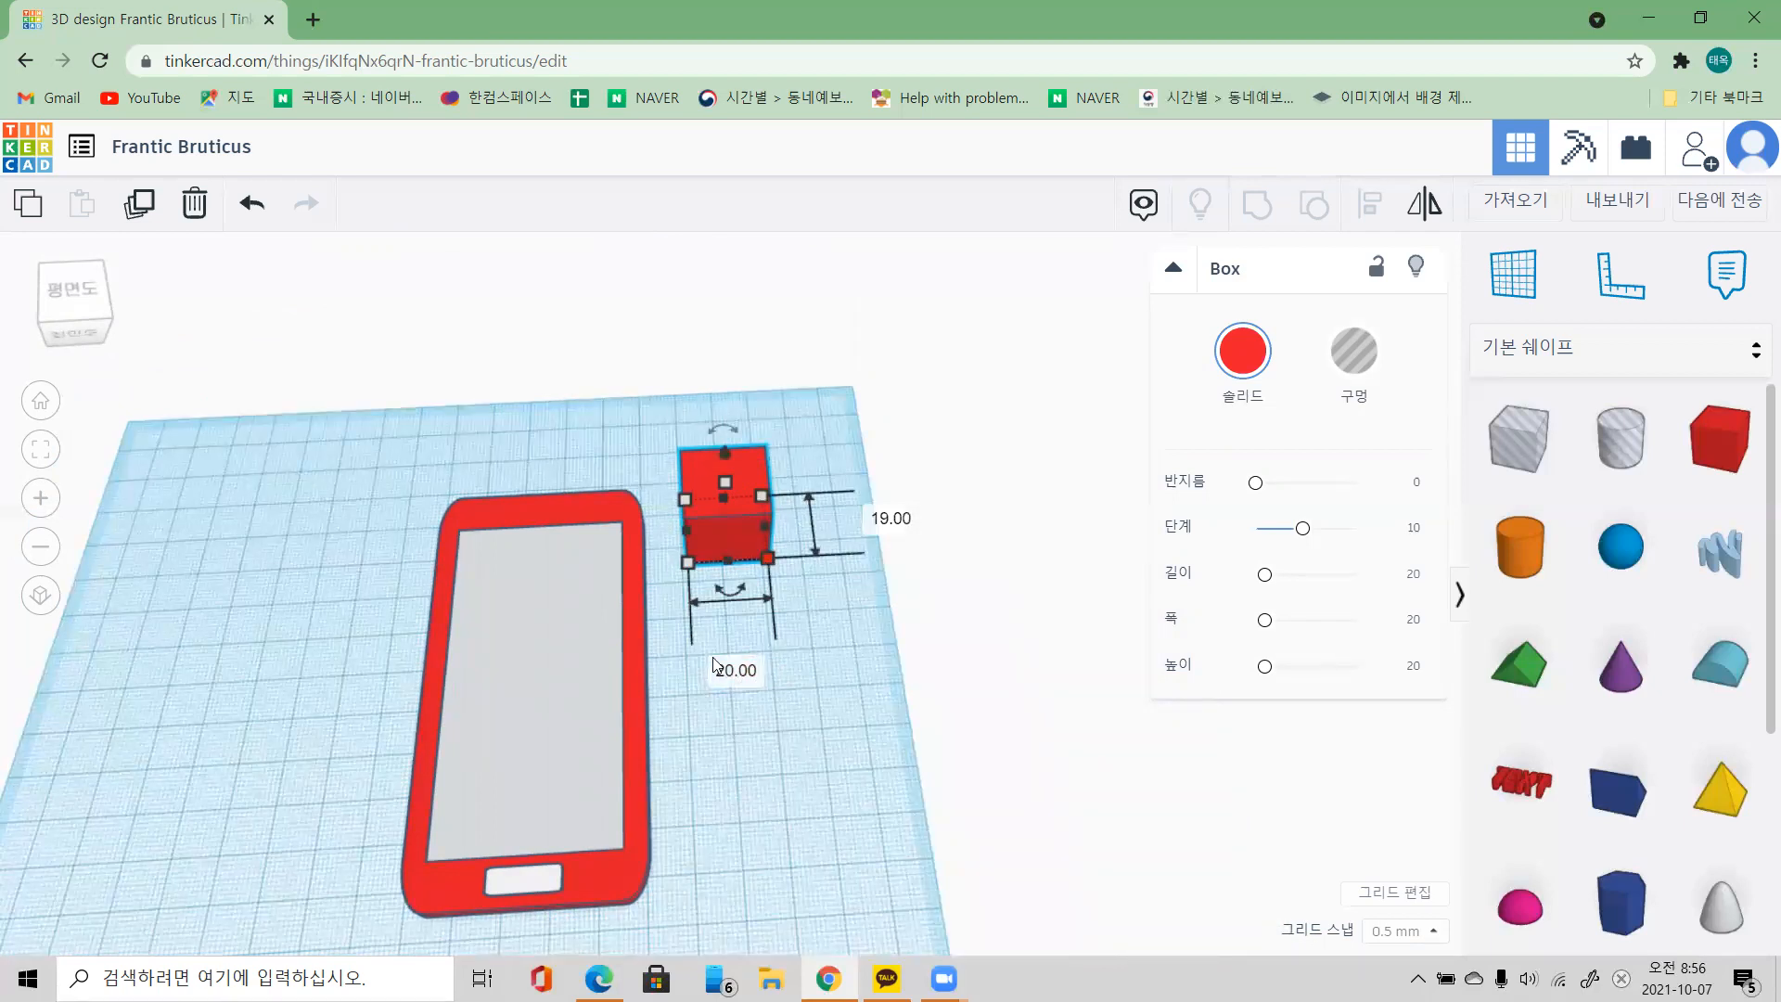
click(886, 523)
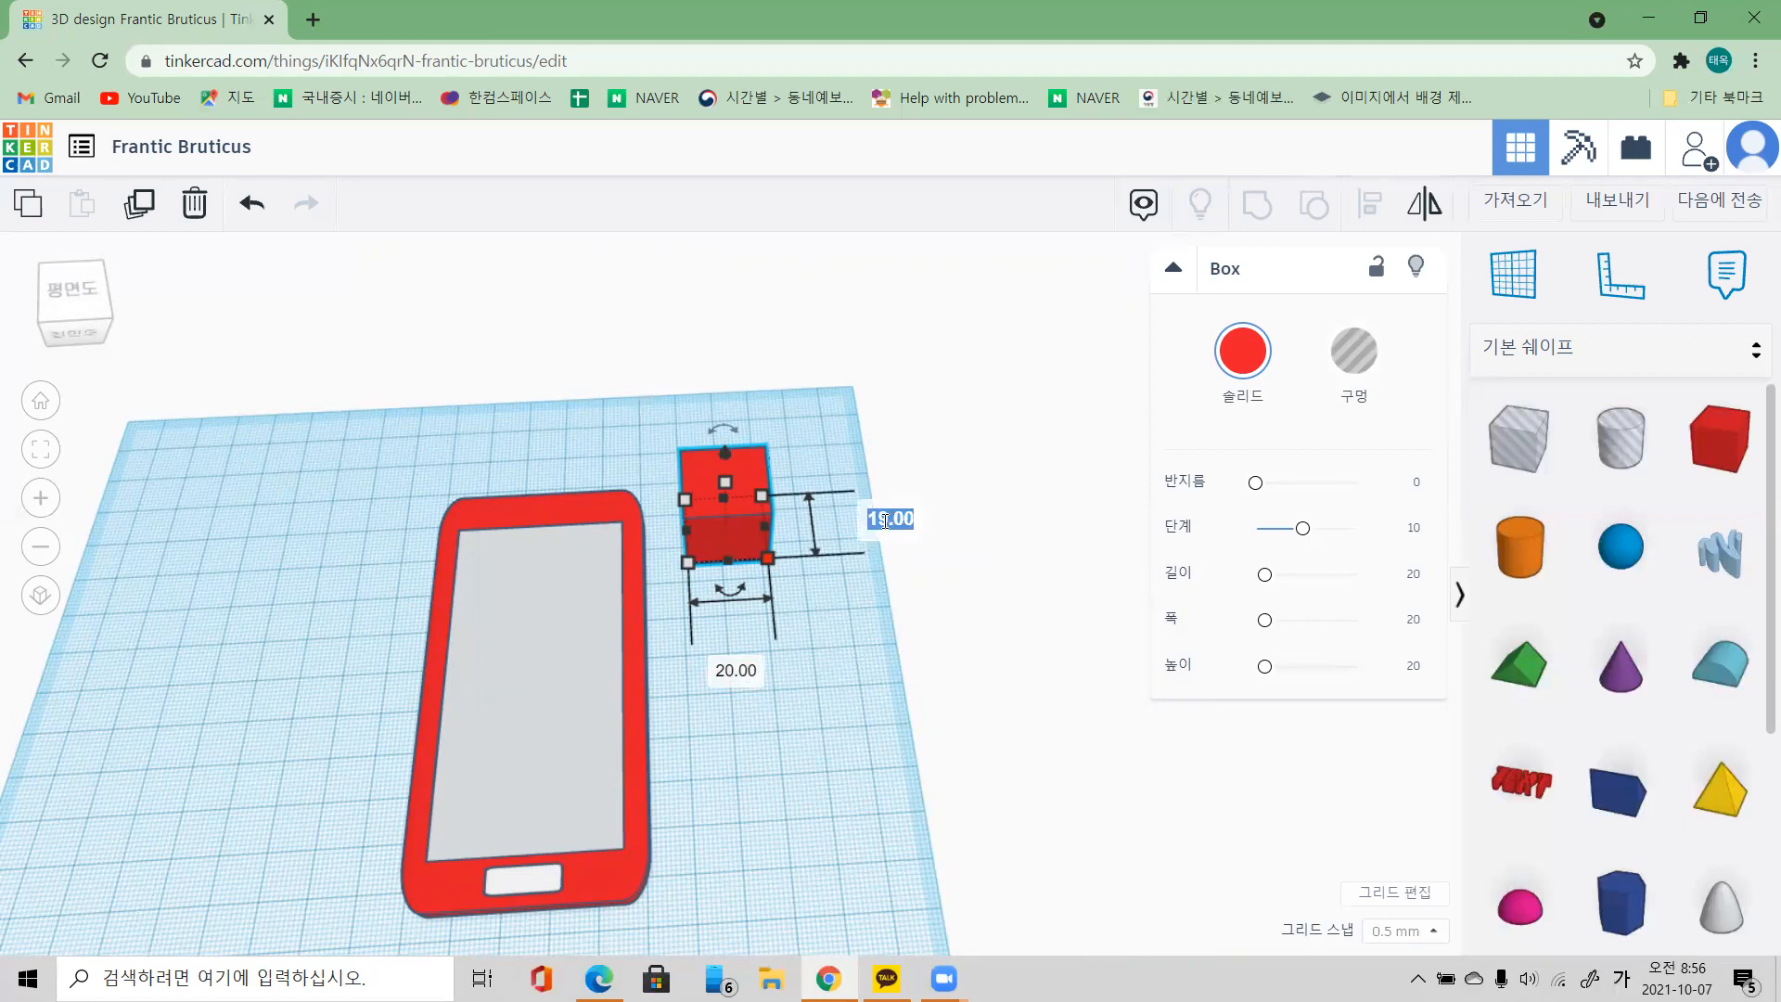
text(2)
key(Return)
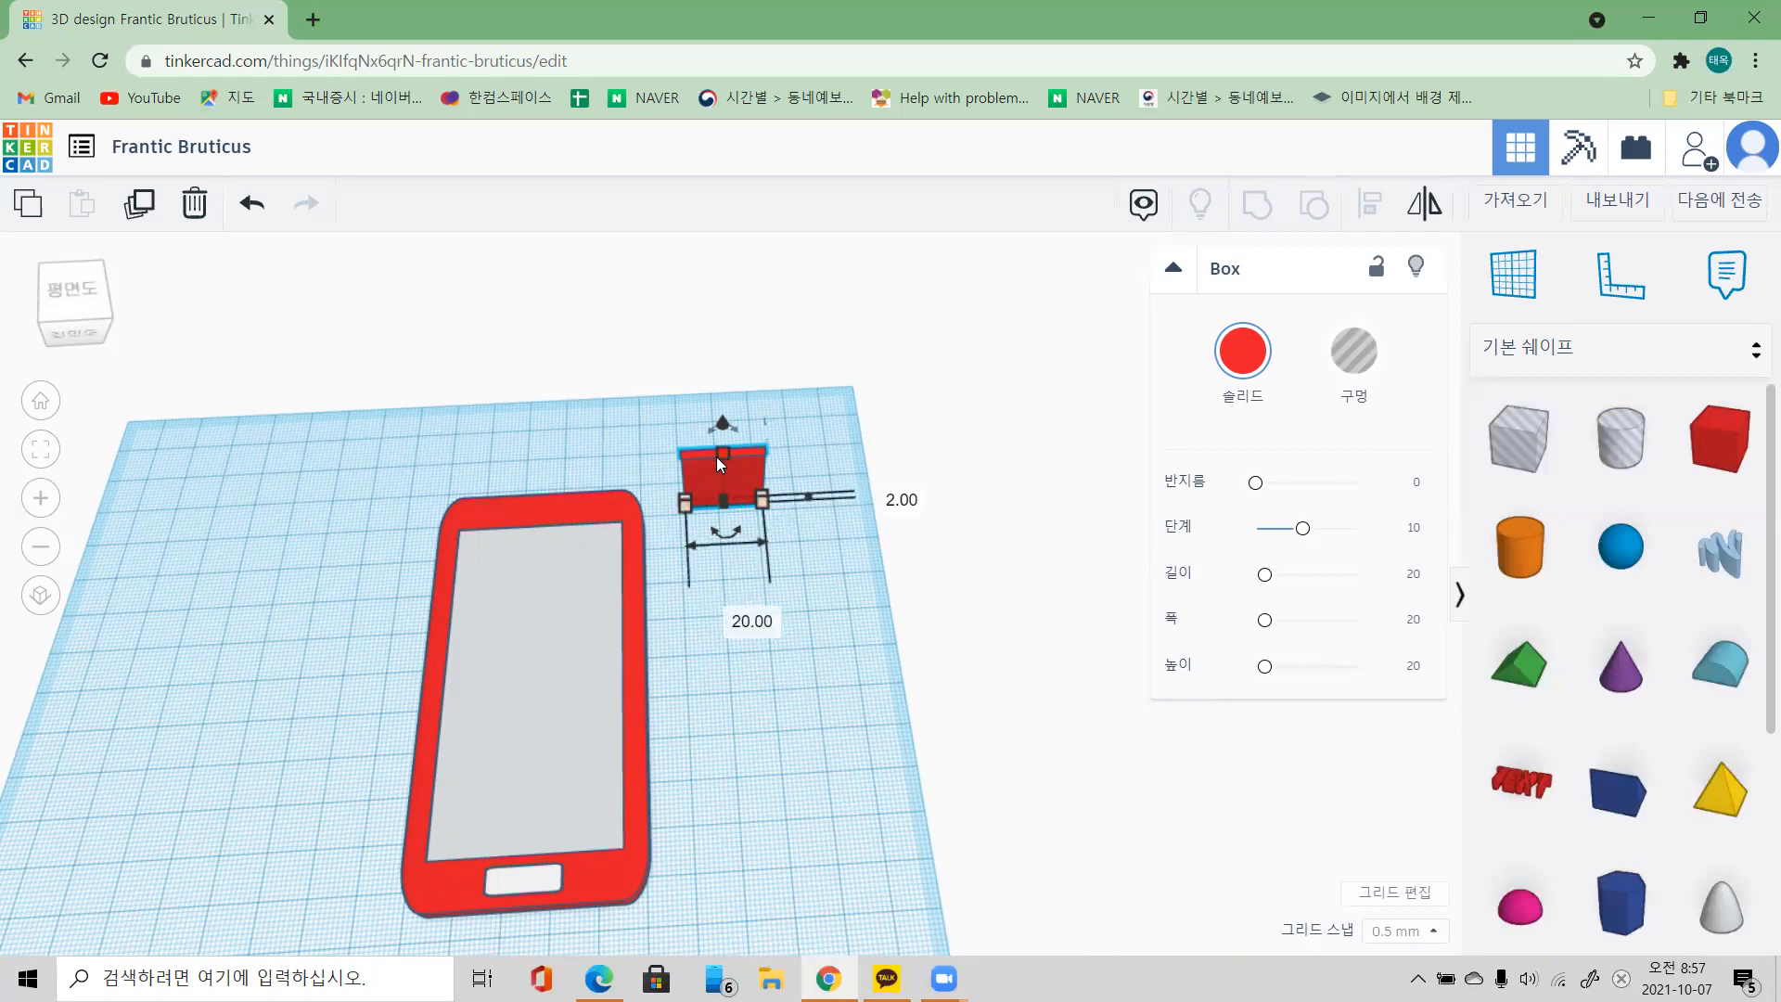
mouse_move(724, 456)
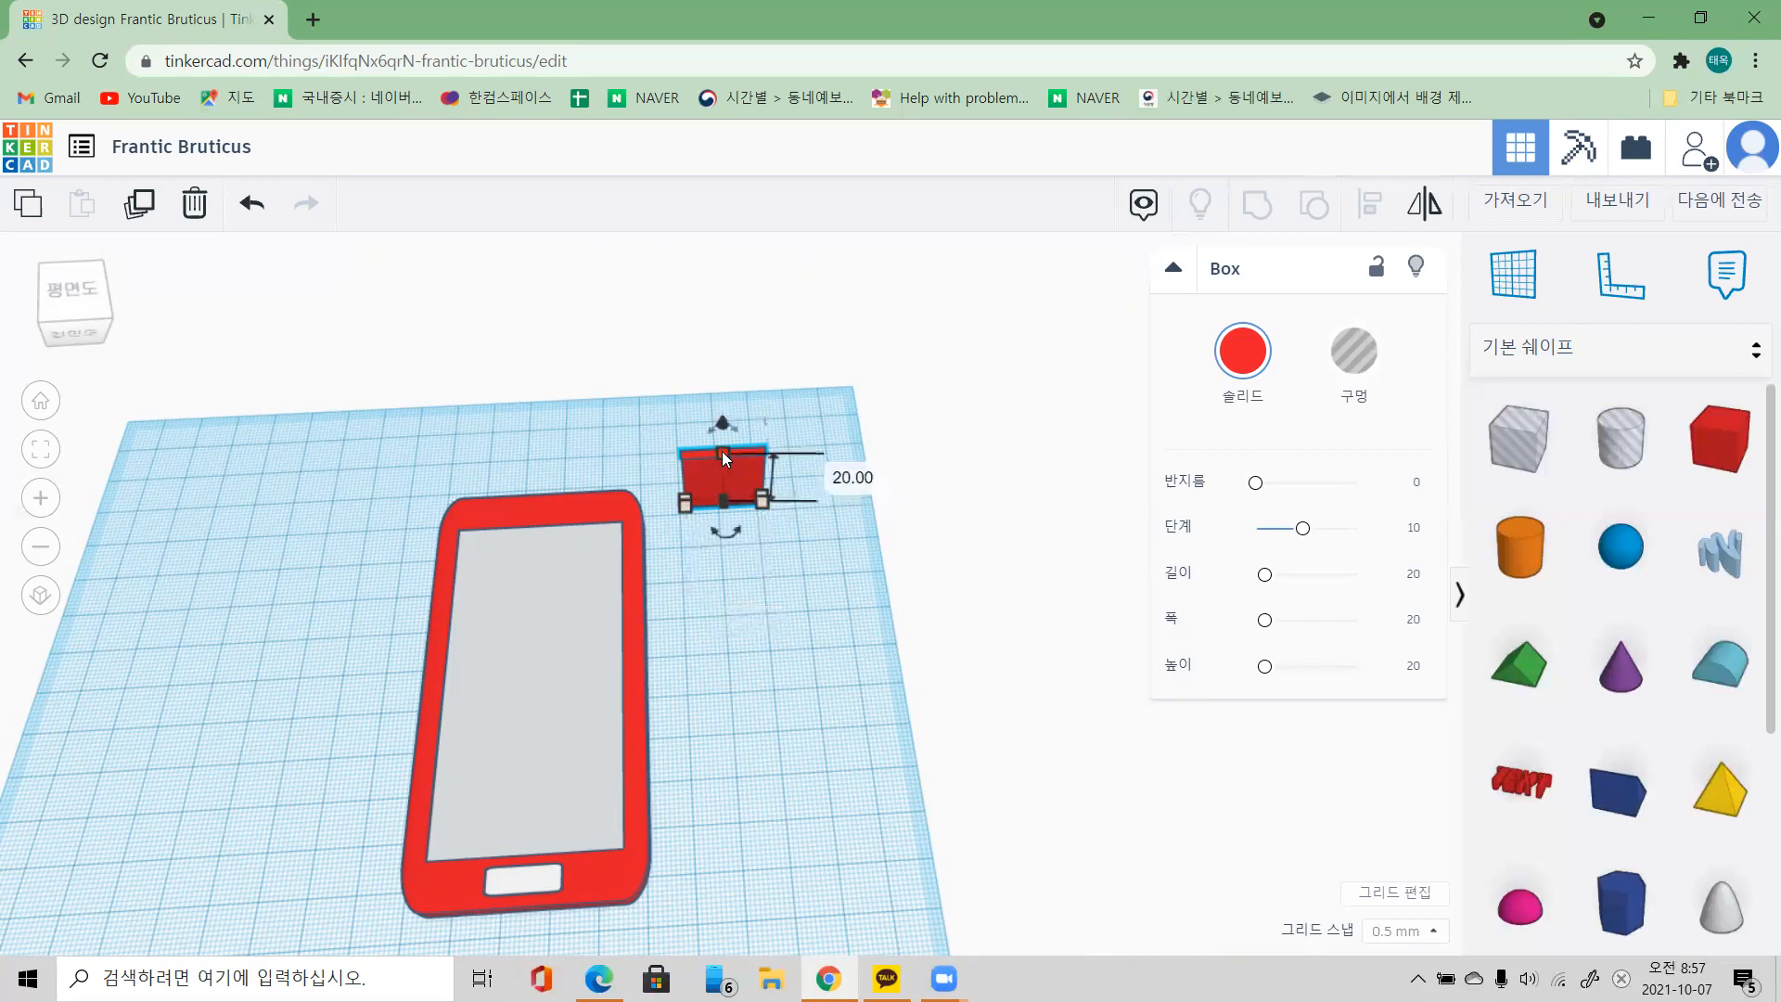
click(864, 480)
text(1)
key(Return)
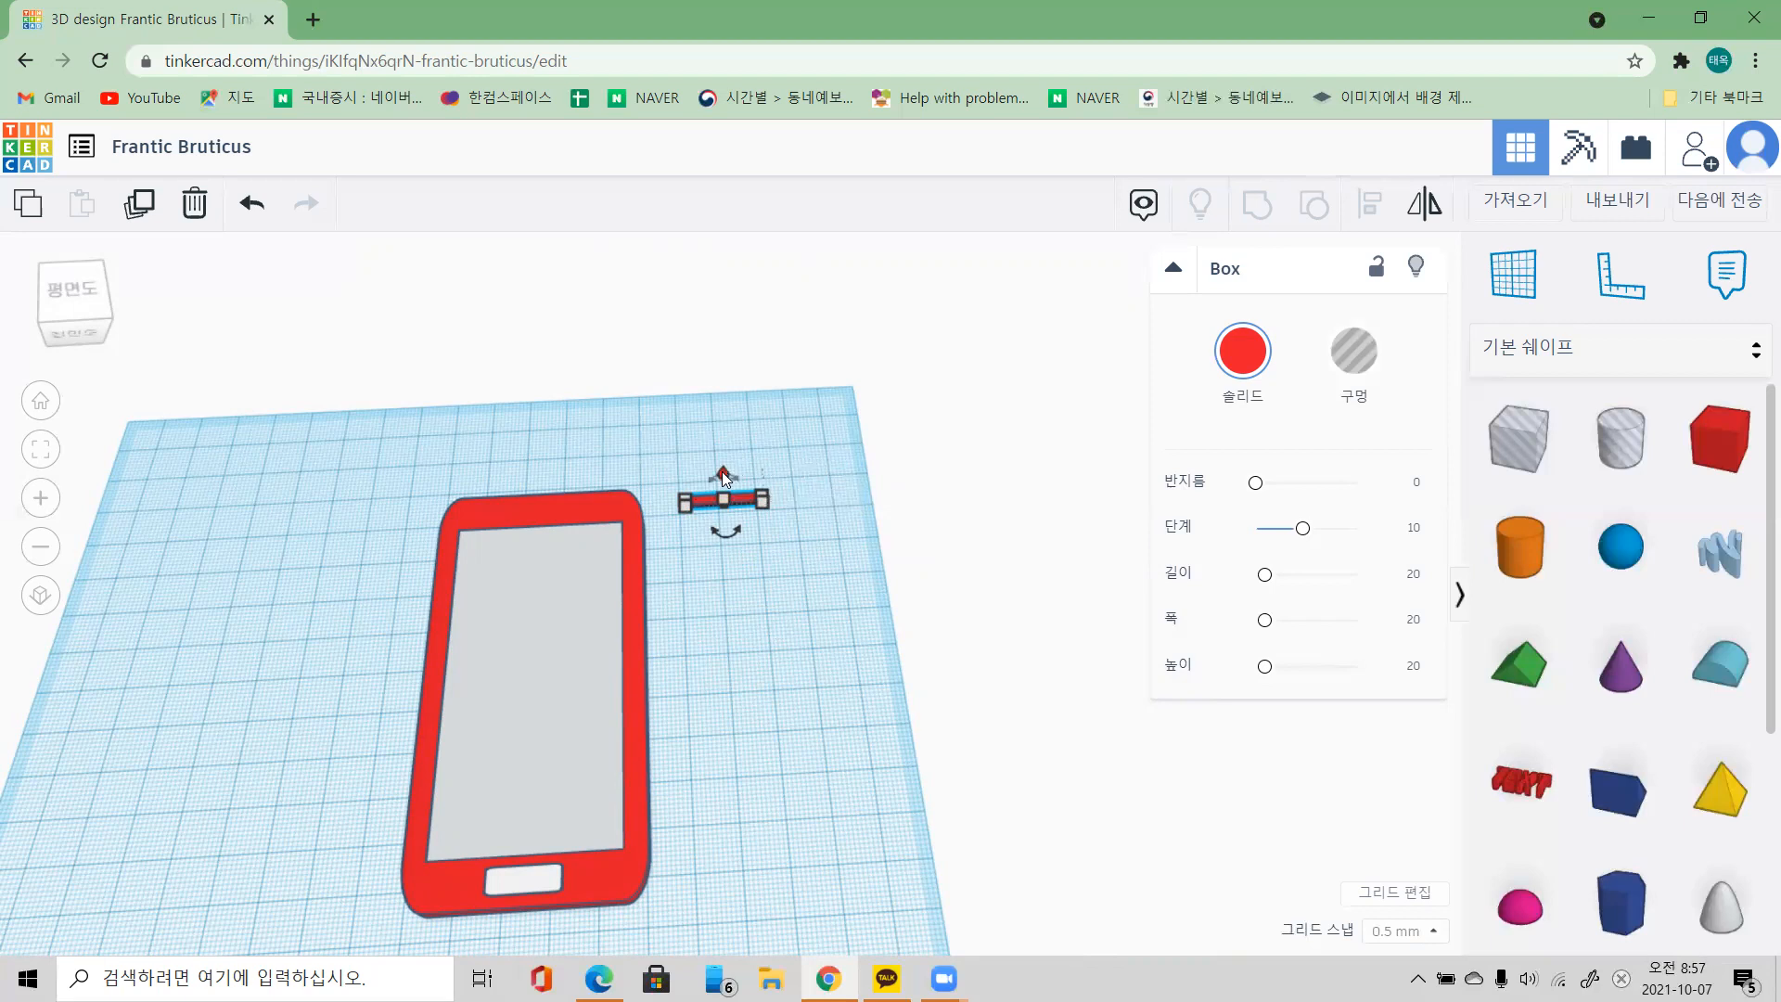
Step: Raise the thin bar 5 mm above the workplane and recolour it white
drag(724, 478, 722, 397)
click(892, 471)
text(5)
key(Return)
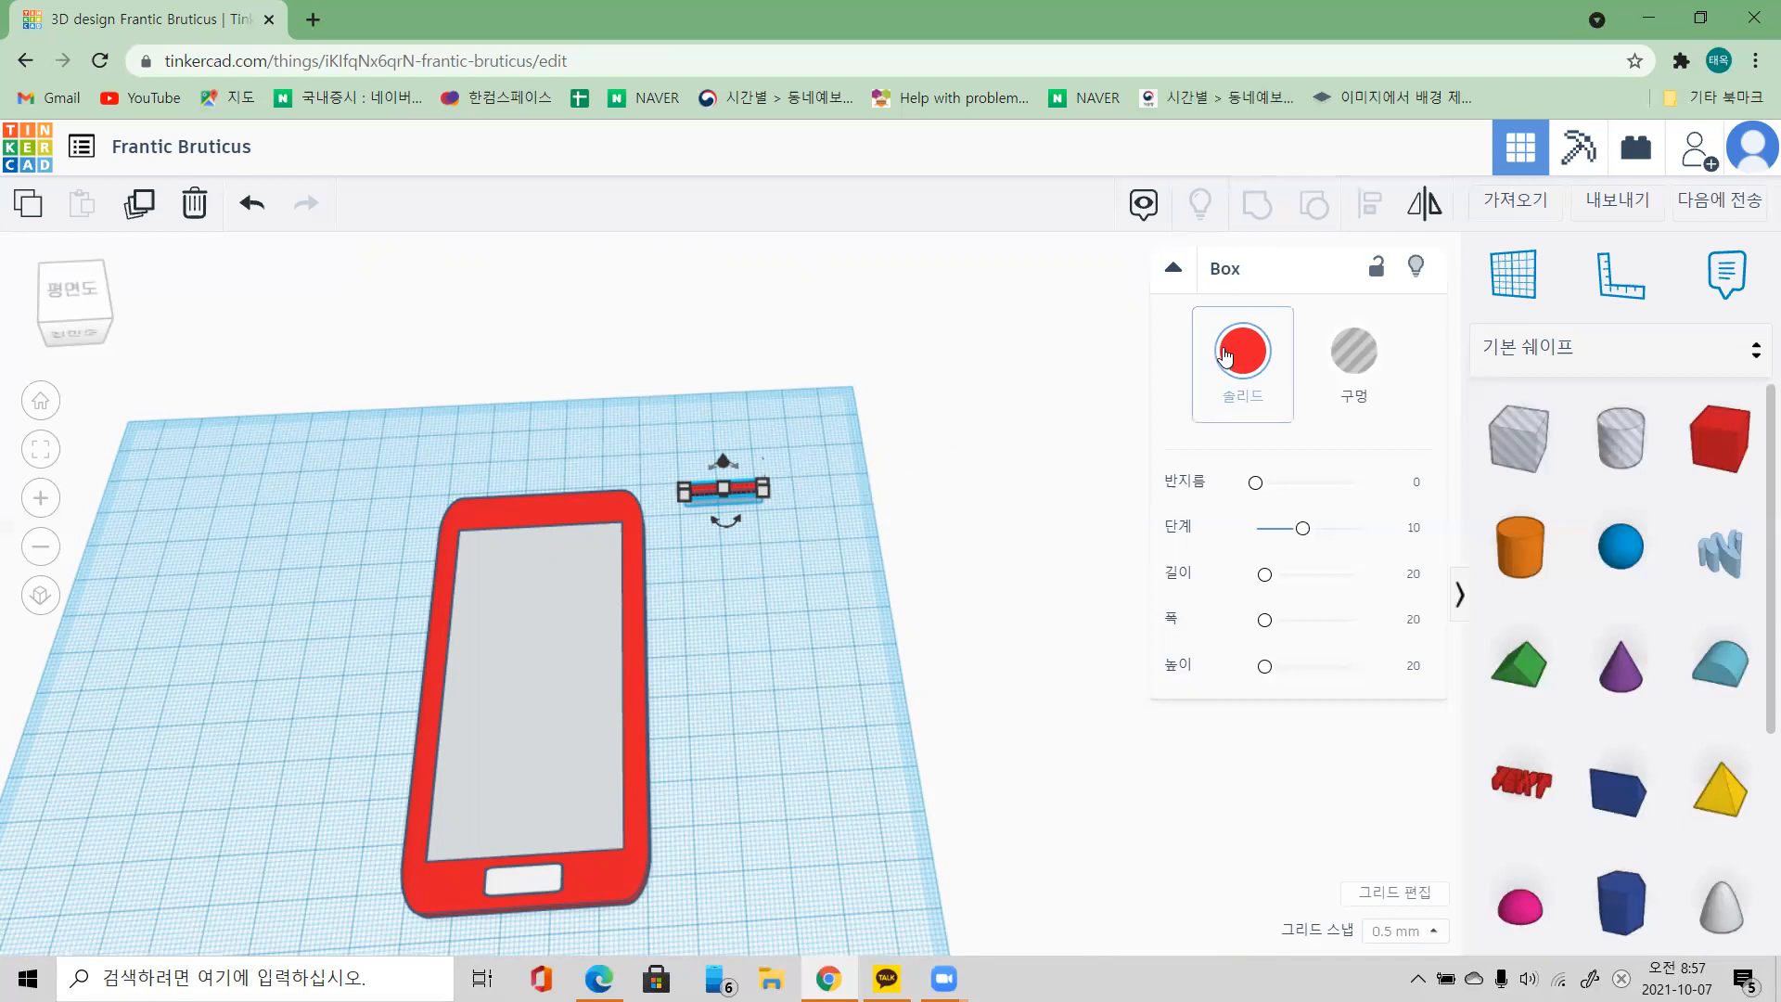
click(1247, 362)
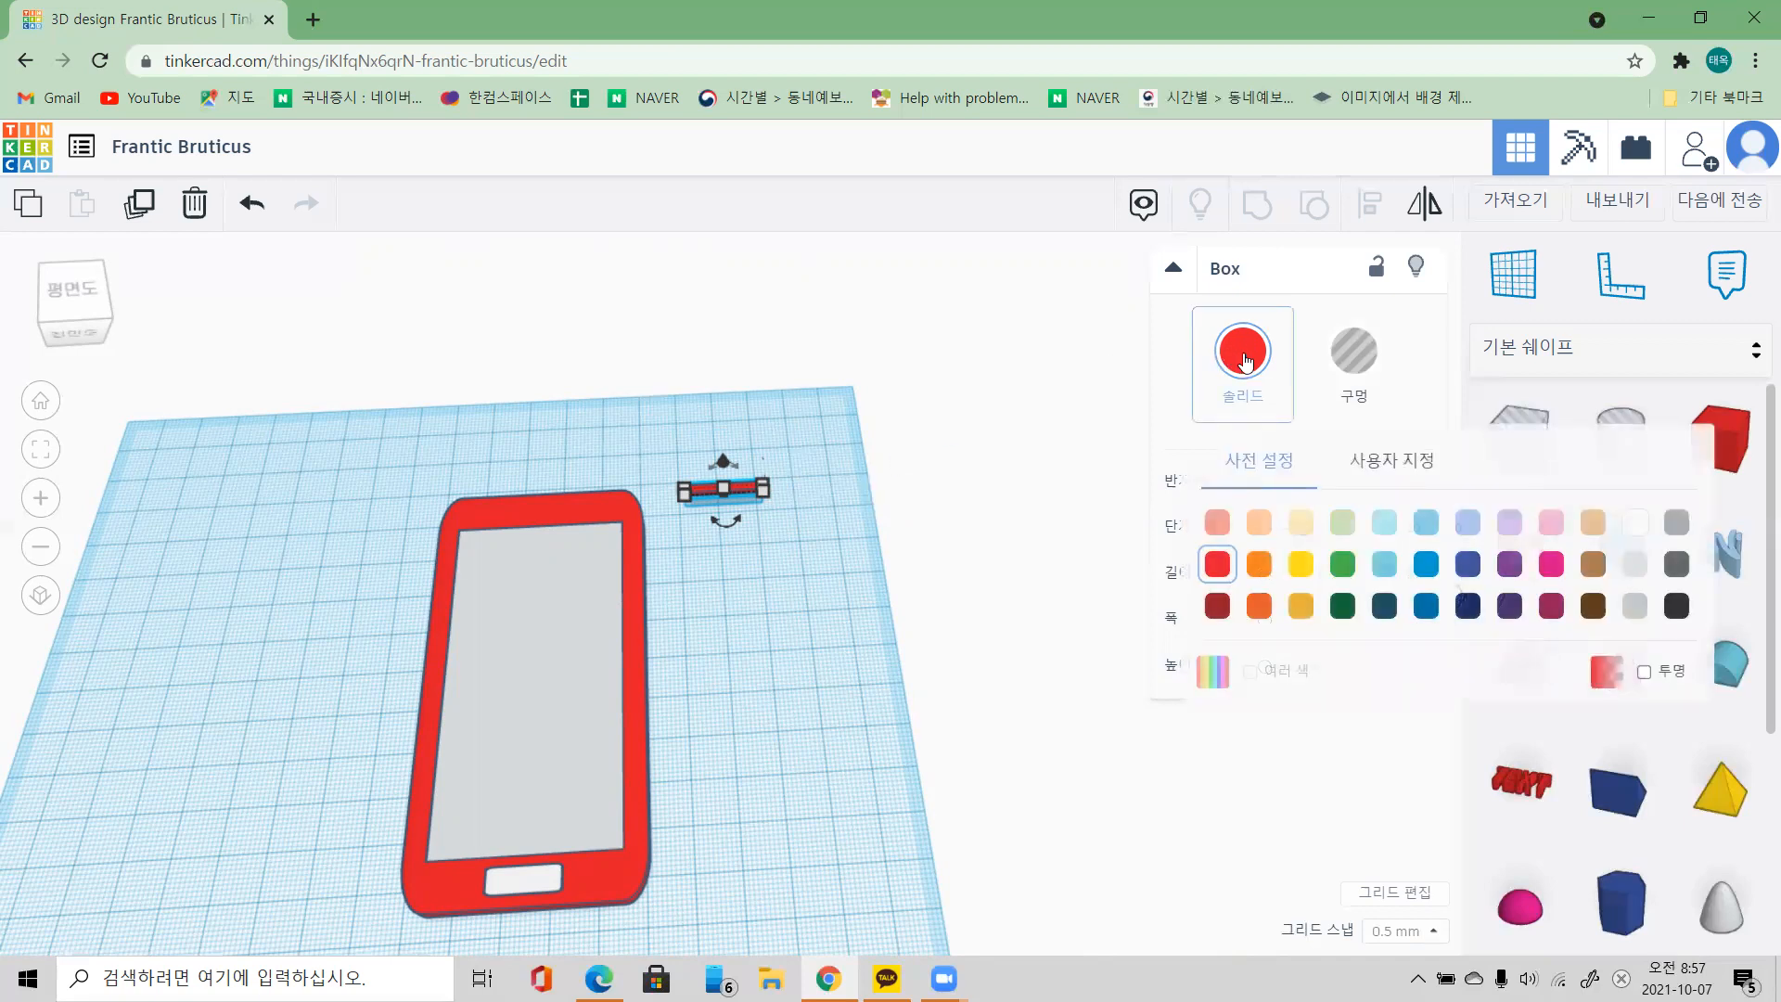
click(1636, 523)
Step: Round the white bar's corners with a radius of 2
scroll(803, 481, up, 4)
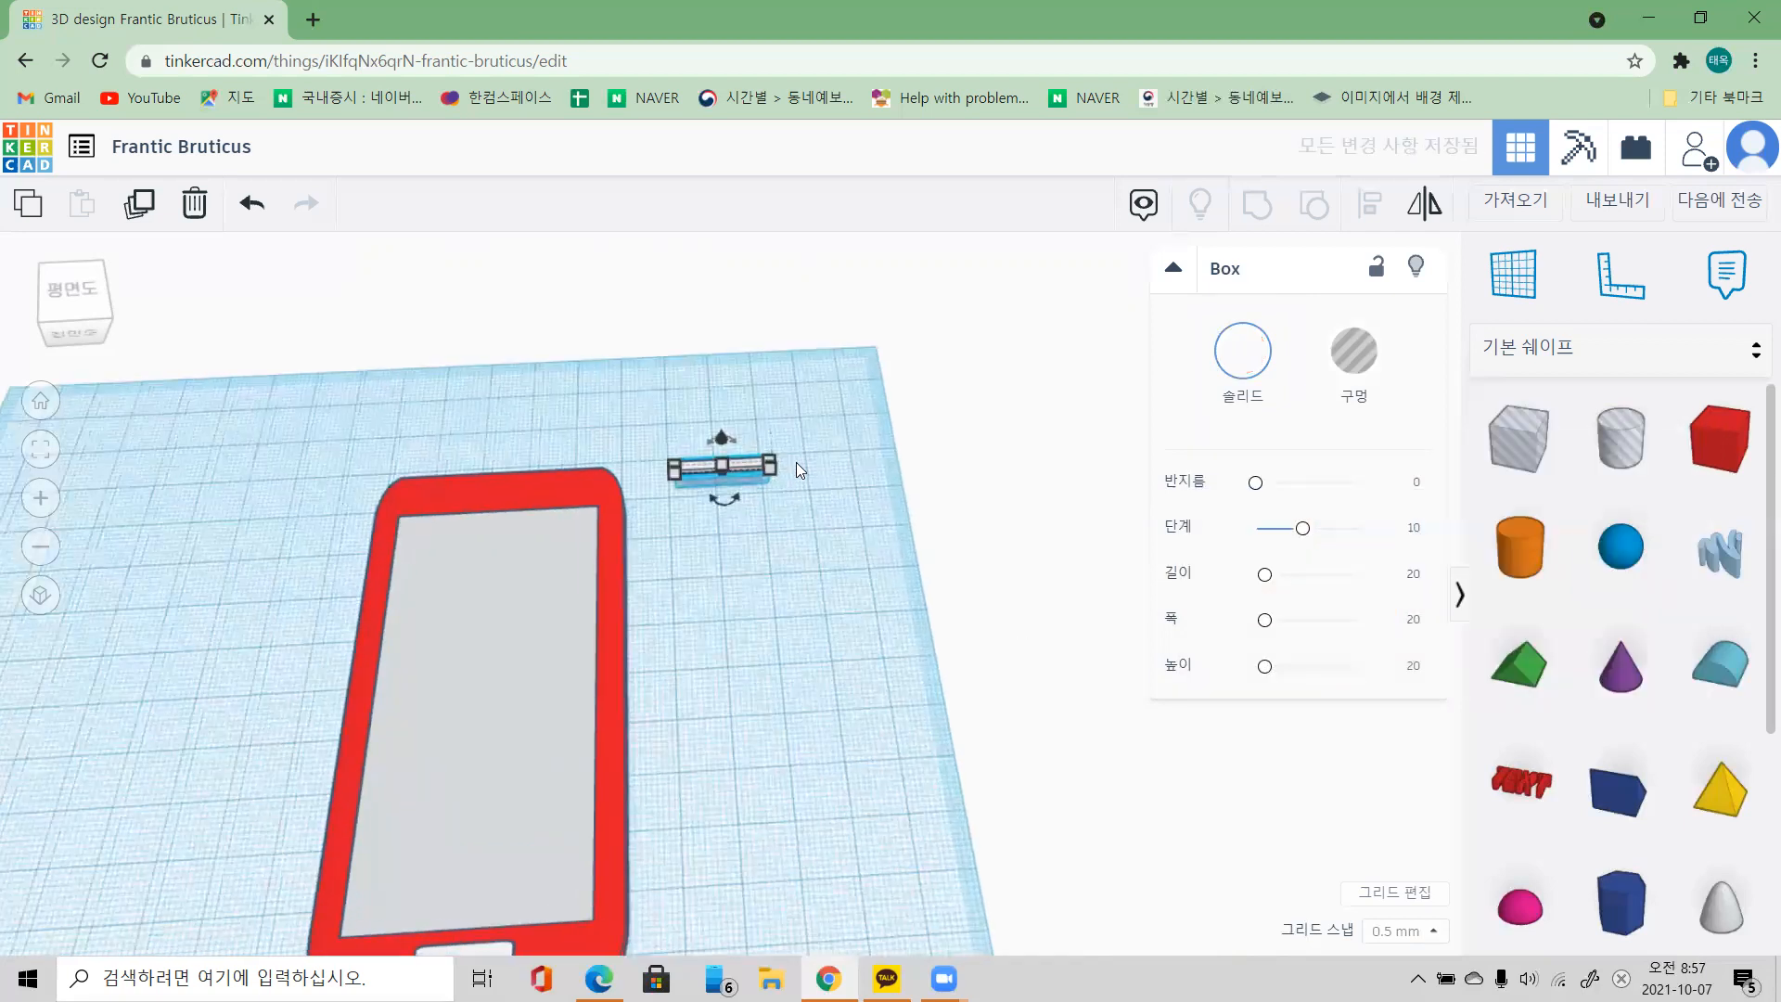
scroll(796, 456, down, 4)
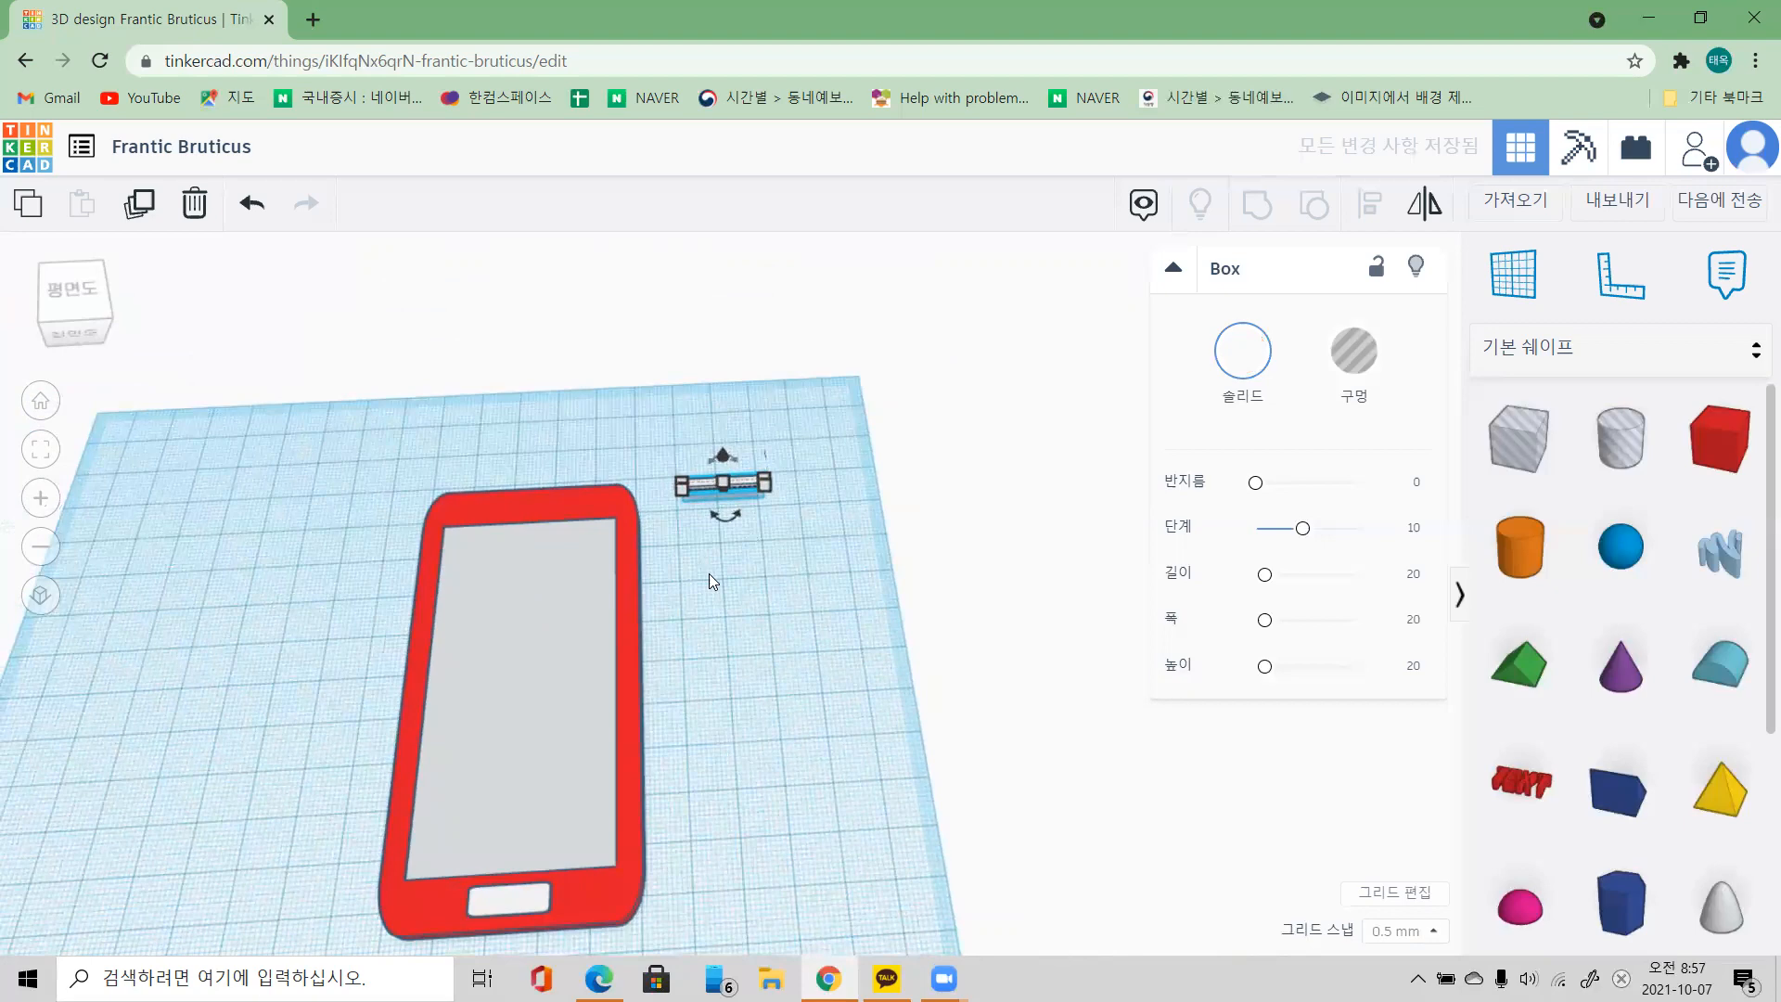
scroll(751, 584, up, 4)
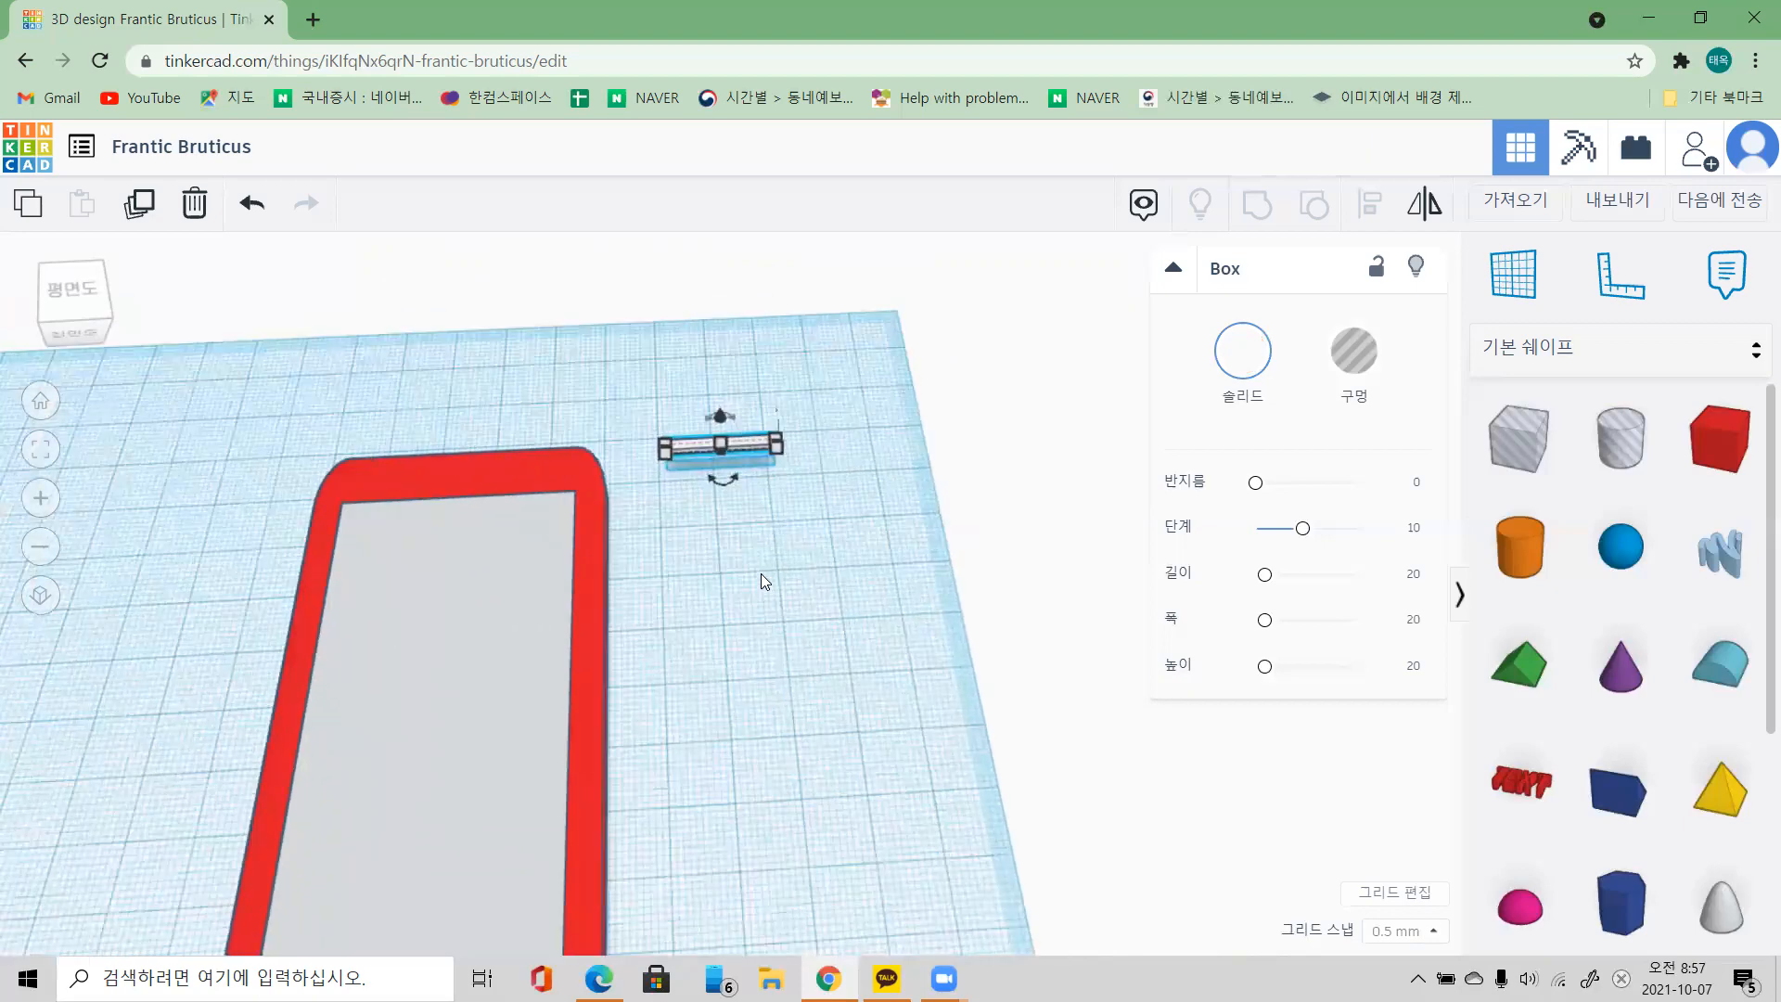
scroll(770, 551, down, 3)
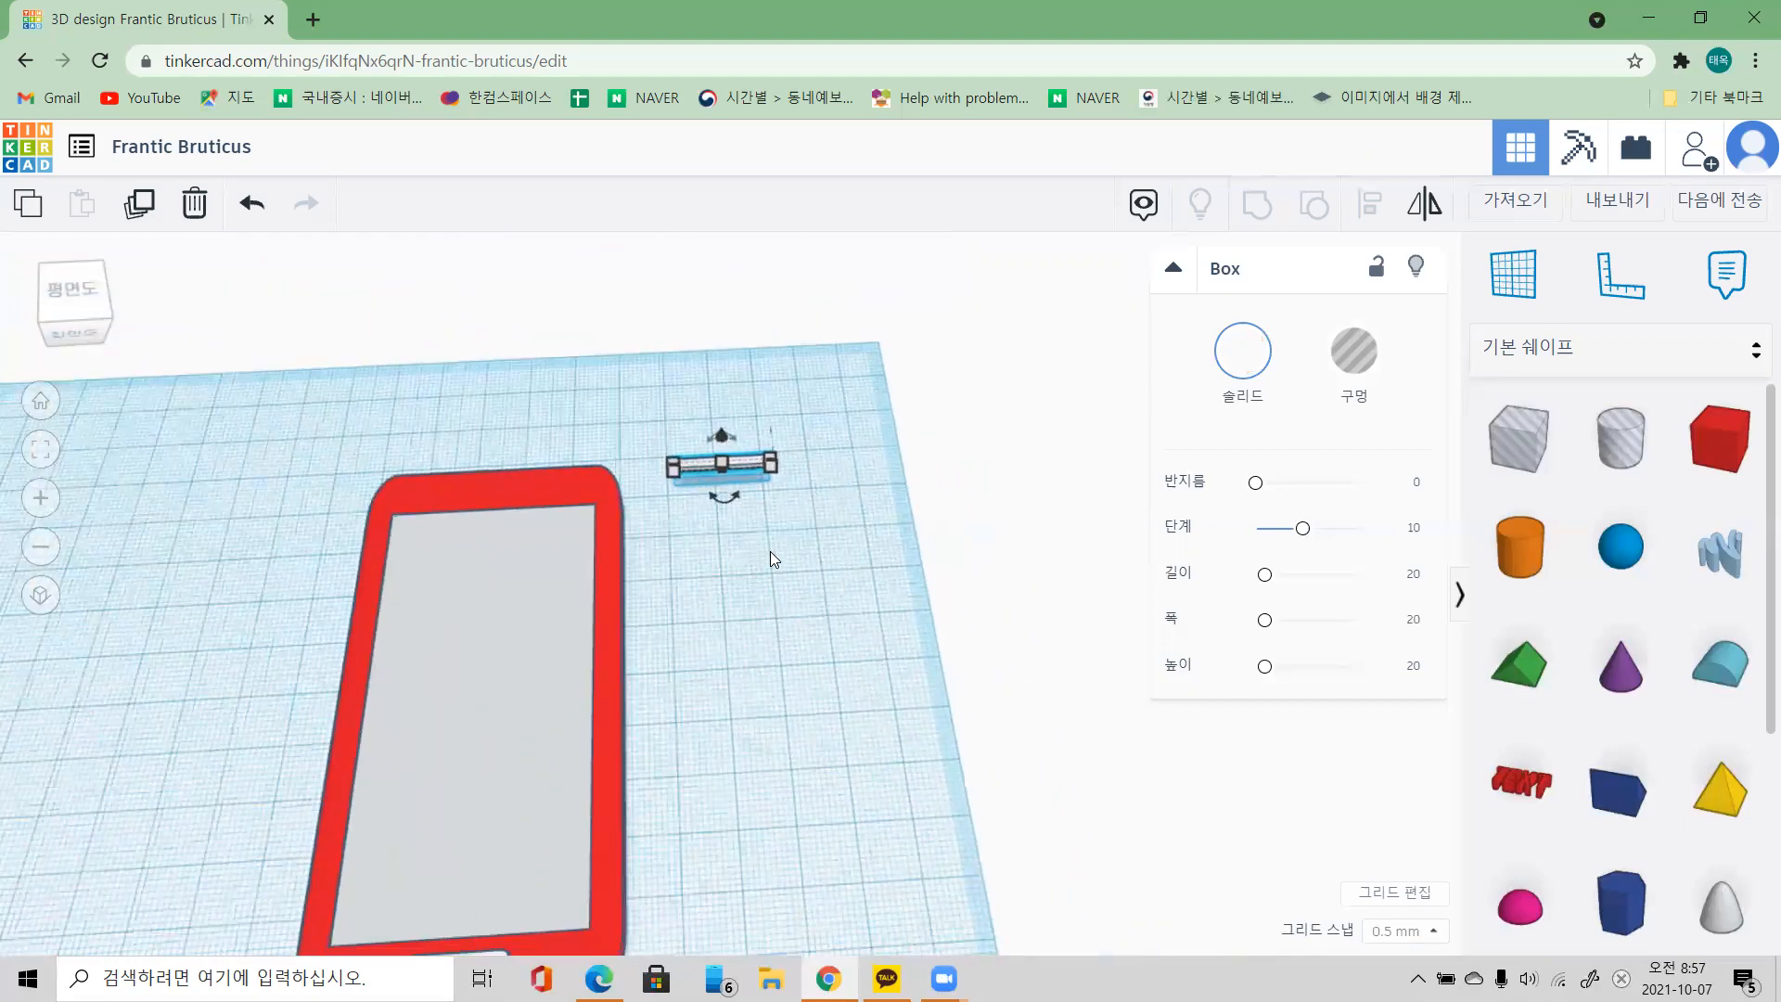
scroll(769, 551, up, 2)
scroll(770, 551, up, 2)
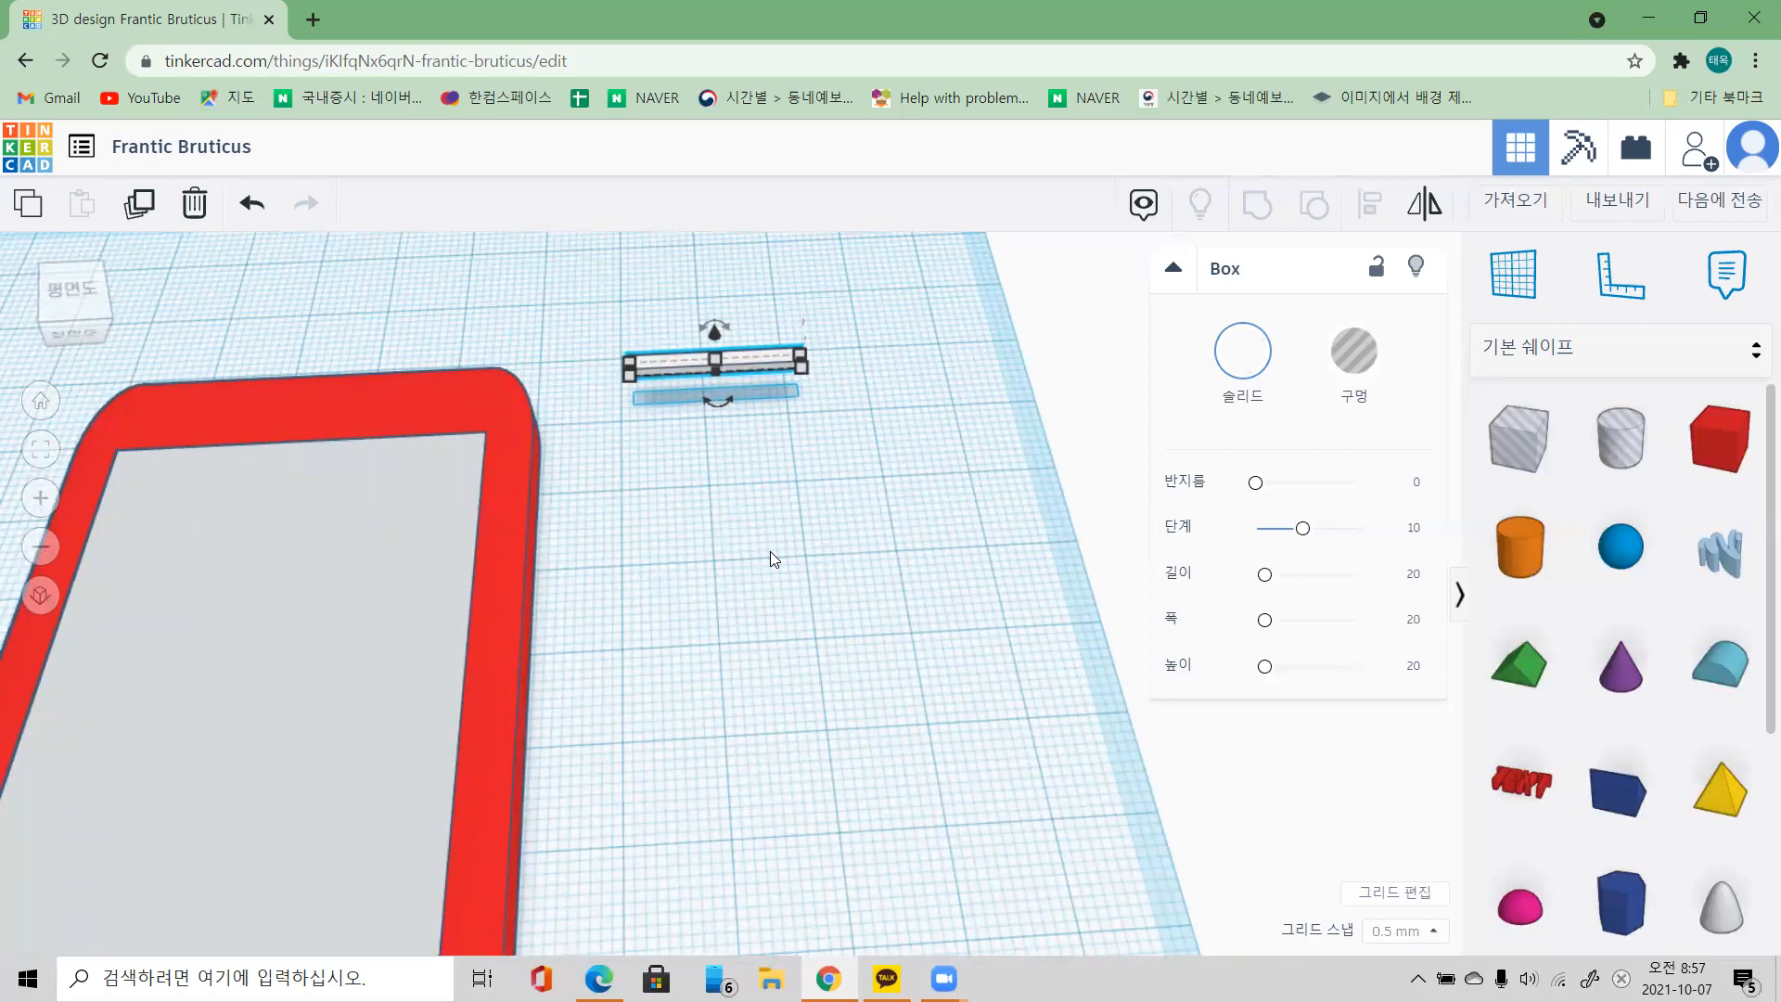
scroll(761, 484, up, 1)
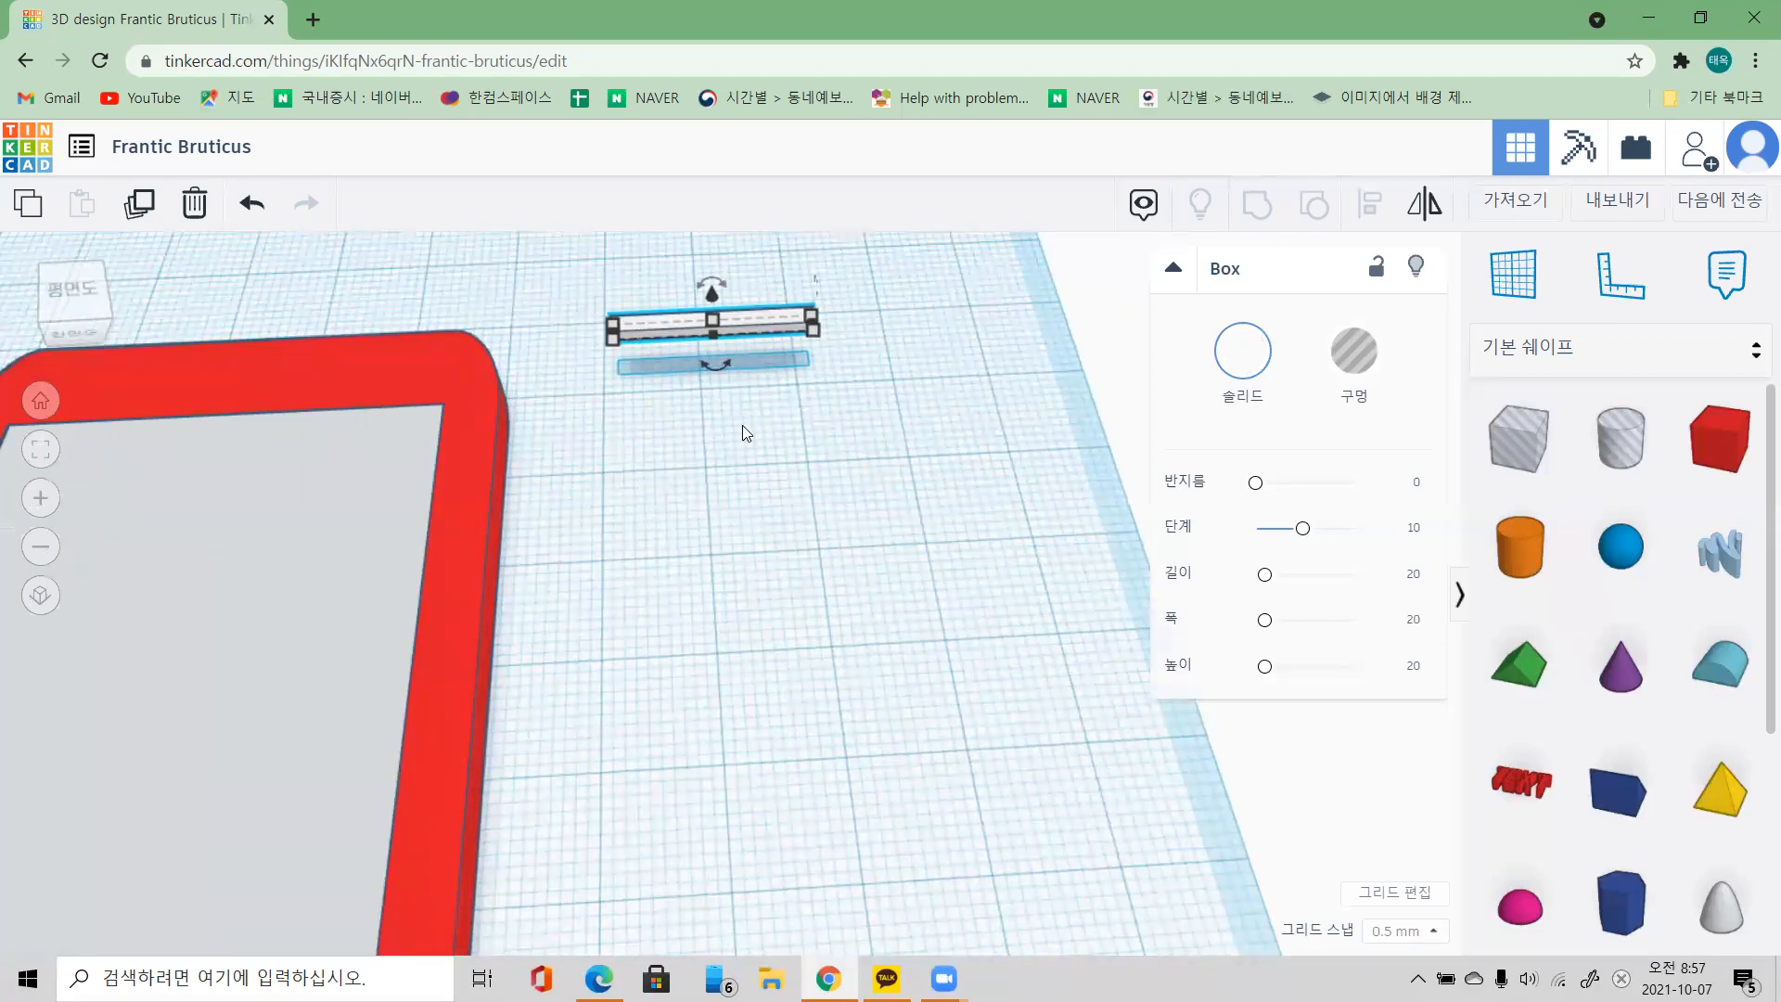
middle_drag(742, 425, 825, 803)
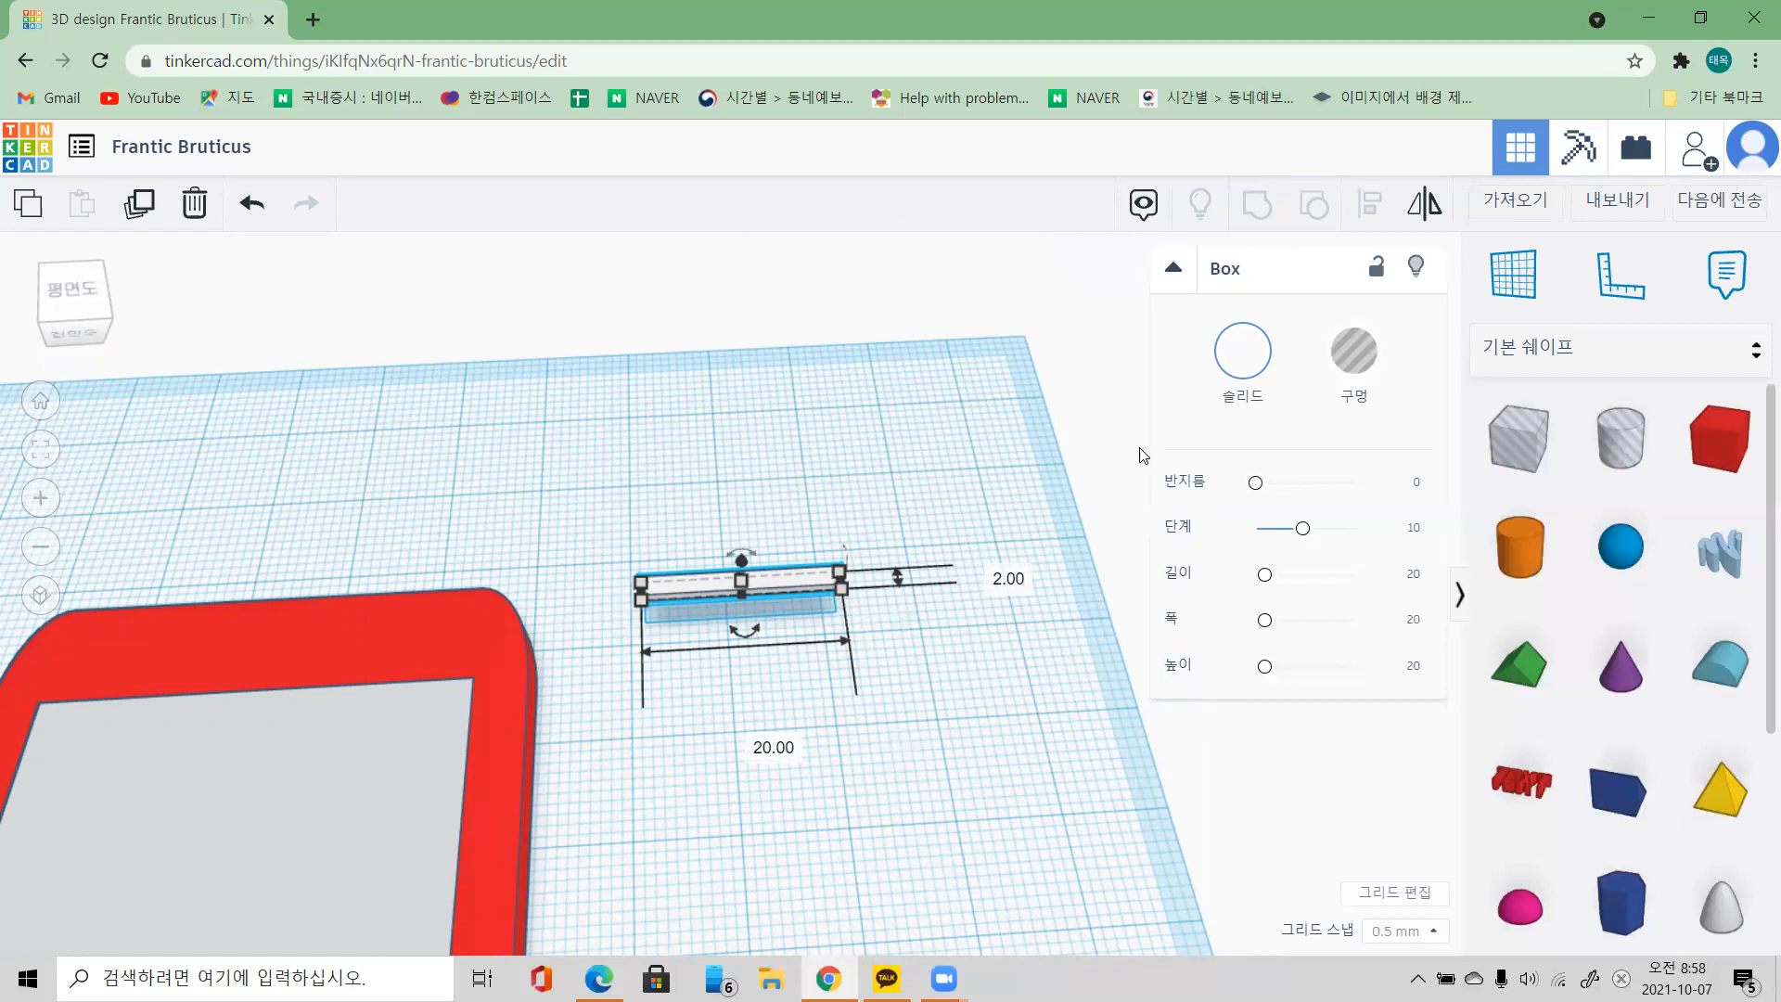
click(1417, 483)
text(2)
key(Return)
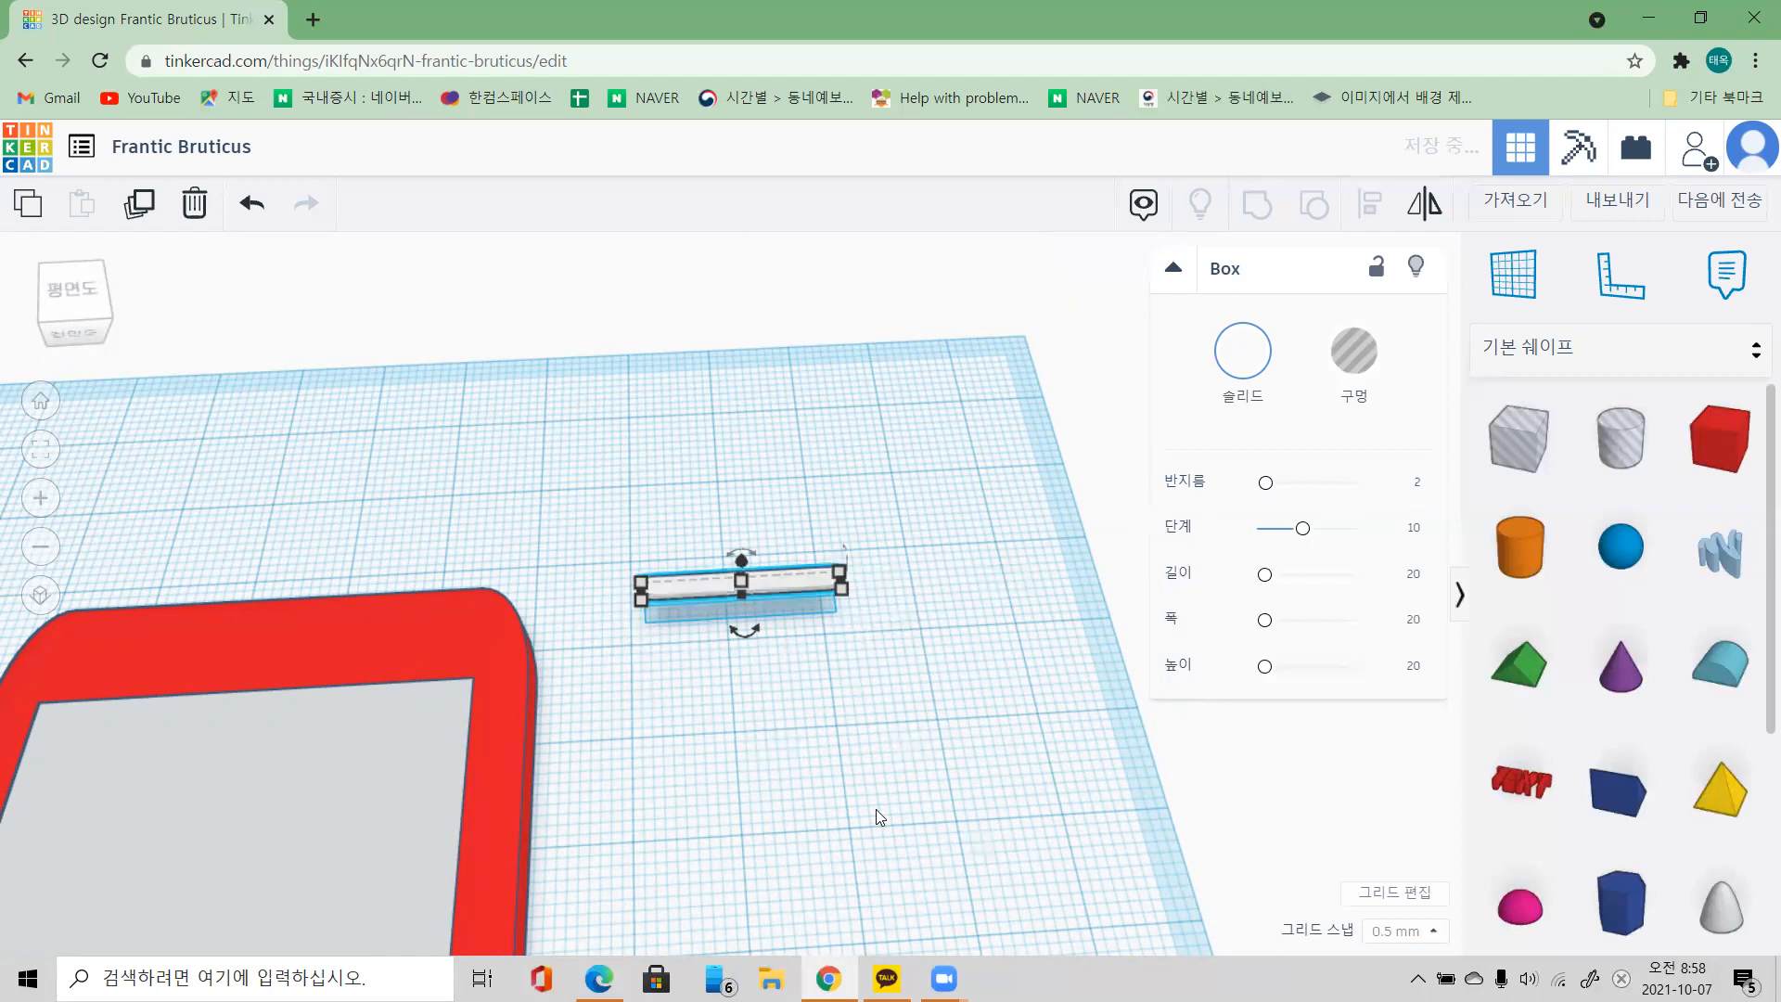
click(805, 698)
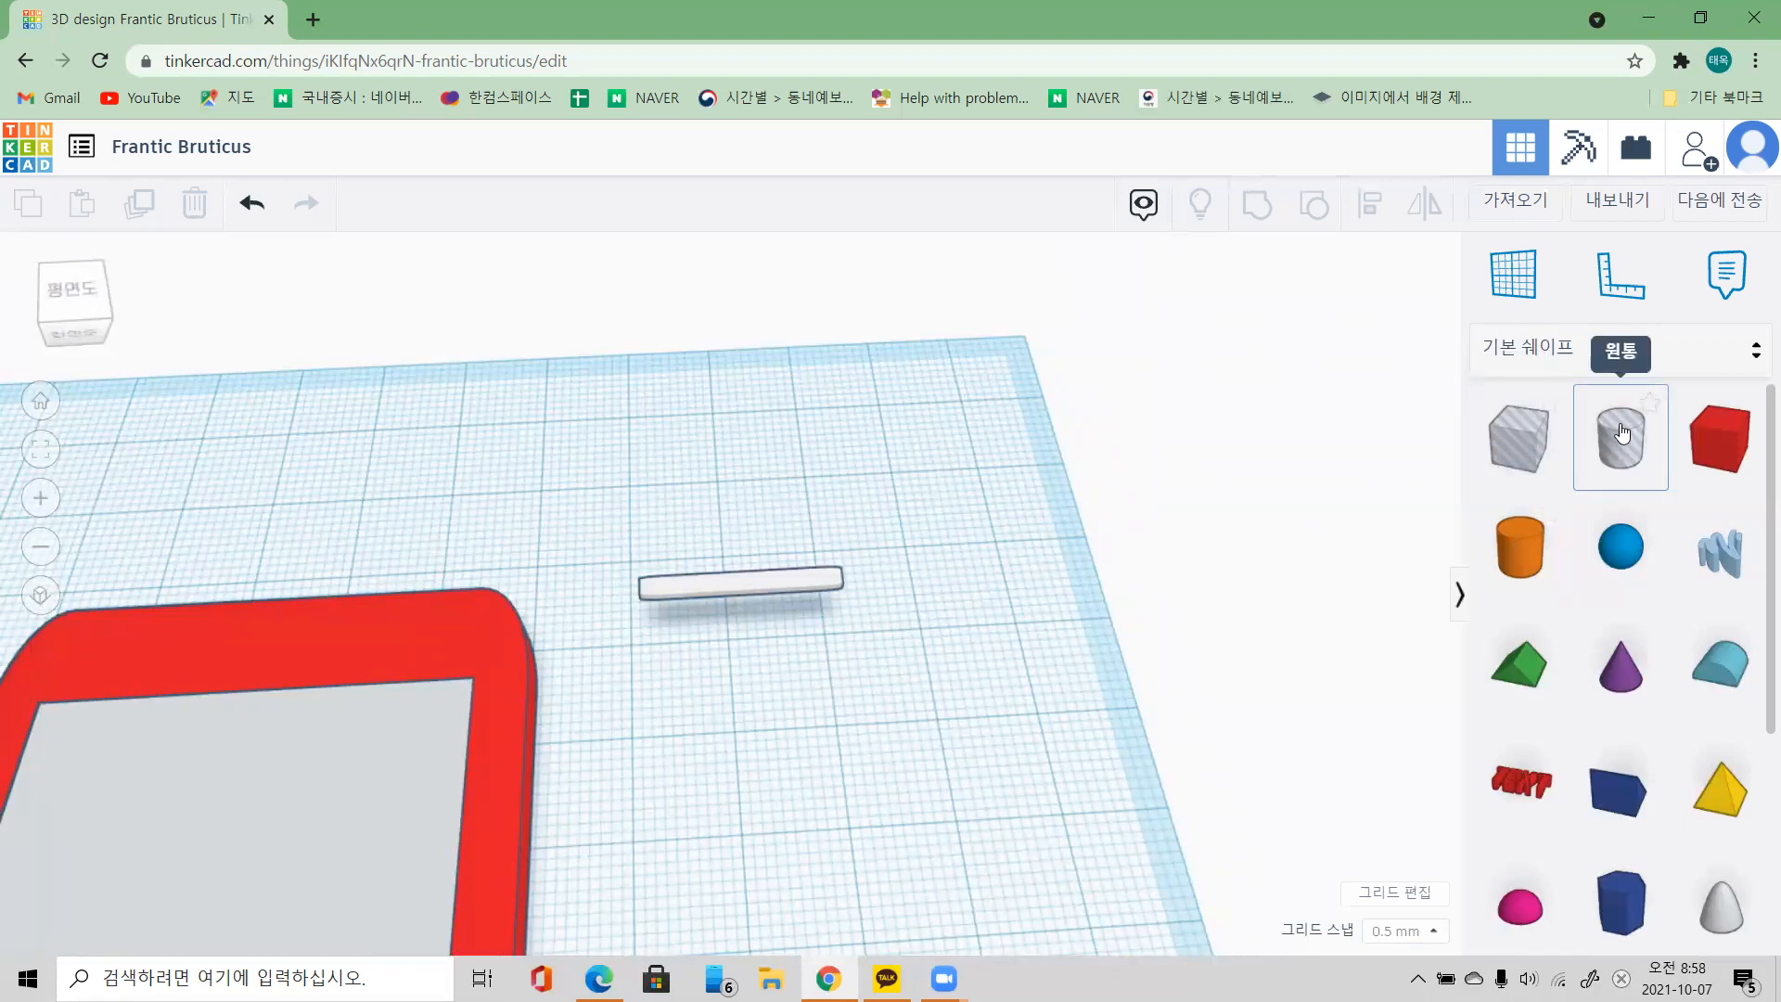
Step: Place a cylinder hole beside the white bar and set its width and depth to 1 mm each
drag(1628, 437, 971, 571)
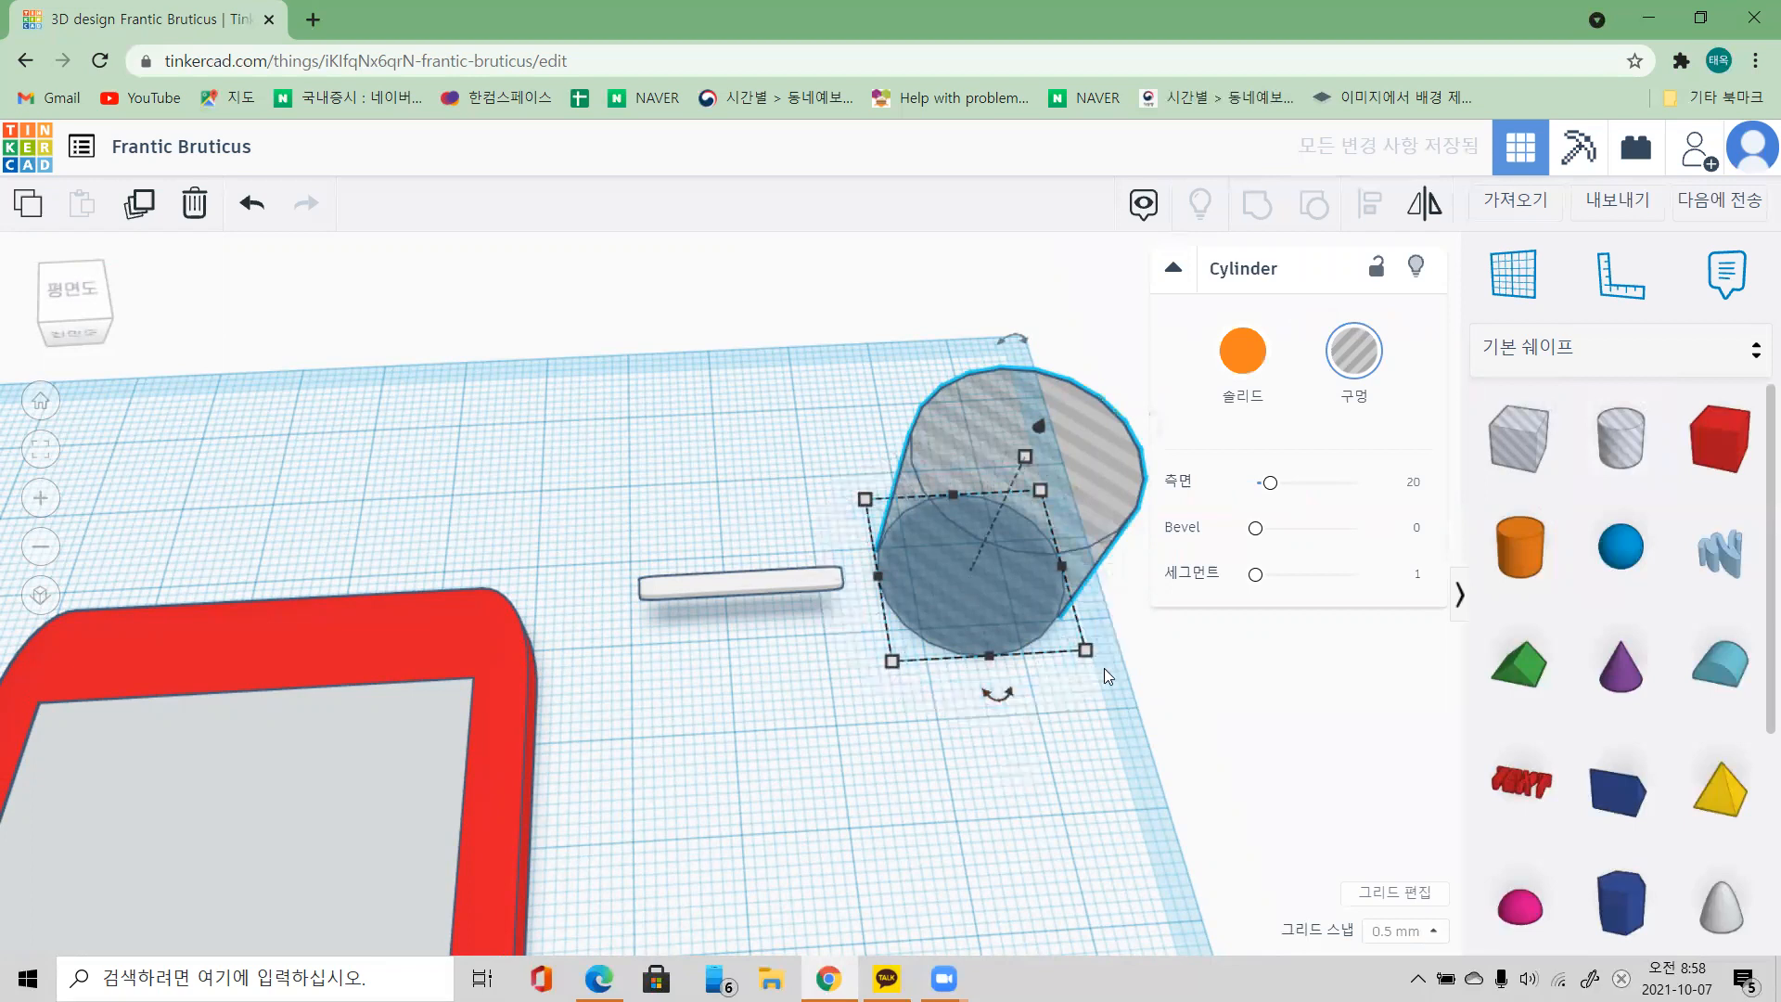
mouse_move(1089, 655)
drag(1089, 653, 916, 525)
click(919, 660)
text(1)
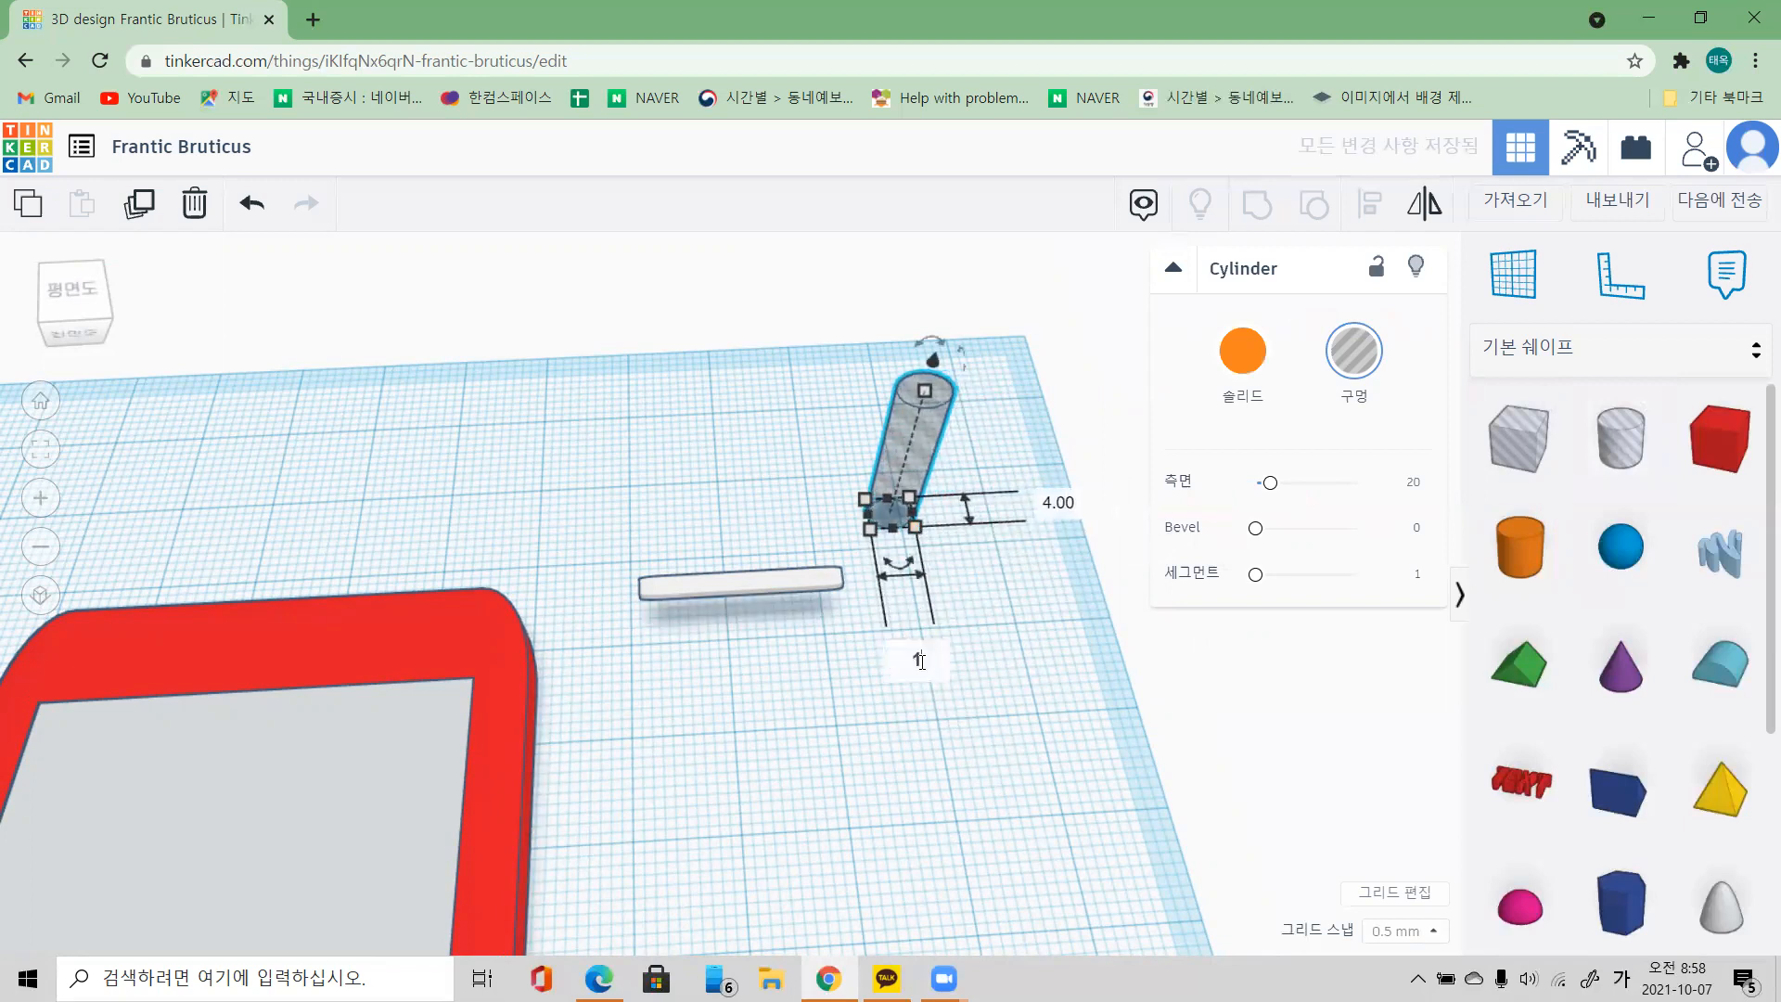
click(1051, 504)
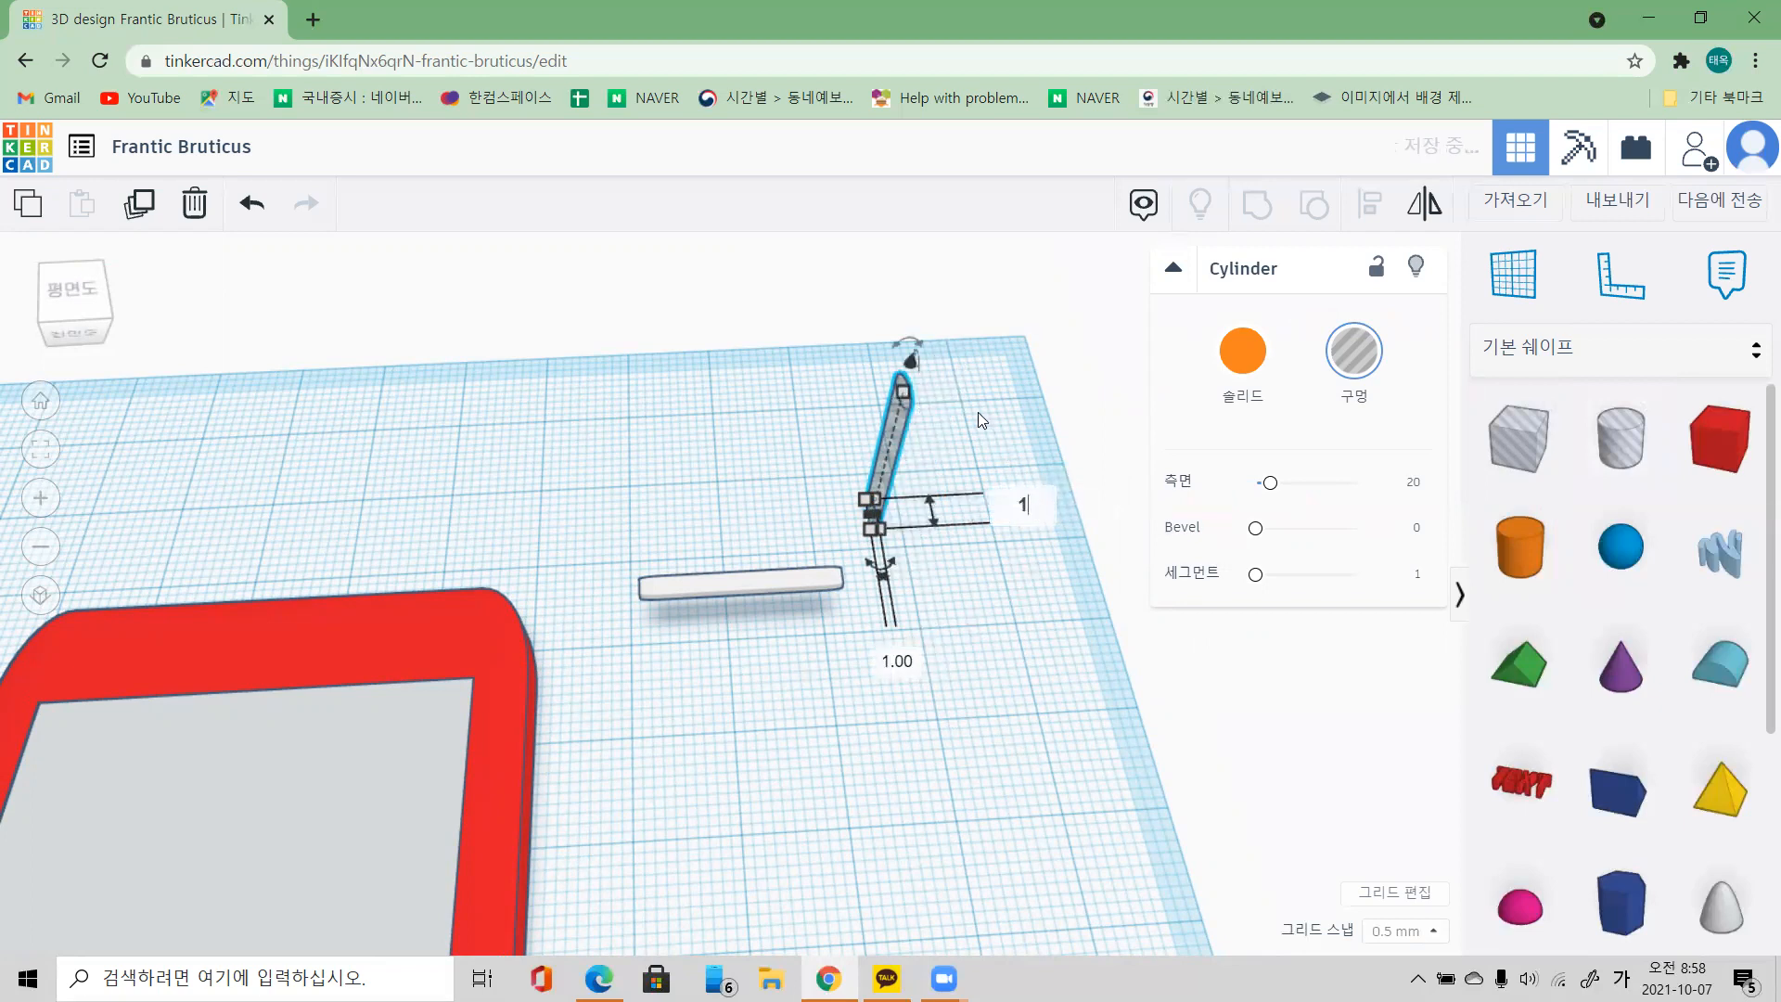
key(Return)
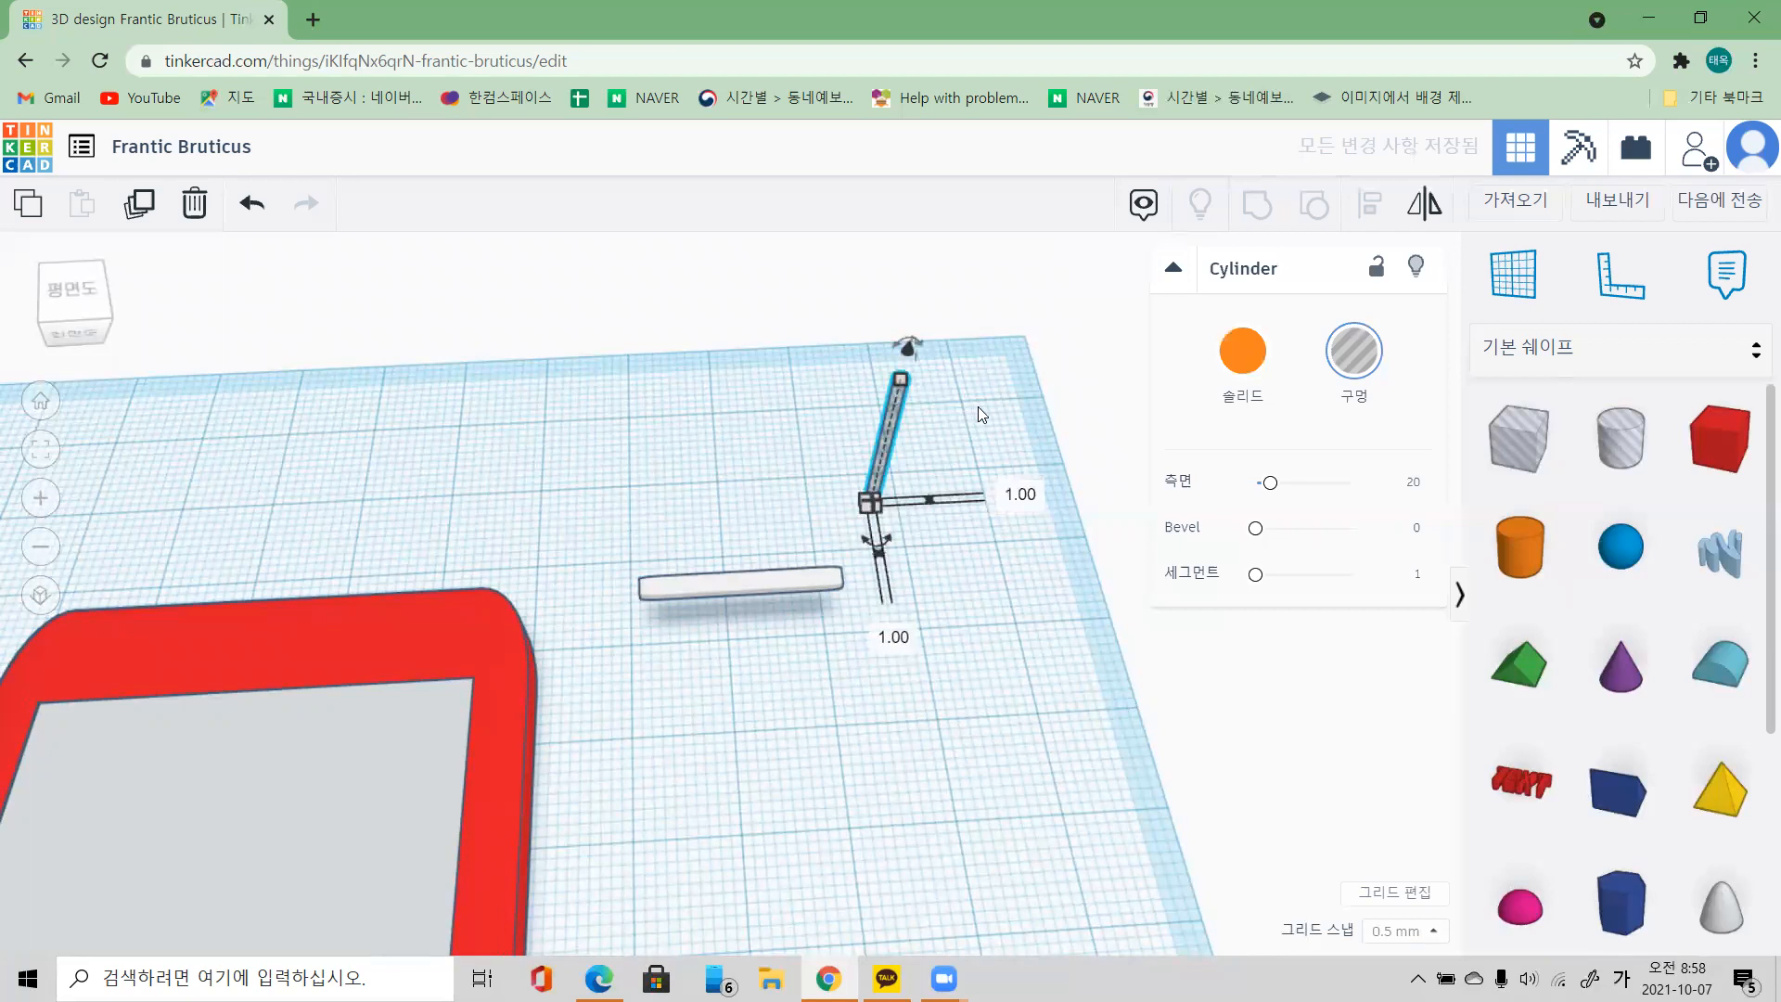
click(997, 410)
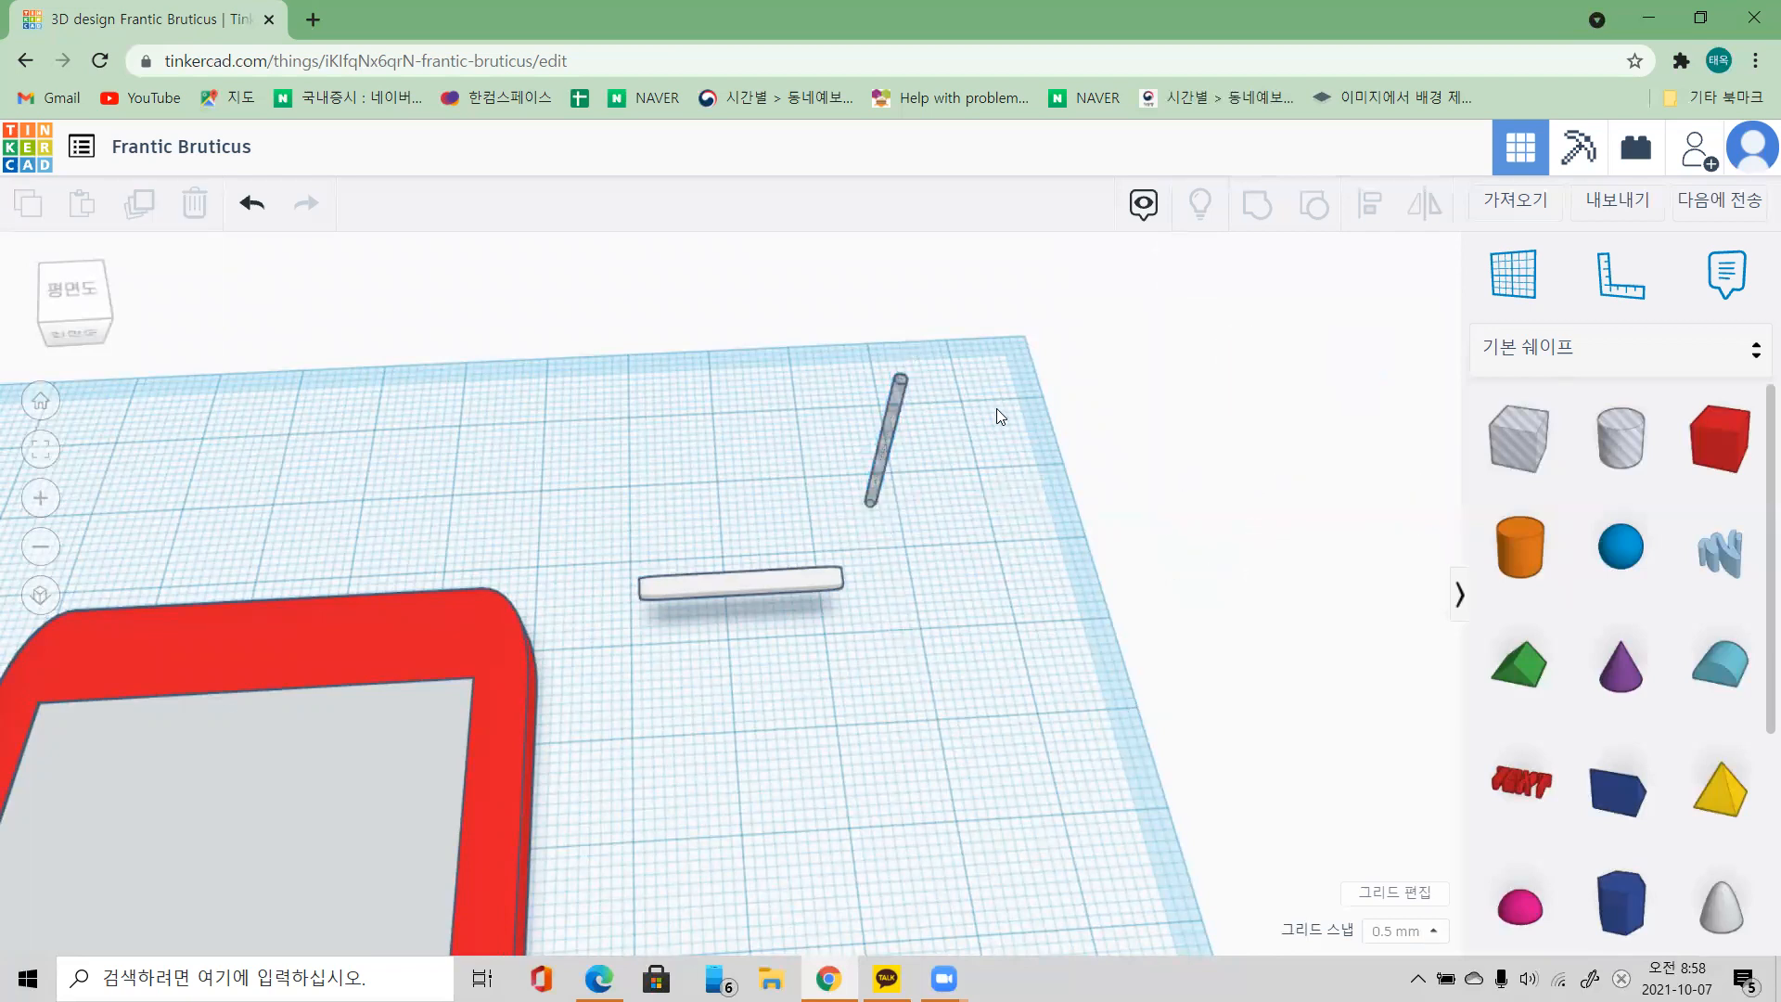
Step: Align the cylinder hole with the white bar so it is centred along both its width and depth
drag(952, 423, 745, 632)
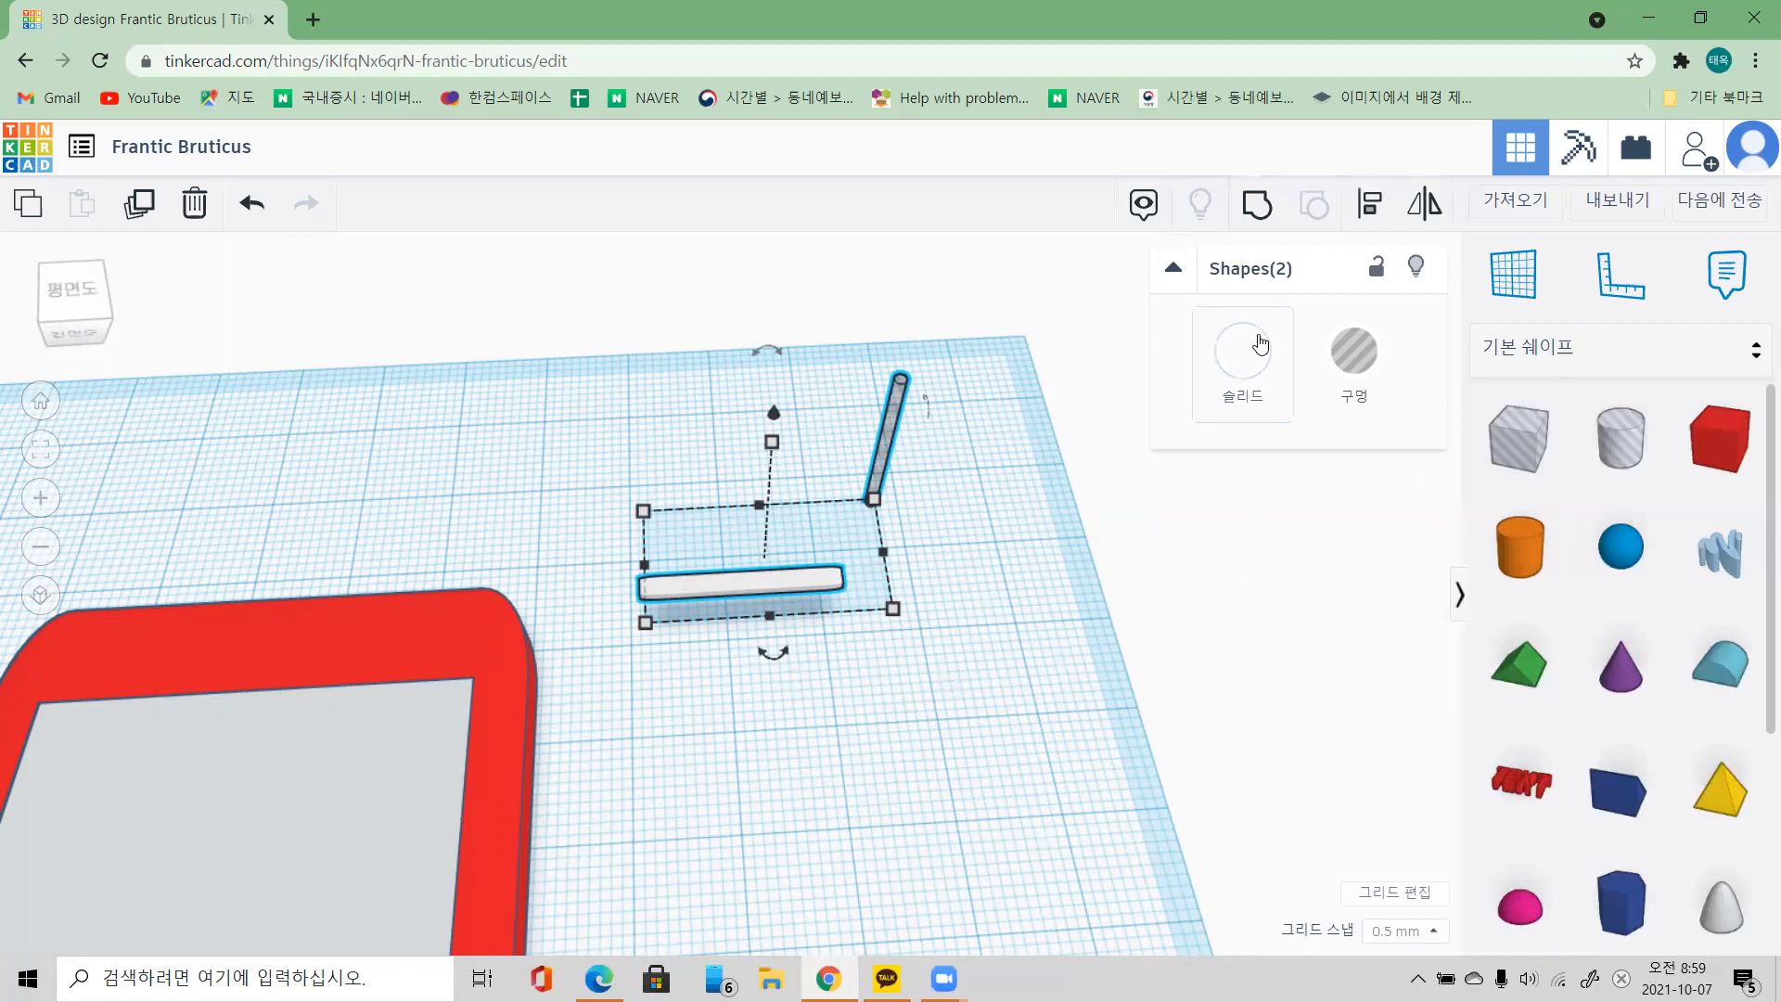
click(1367, 206)
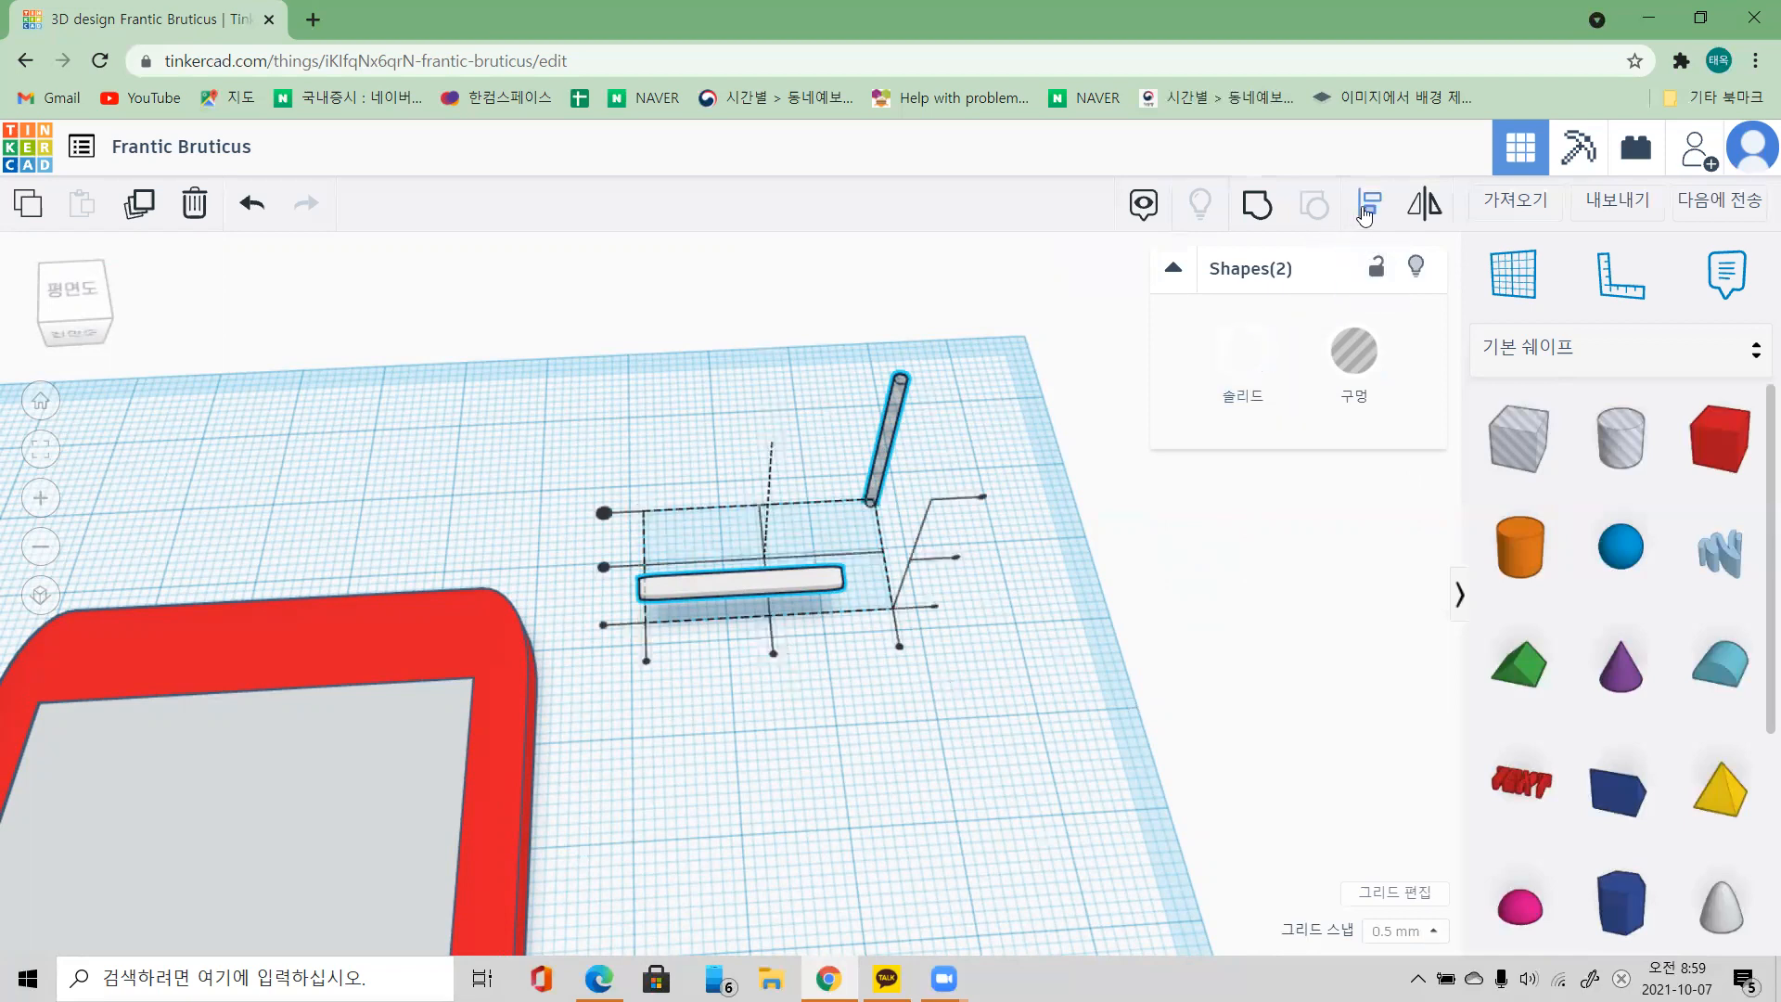
click(771, 654)
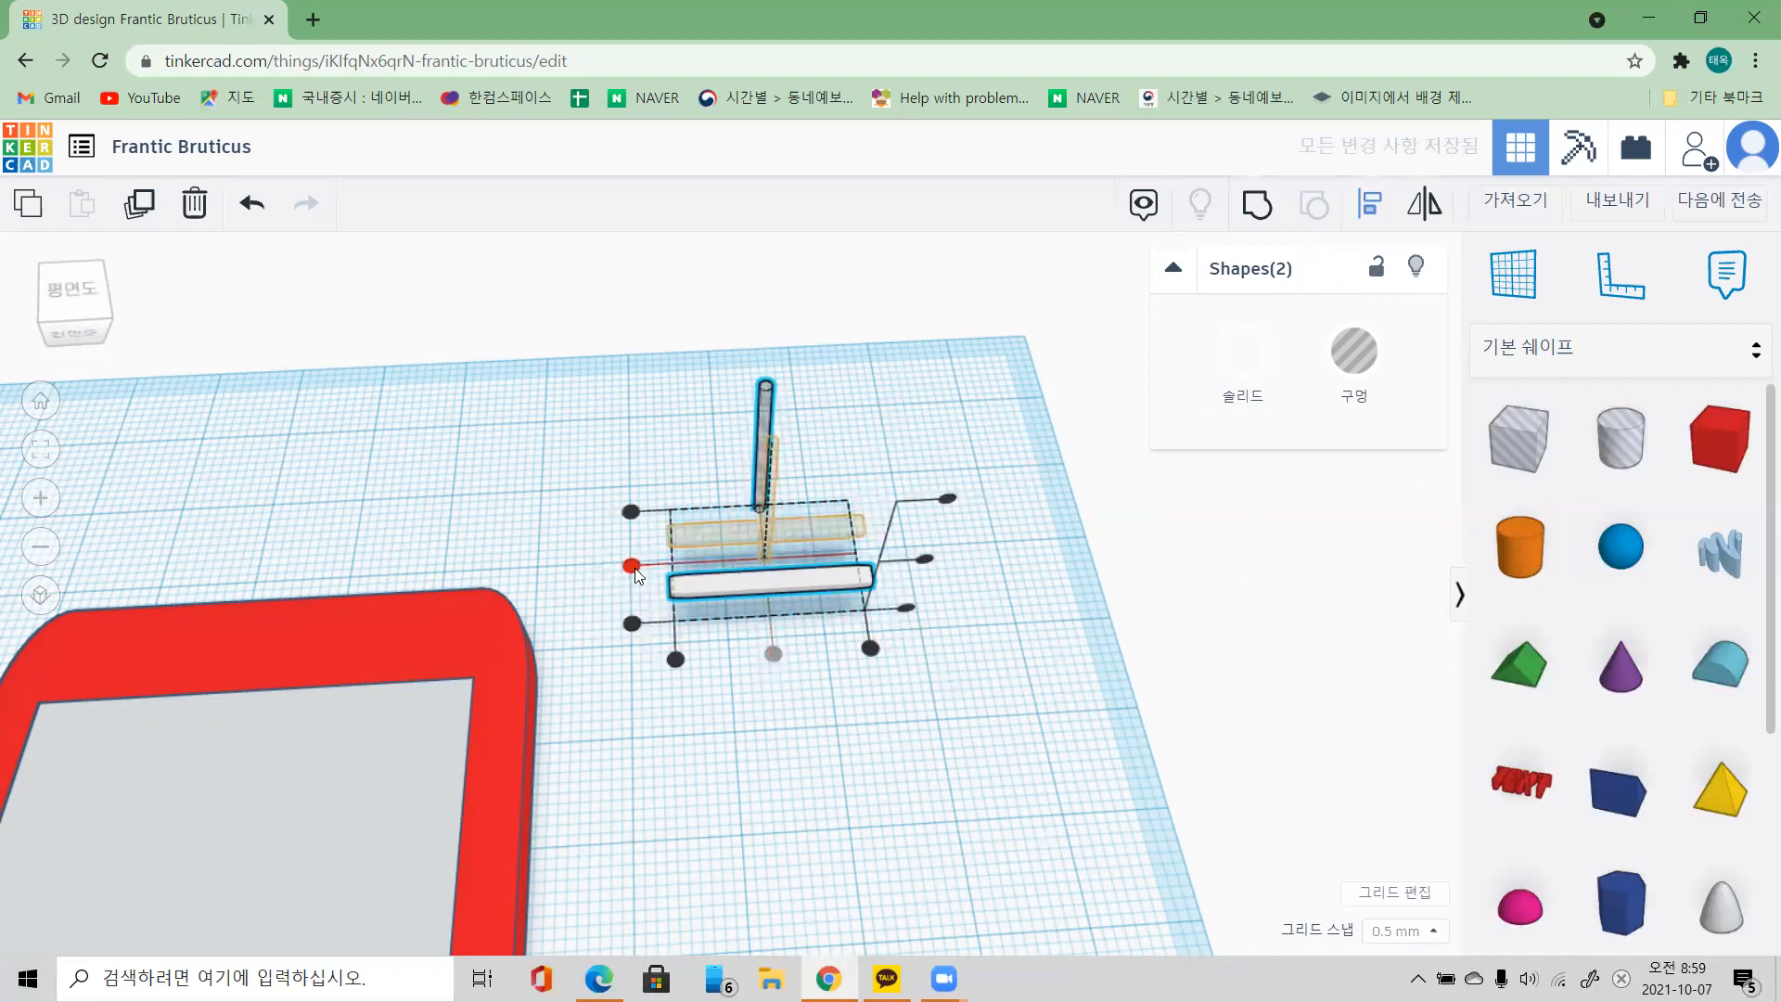
click(631, 566)
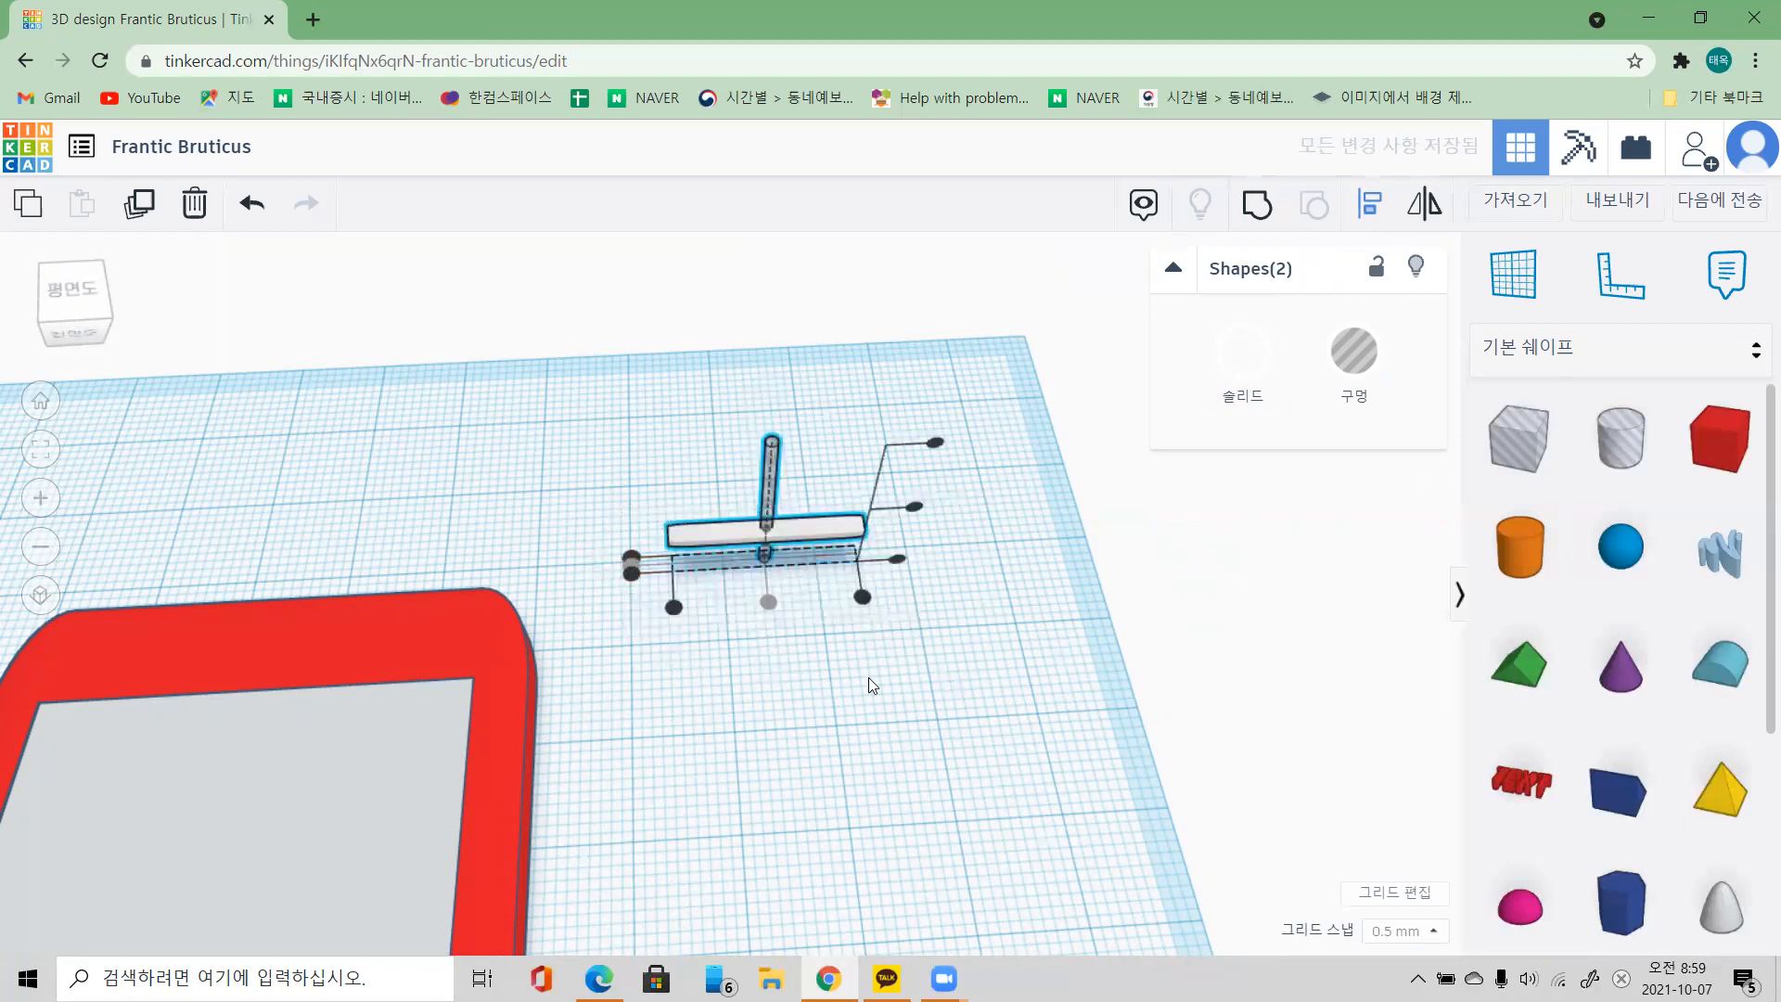
click(1083, 653)
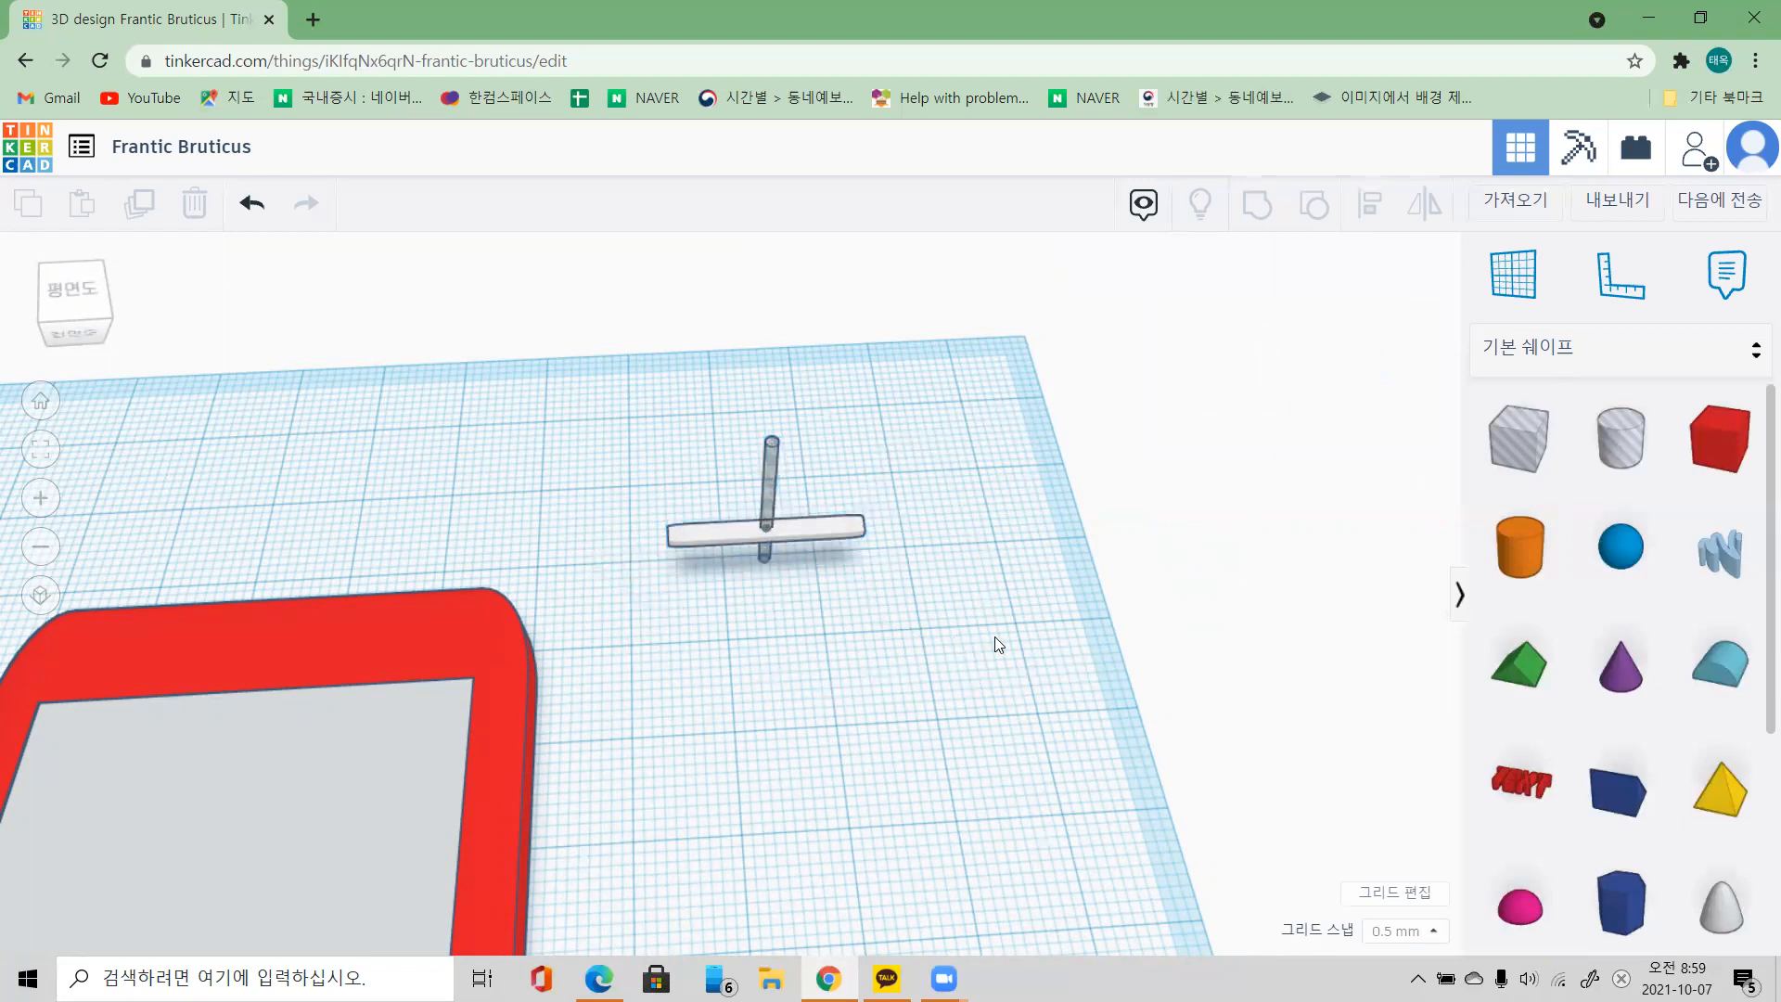
Step: Duplicate the centred cylinder hole four times toward the white bar's right end, spacing the copies 2 mm apart
right_drag(995, 624, 981, 728)
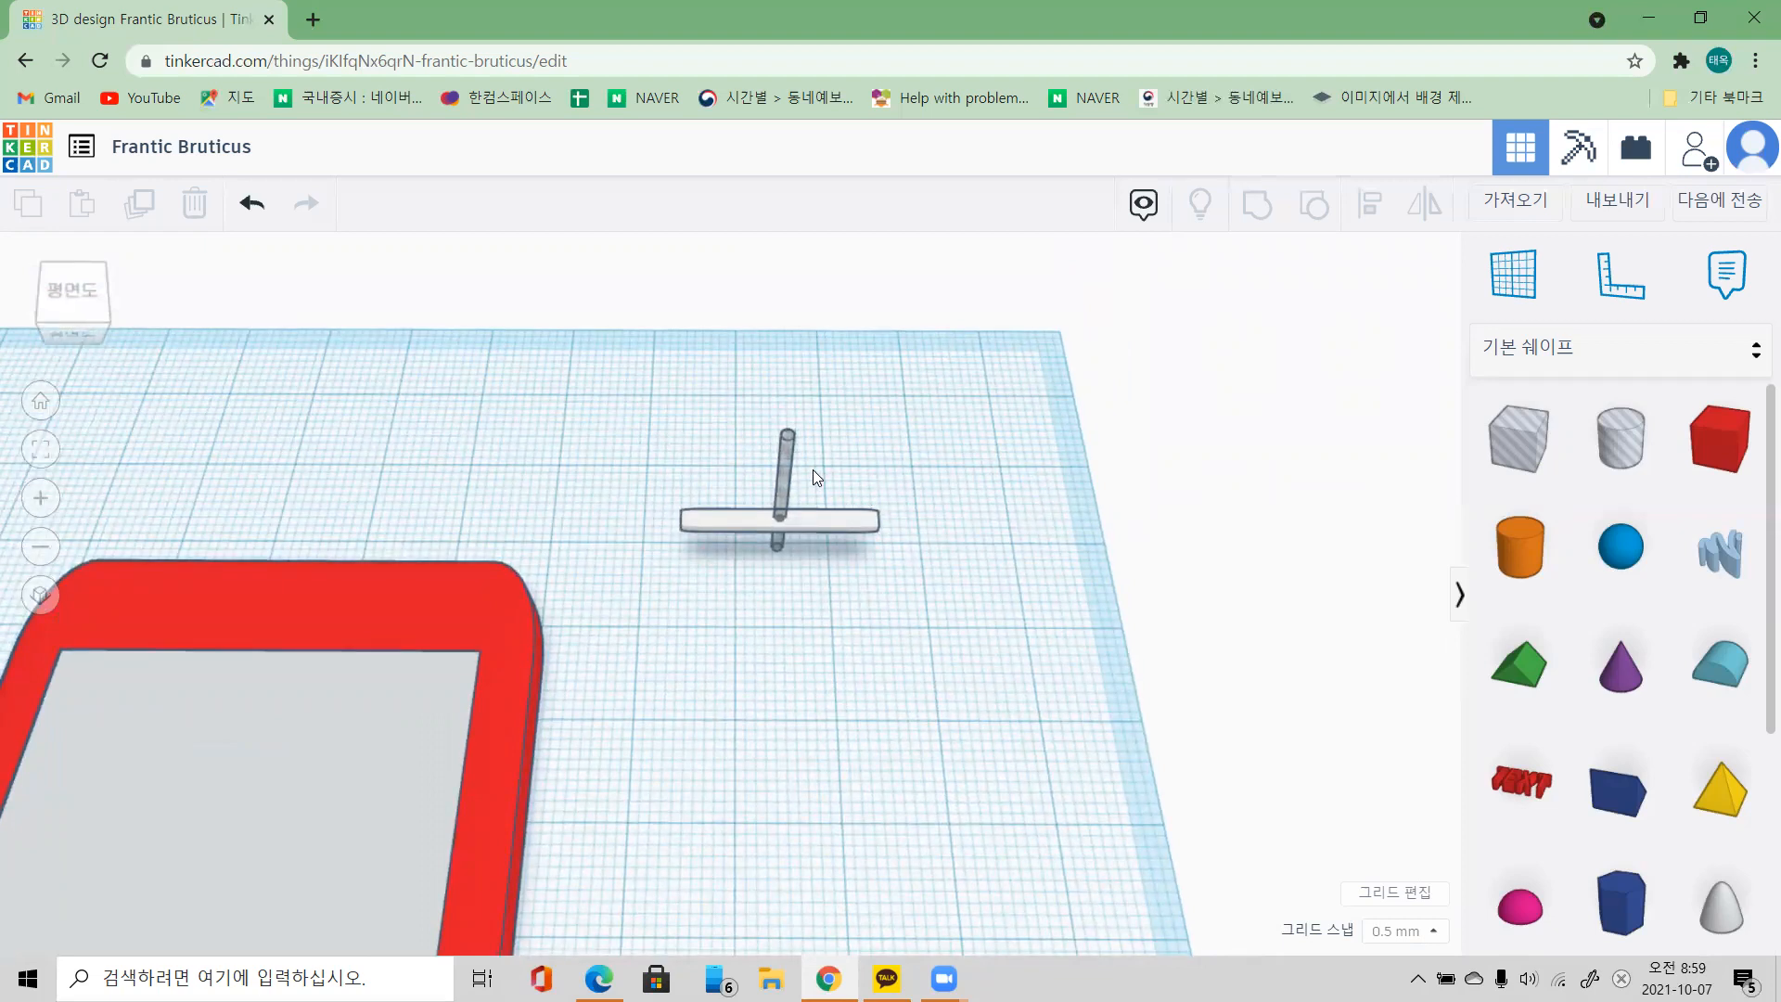
click(783, 452)
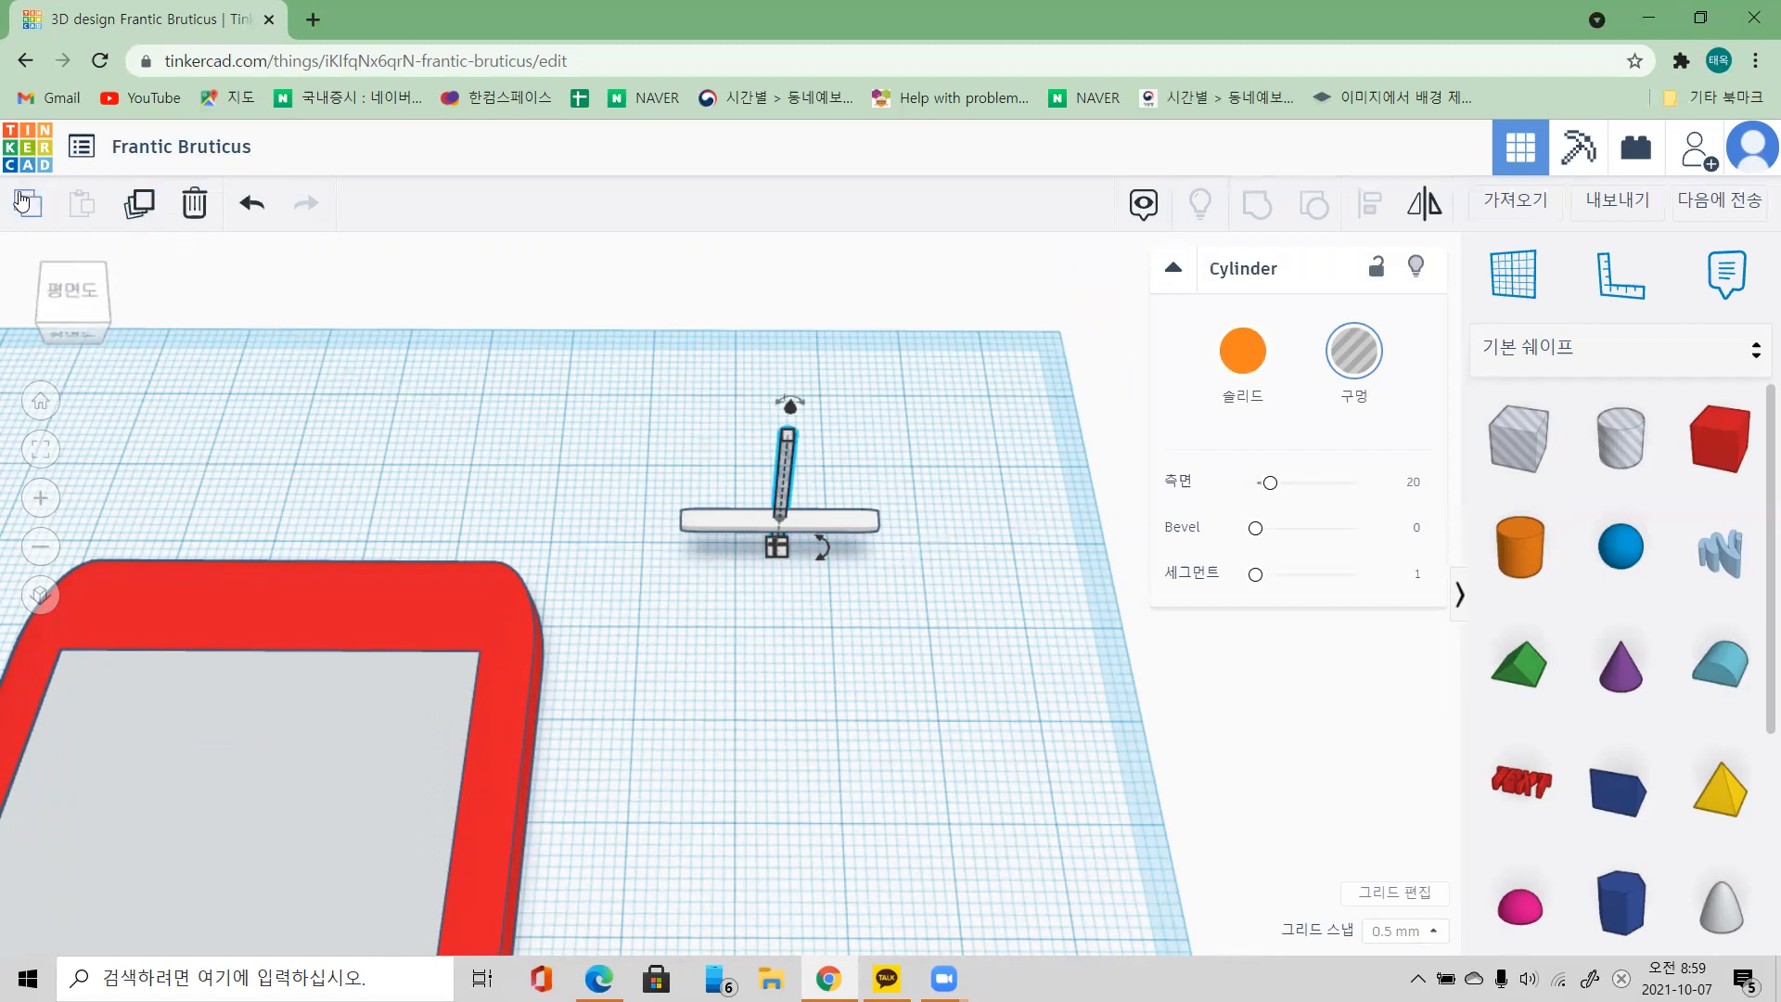
click(137, 215)
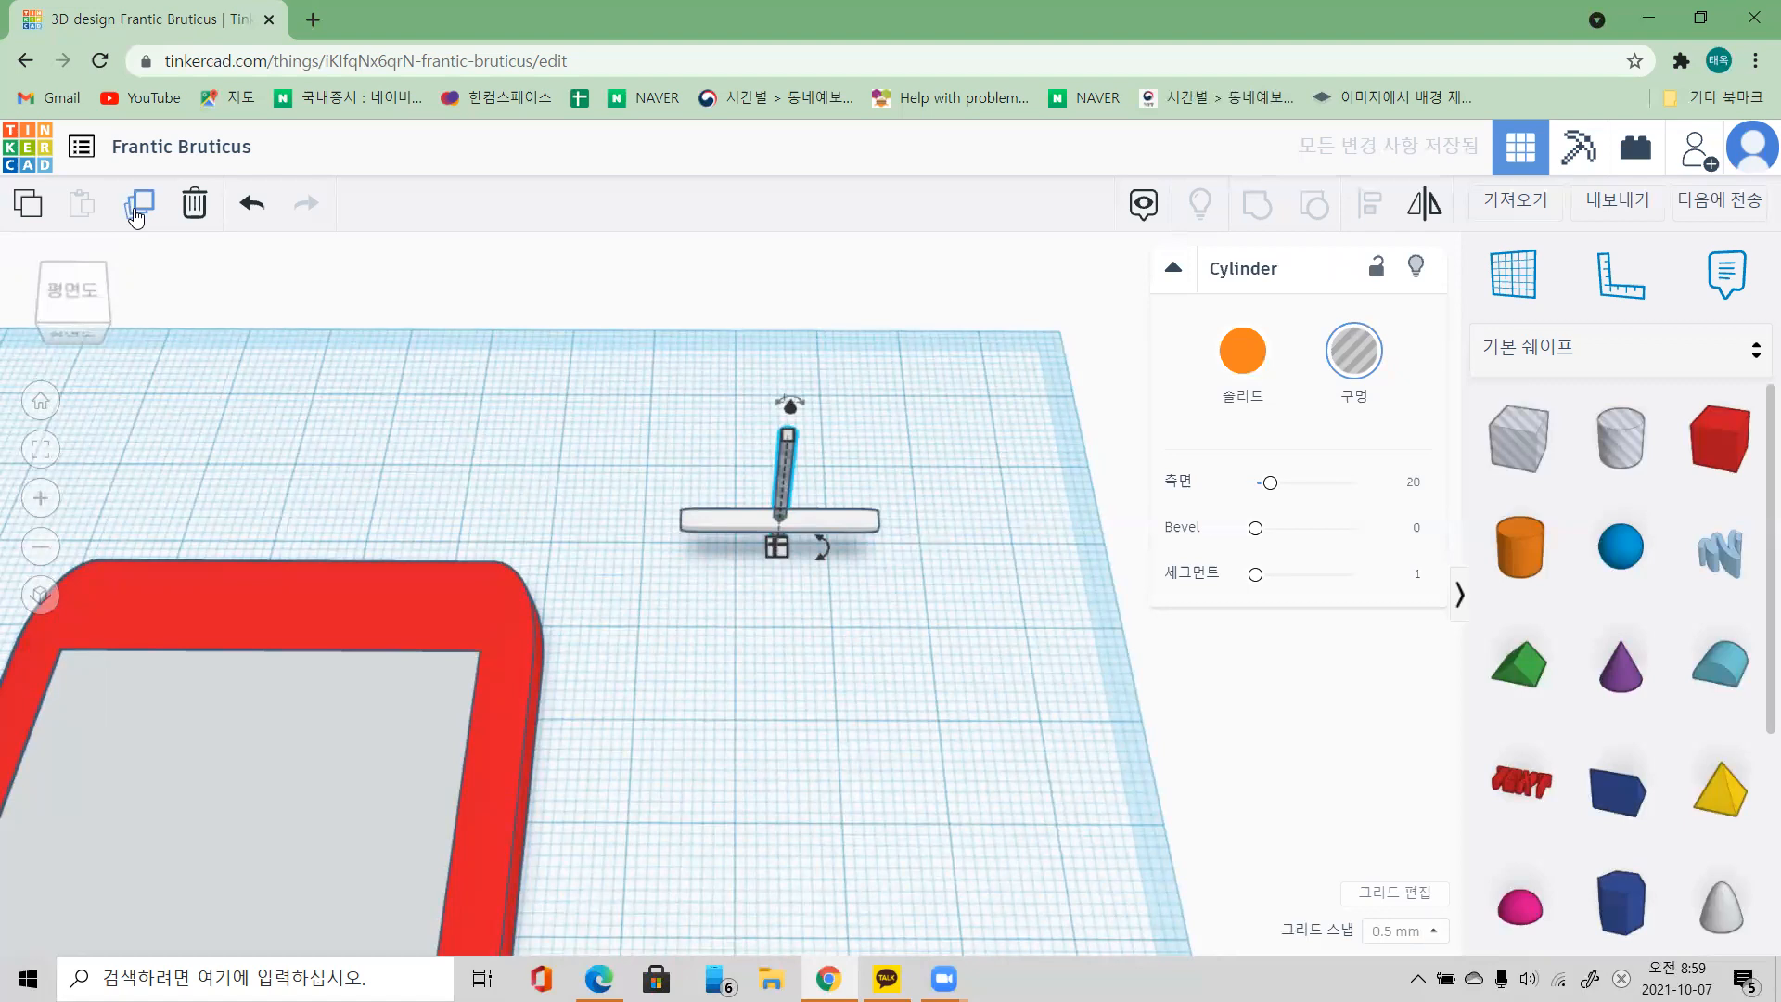
key(Right)
key(Right)
key(Right)
key(Right)
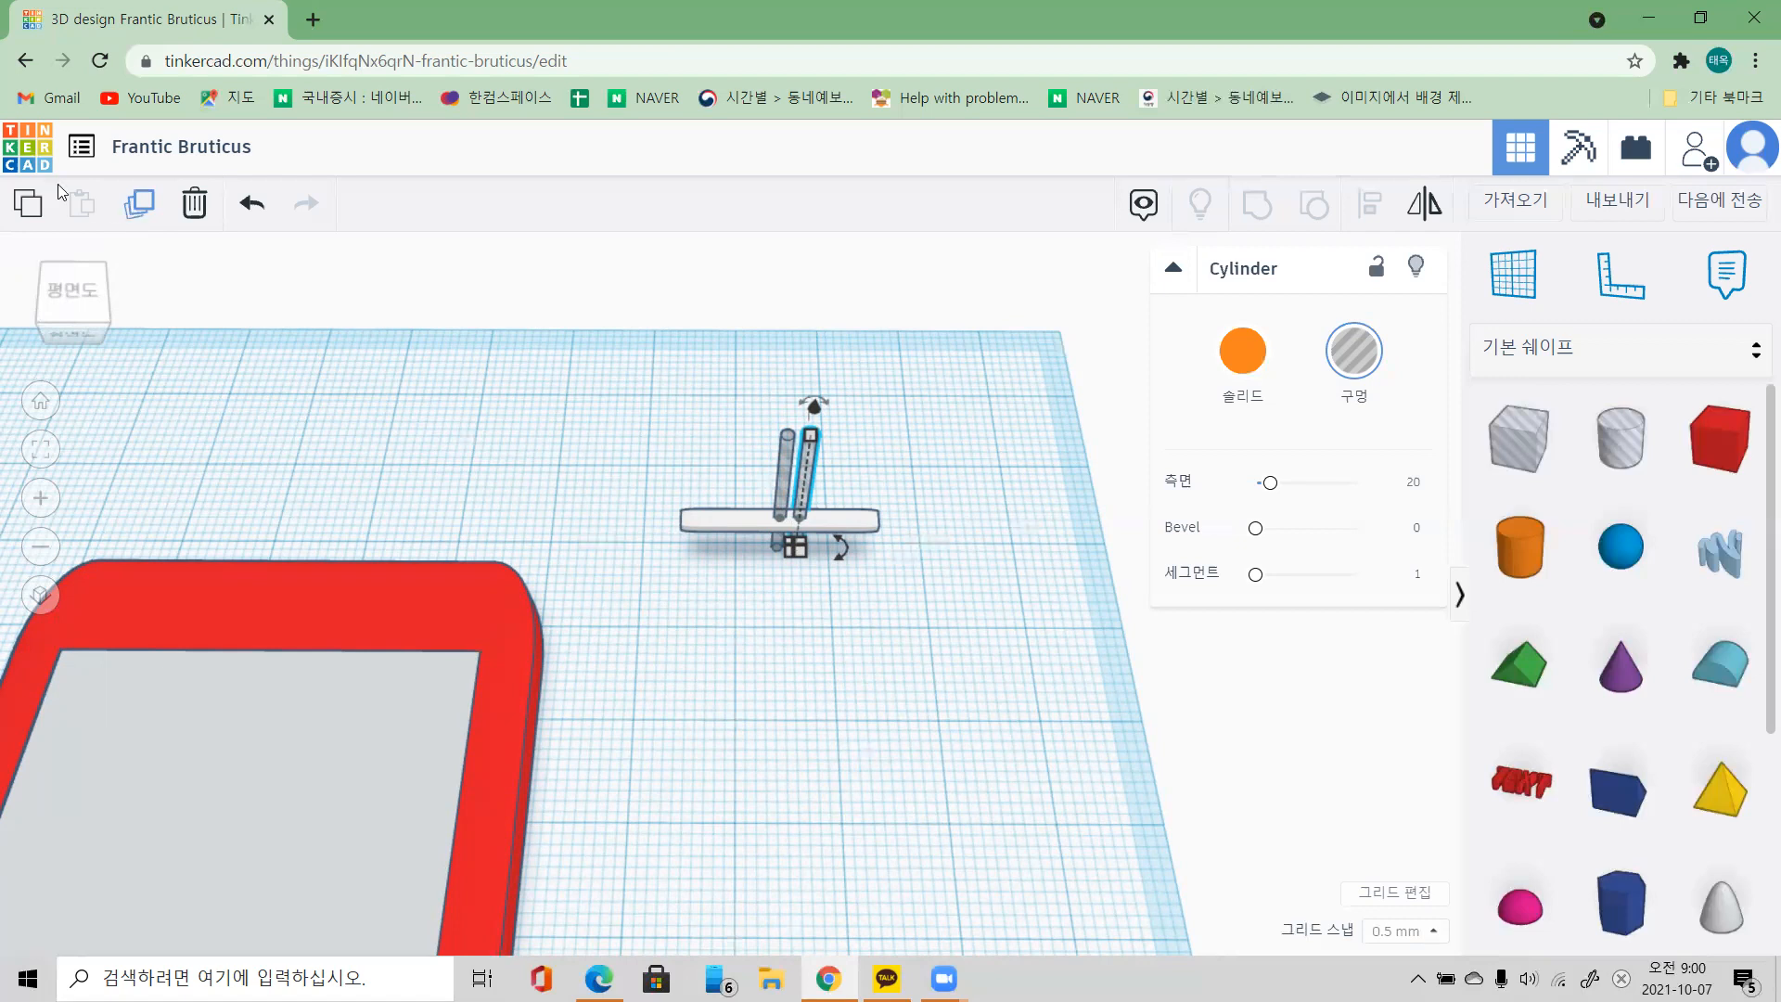
click(142, 204)
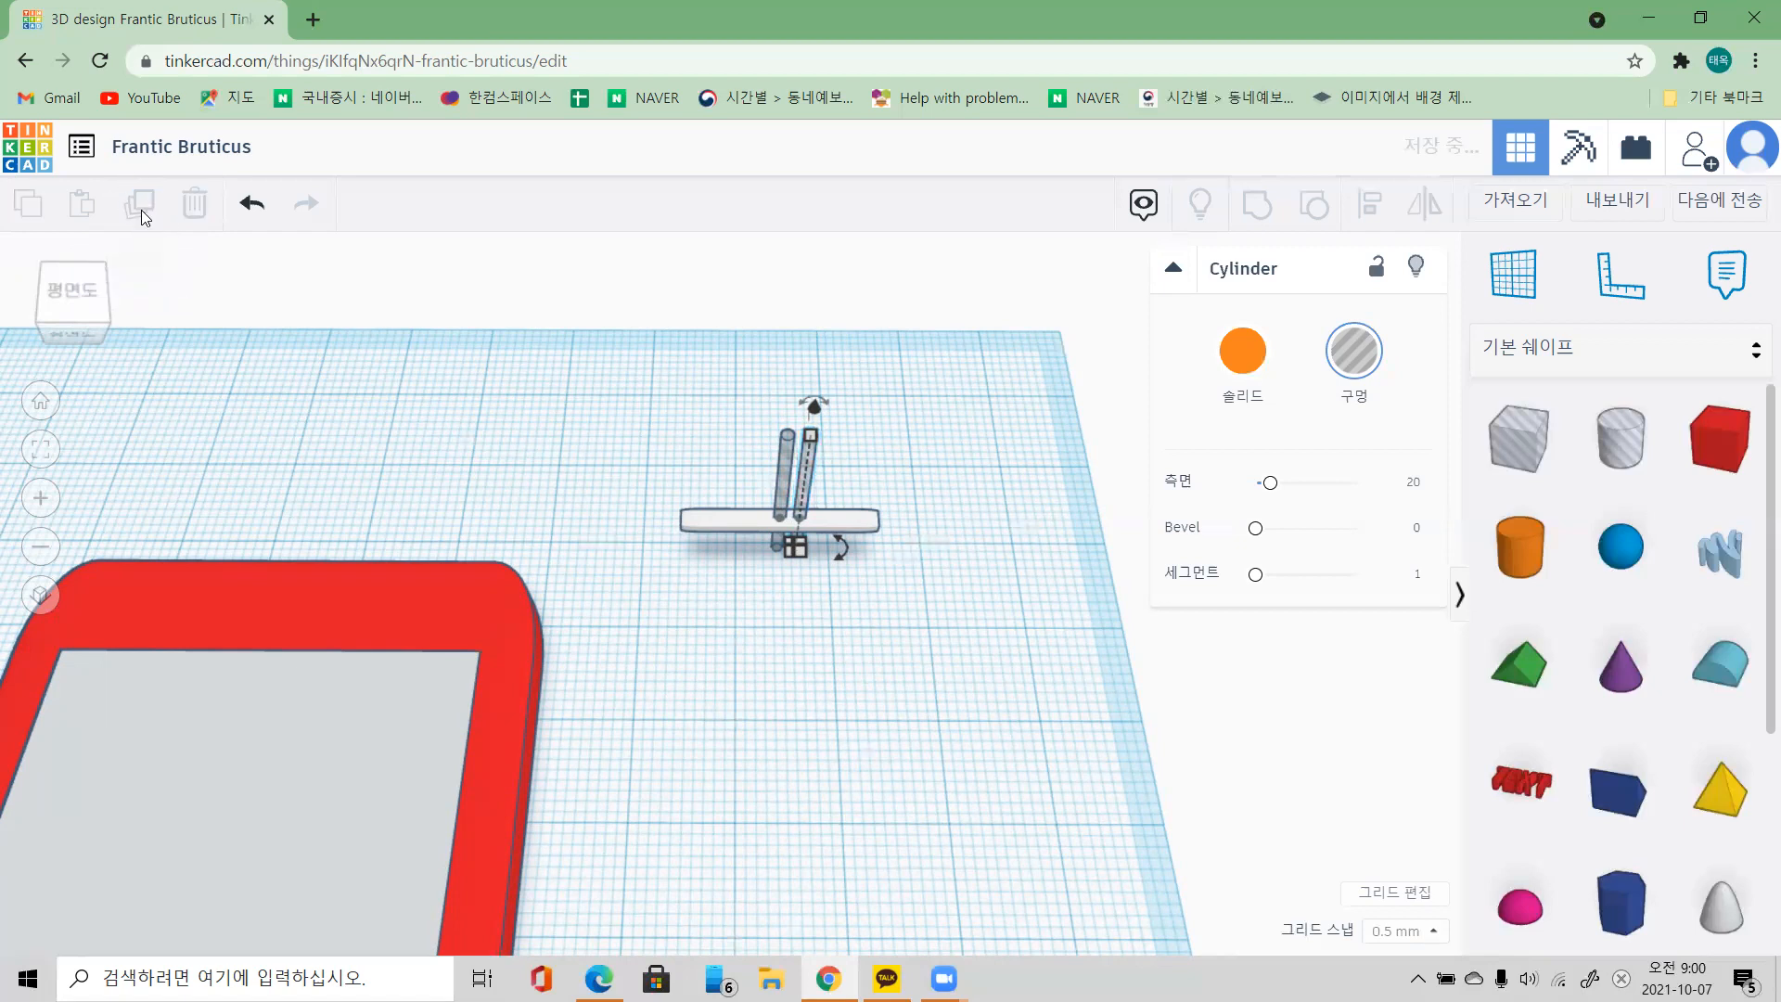
click(141, 212)
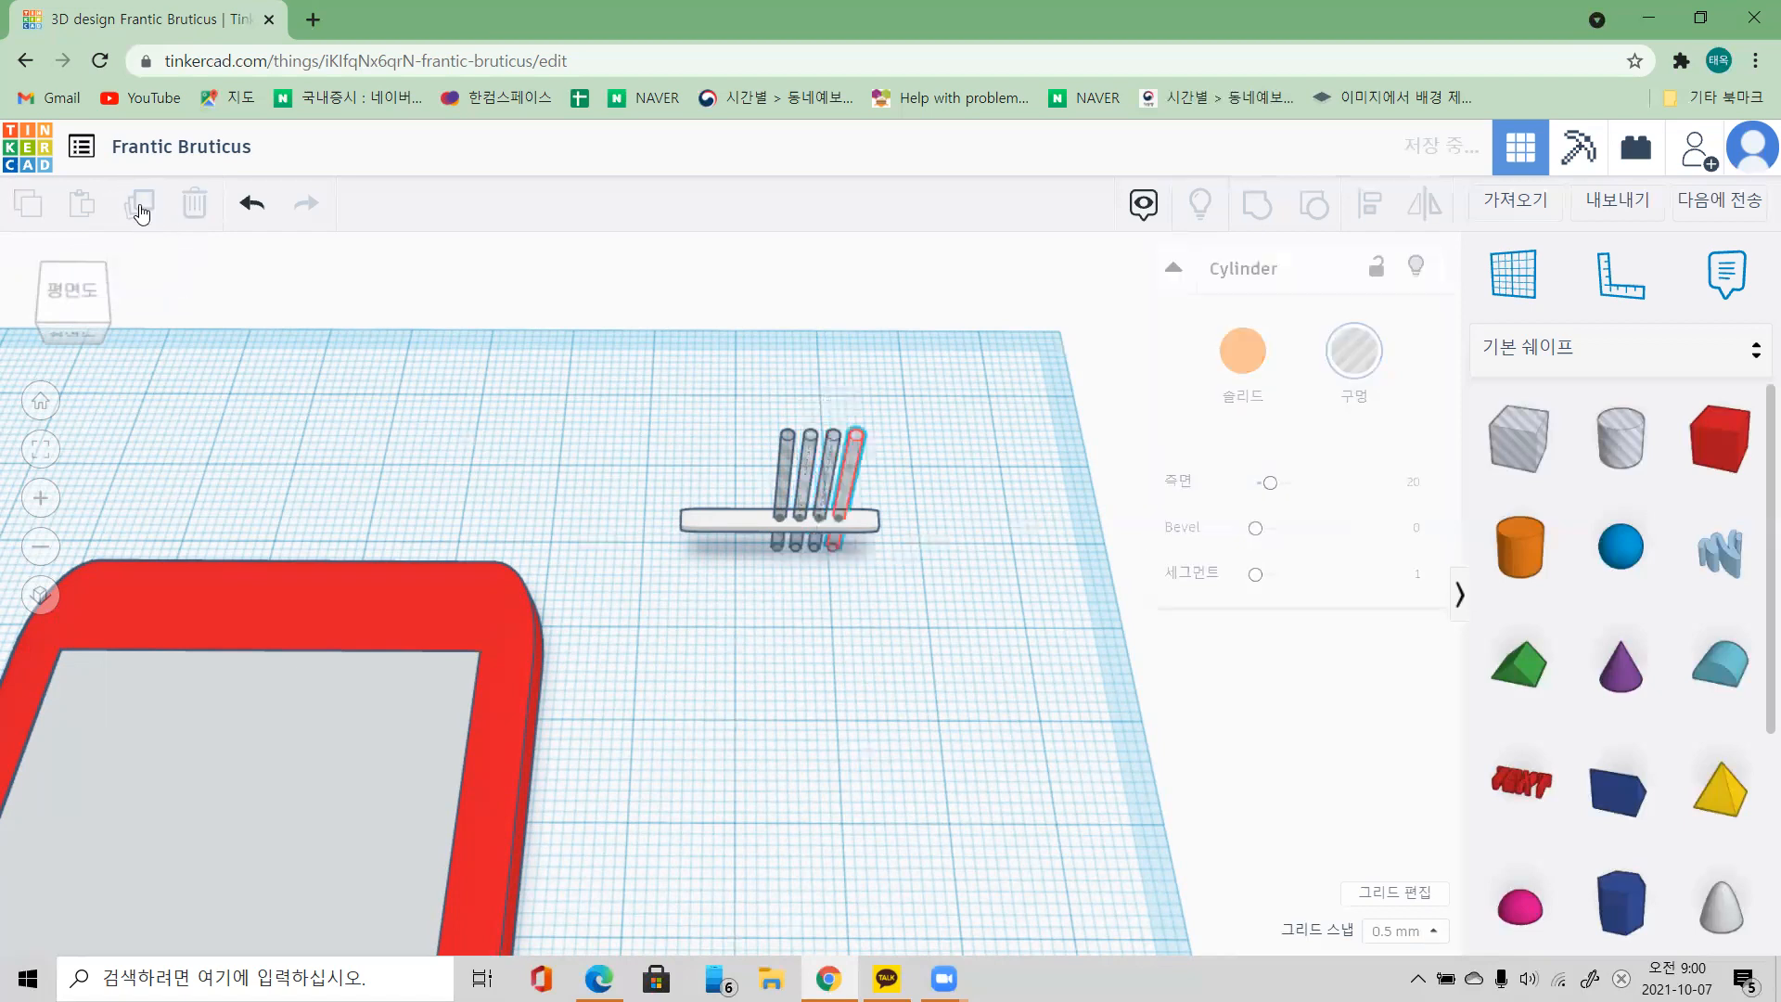
click(141, 211)
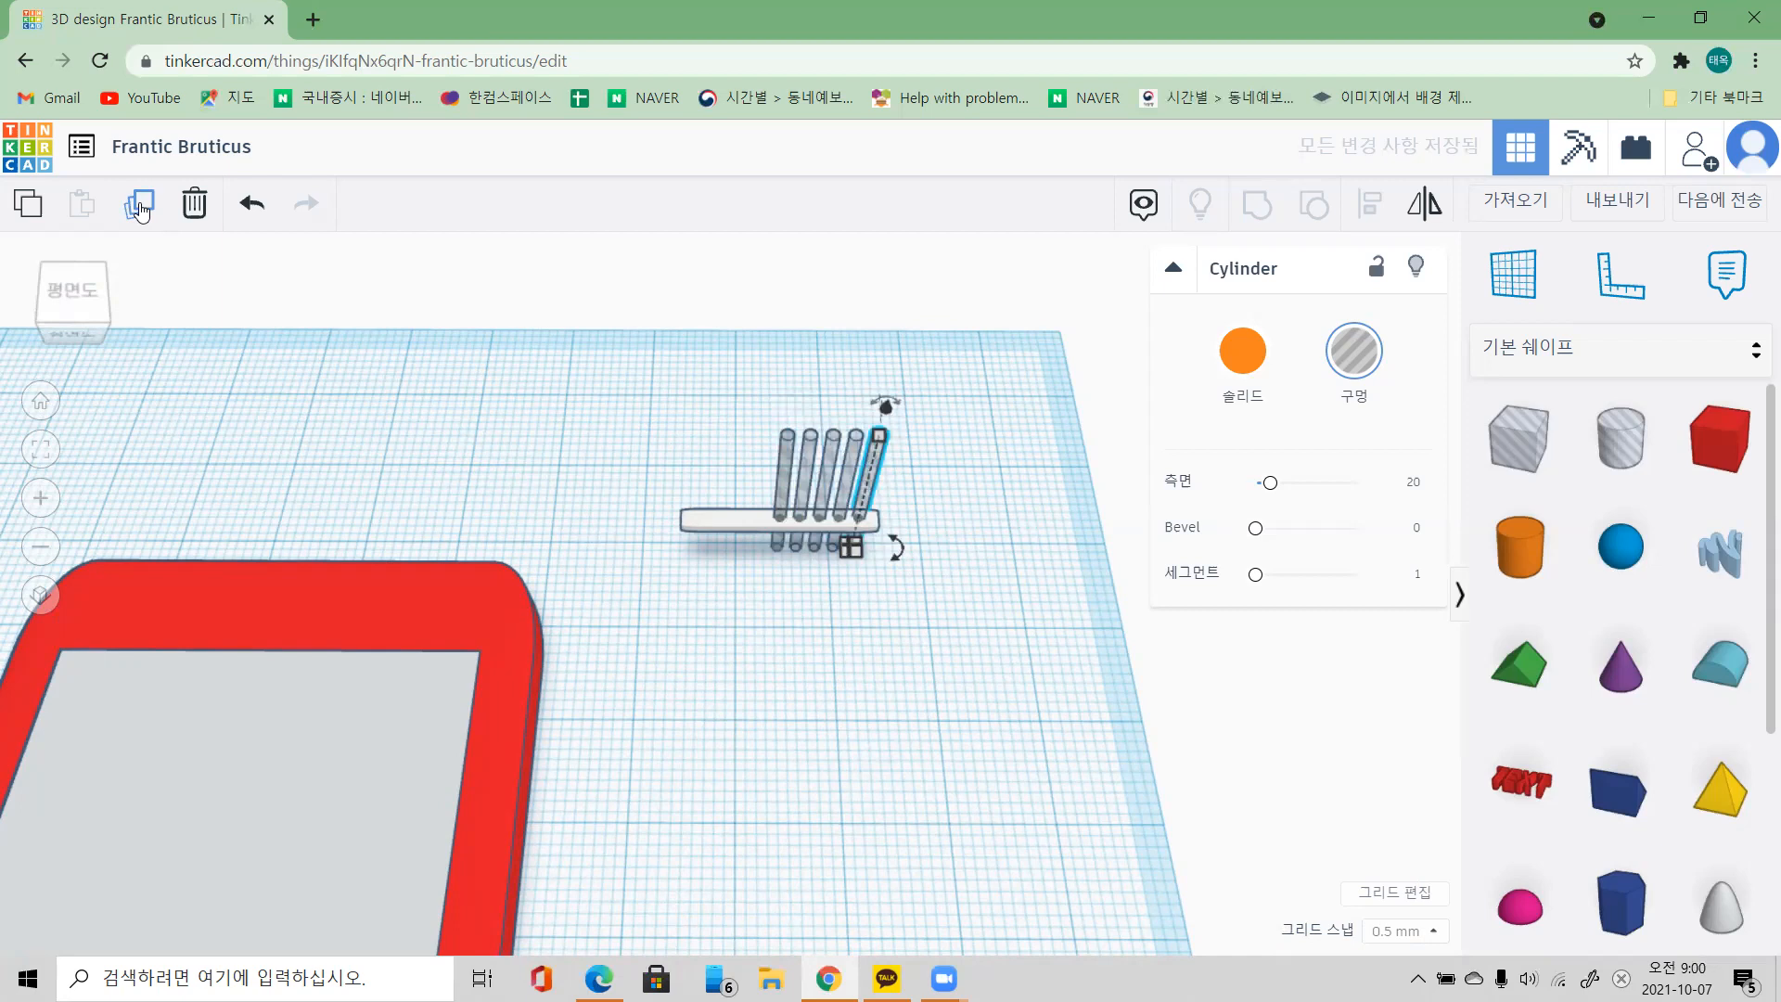
Step: Duplicate the centre cylinder hole four times toward the white bar's left end at the same 2 mm spacing
click(784, 454)
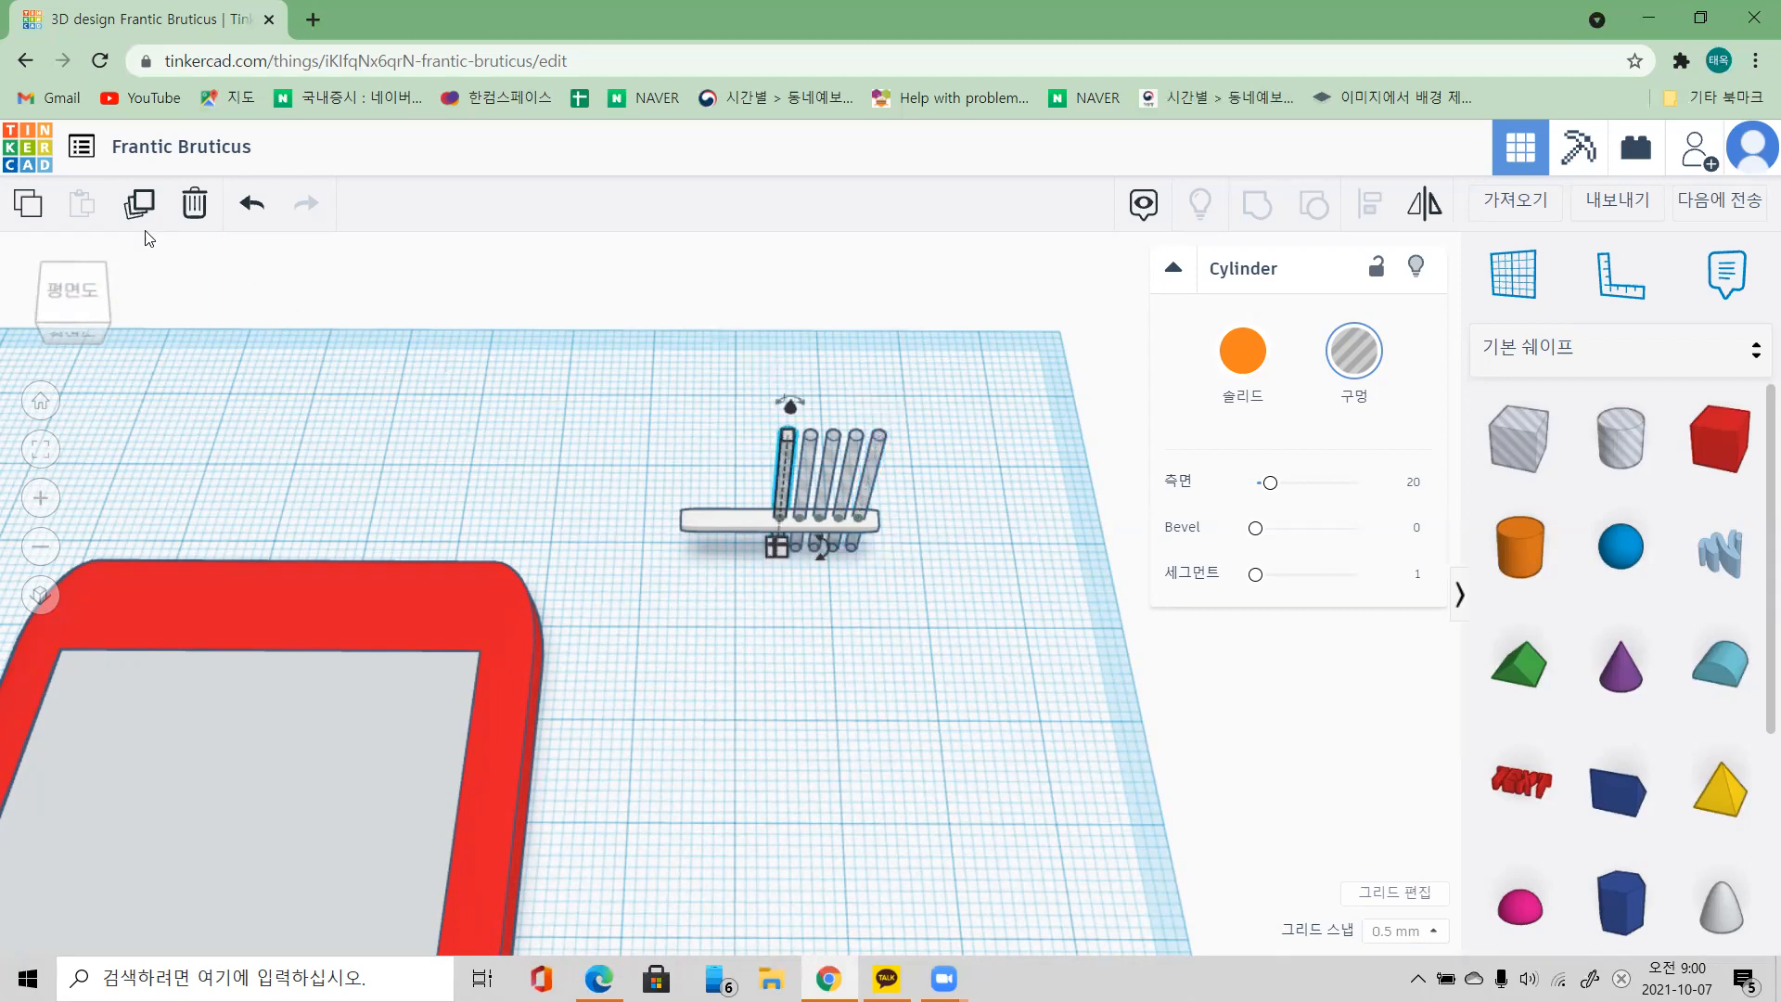
click(137, 208)
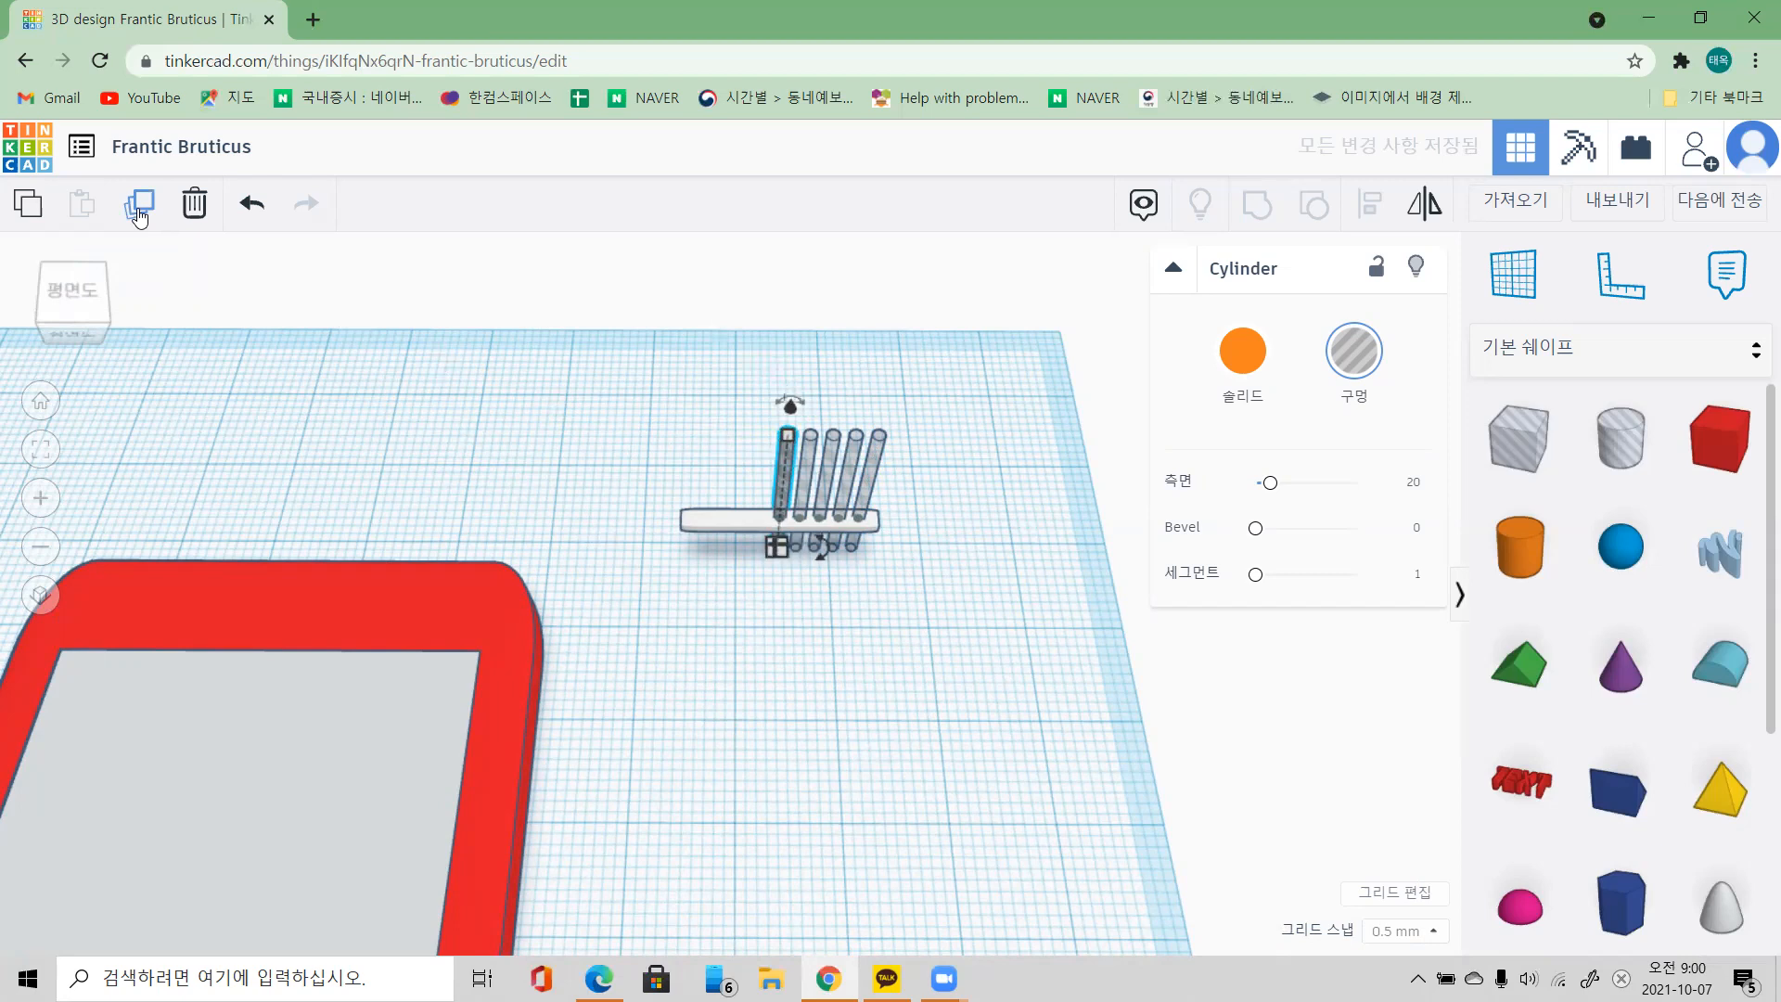
key(Left)
key(Left)
key(Left)
key(Left)
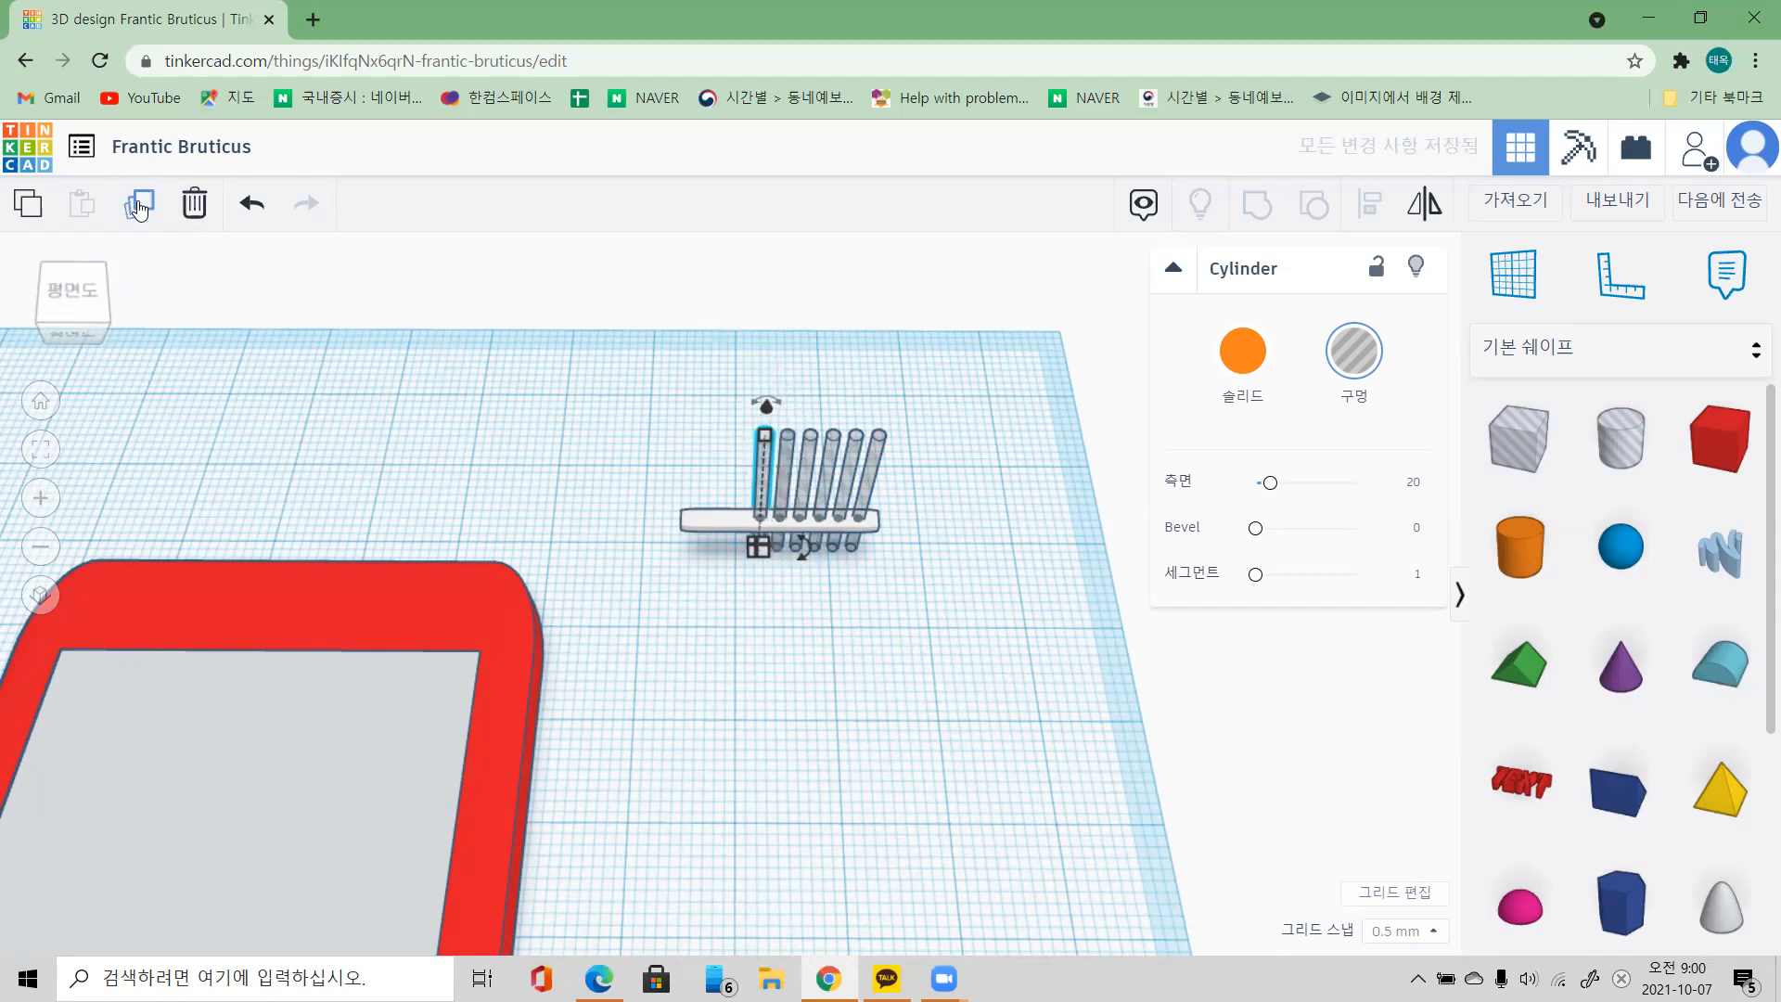
key(Left)
click(139, 204)
key(Left)
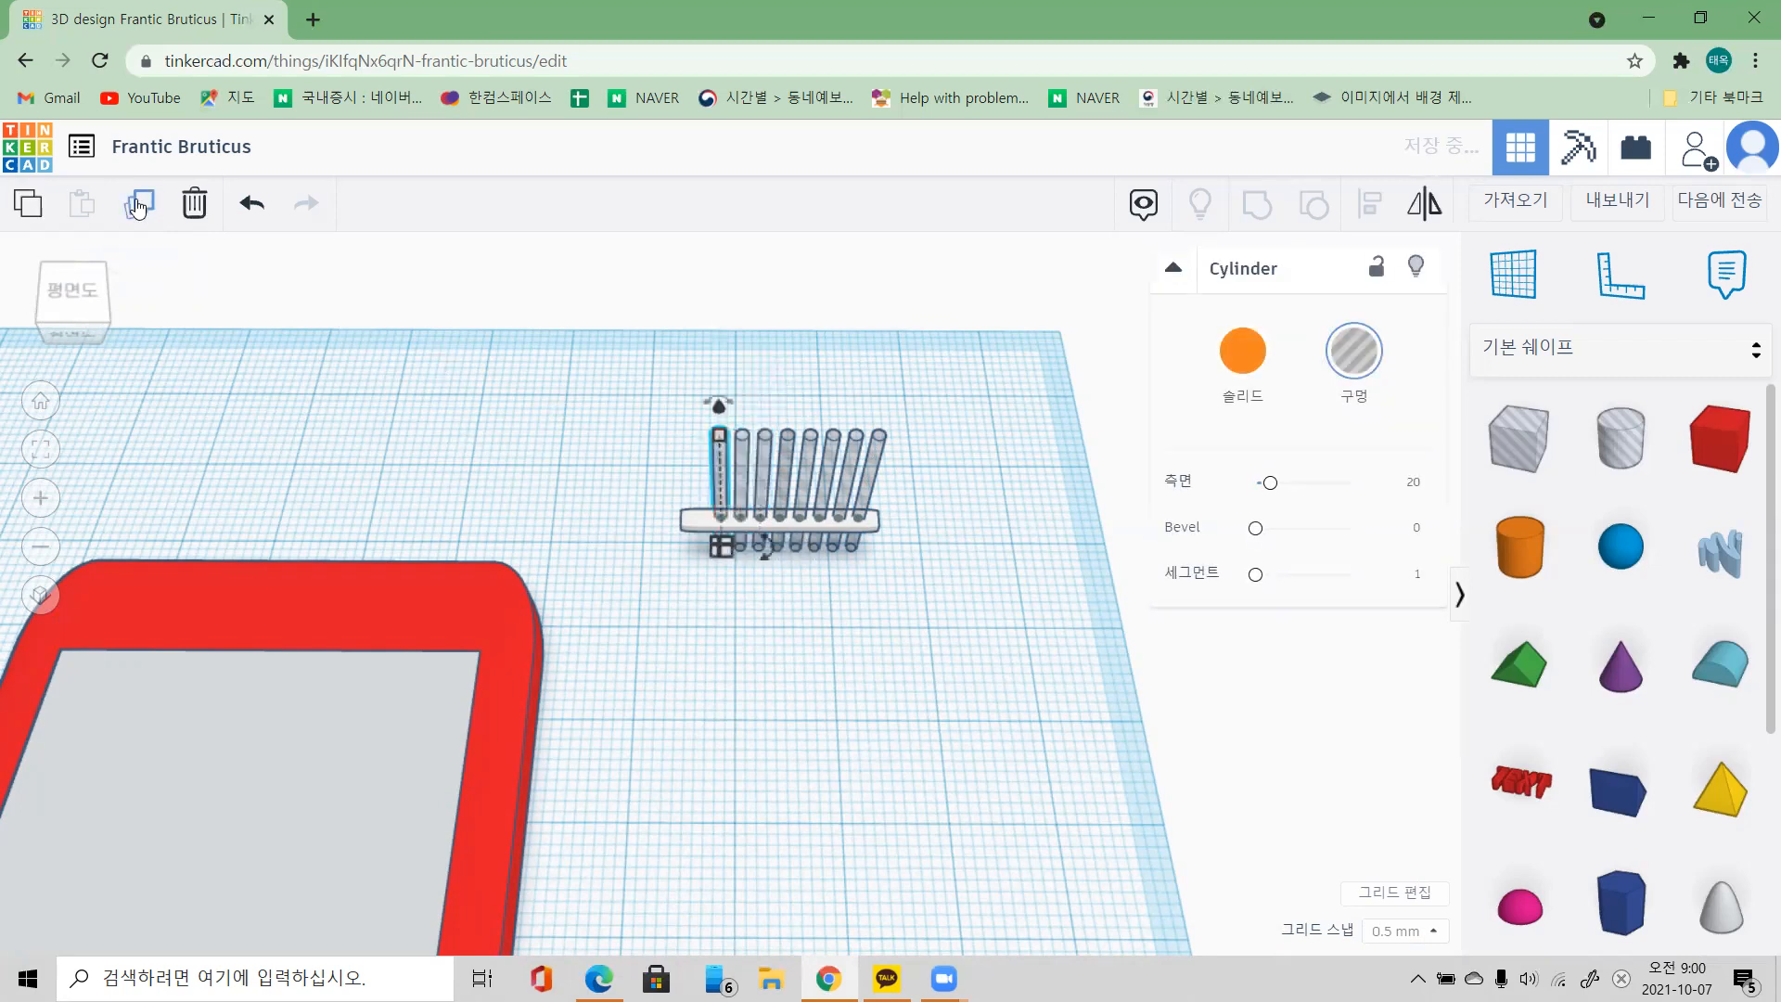
click(139, 204)
key(Left)
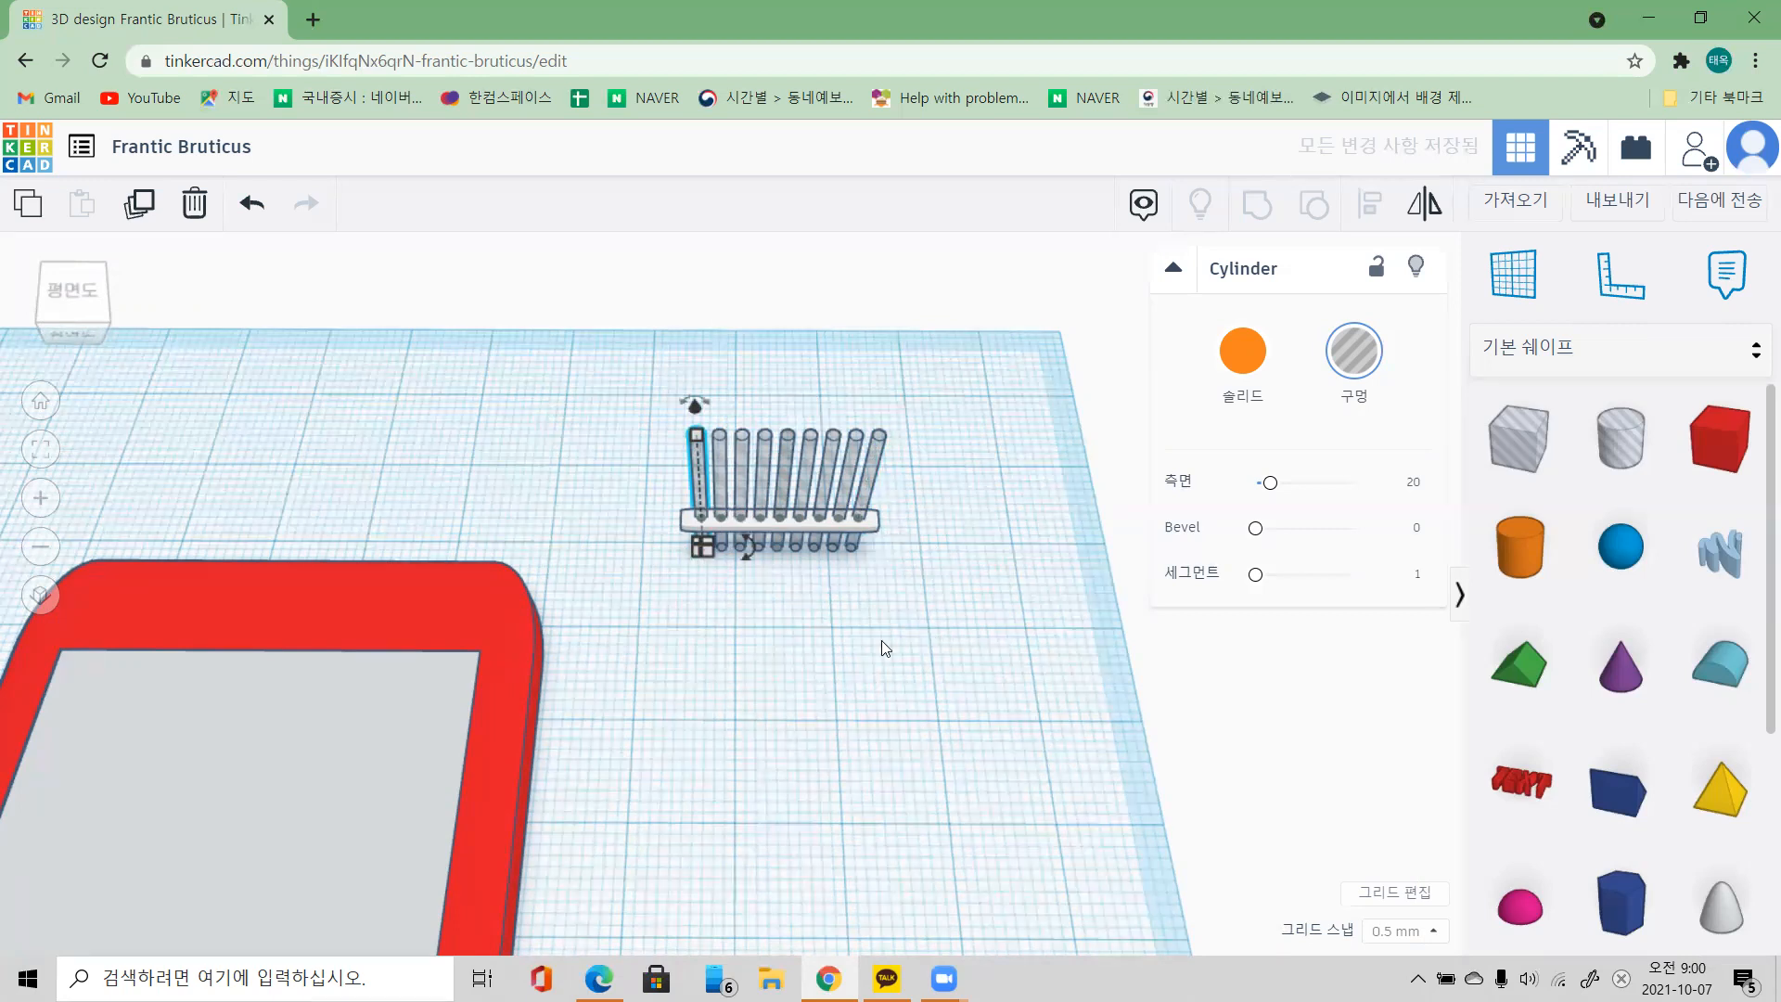
Step: Group the white bar with its nine cylinder holes to cut the speaker perforations
drag(631, 356, 973, 624)
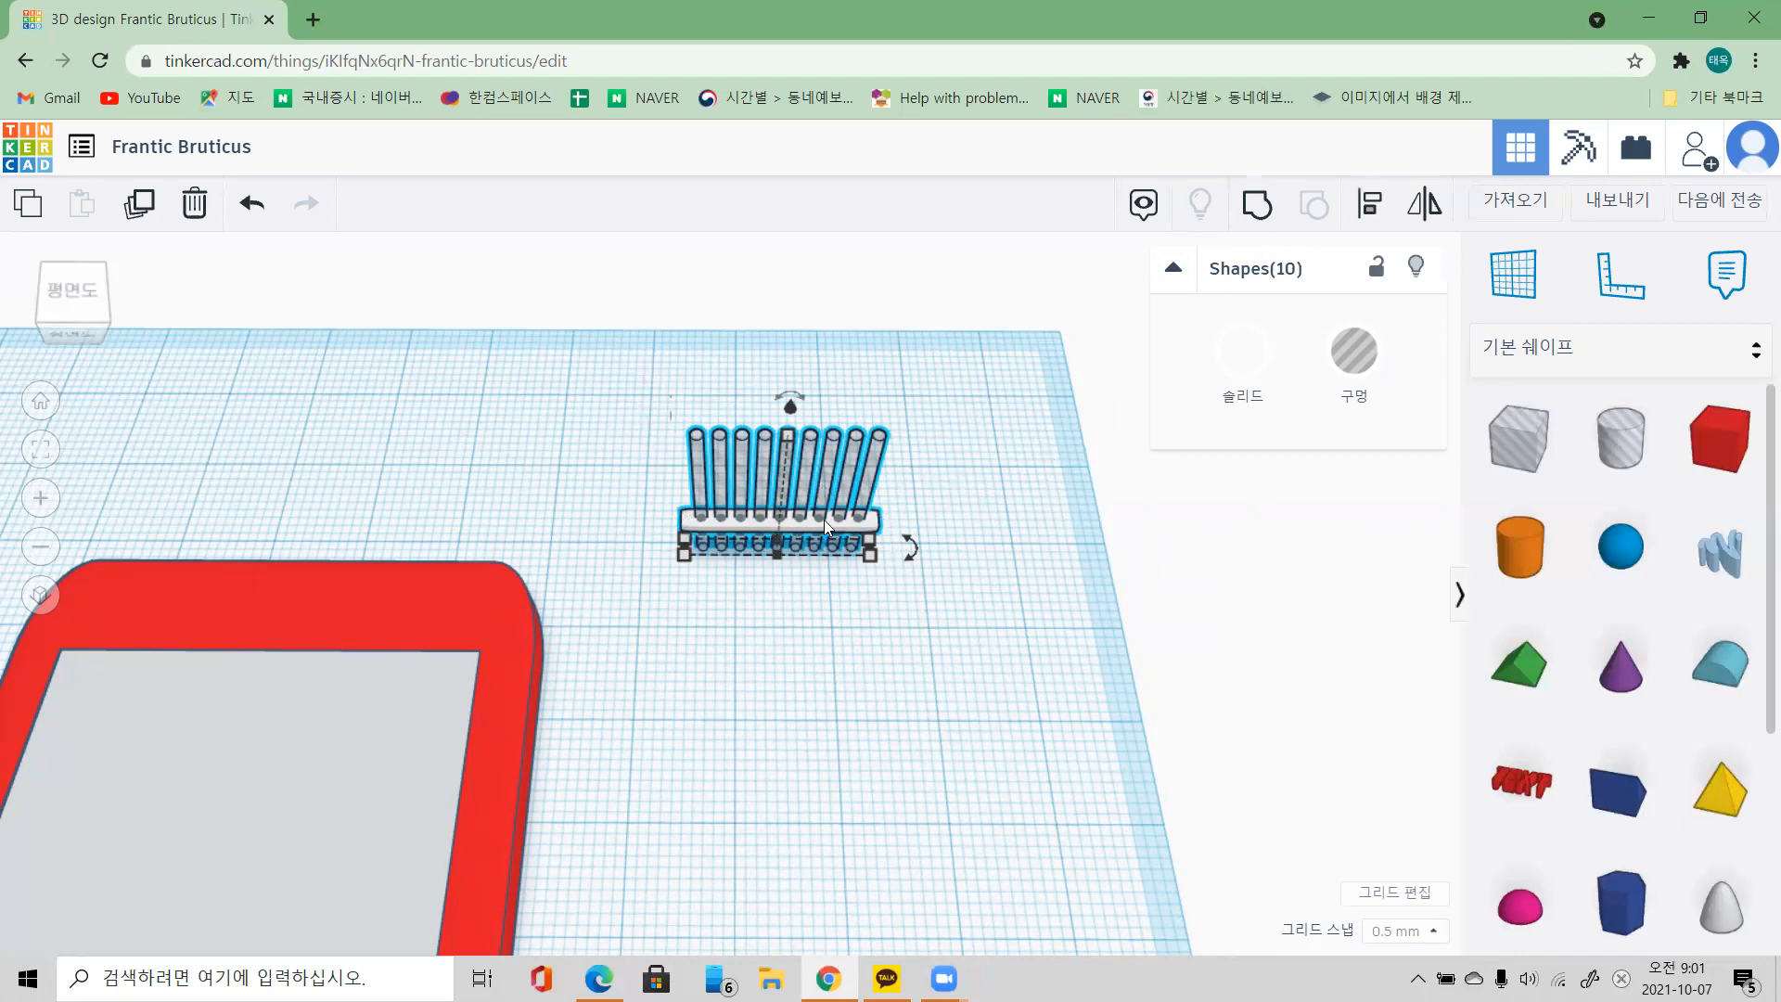
click(1258, 214)
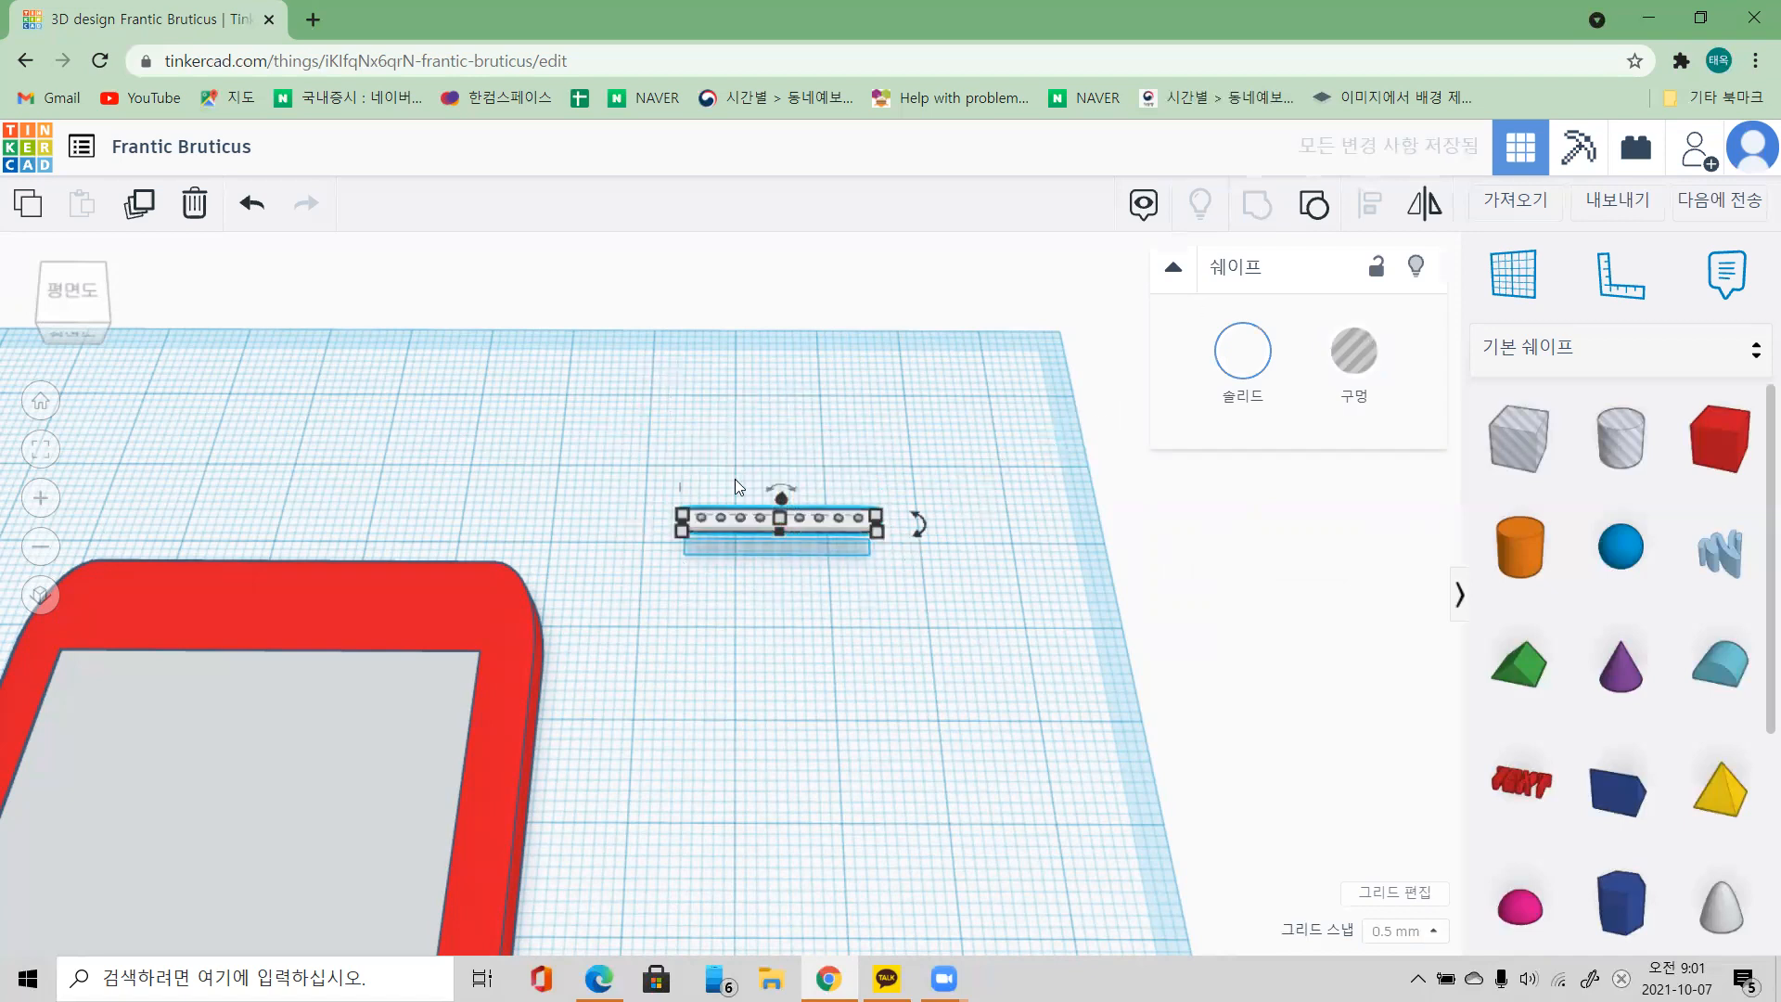
click(780, 533)
Step: Align the perforated speaker bar with the phone body, centred across its width and flush with its upper edge
drag(969, 412, 364, 739)
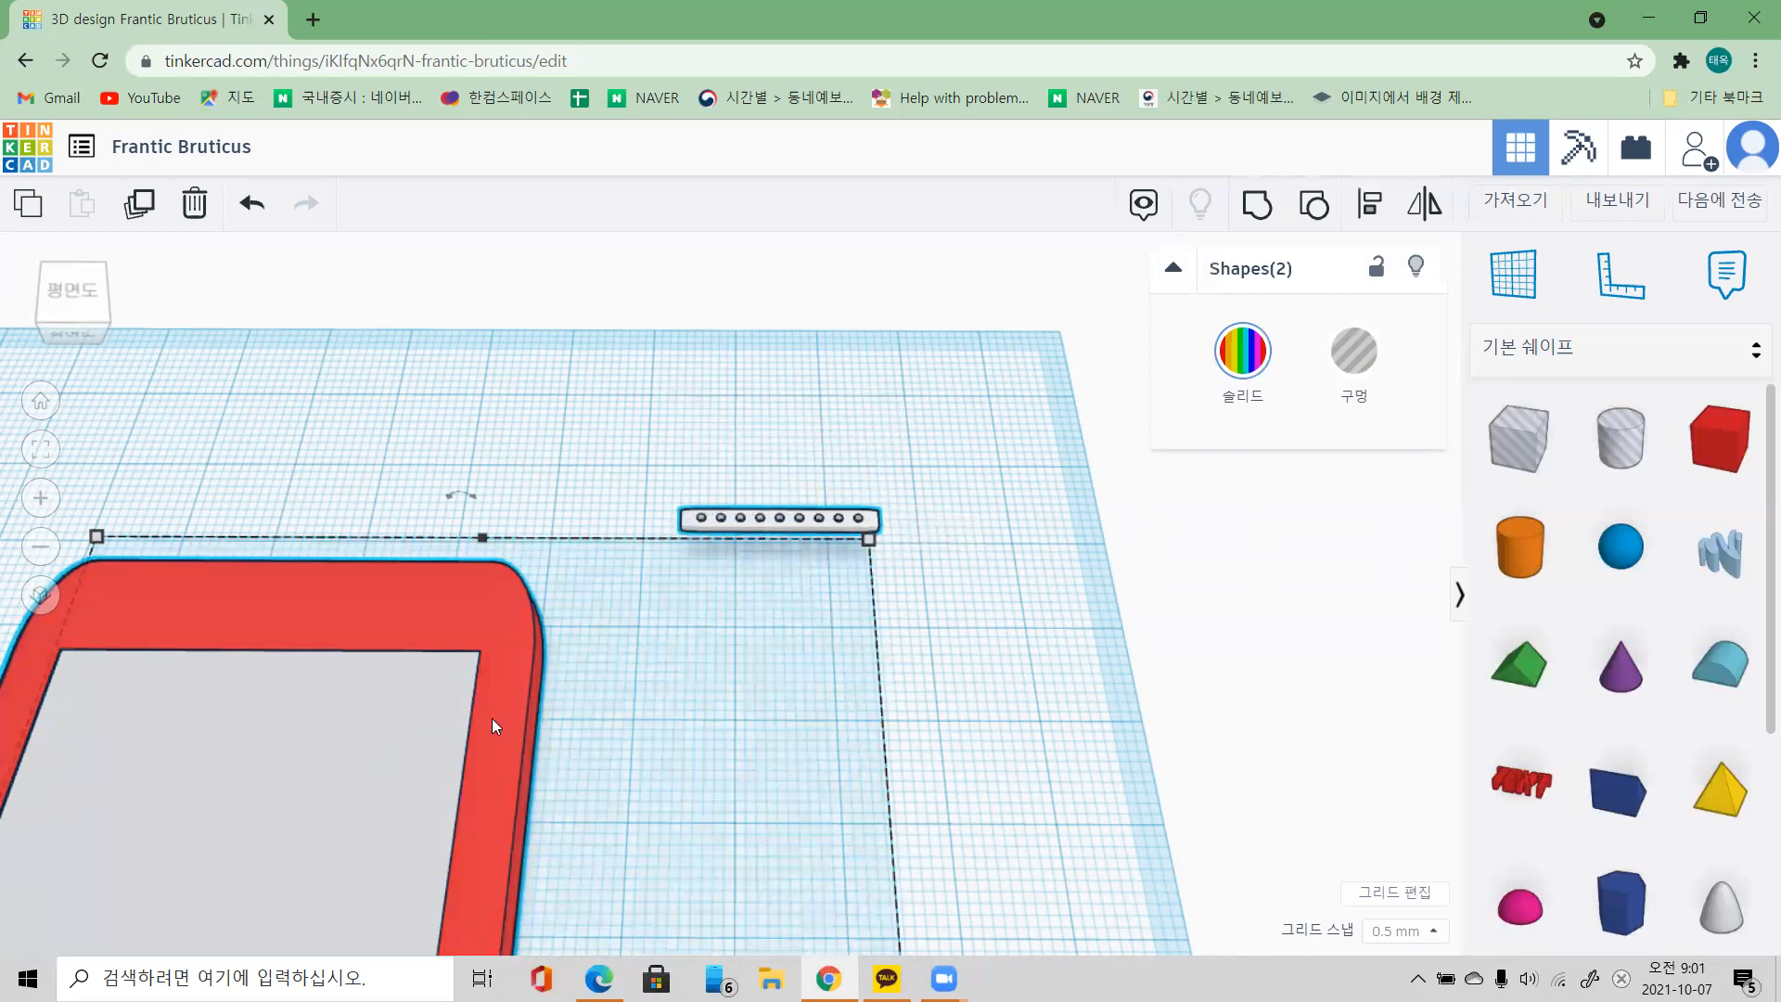
click(1370, 206)
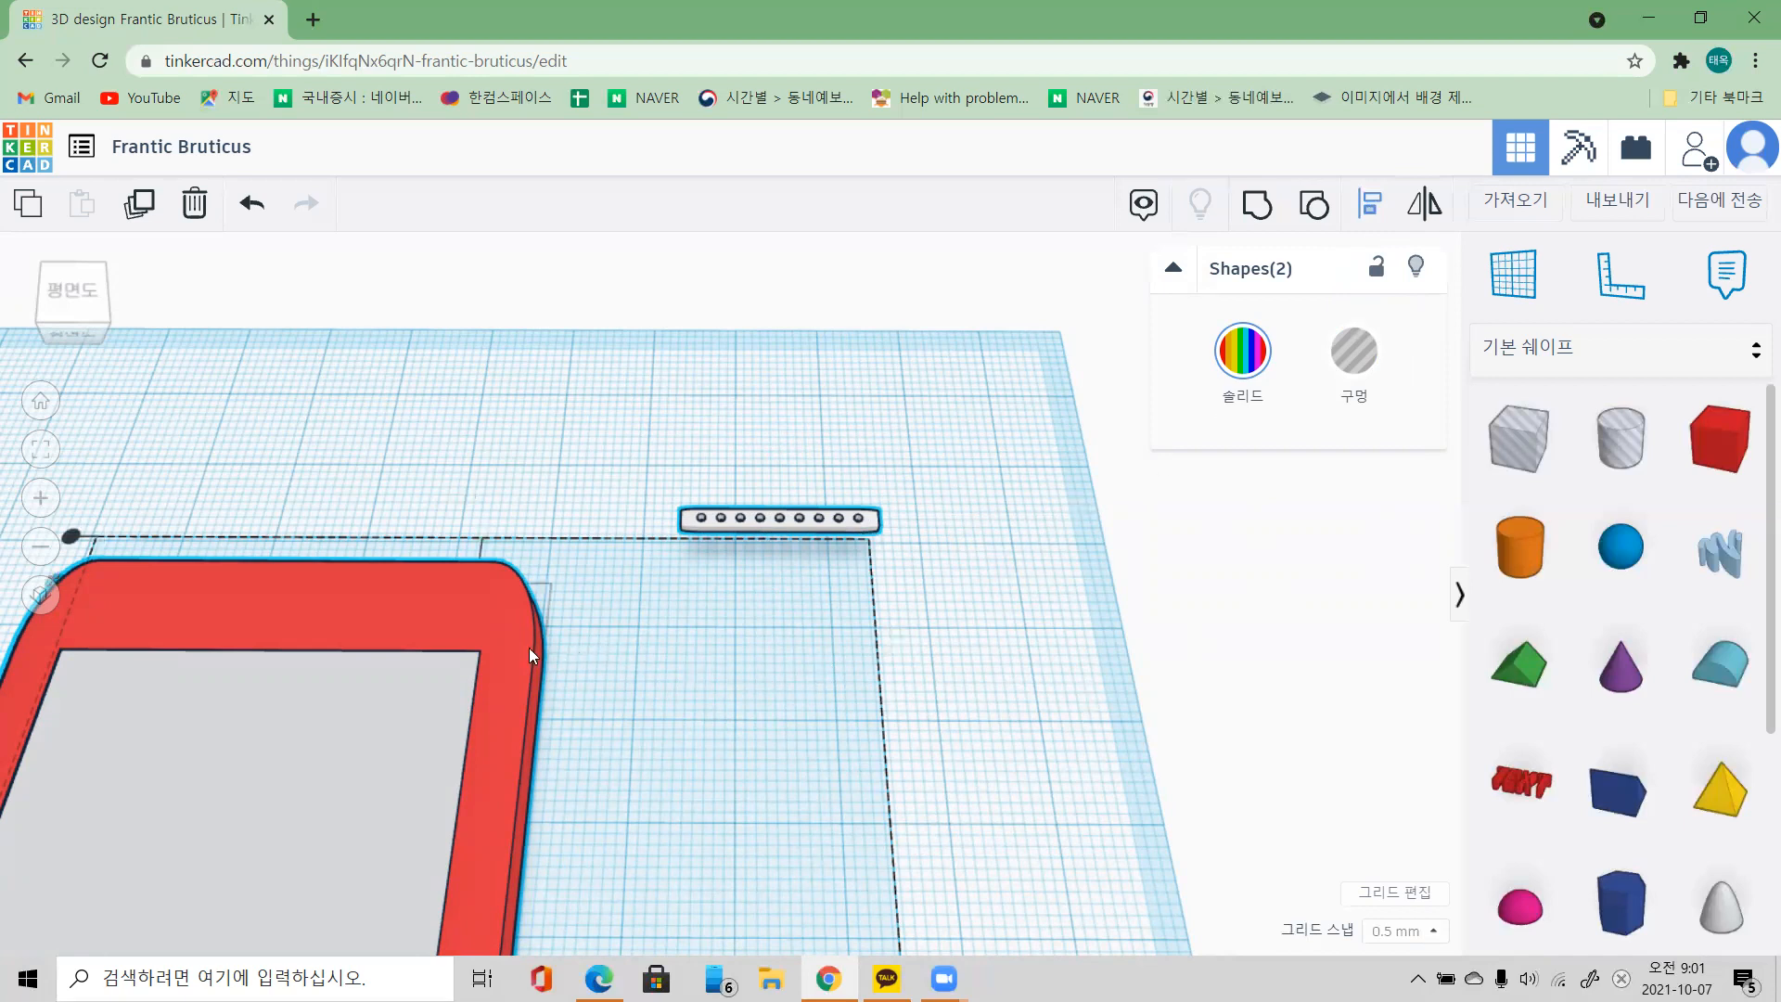
scroll(597, 664, down, 3)
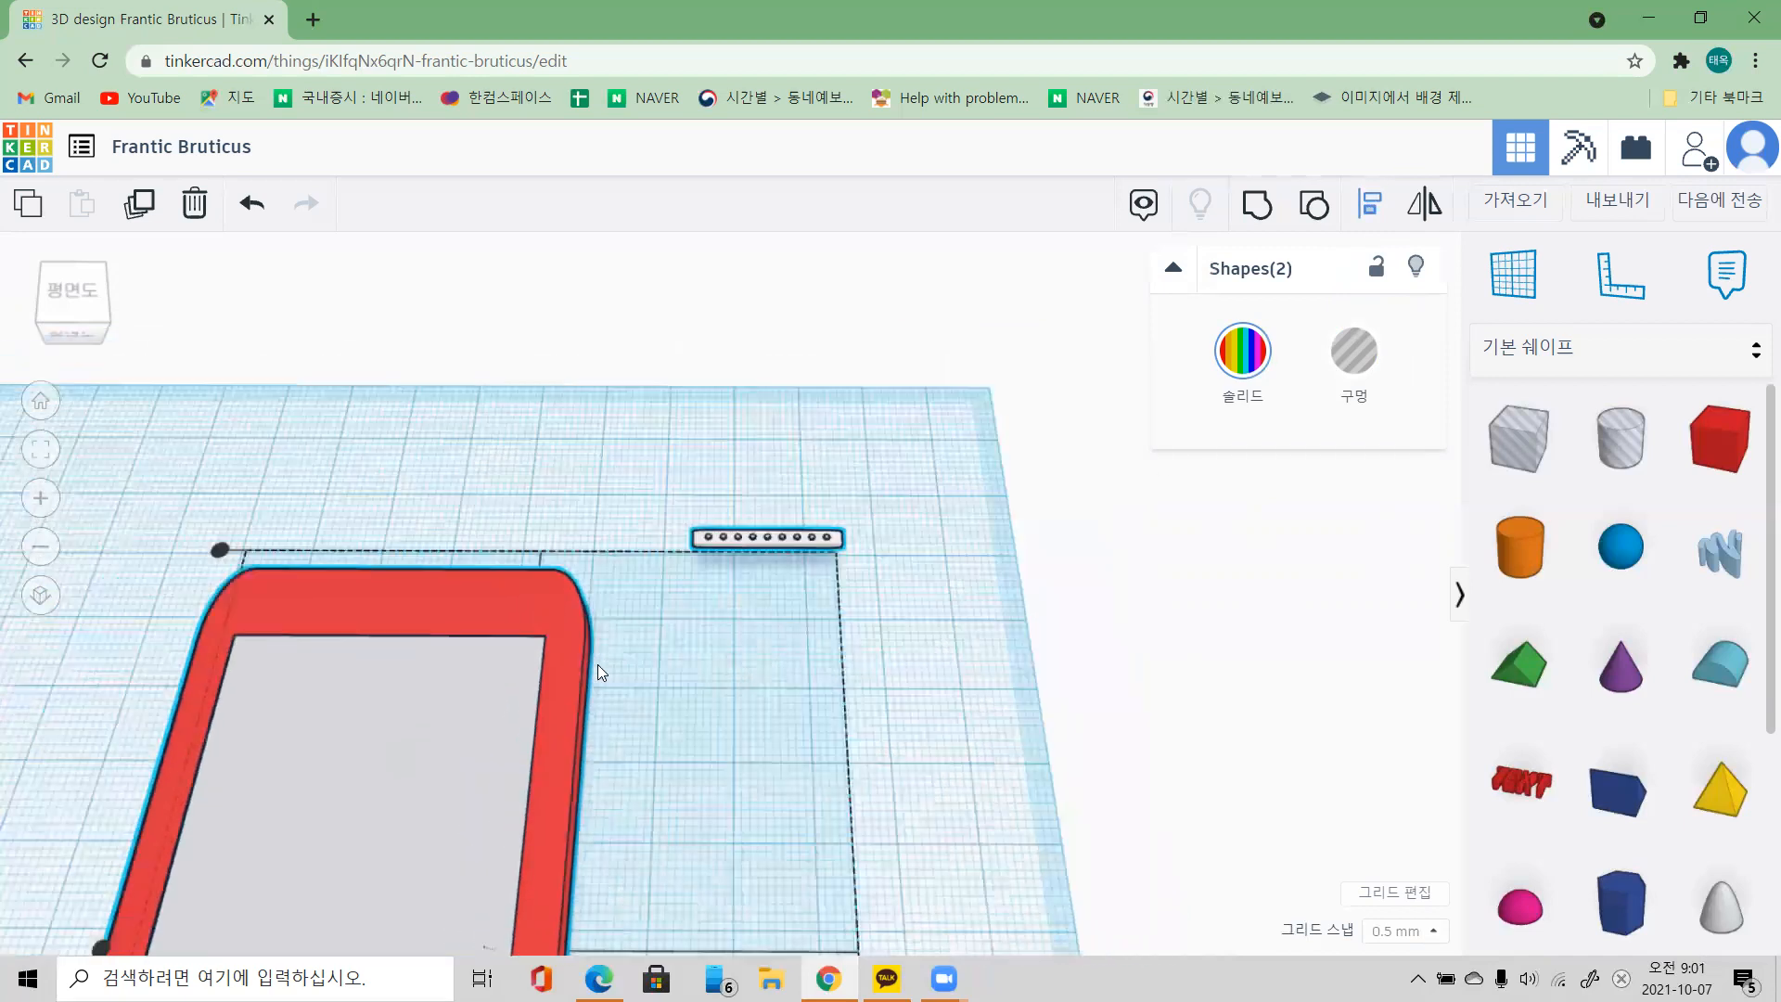
scroll(597, 664, down, 5)
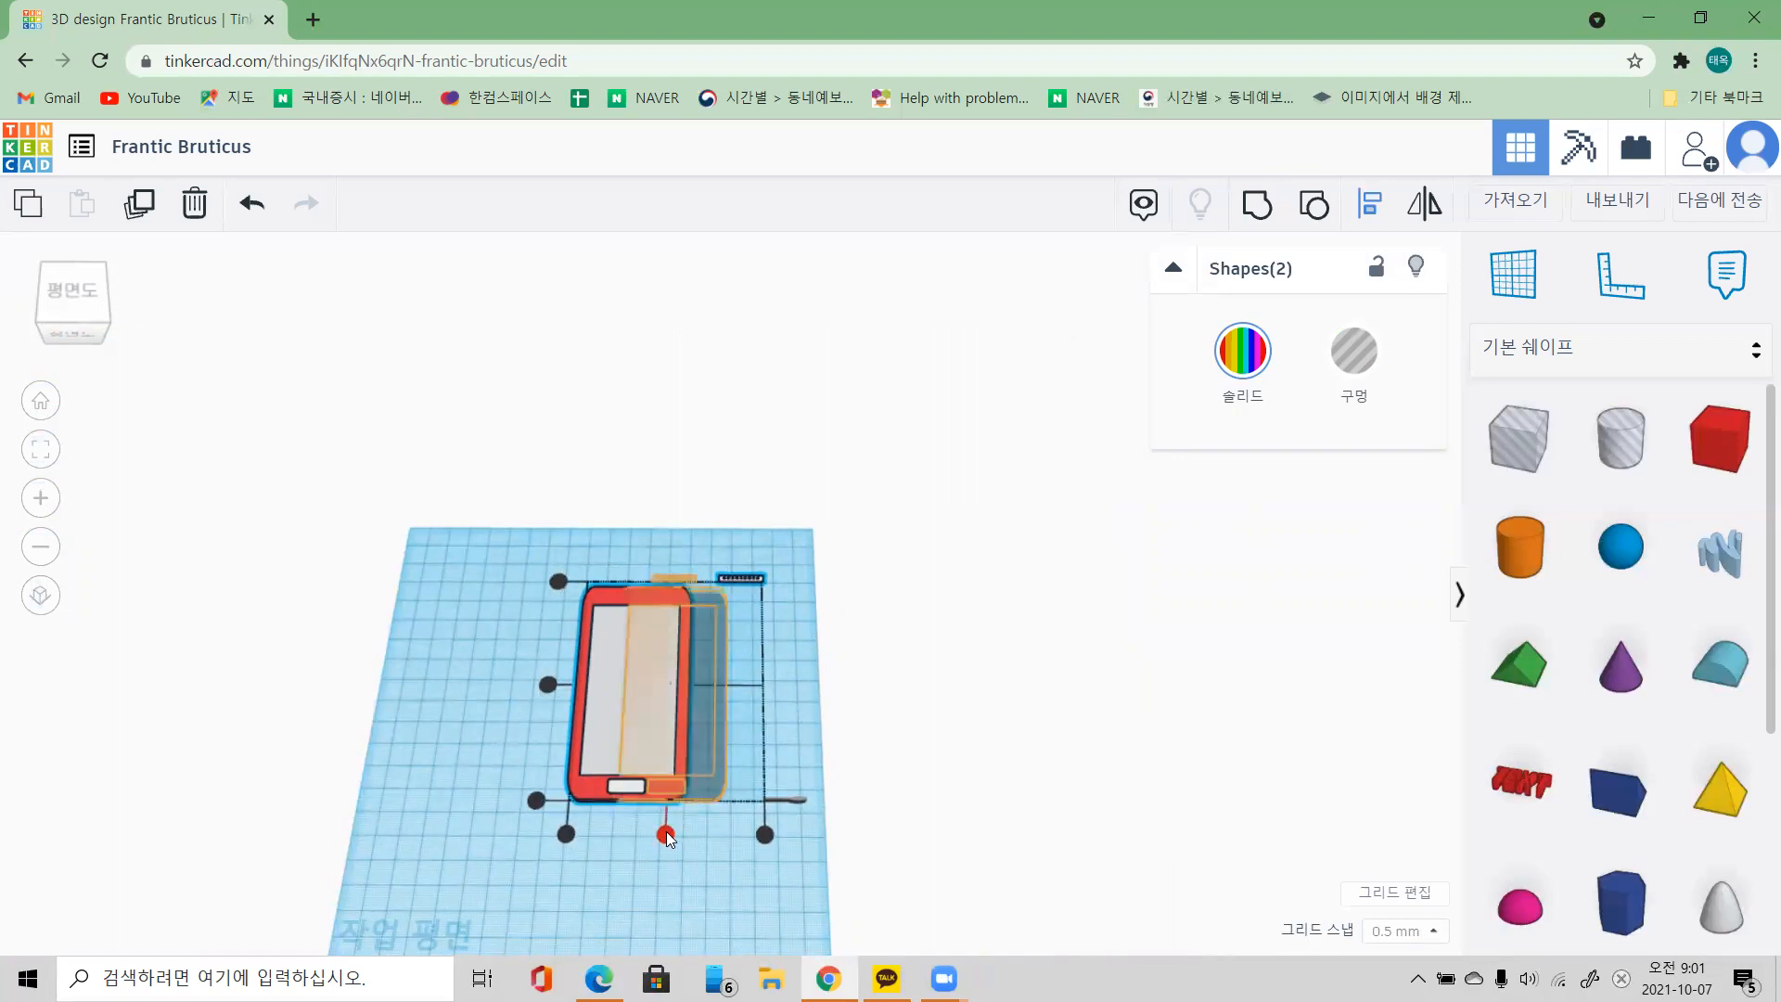
click(666, 836)
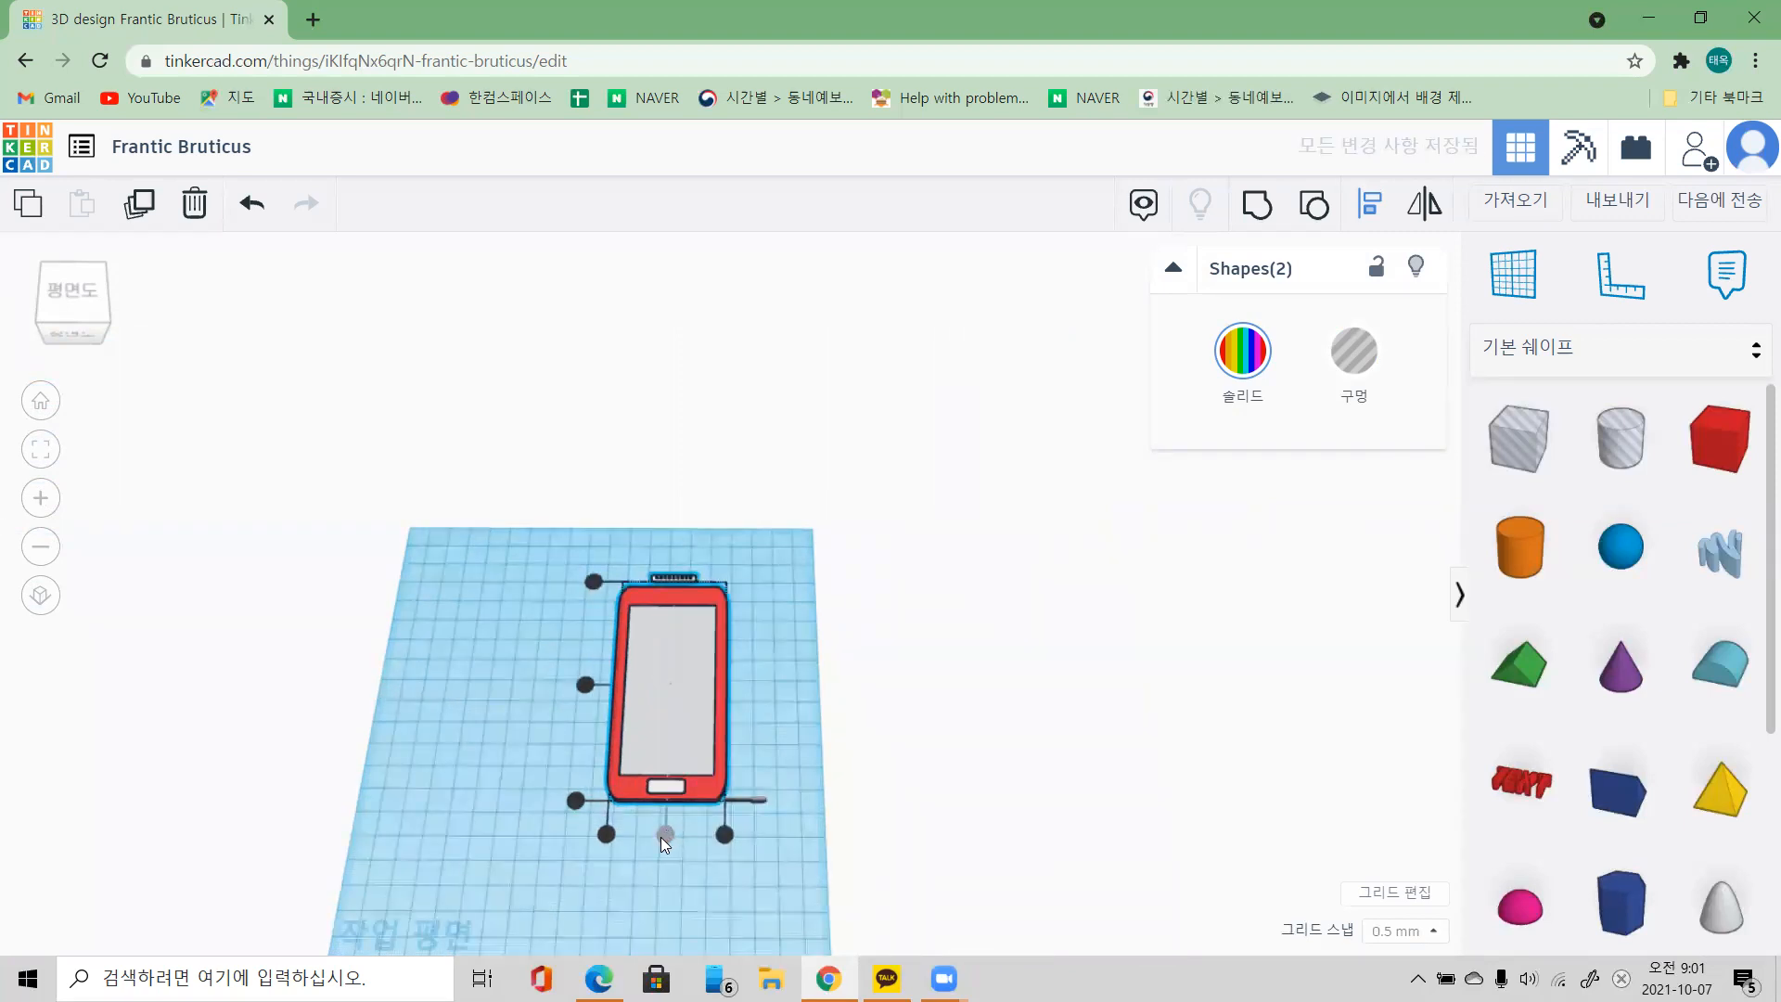
click(595, 585)
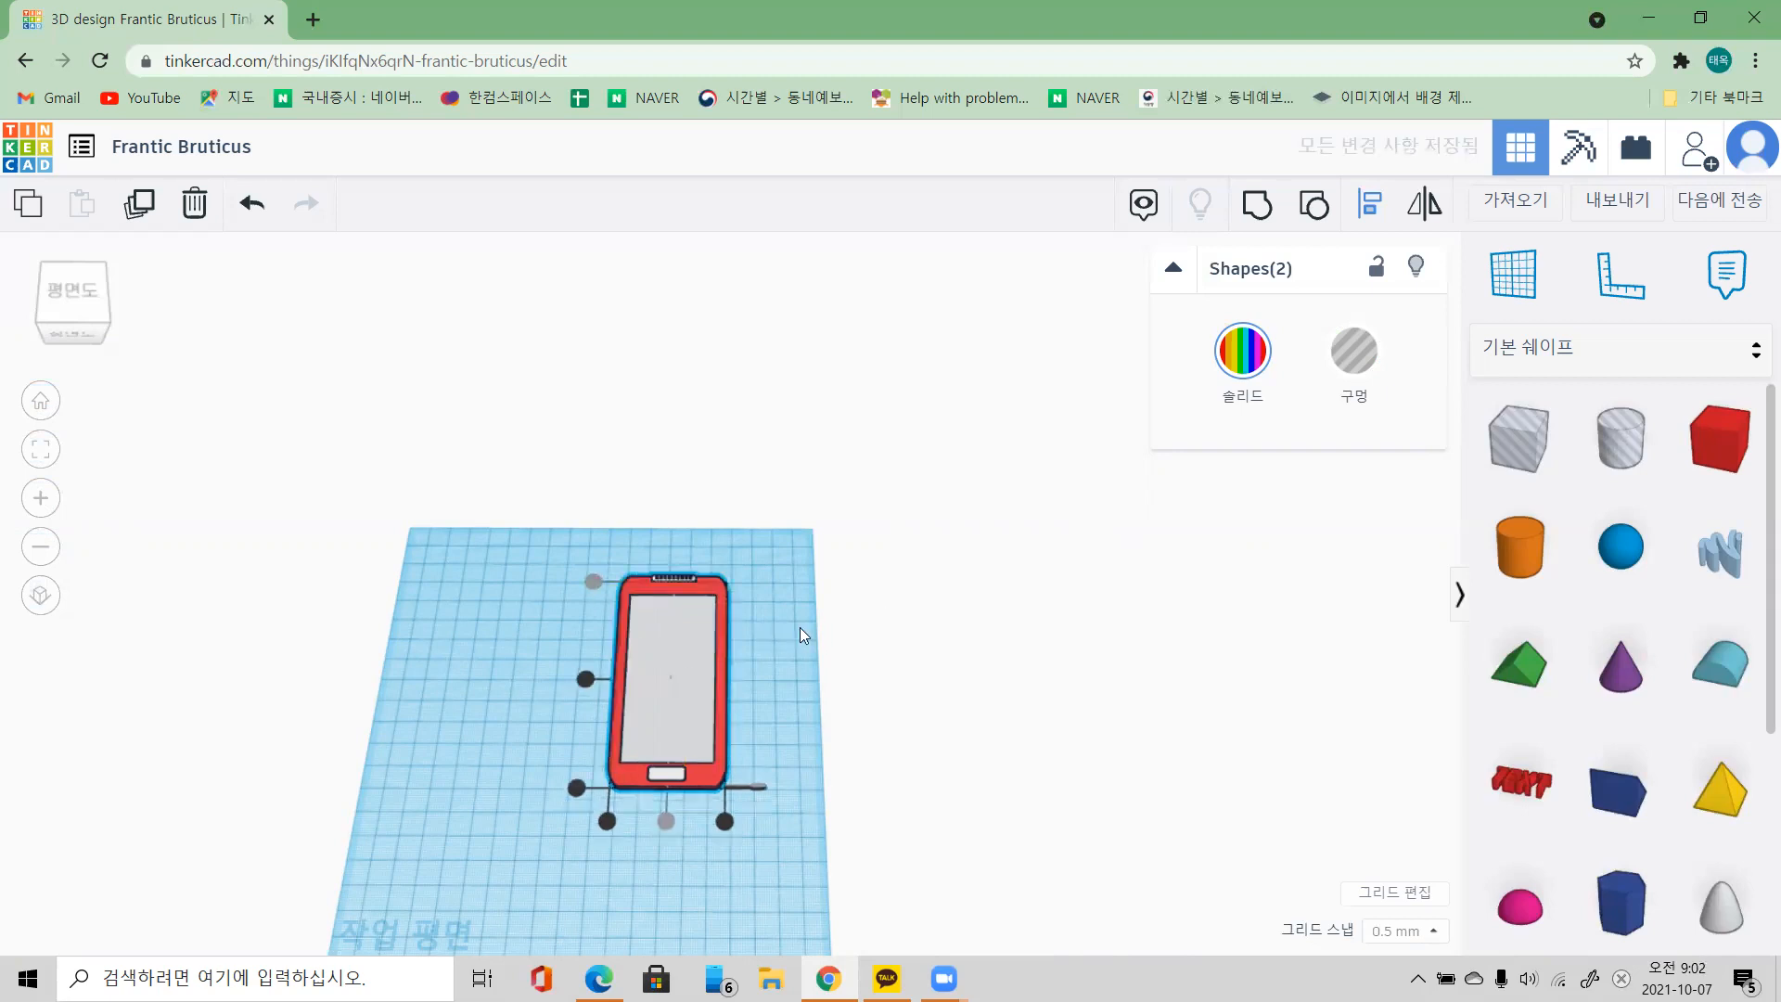
scroll(781, 600, up, 5)
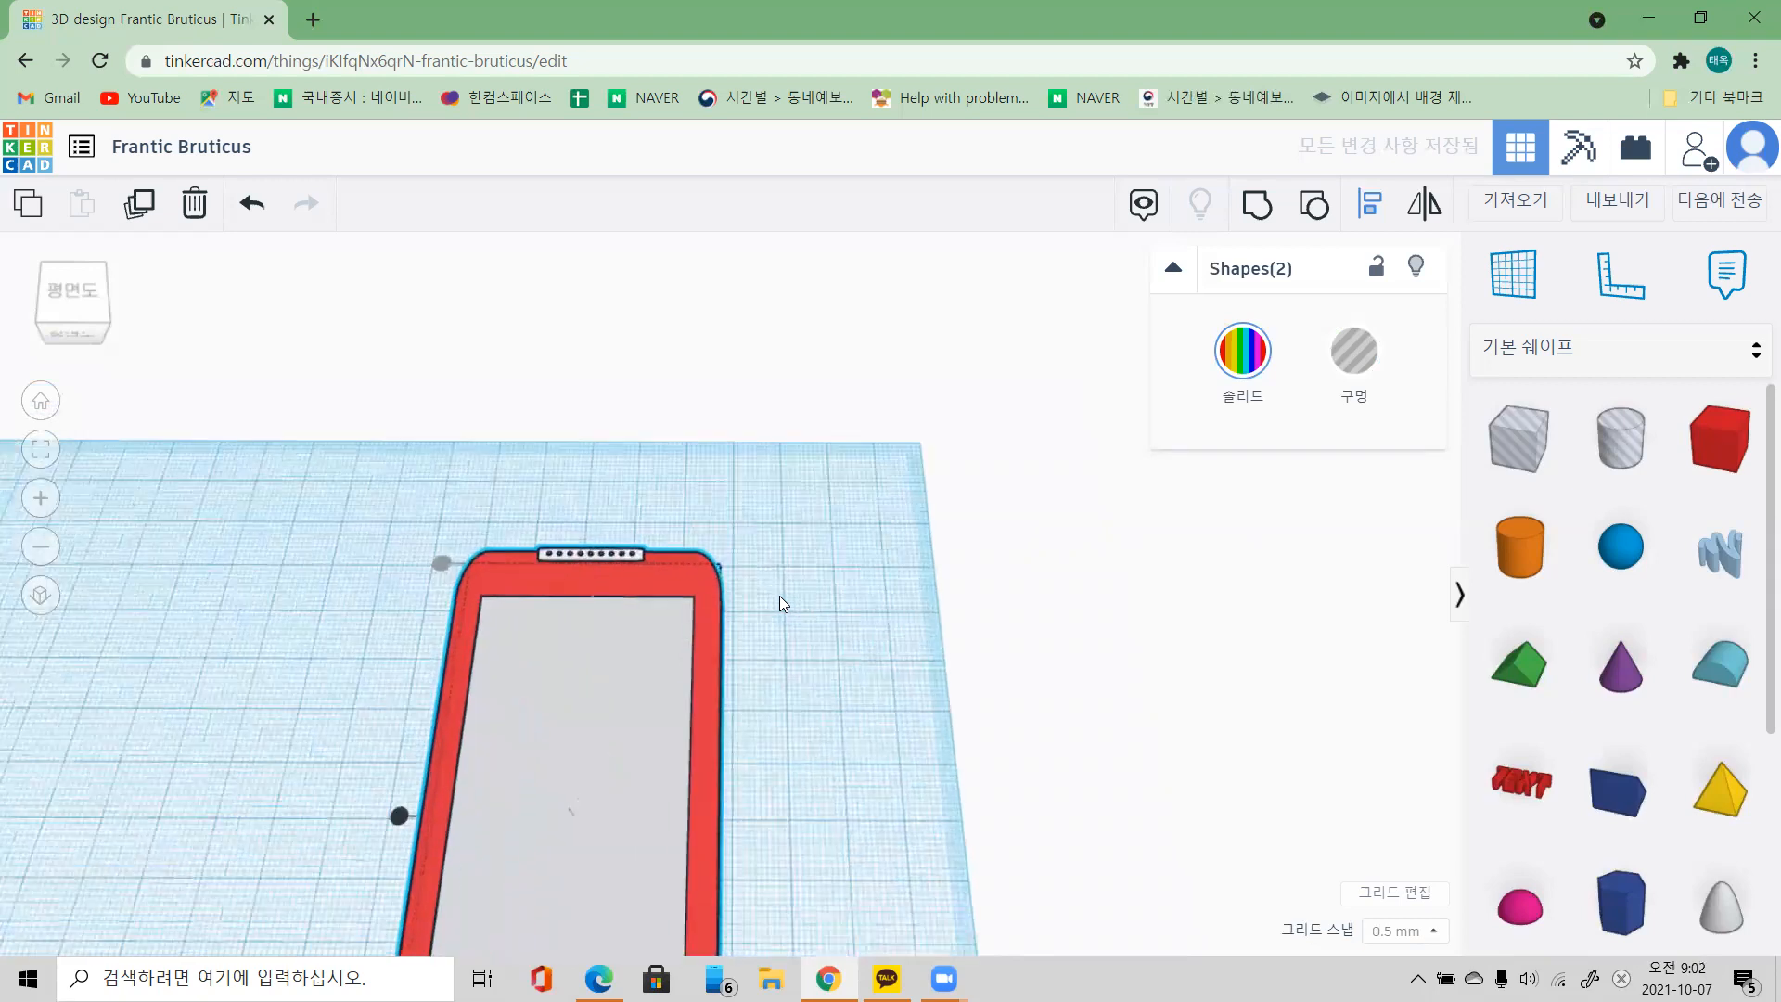
scroll(777, 599, up, 5)
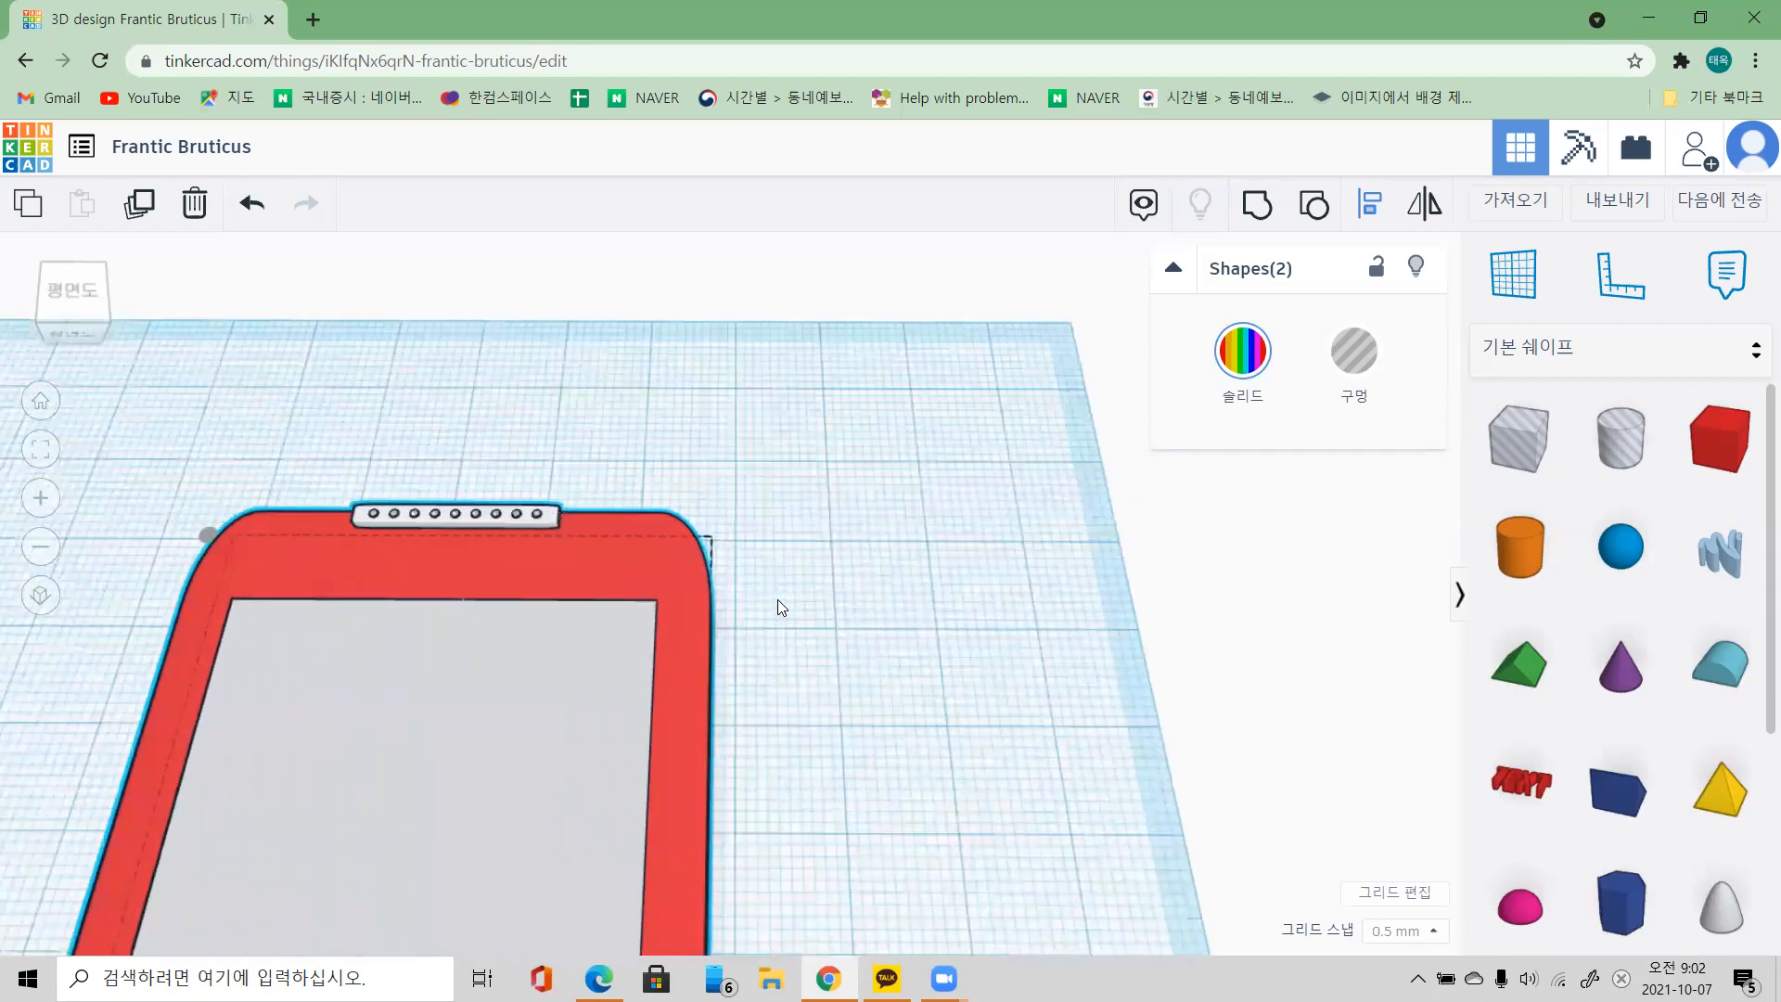
scroll(777, 599, up, 3)
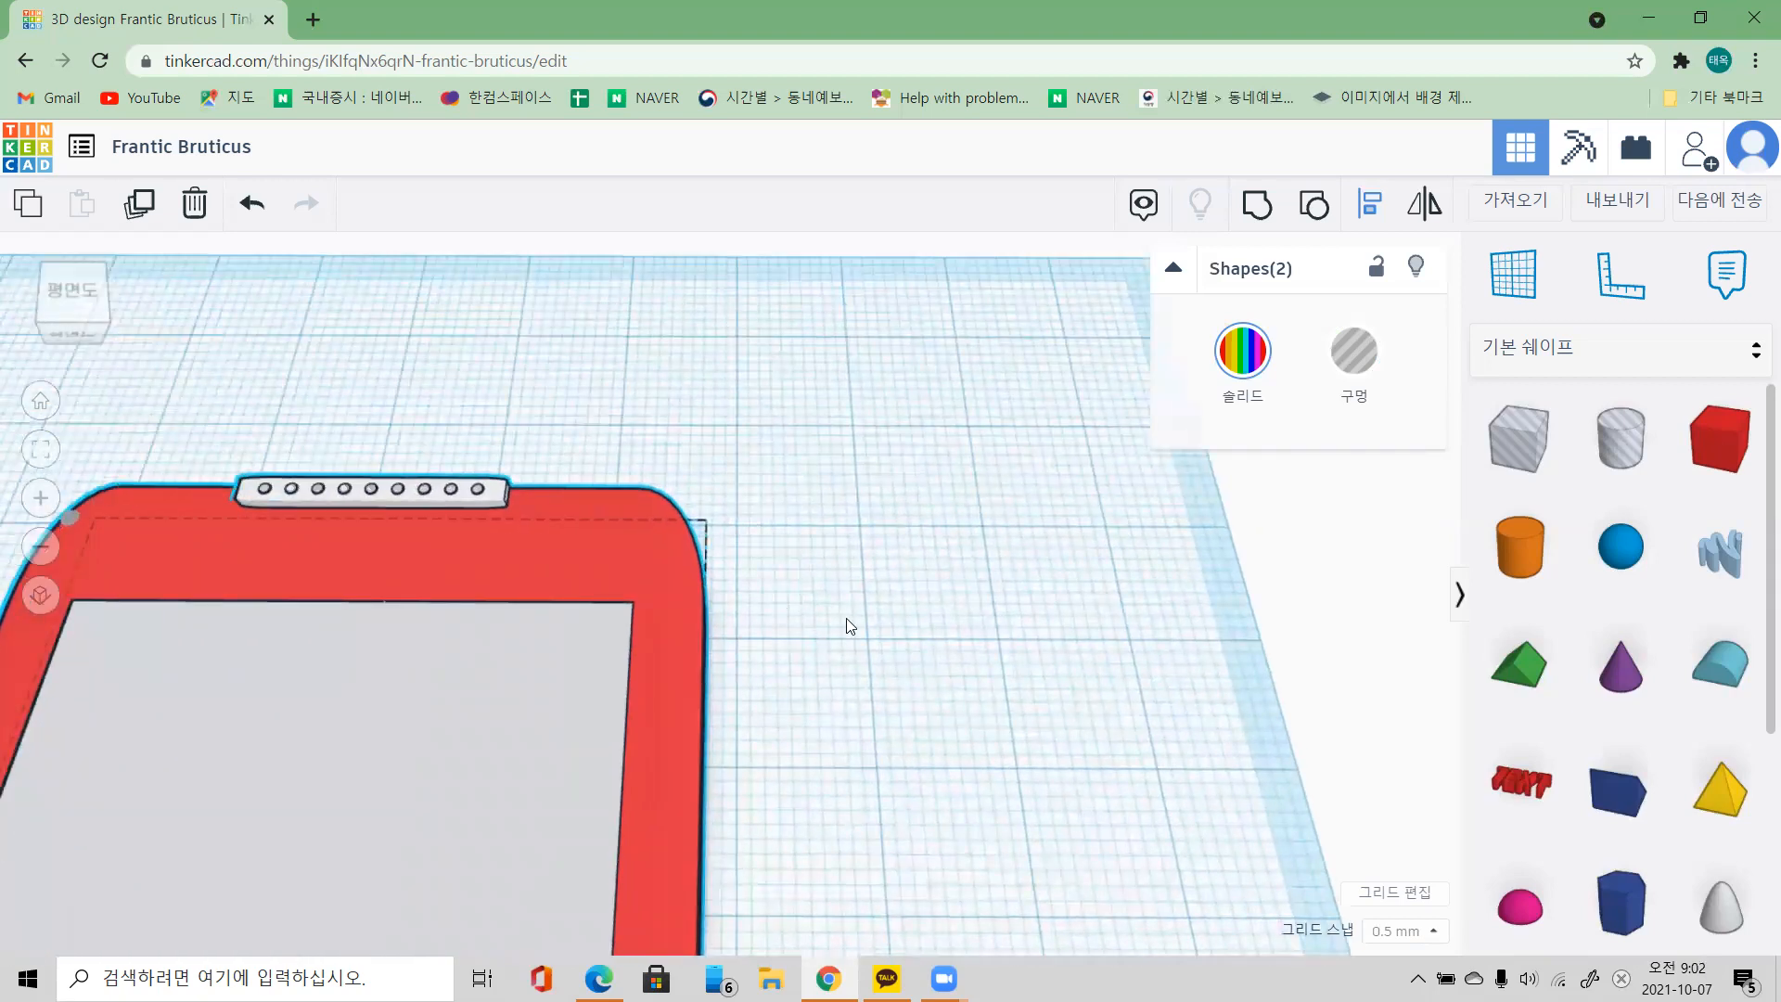
click(857, 553)
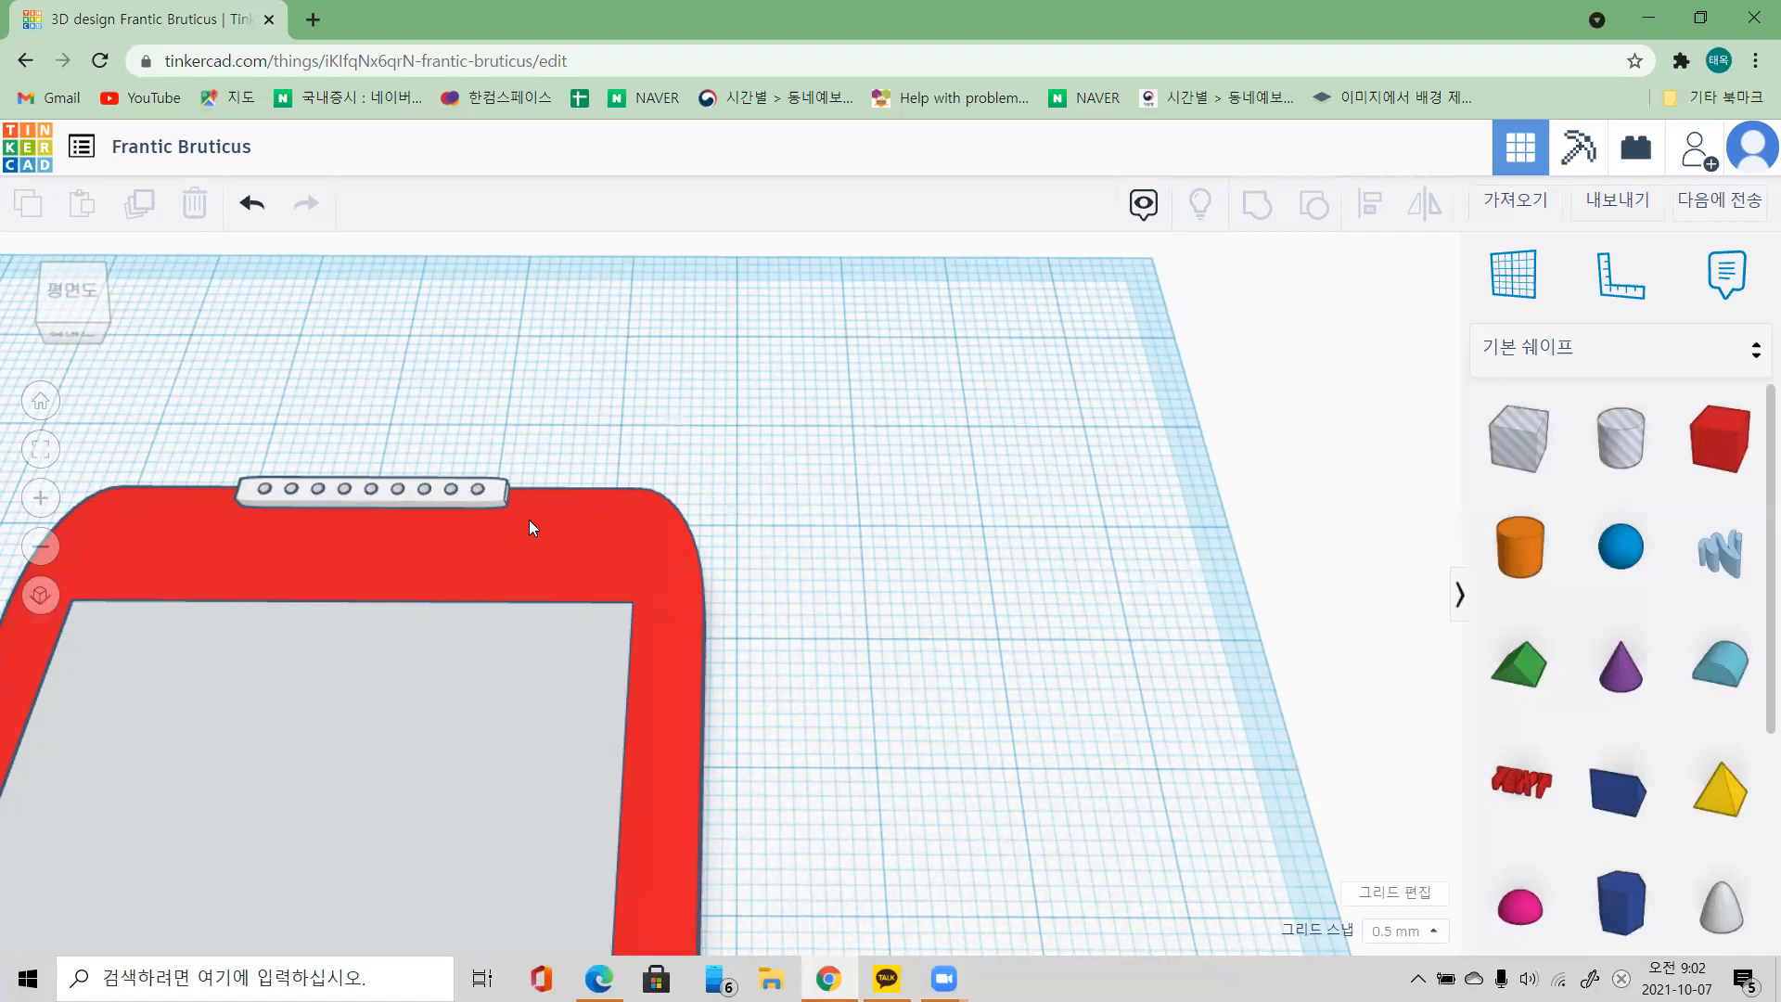
Step: Move the speaker bar 4 mm down from the phone's upper edge into the red area above the screen
click(383, 492)
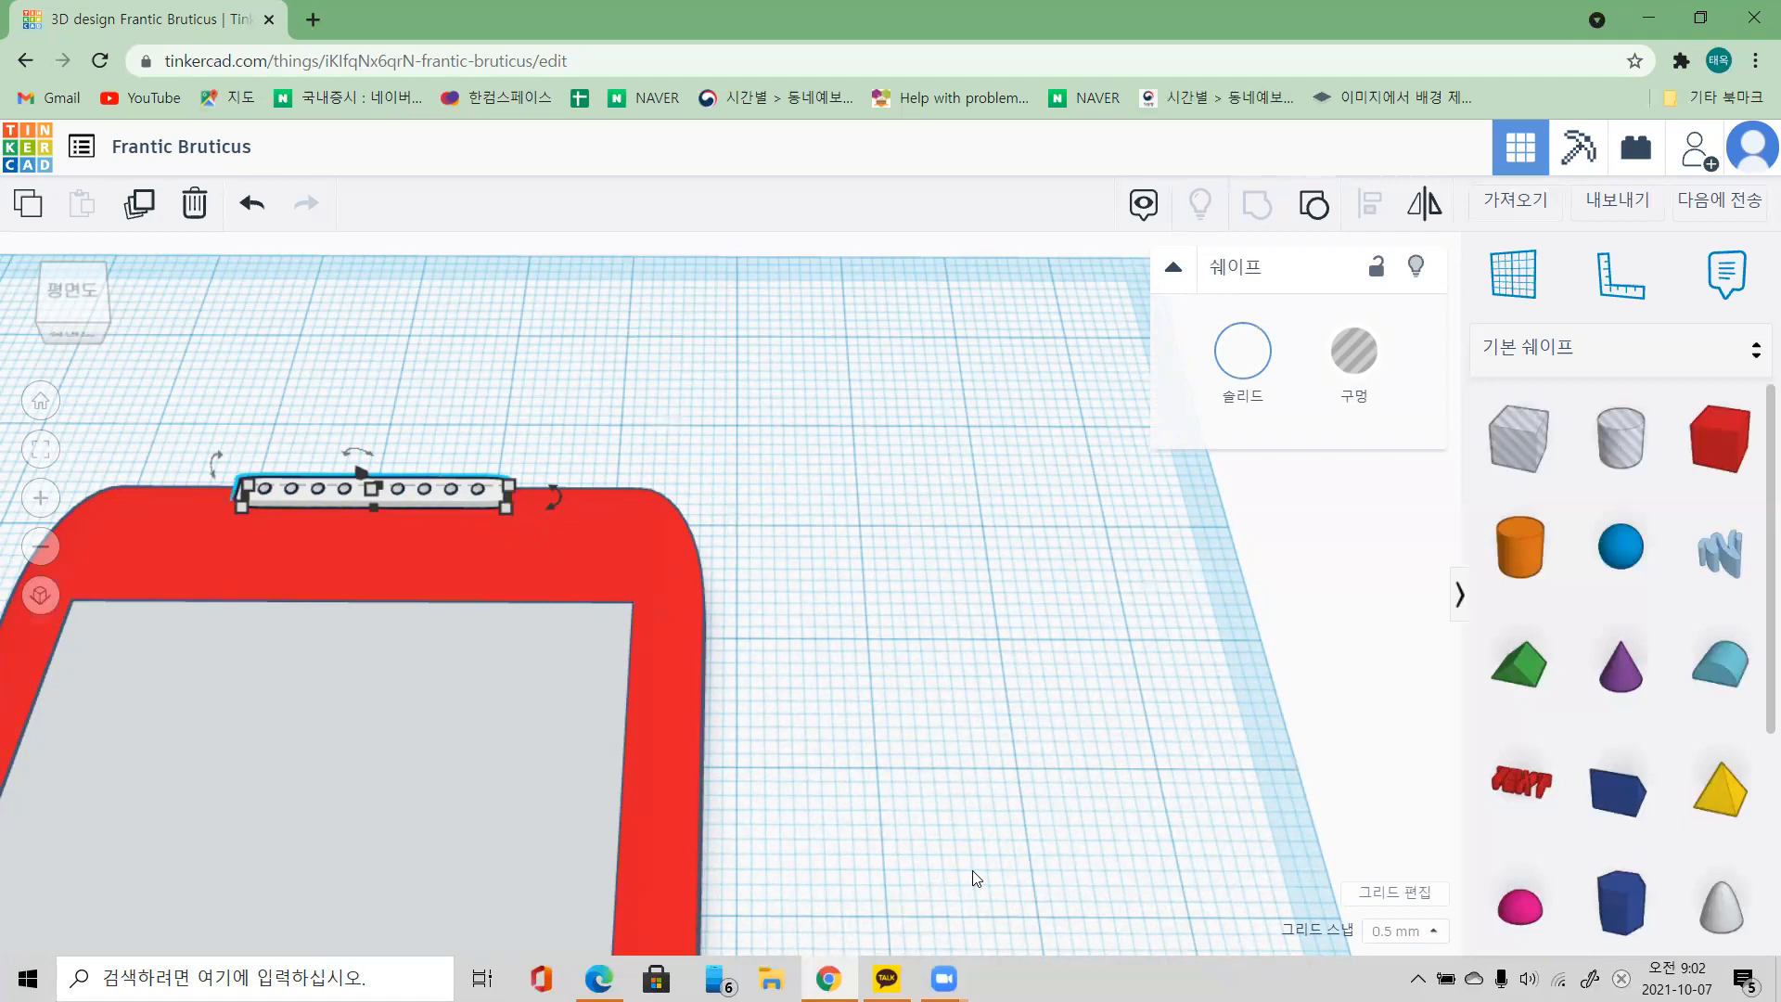
key(Down)
key(Down)
key(Down)
key(Down)
key(Down)
key(Down)
key(Down)
key(Down)
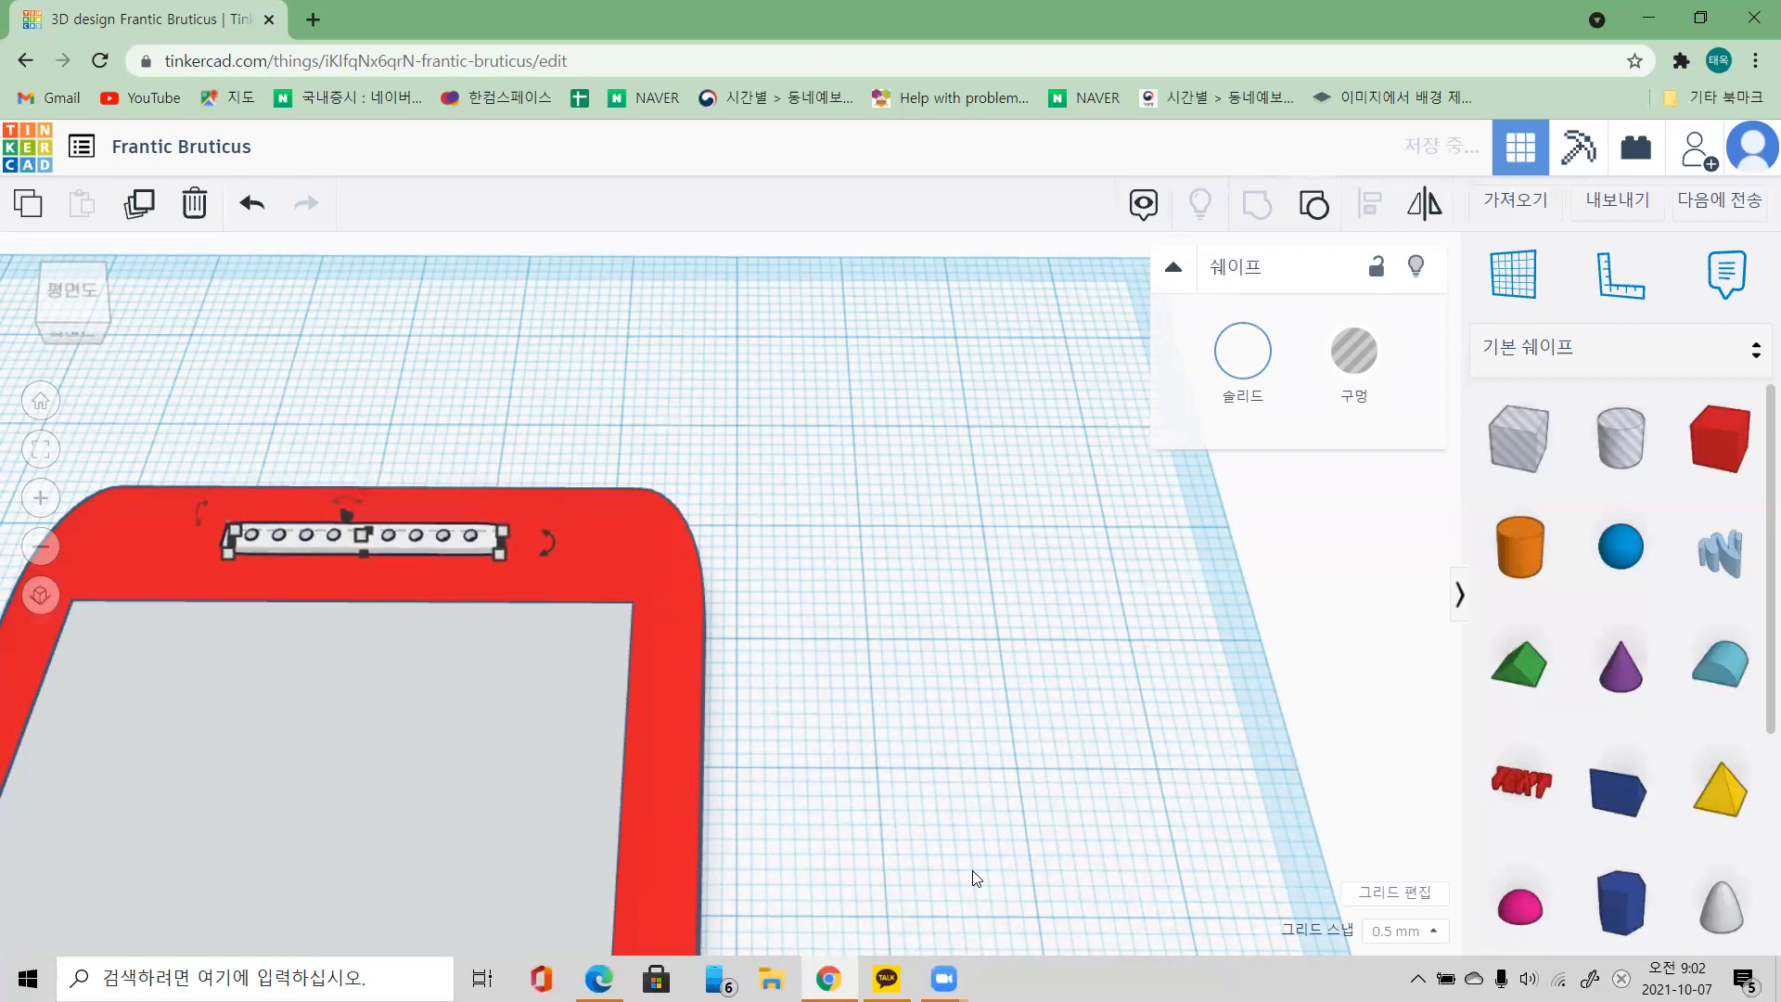
click(852, 585)
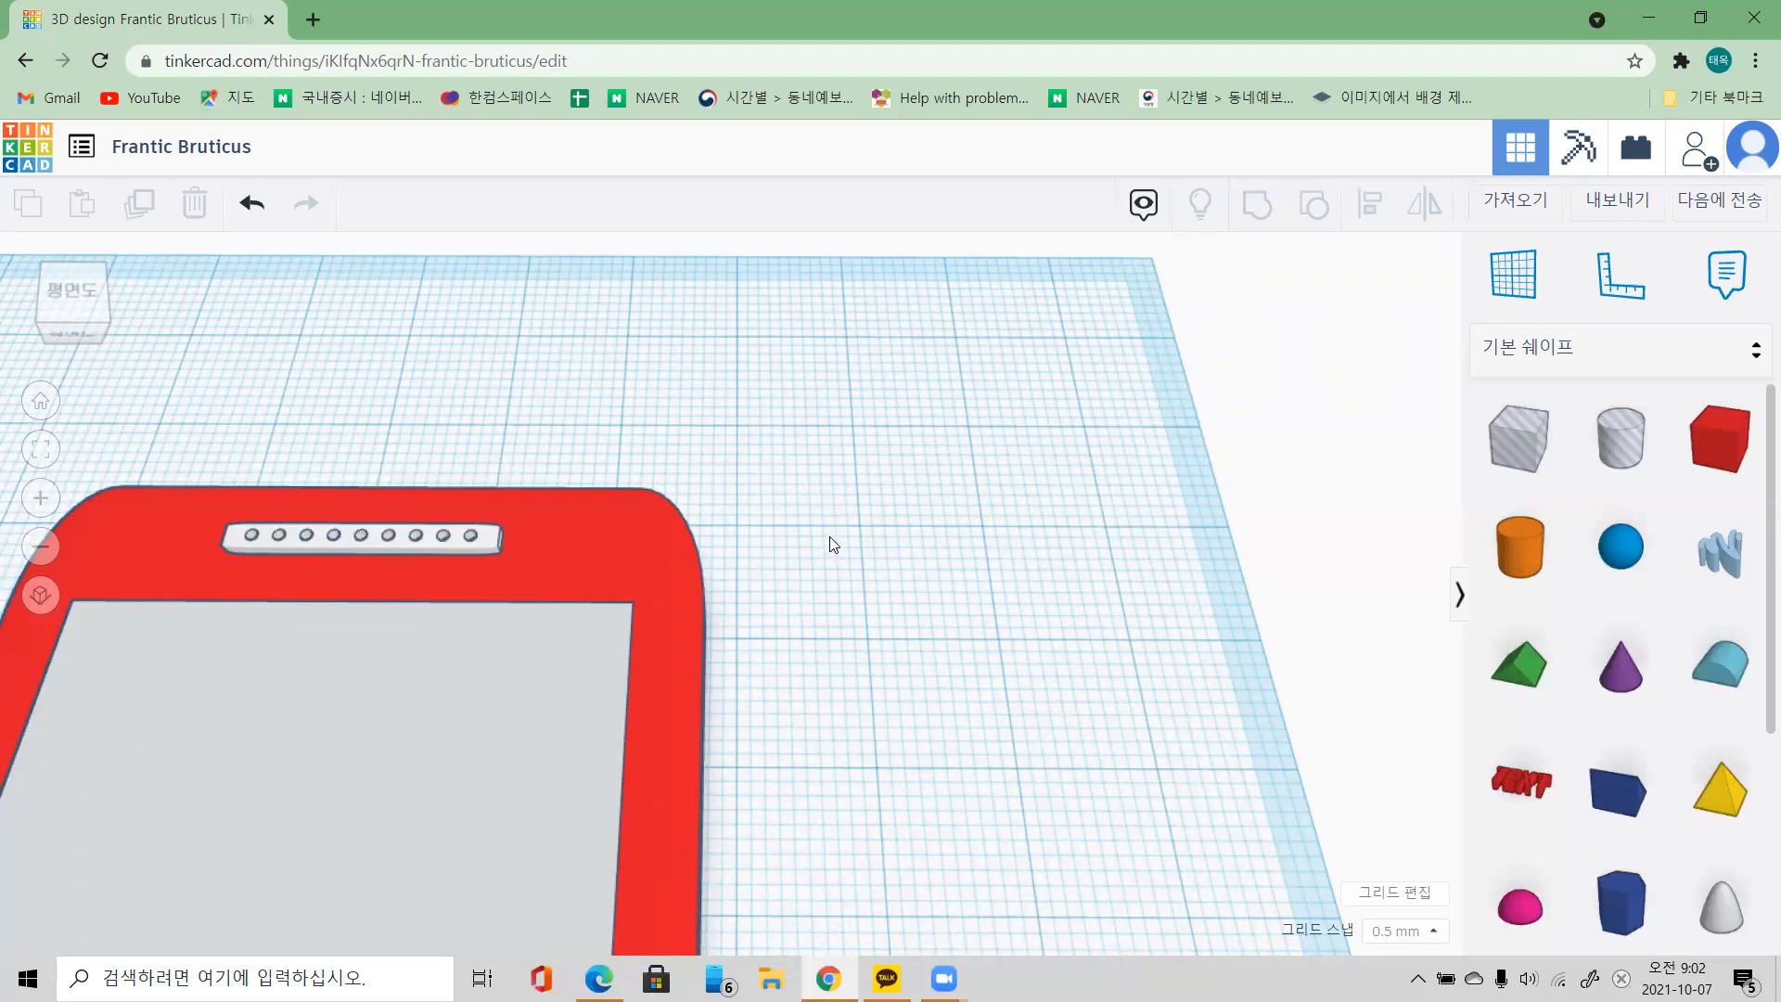
scroll(829, 536, down, 5)
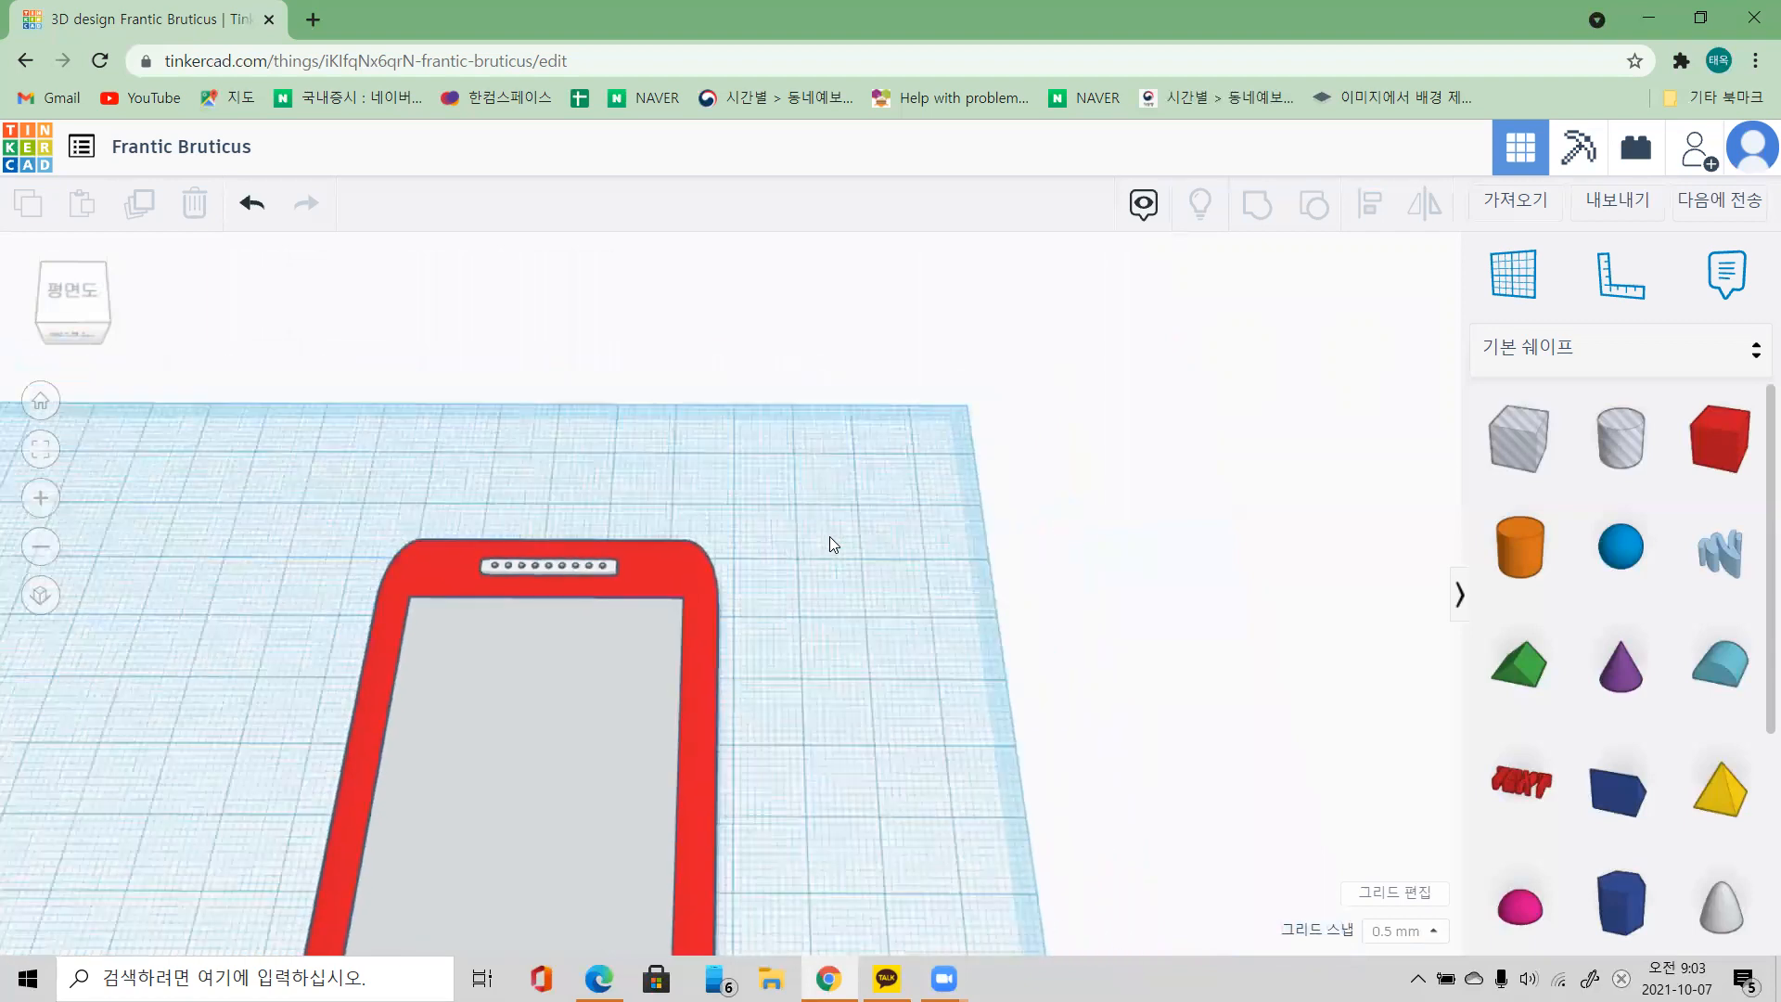
scroll(829, 536, down, 3)
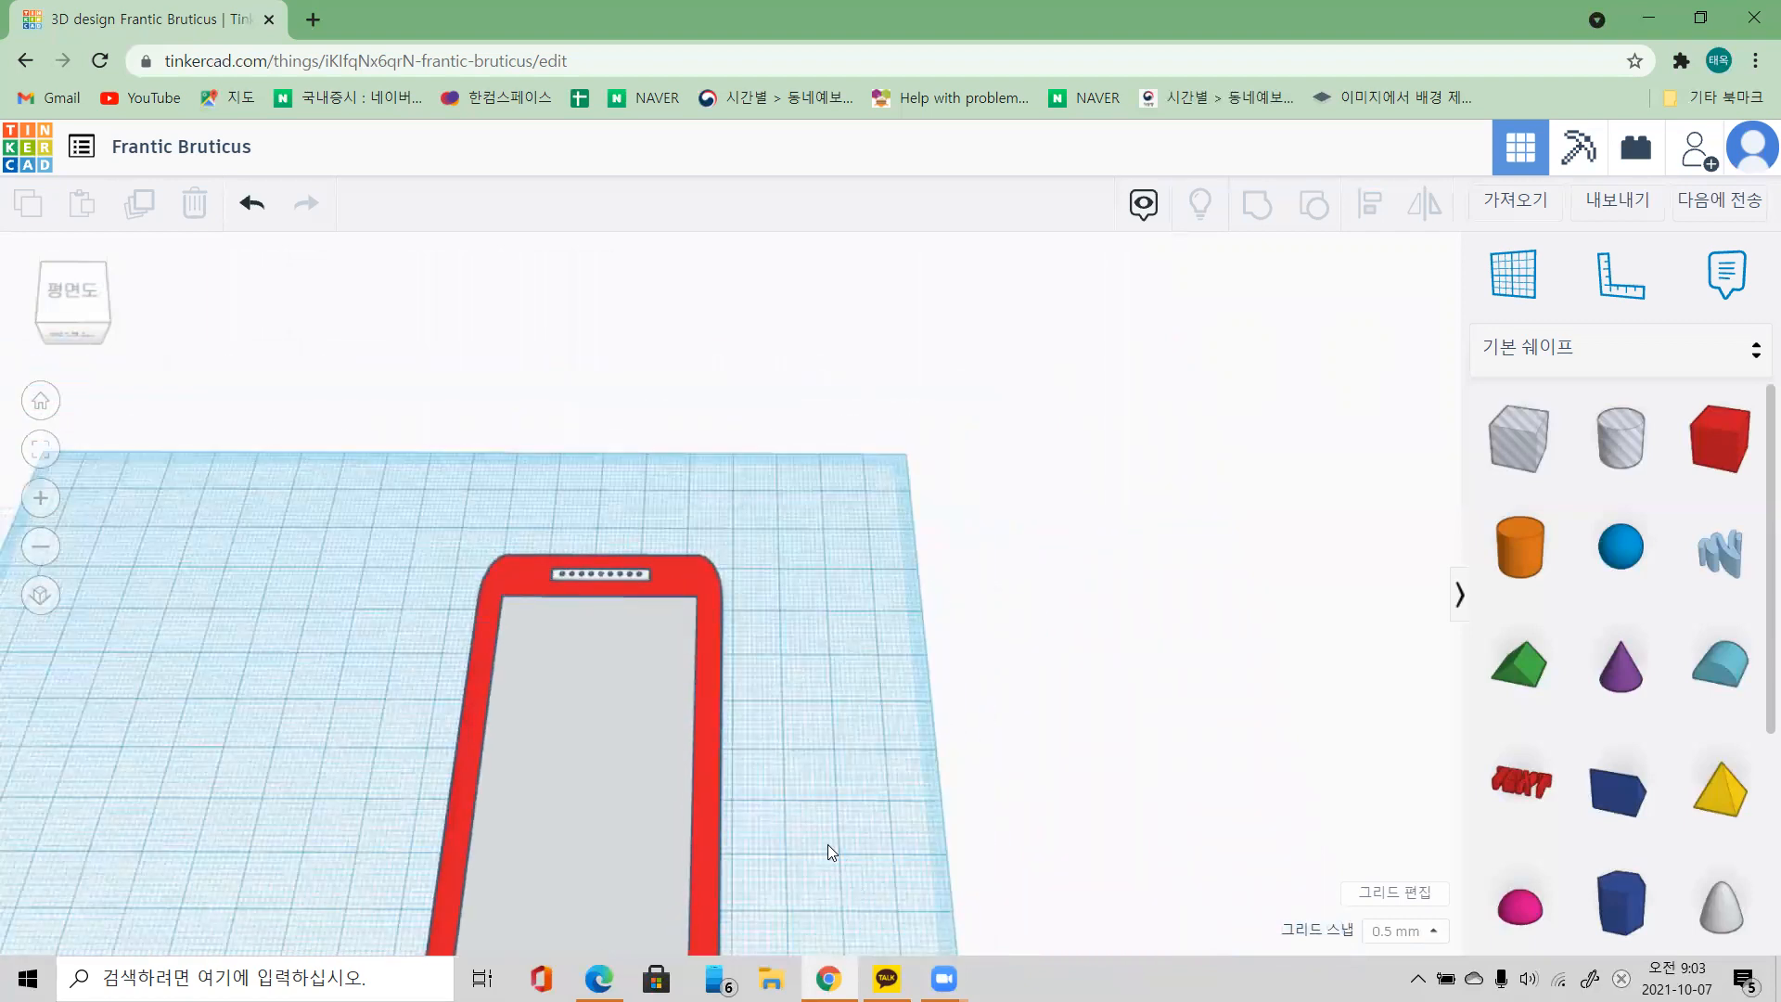
middle_drag(794, 850, 814, 620)
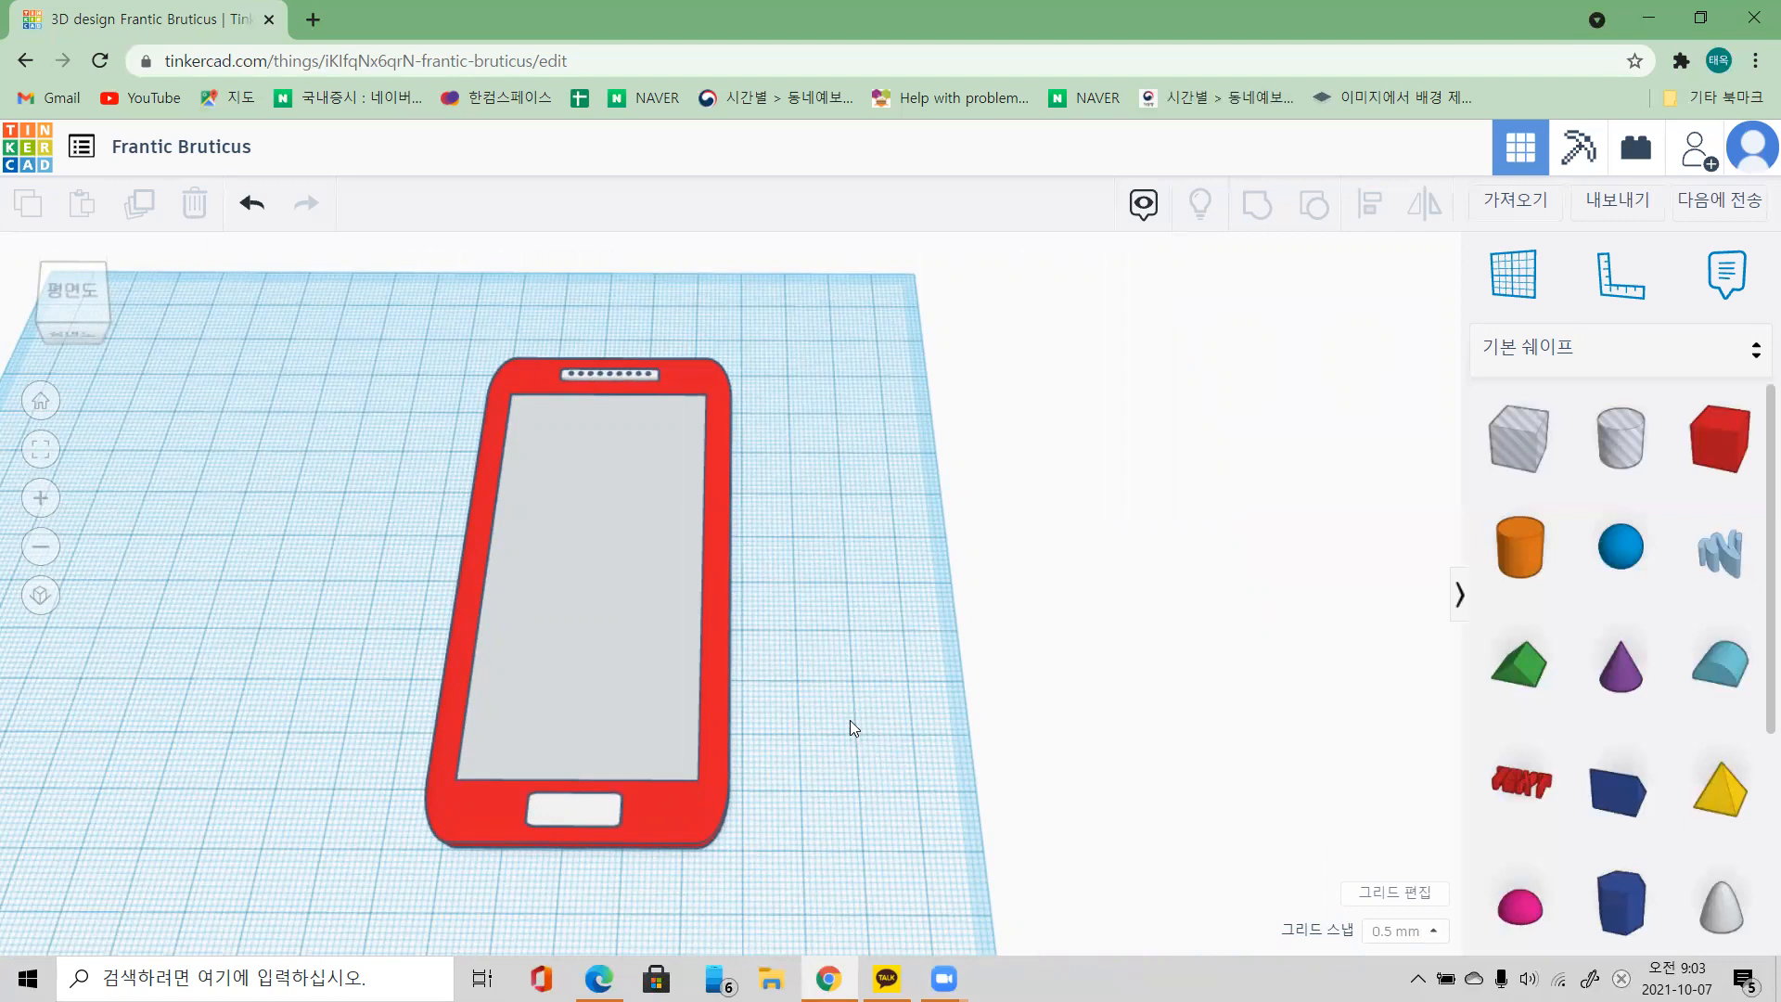
mouse_move(850, 720)
right_down()
mouse_move(861, 586)
mouse_move(950, 485)
mouse_move(966, 584)
mouse_move(1111, 644)
mouse_move(969, 770)
mouse_move(768, 798)
mouse_move(710, 737)
mouse_move(881, 697)
mouse_move(900, 603)
mouse_move(884, 698)
mouse_move(859, 708)
right_up()
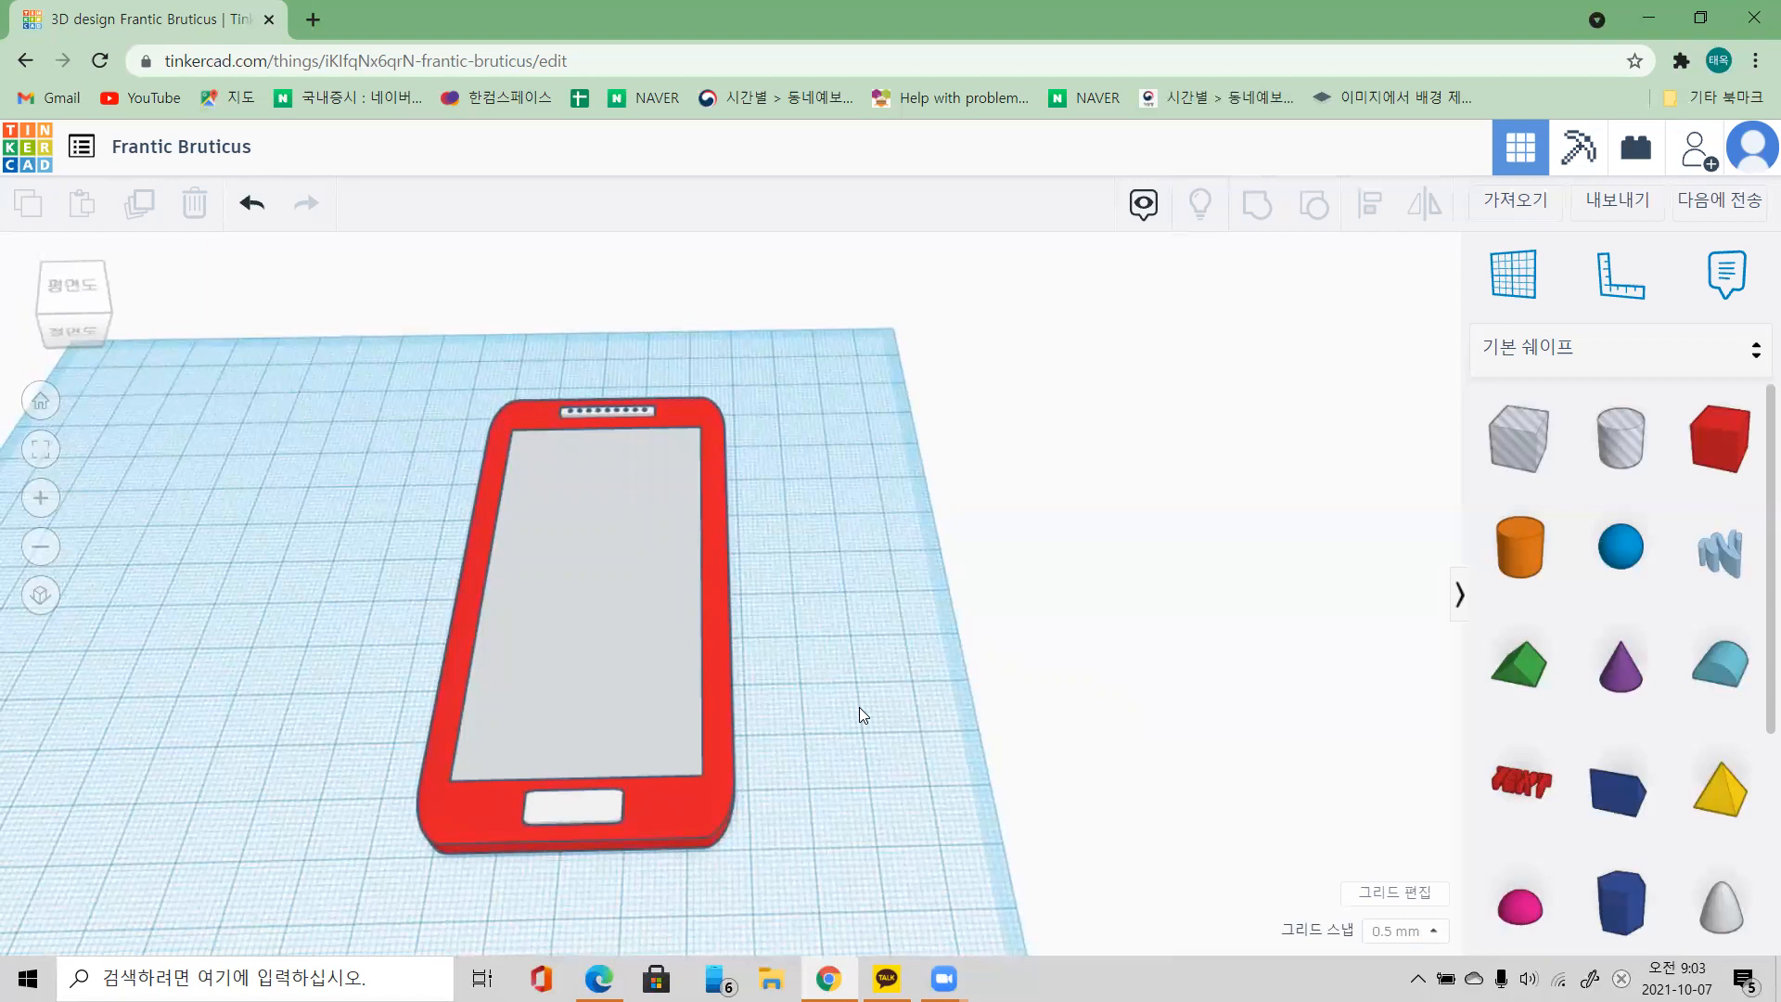